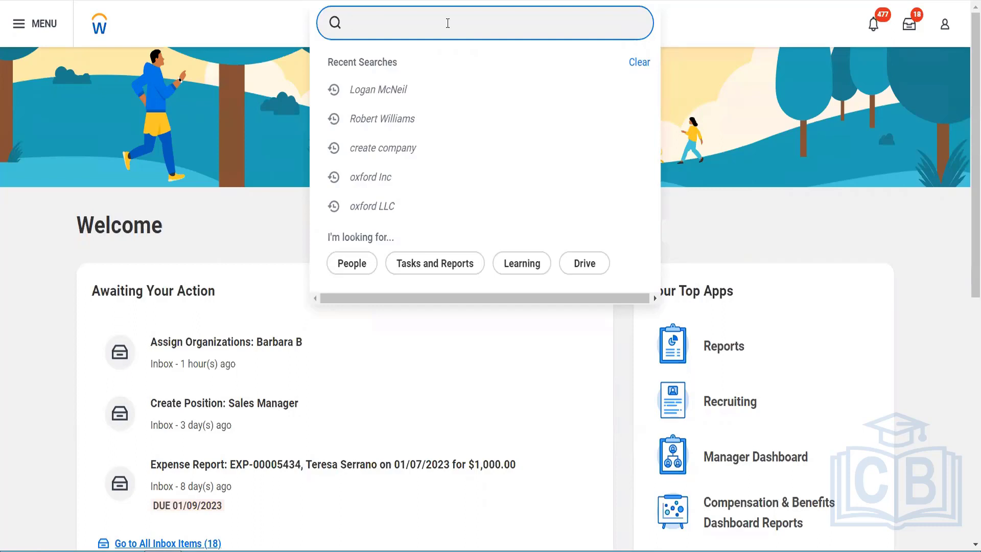
- Search for "BP: Supplier Invoice" and open the Supplier Invoice Event (Default Definition) business process definition
type("BP: Supplier INvoice")
key("BackSpace")
key("BackSpace")
key("BackSpace")
key("BackSpace")
key("BackSpace")
key("BackSpace")
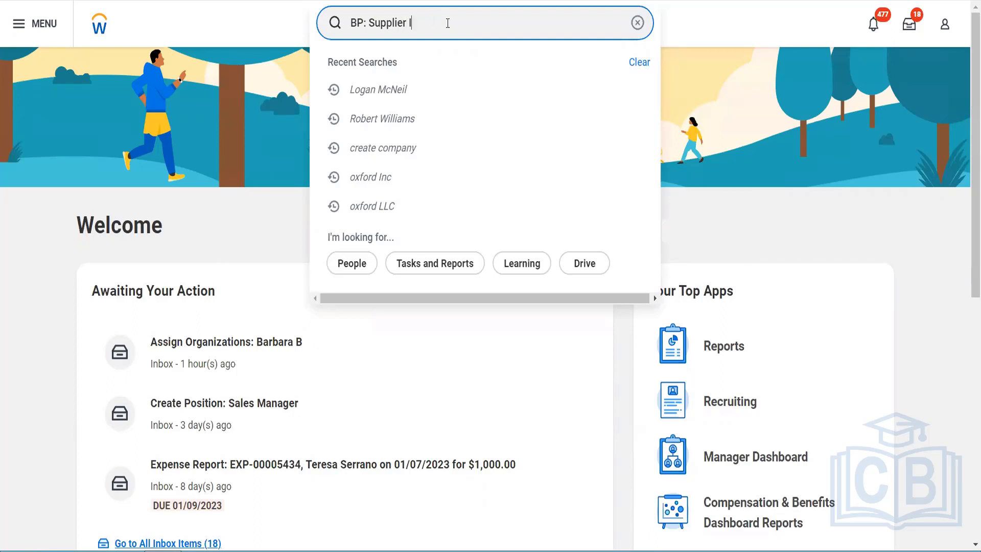
type("nvoice")
key("Return")
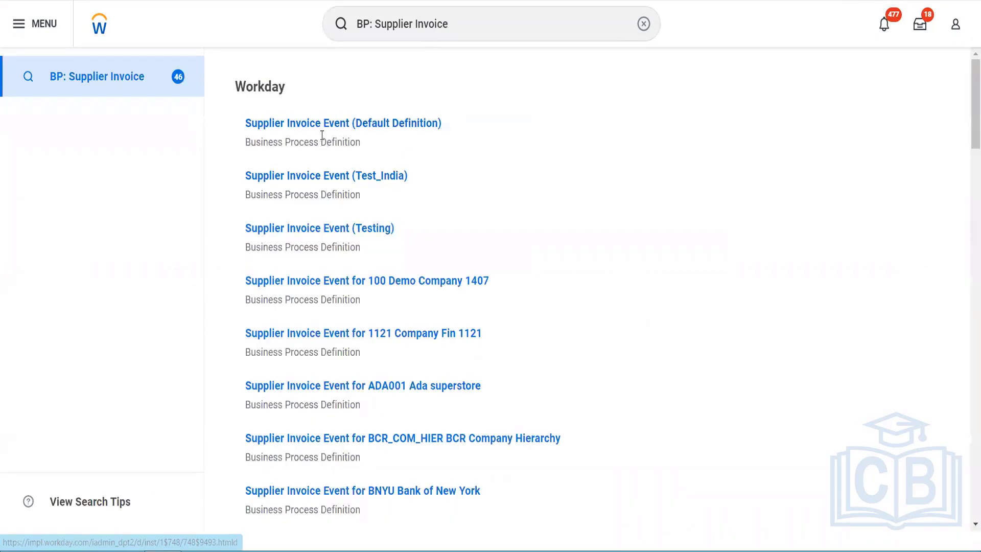
left_click(320, 125)
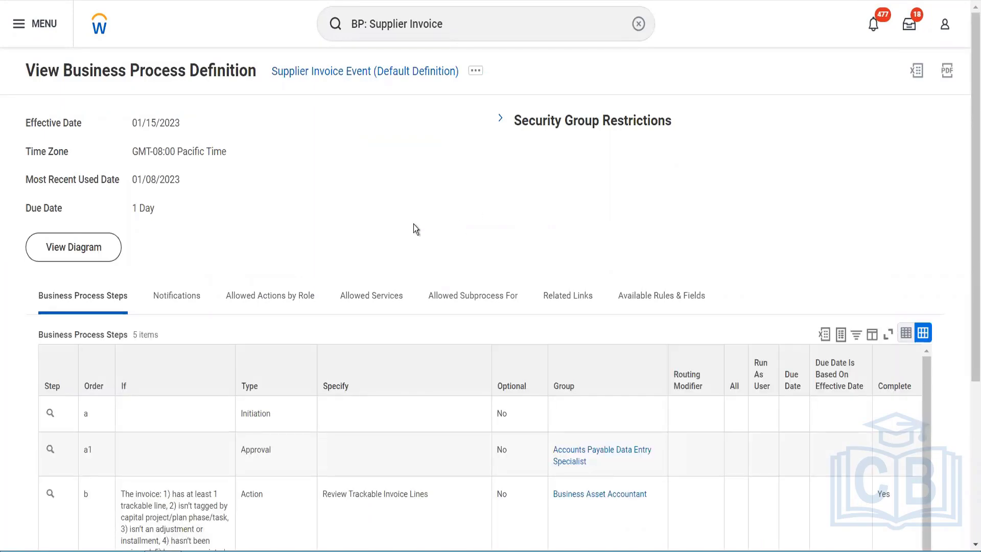
- Examine the business process steps of the default Supplier Invoice Event, including their conditions, types and assigned groups
scroll(414, 225, "down", 3)
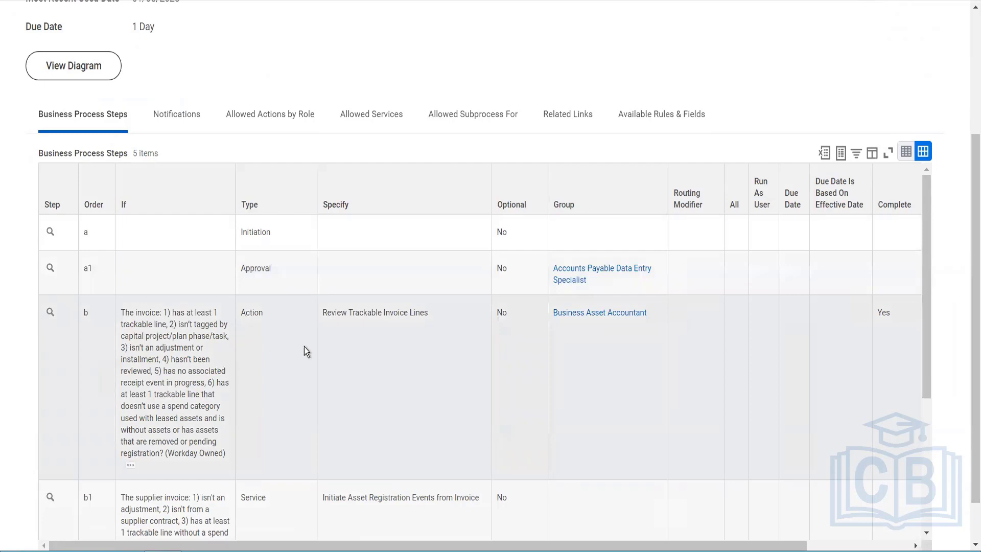
scroll(542, 356, "down", 4)
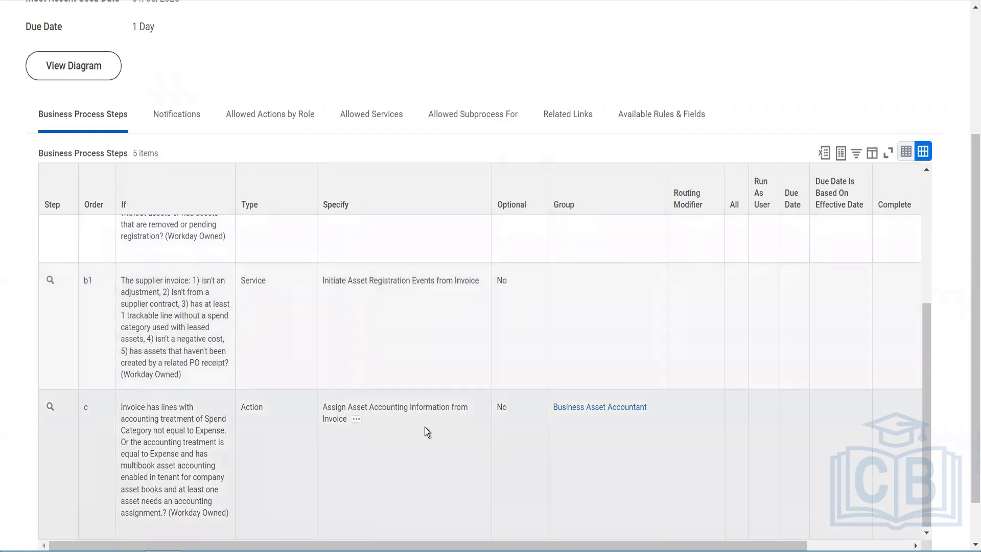
scroll(501, 460, "down", 1)
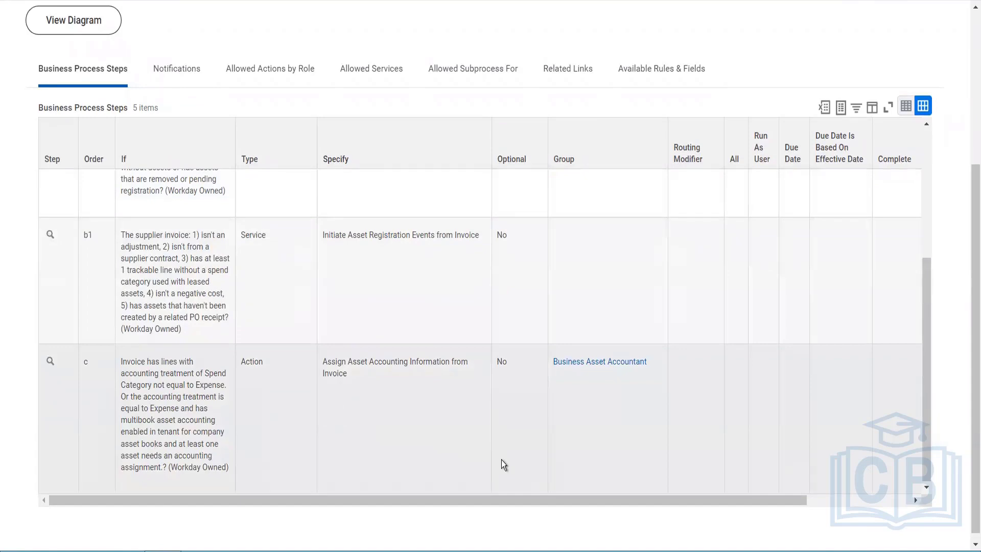
scroll(501, 460, "up", 5)
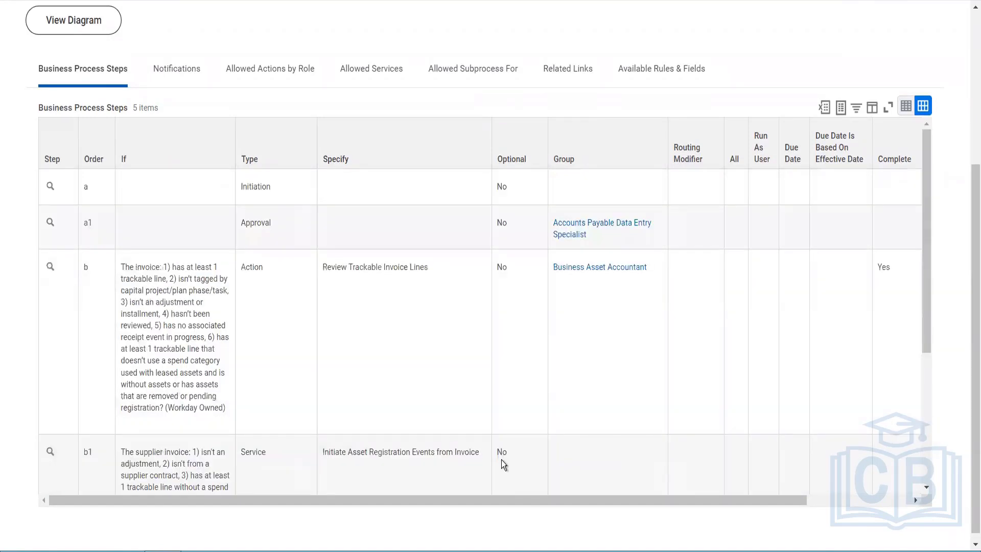
scroll(502, 460, "down", 5)
scroll(501, 460, "up", 5)
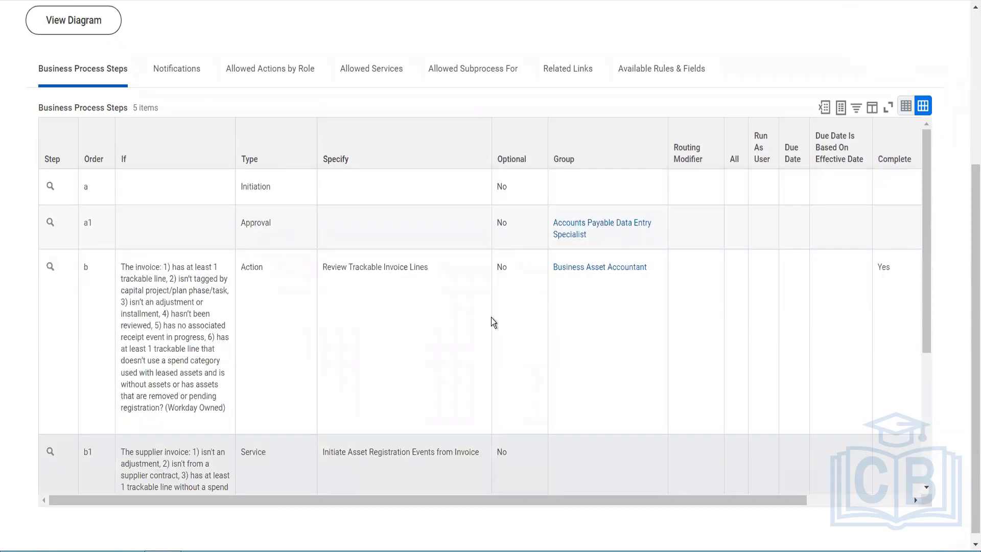
- Open the business process security policy for the Supplier Invoice Event from its related actions
scroll(491, 317, "up", 5)
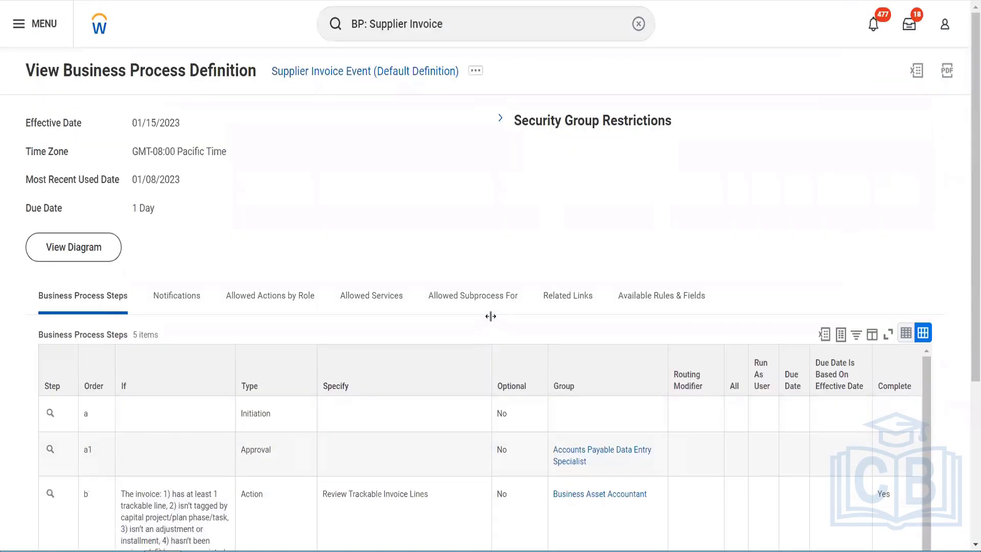
left_click(476, 72)
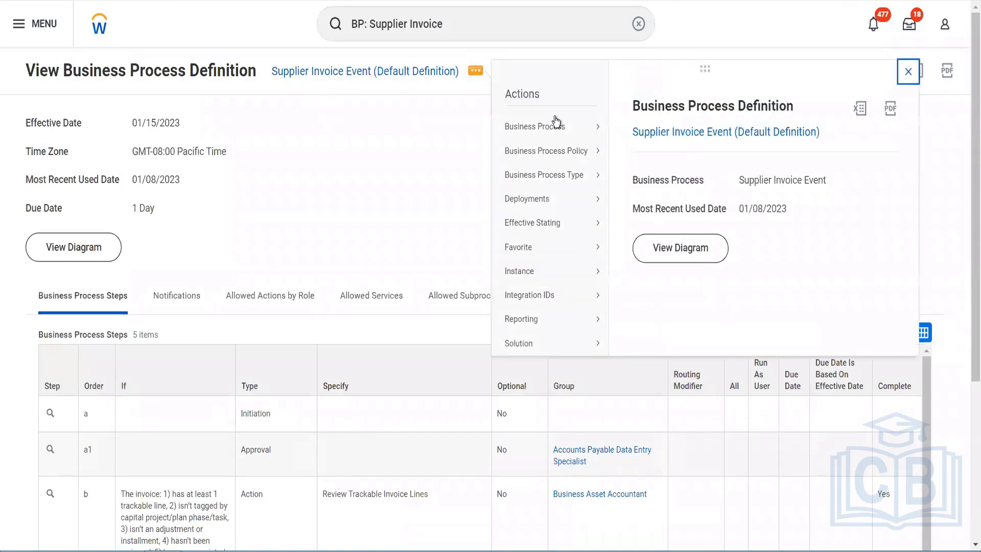
left_click(625, 154)
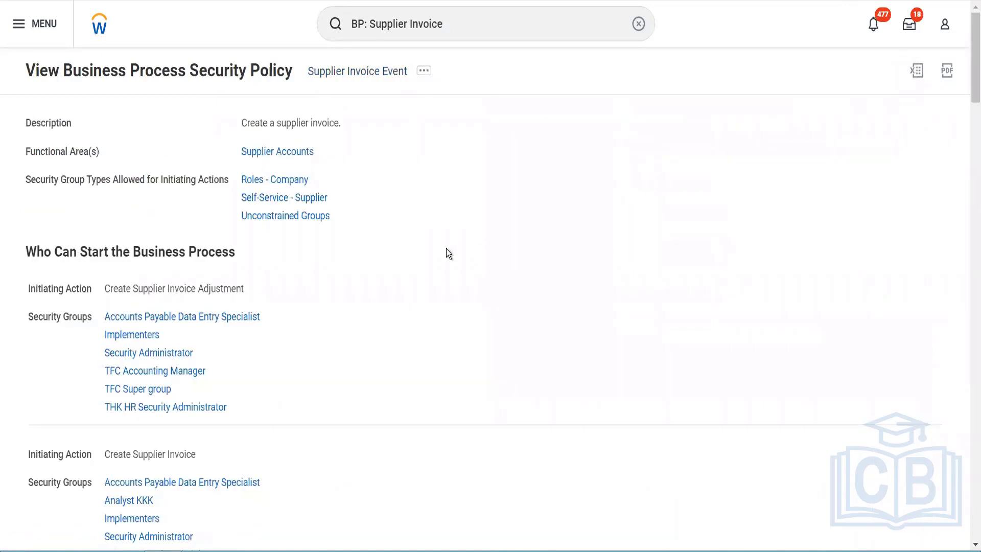
- Examine which security groups can start the Supplier Invoice business process for each initiating action
scroll(447, 249, "down", 3)
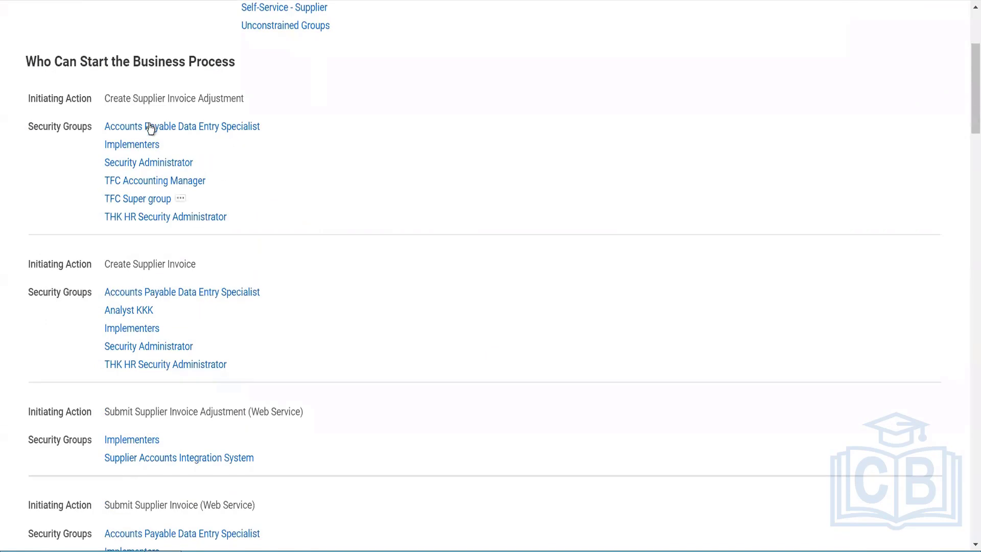
mouse_move(253, 127)
scroll(286, 176, "up", 3)
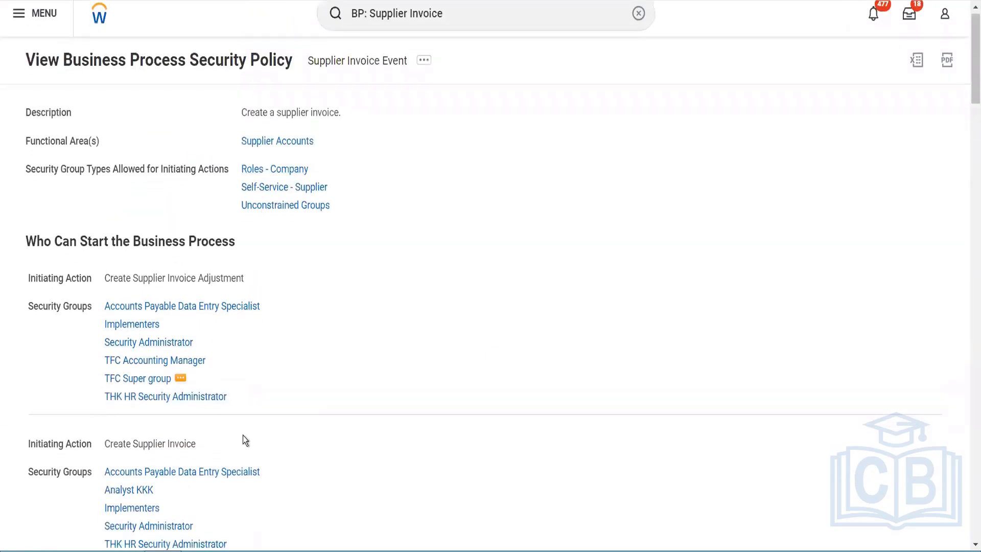
scroll(244, 435, "down", 2)
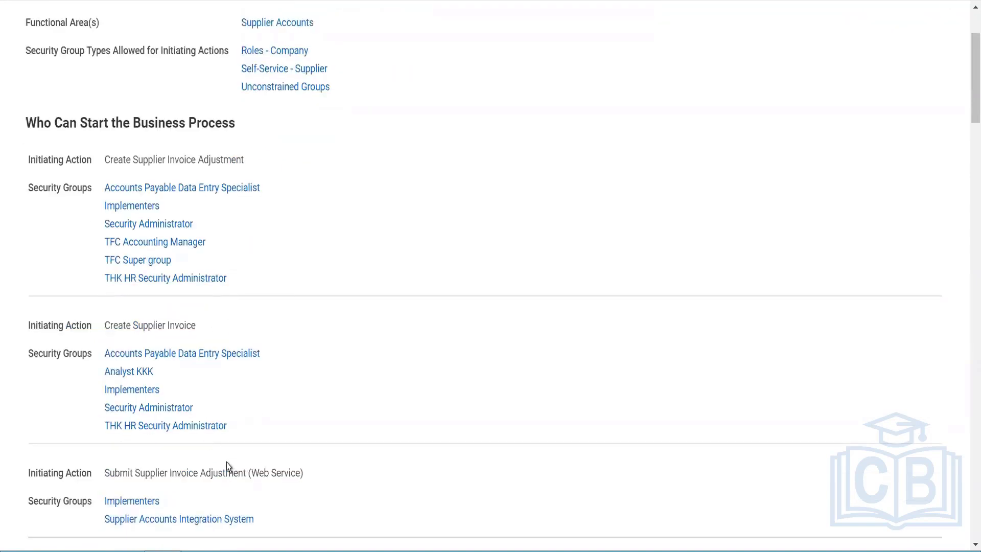
scroll(228, 465, "down", 2)
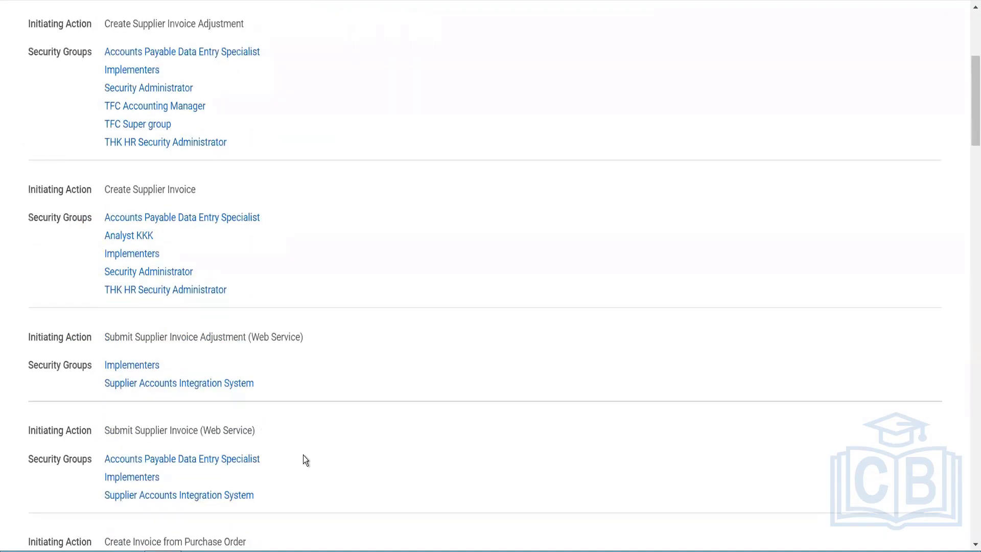
scroll(304, 460, "down", 2)
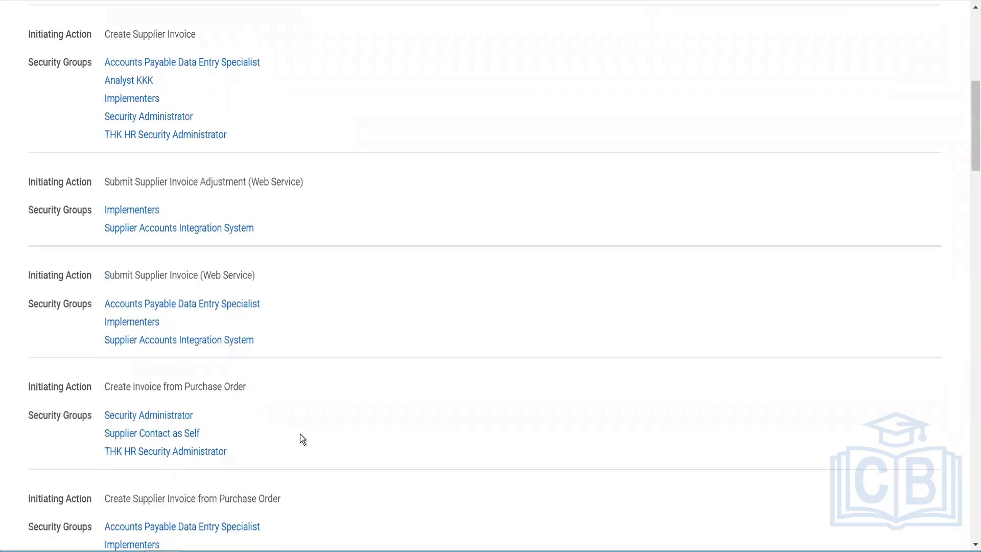
scroll(302, 438, "down", 3)
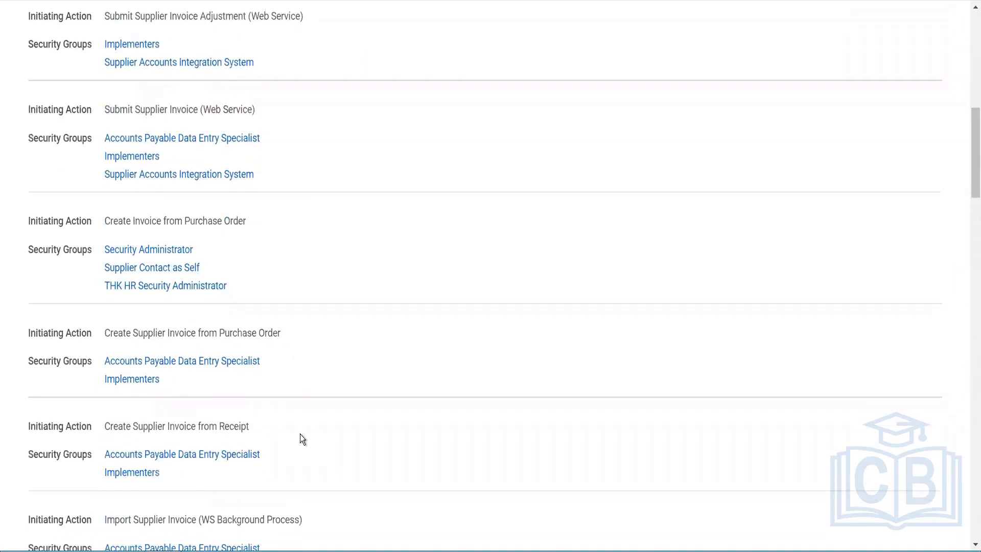
scroll(299, 434, "down", 1)
mouse_move(256, 375)
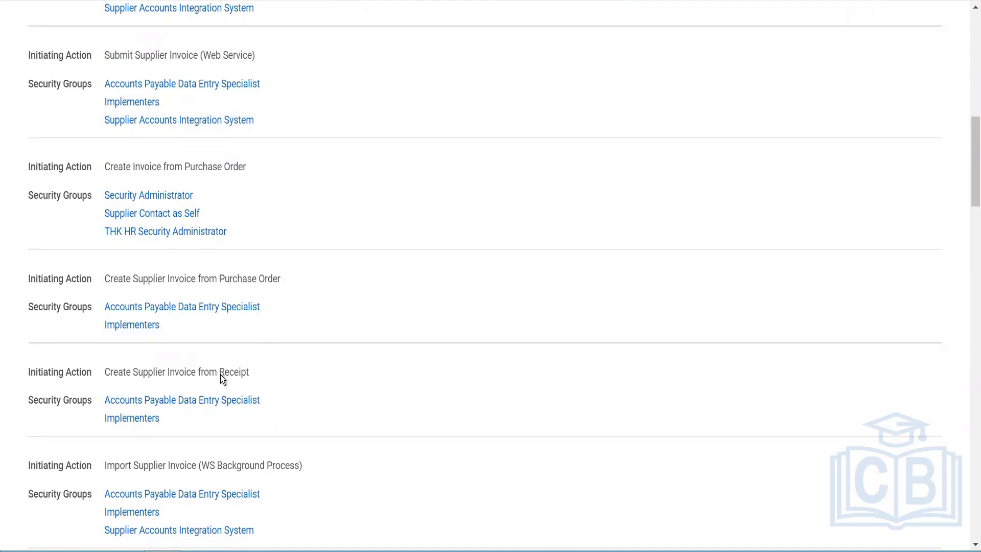
scroll(266, 381, "down", 7)
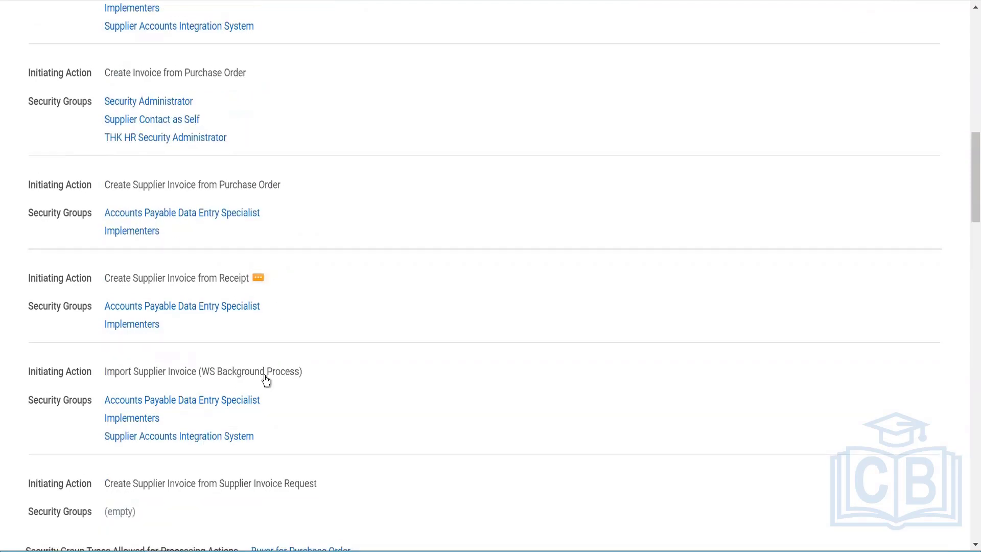
- Examine which security groups can do action steps and which can view, approve or correct the entire Supplier Invoice process
scroll(265, 379, "down", 3)
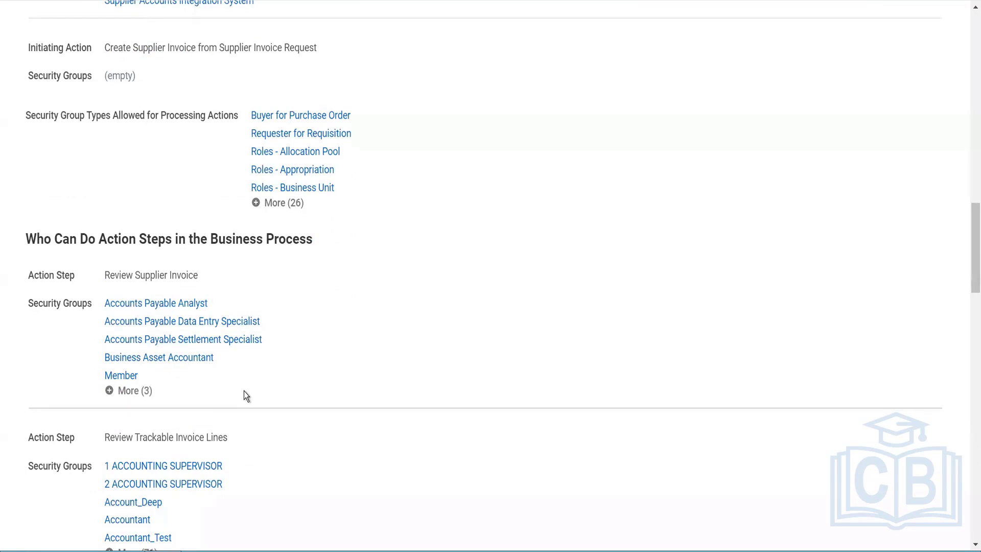
scroll(246, 396, "down", 2)
scroll(252, 402, "down", 3)
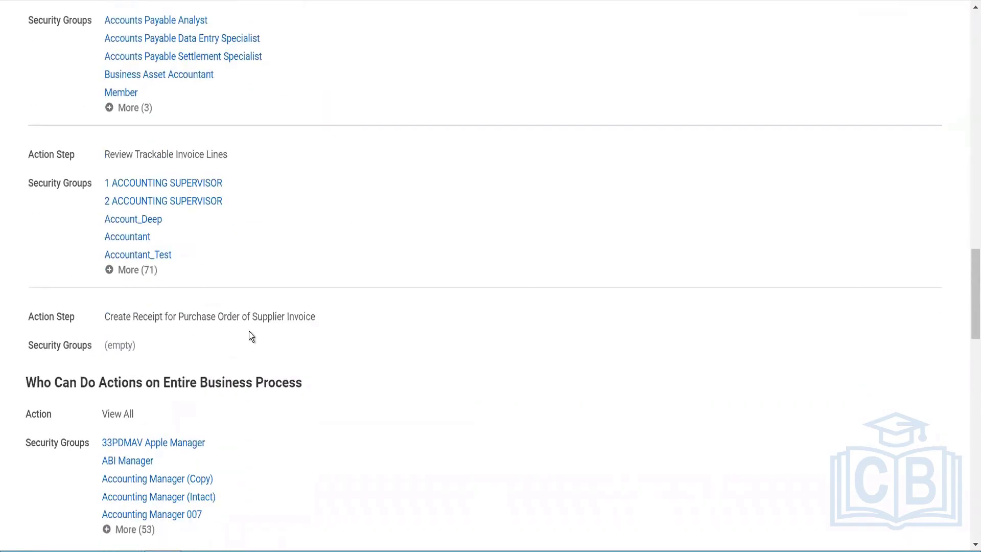
scroll(250, 331, "down", 3)
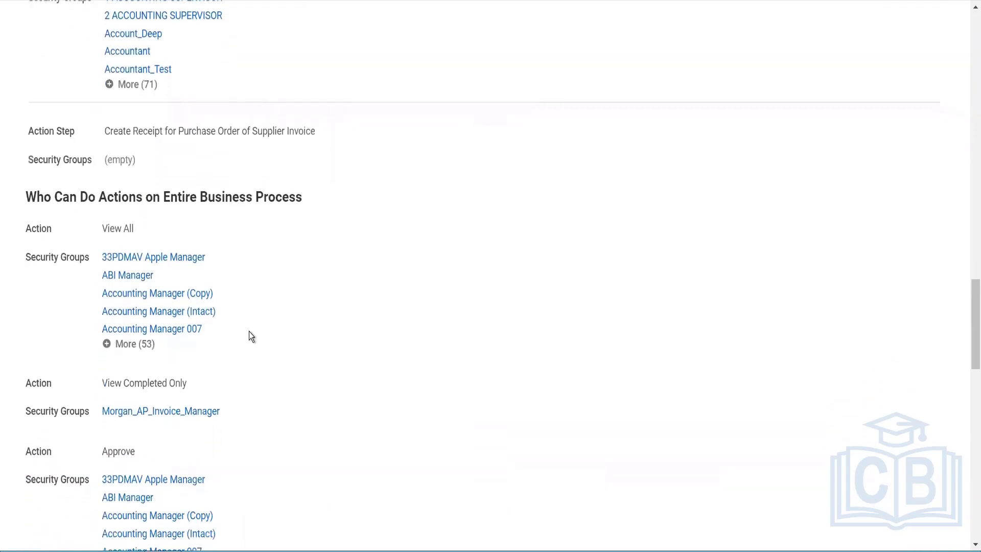
scroll(249, 336, "down", 3)
scroll(250, 336, "down", 4)
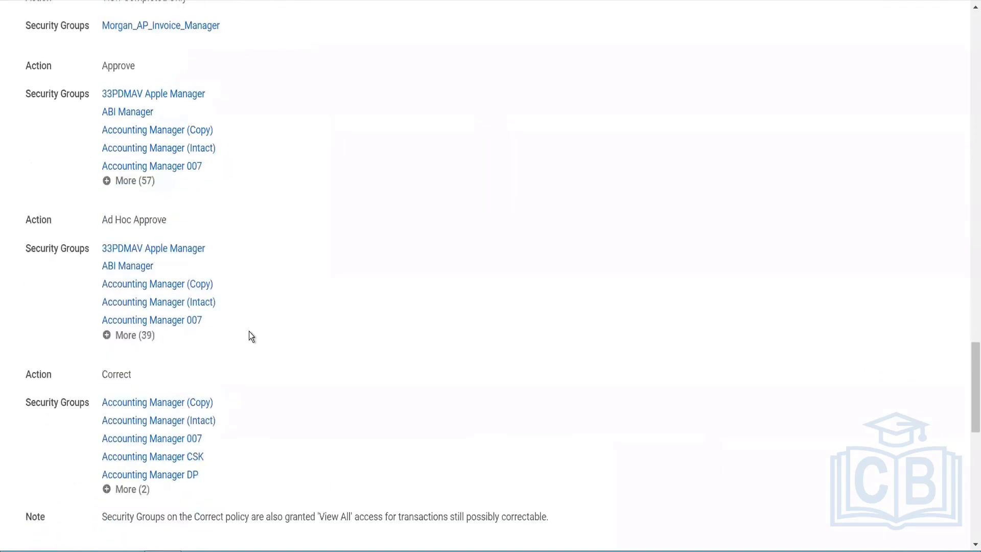
scroll(251, 336, "down", 4)
- Search for the Create Supplier Invoice task using "cr supp invoice"
scroll(250, 331, "up", 20)
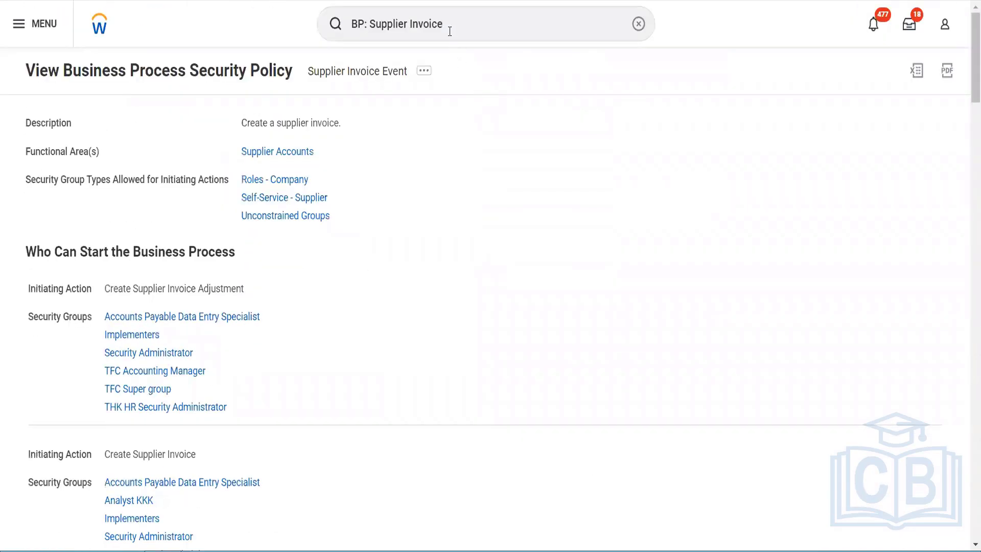
double_click(450, 31)
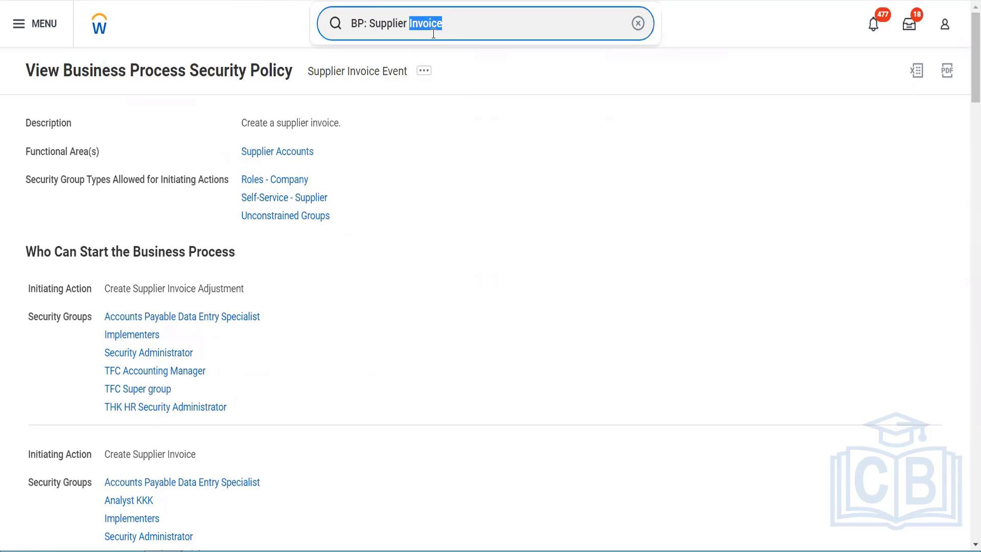
left_click(432, 33)
left_click_drag(449, 34, 339, 24)
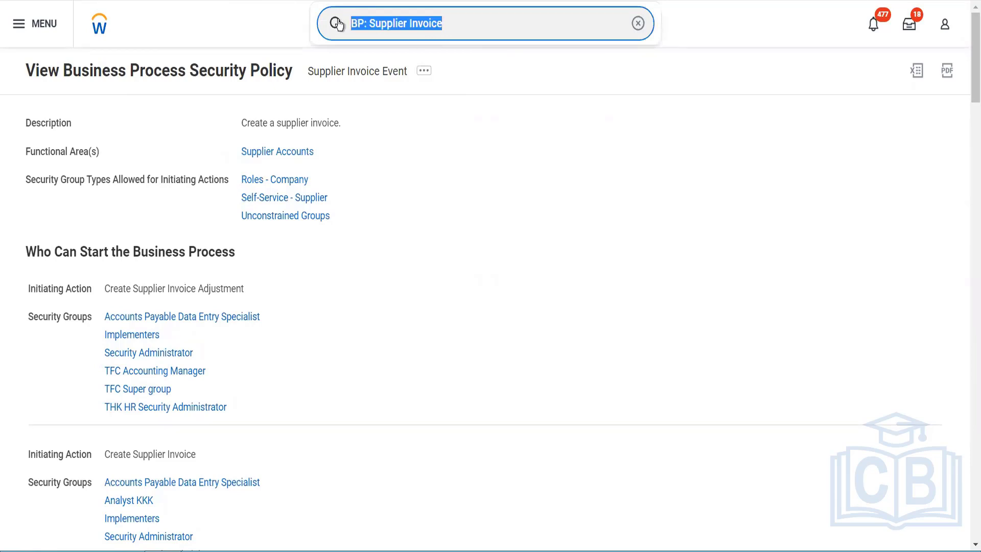
type("cr su")
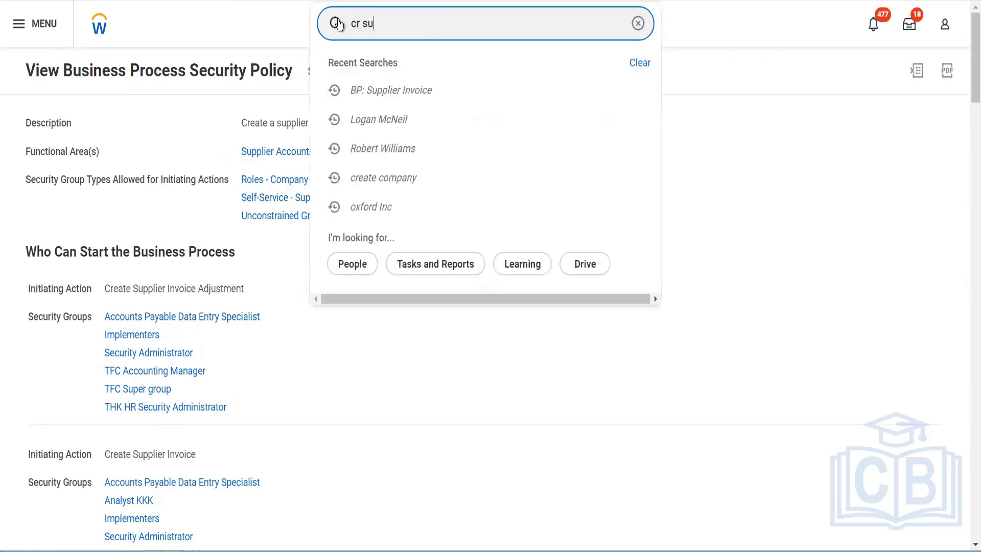
type("pp invoice")
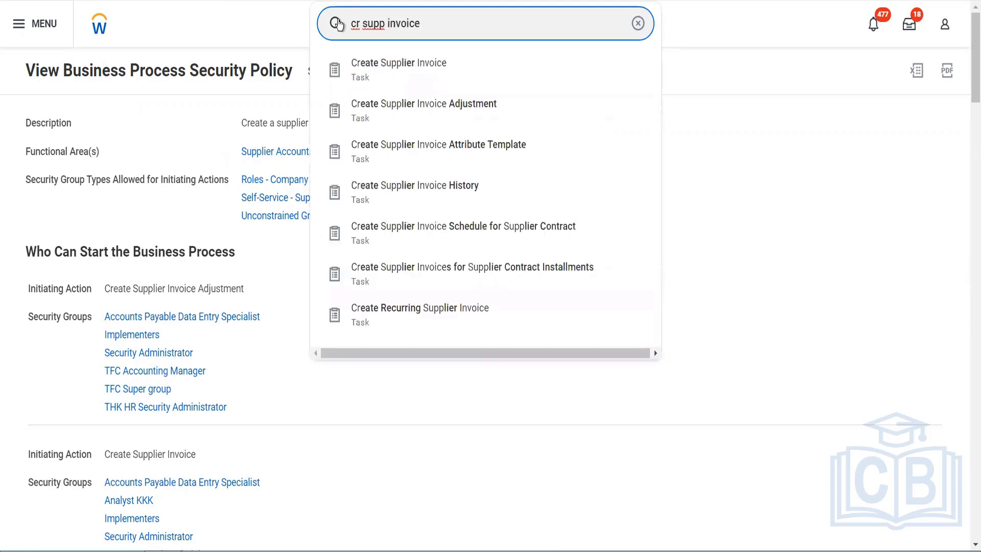
key("Return")
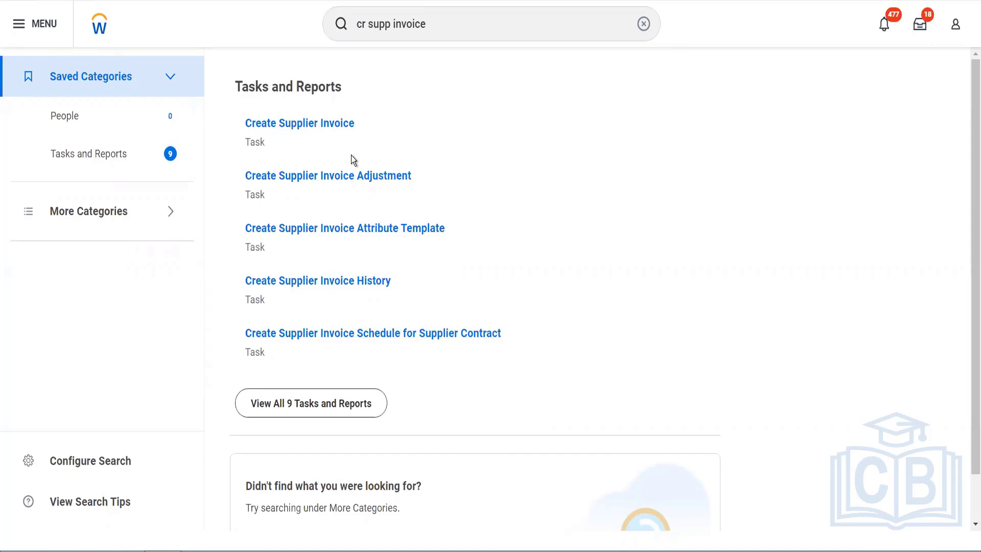
left_click(322, 126)
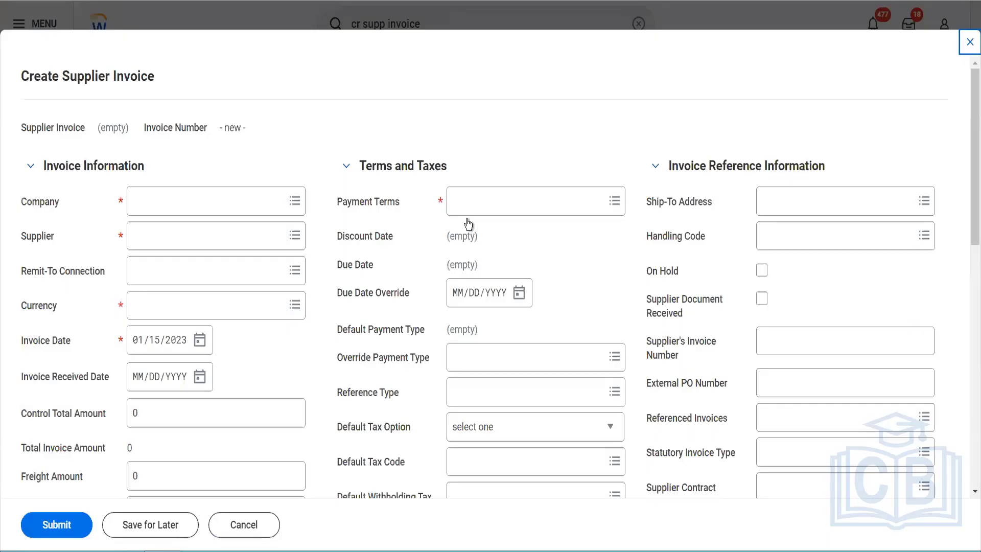
left_click(221, 202)
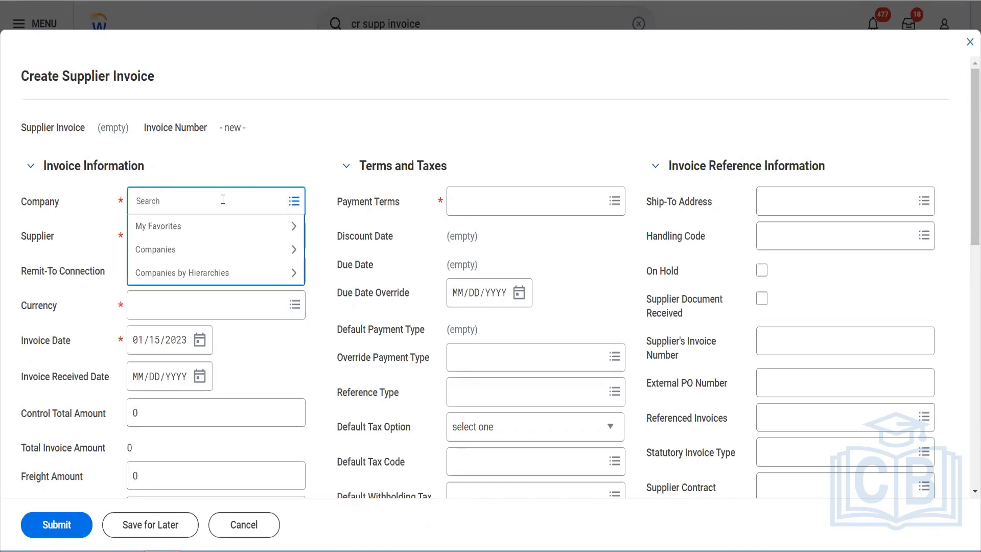
type("bgc")
key("Return")
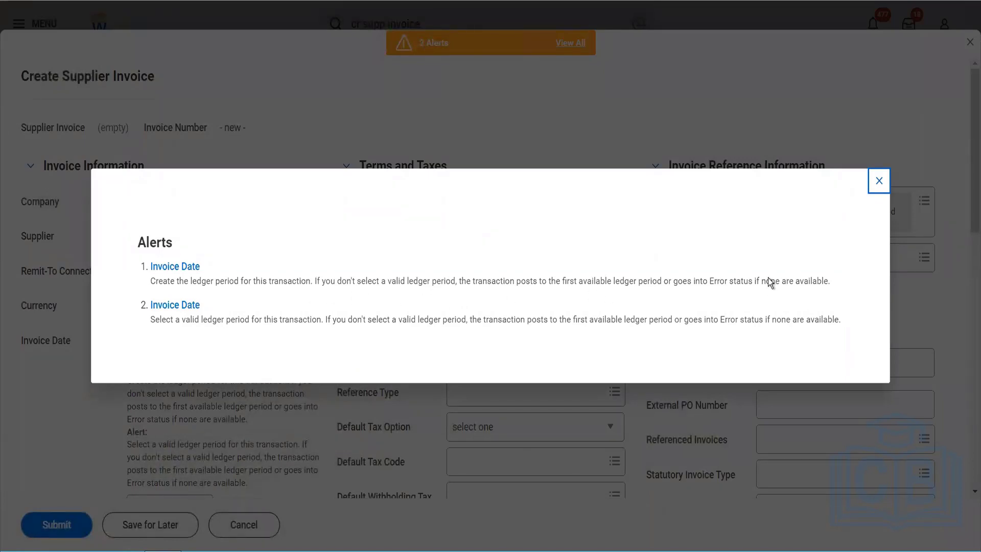
left_click(878, 182)
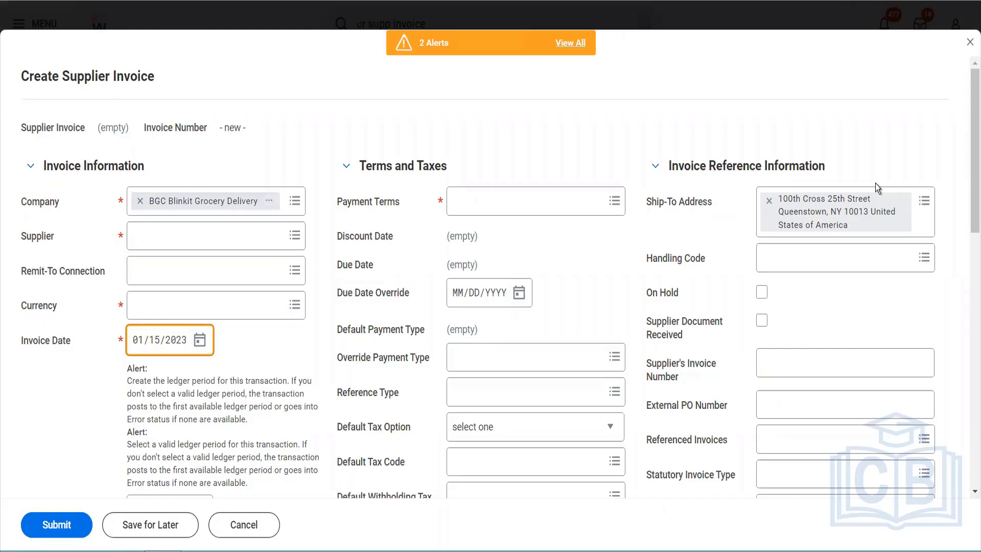
left_click(970, 42)
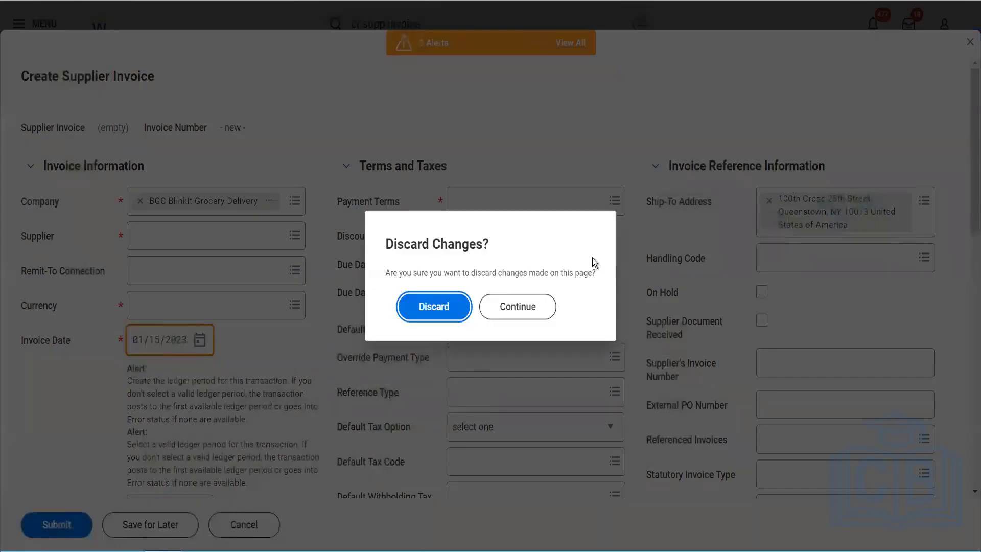
left_click(455, 308)
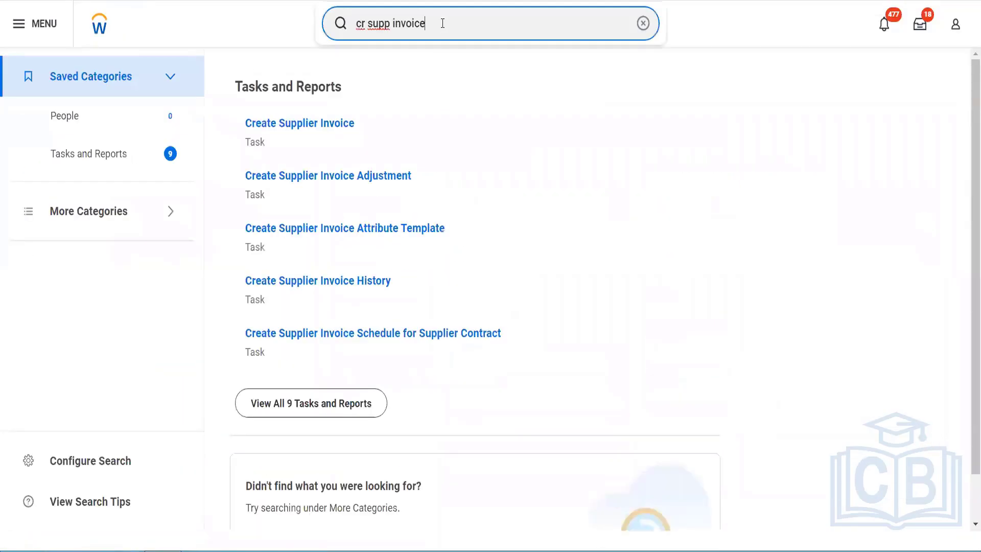
left_click(331, 19)
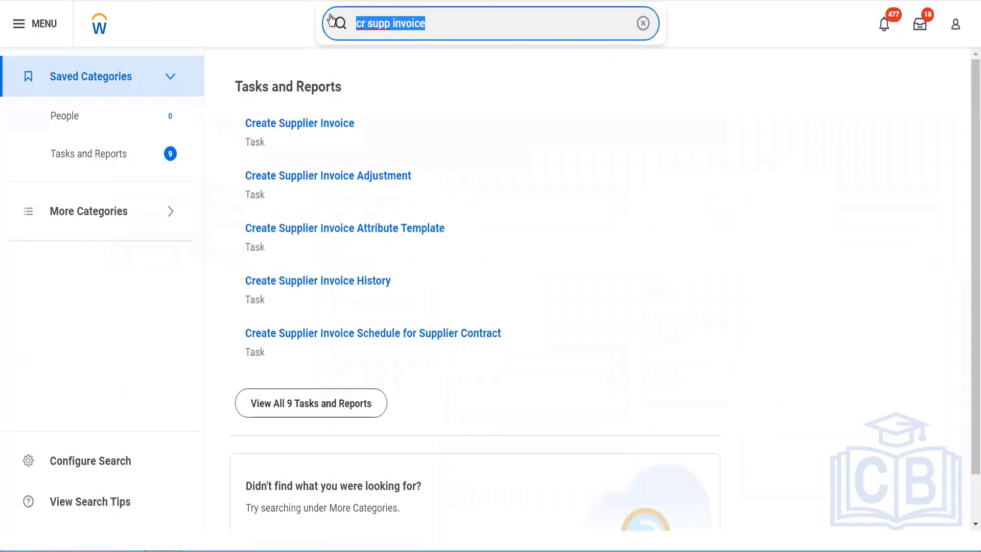
type("mass up")
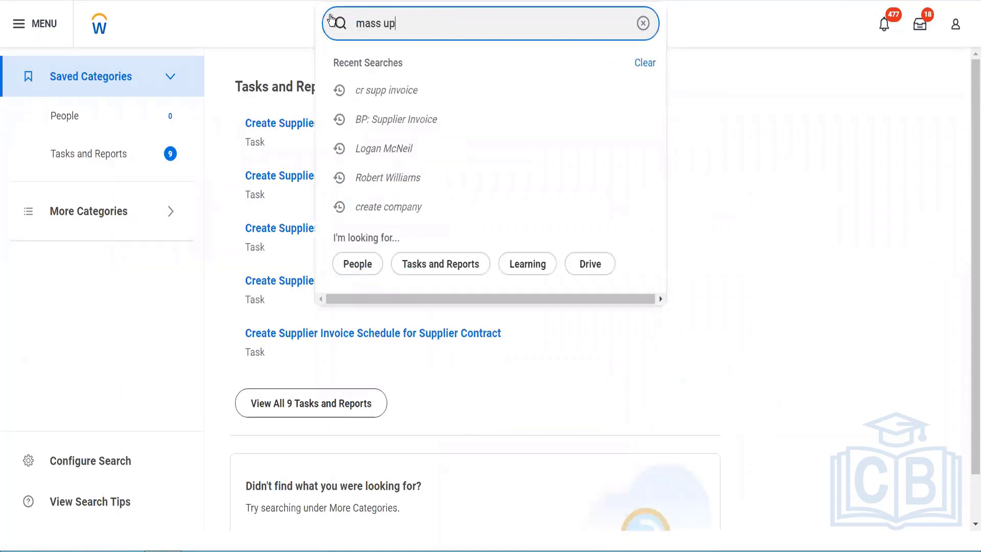
type("date ledger")
left_click(428, 82)
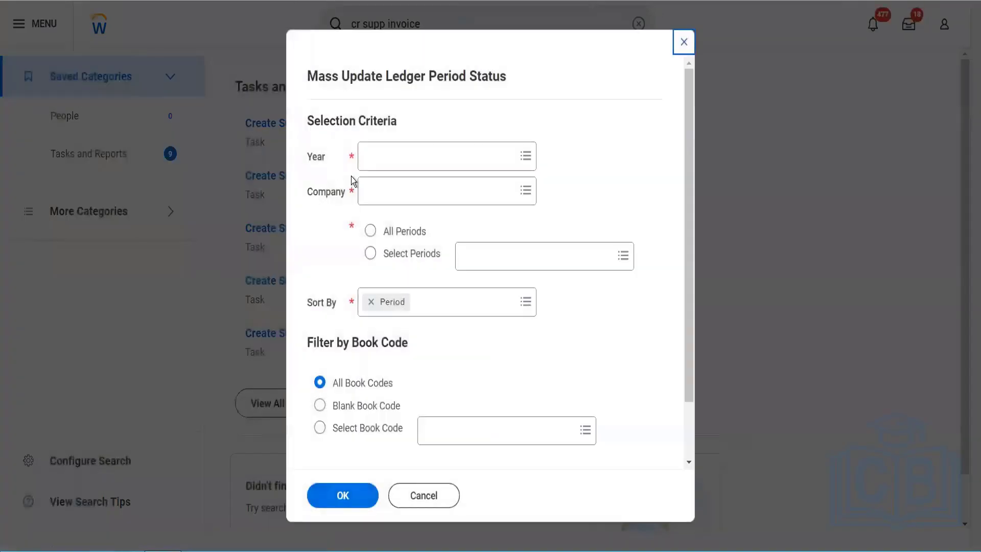
left_click(375, 165)
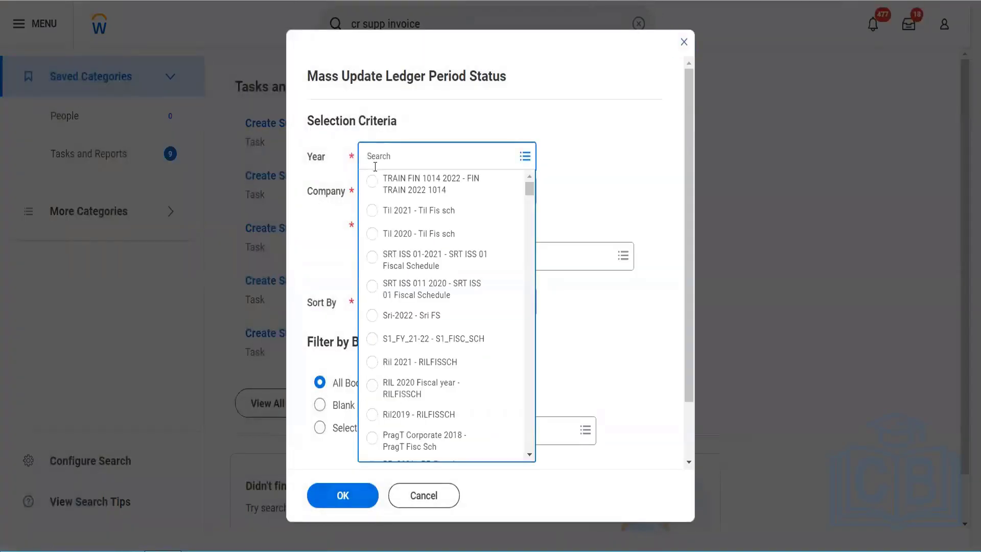
type("2023")
key("Return")
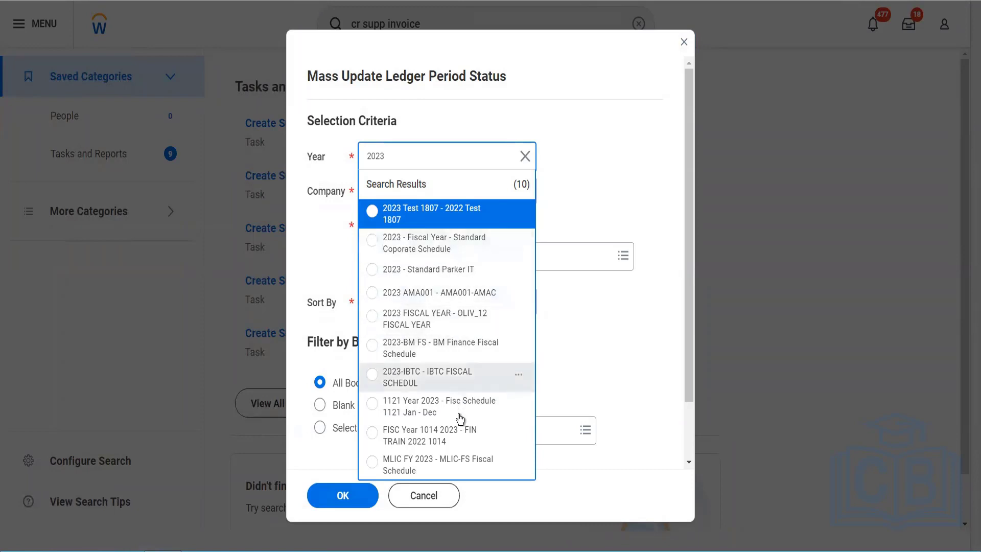
left_click(557, 371)
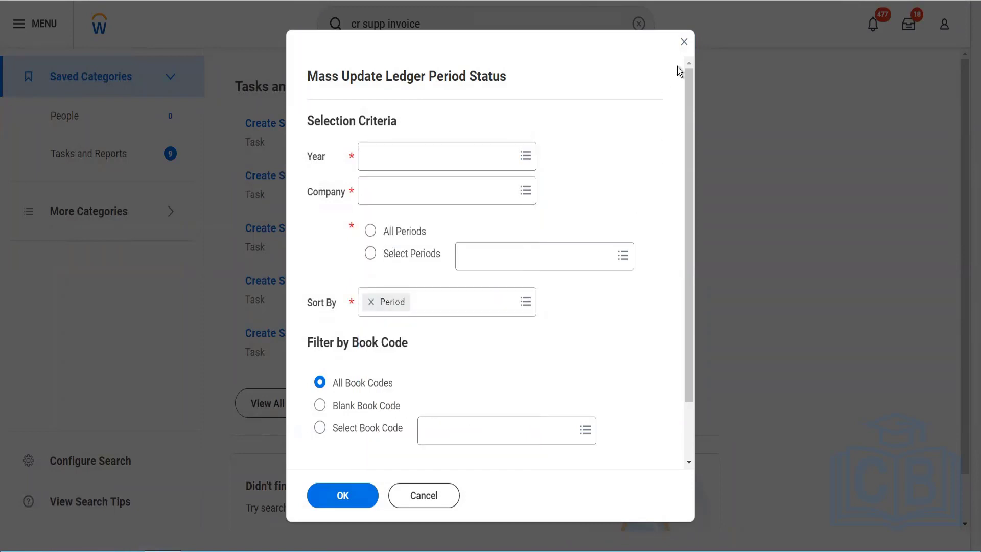
left_click(684, 42)
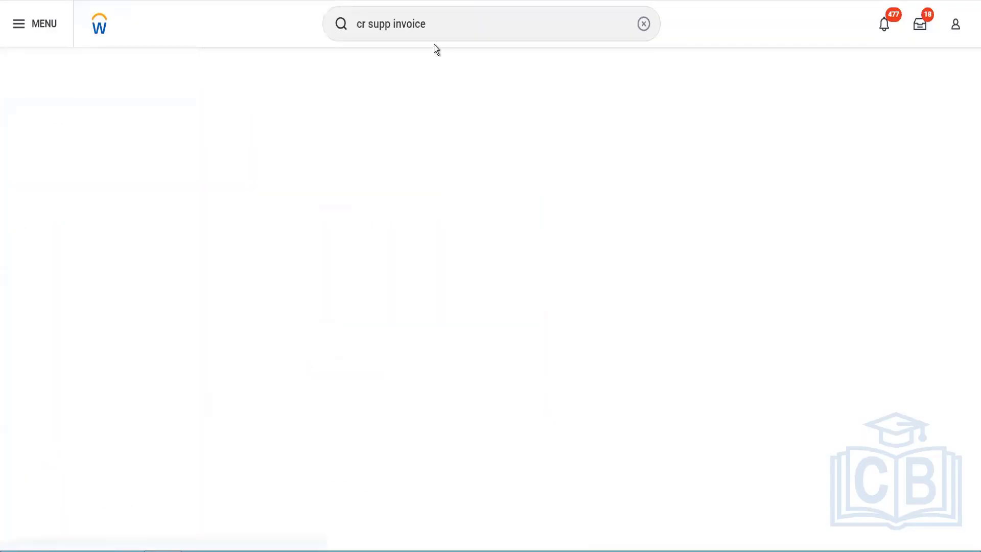
- Find the company BGC Blinkit Grocery Delivery and open its accounting details for editing
left_click(325, 25)
type("BGC")
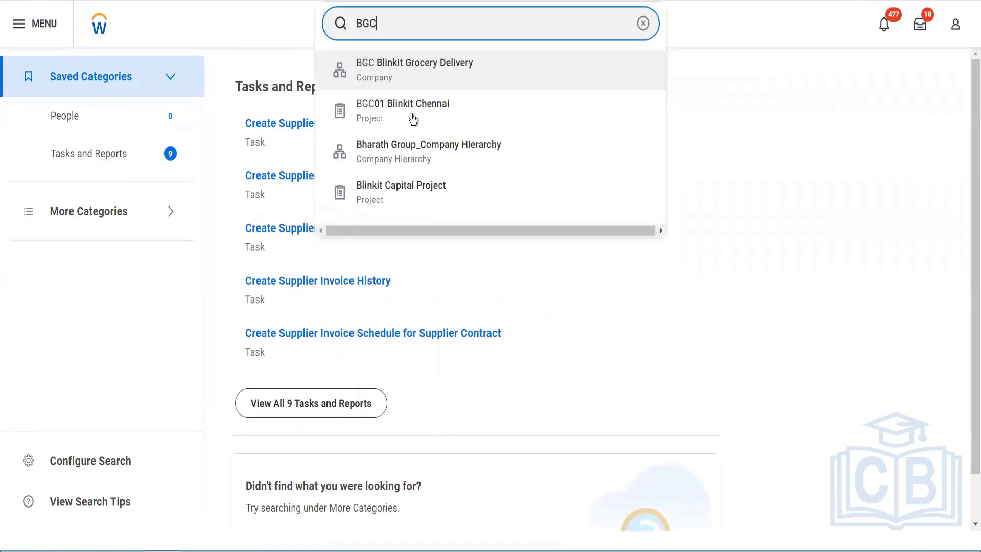
left_click(415, 80)
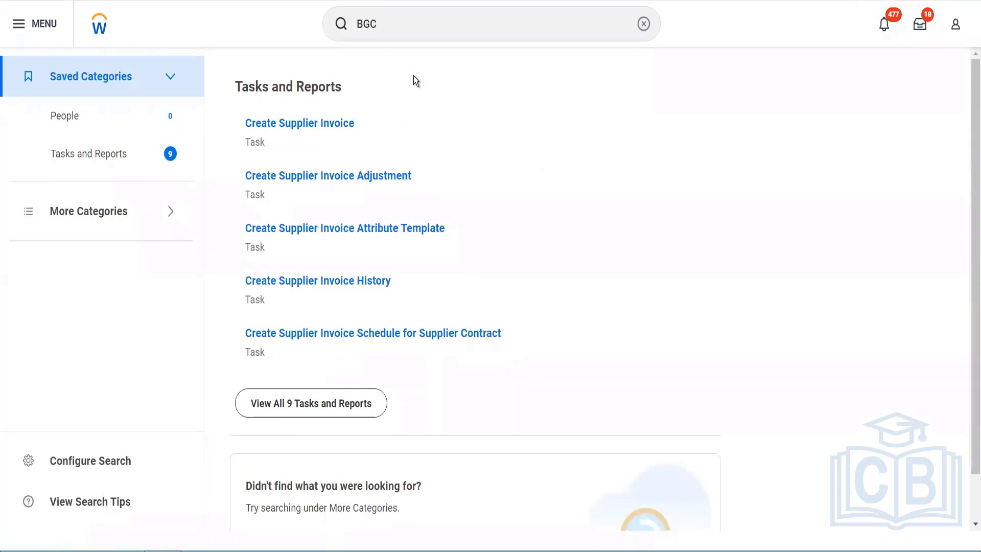
left_click(205, 76)
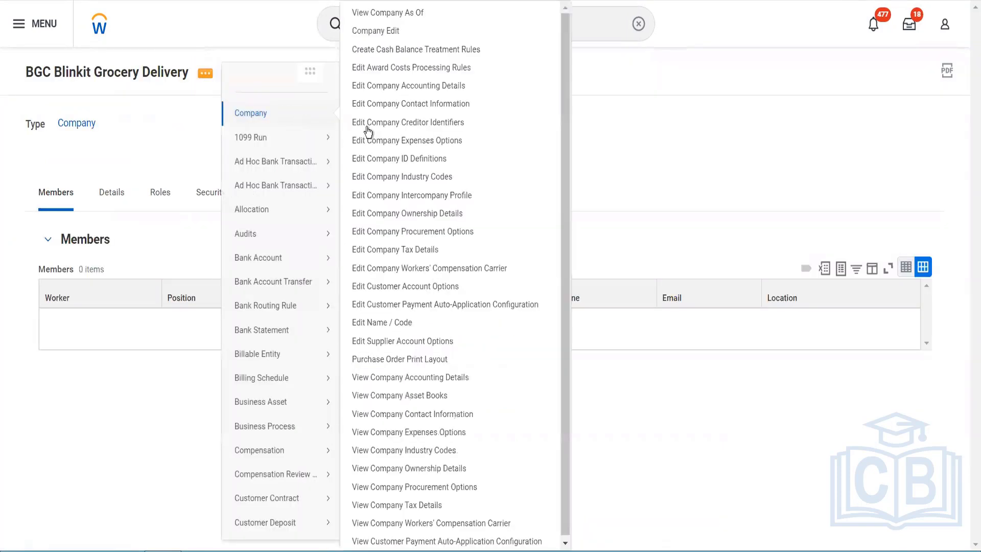
left_click(396, 87)
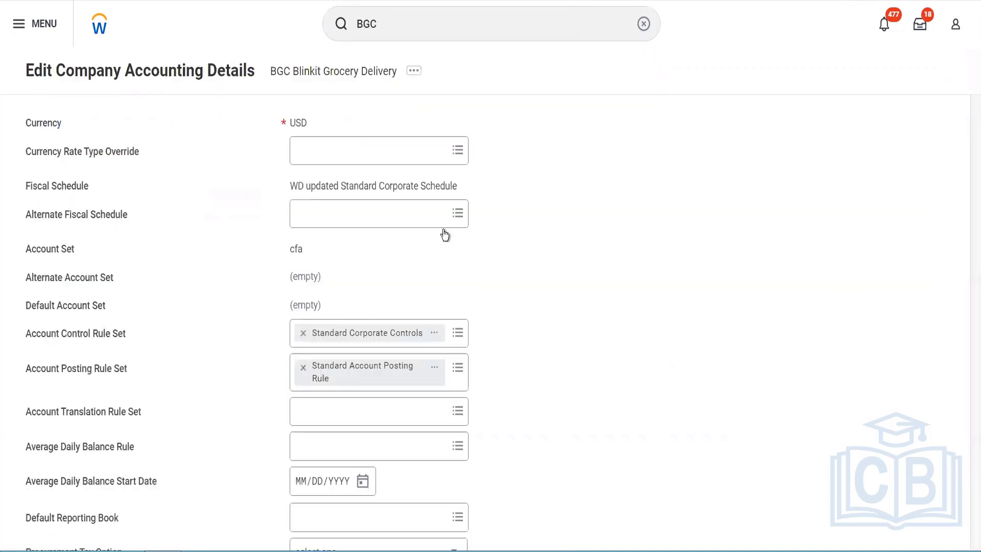
- Open the company's fiscal schedule, WD updated Standard Corporate Schedule, and examine which fiscal years it contains
left_click(467, 193)
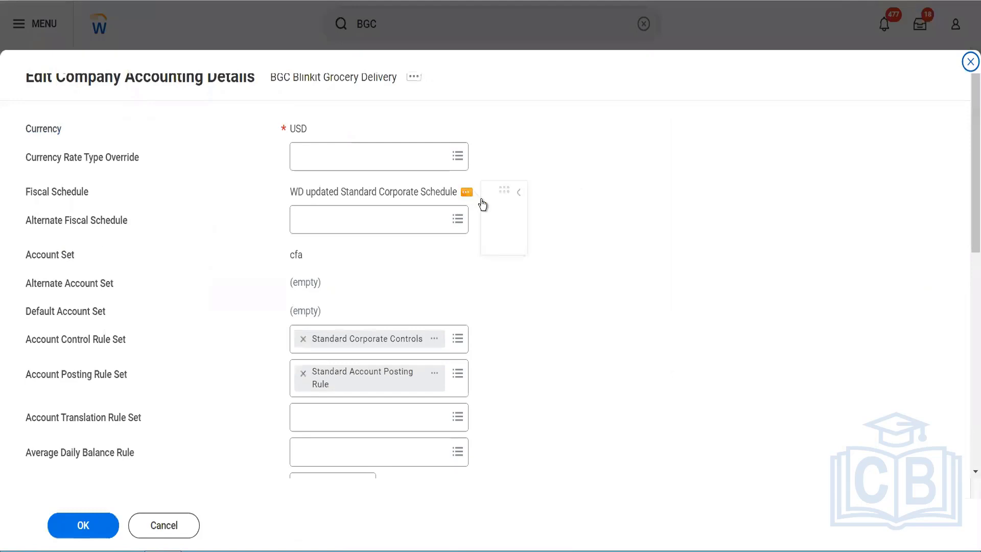
left_click(563, 256)
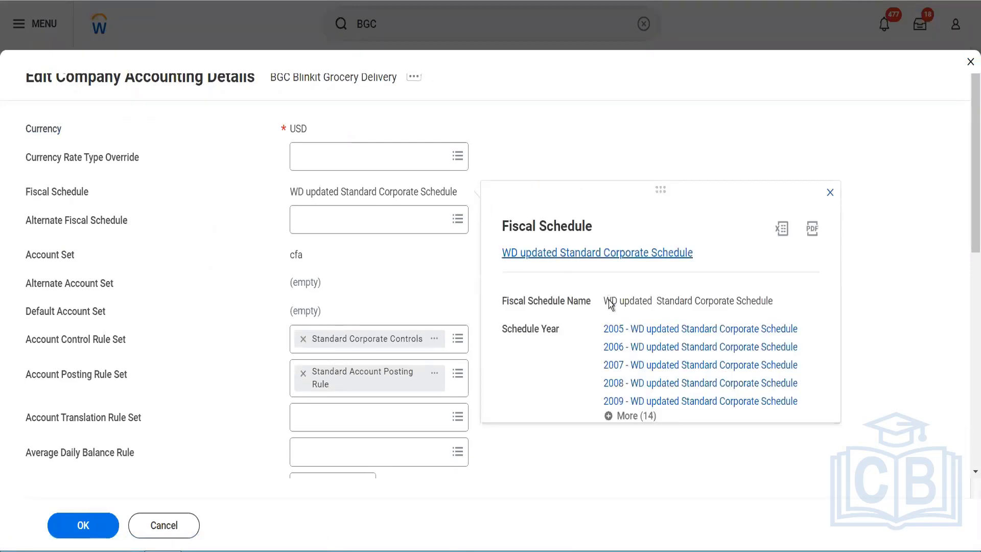
scroll(342, 367, "down", 4)
scroll(342, 367, "down", 4)
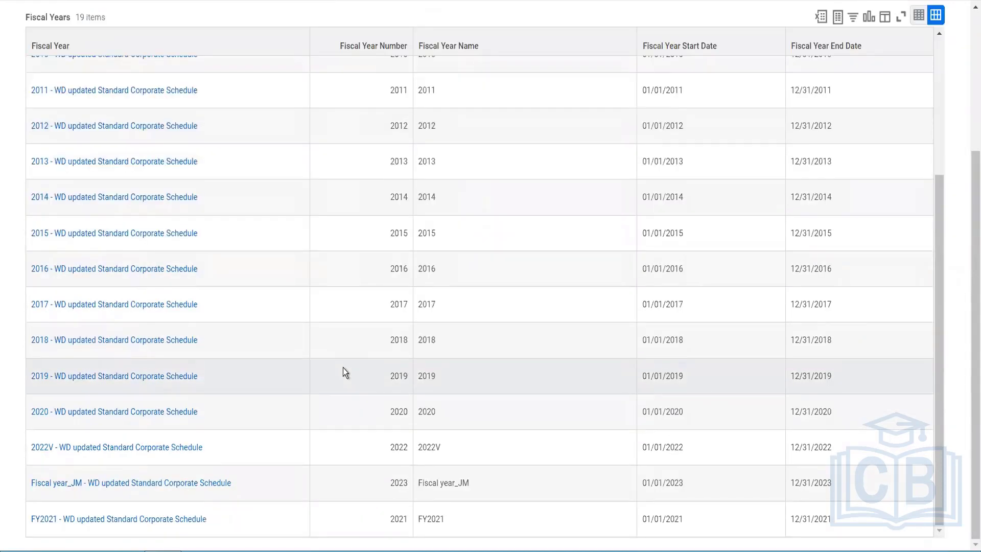
scroll(342, 367, "up", 4)
scroll(343, 367, "up", 4)
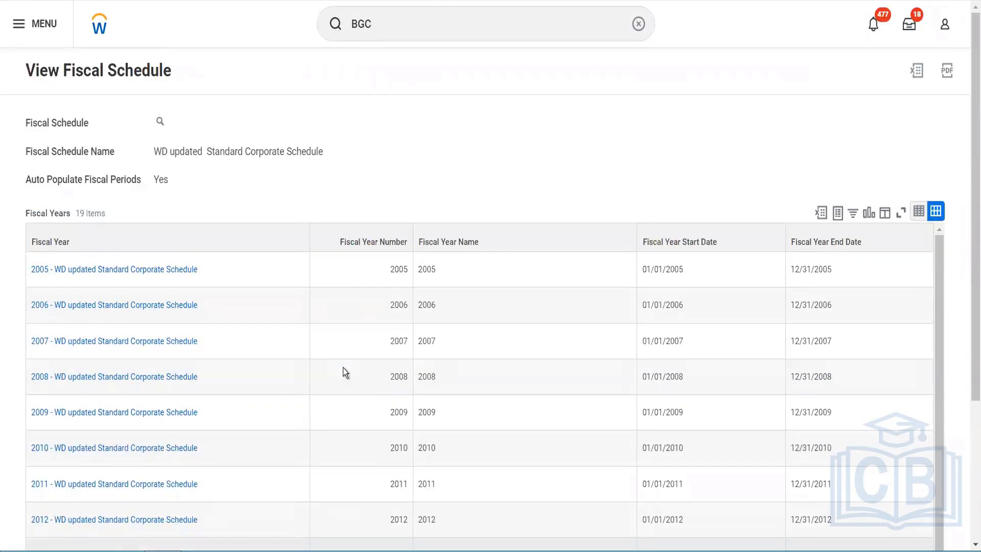
scroll(343, 367, "down", 8)
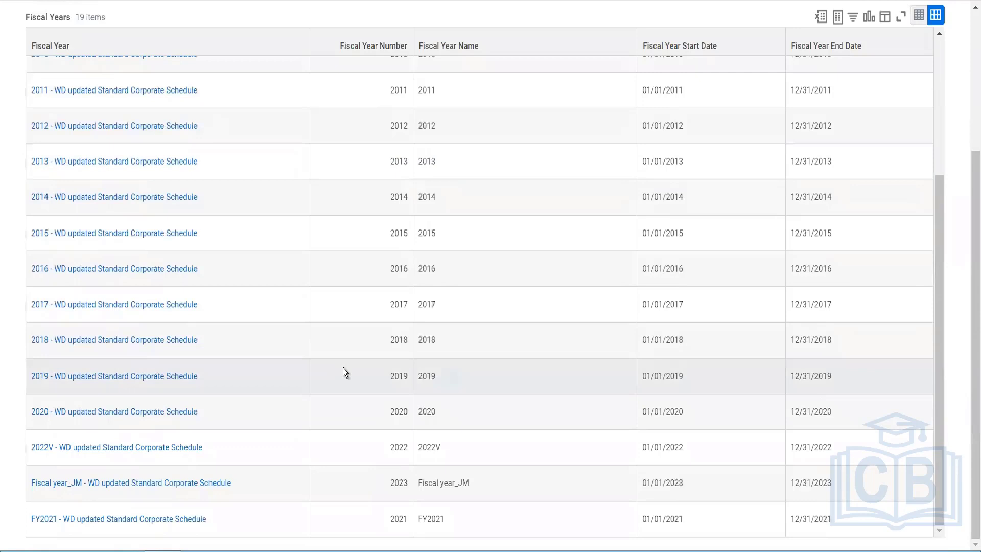
scroll(342, 367, "up", 4)
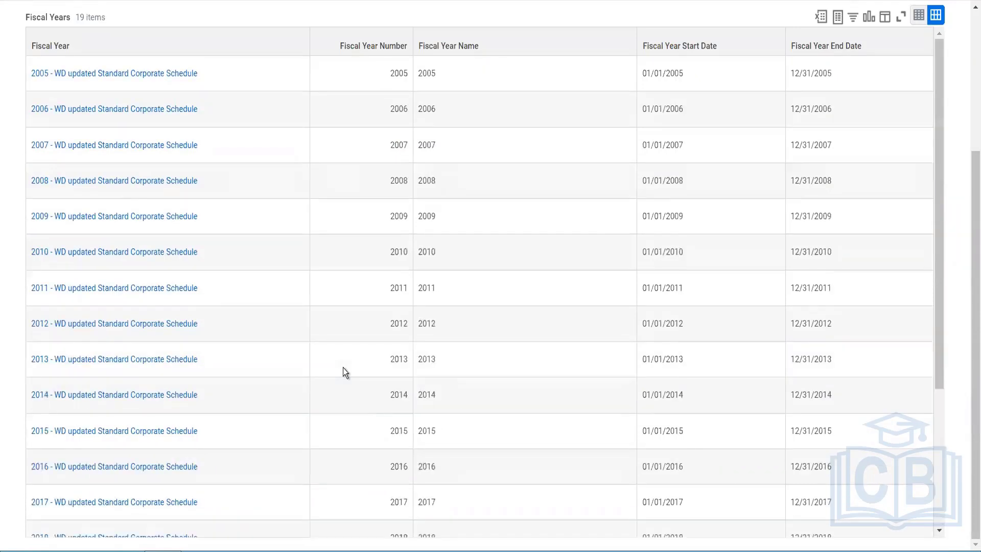
scroll(343, 367, "up", 4)
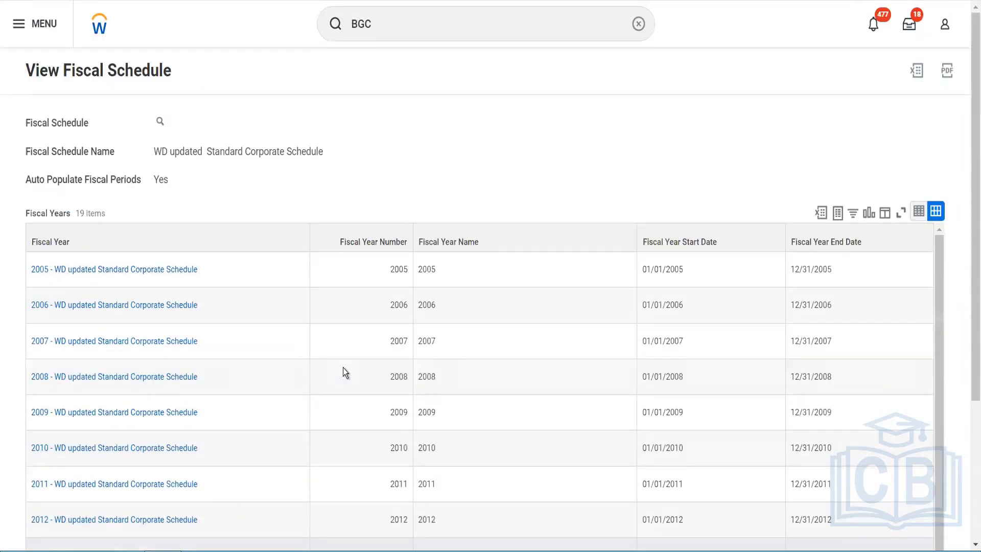
- Start the Create Next Fiscal Year task for the WD updated Standard Corporate Schedule
left_click(406, 38)
left_click_drag(378, 23, 324, 19)
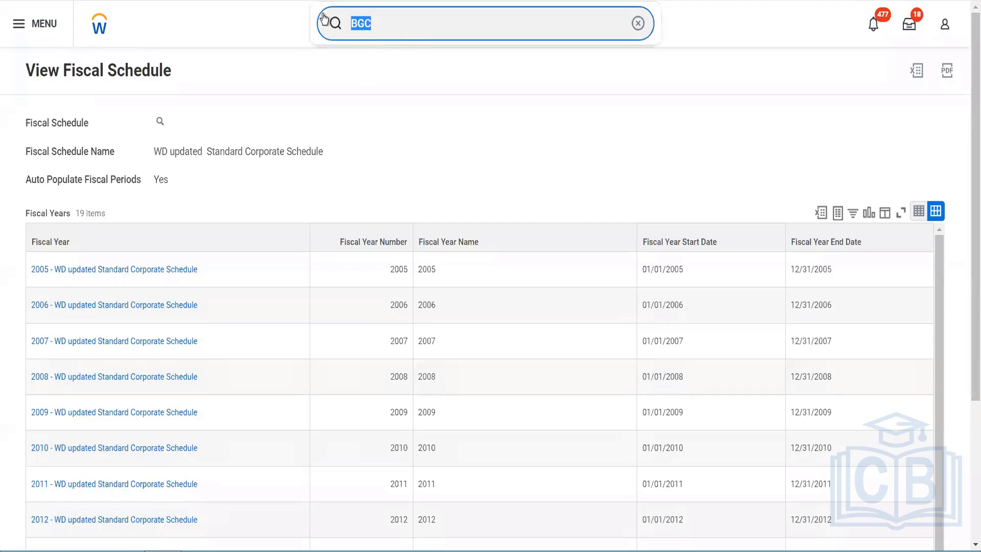
type("cr nex")
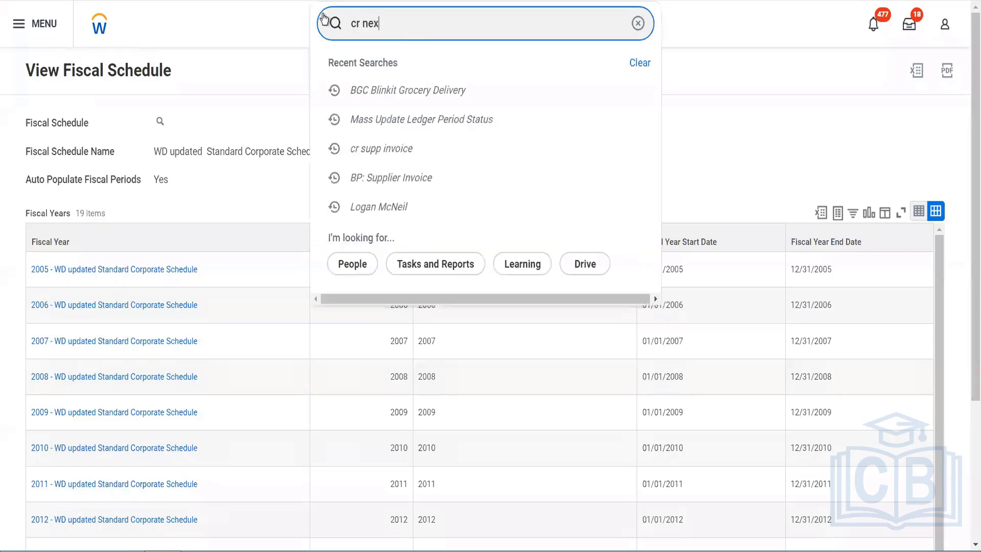
type("t fi")
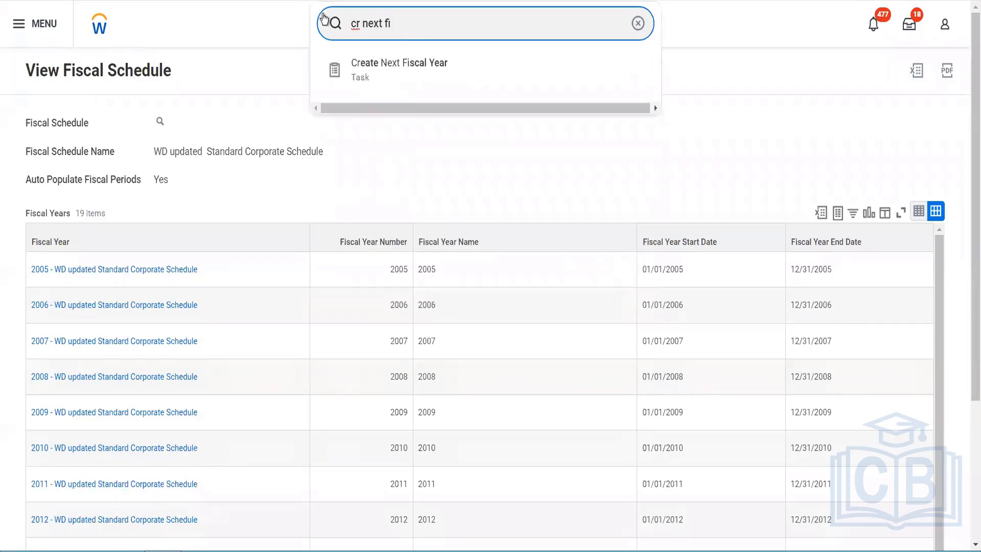
key("Return")
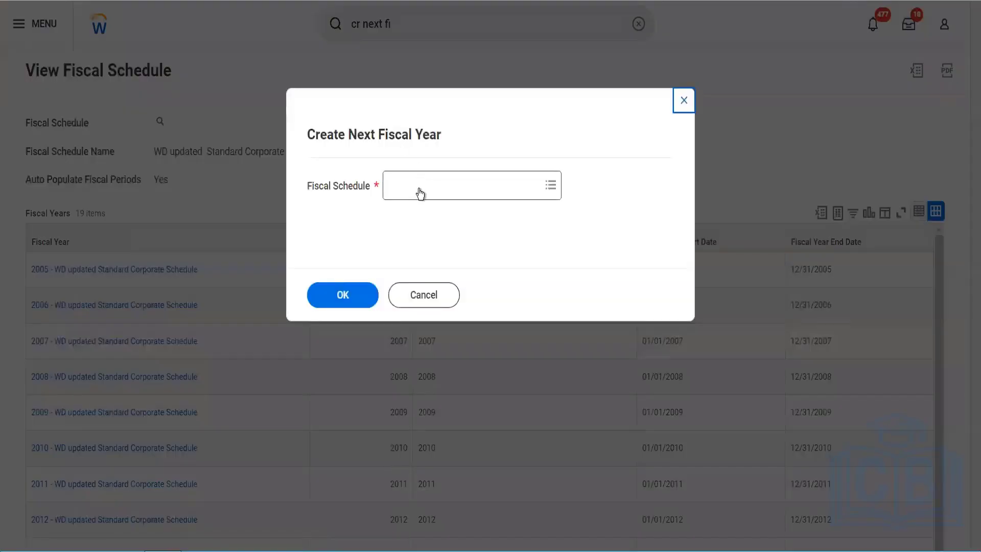
left_click(419, 189)
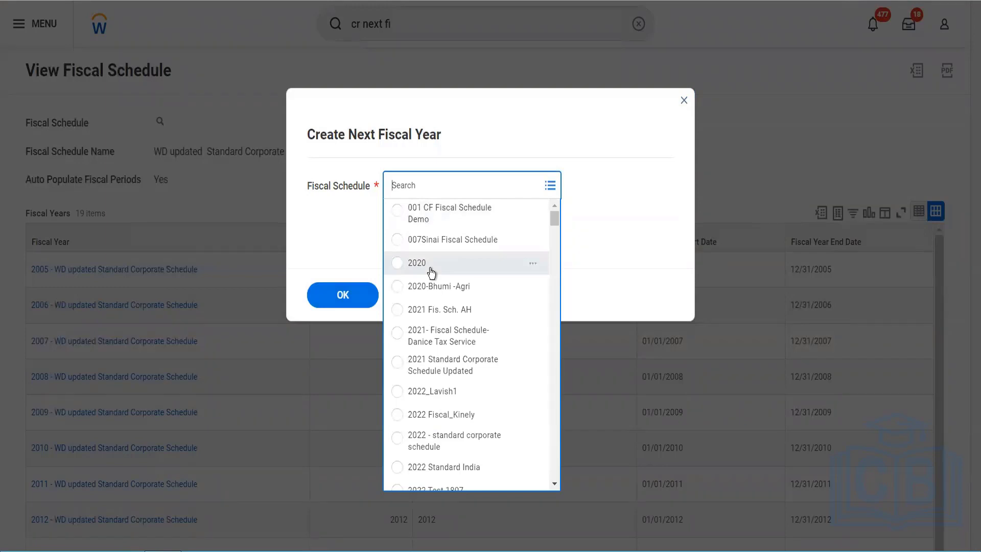
type("wd")
key("Return")
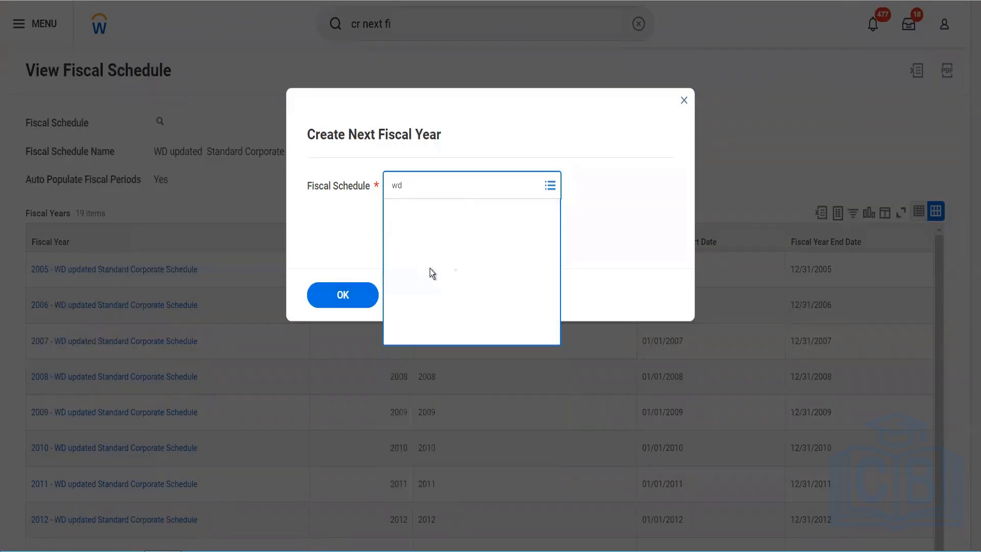
left_click(345, 299)
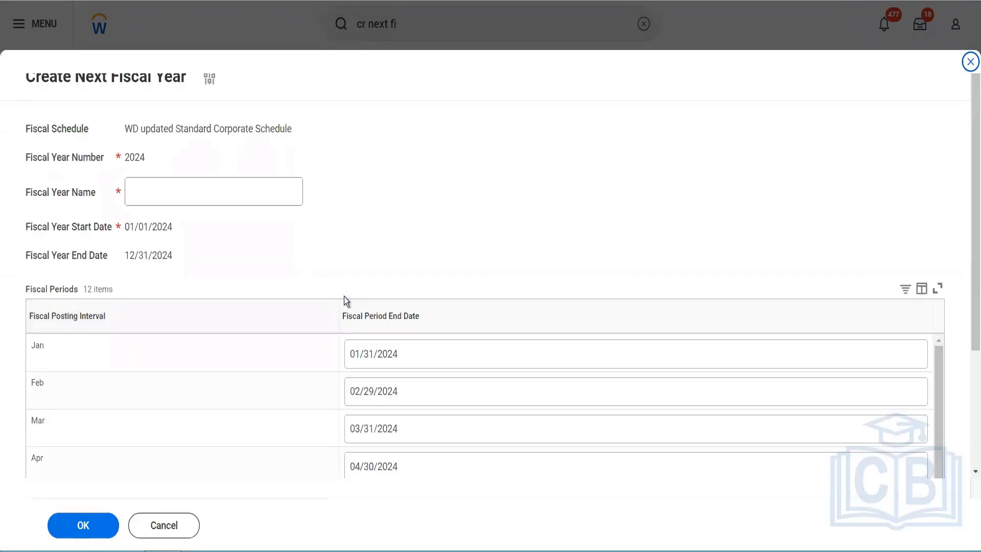
- Name the new fiscal year 2024, check its fiscal periods and save it
left_click(184, 191)
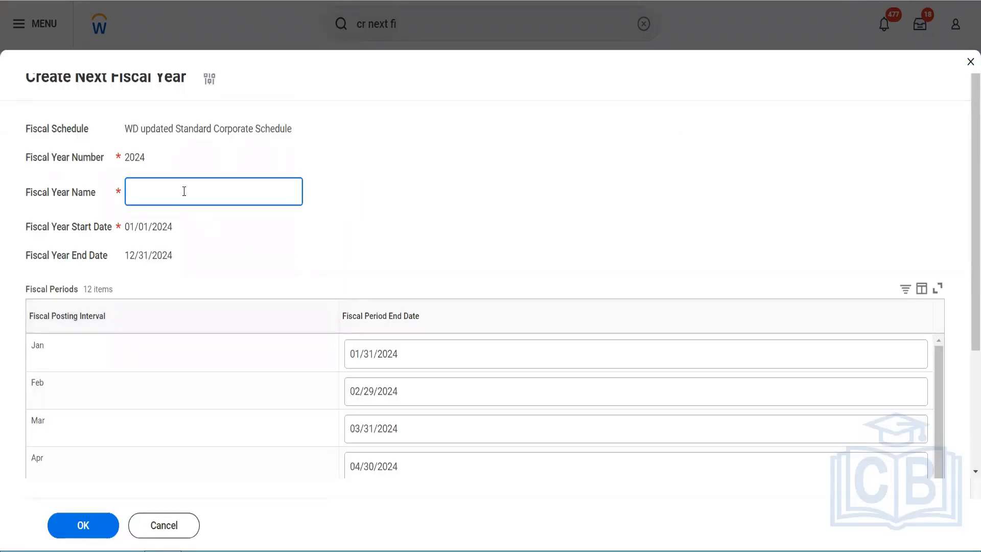
type("2024")
scroll(185, 196, "down", 3)
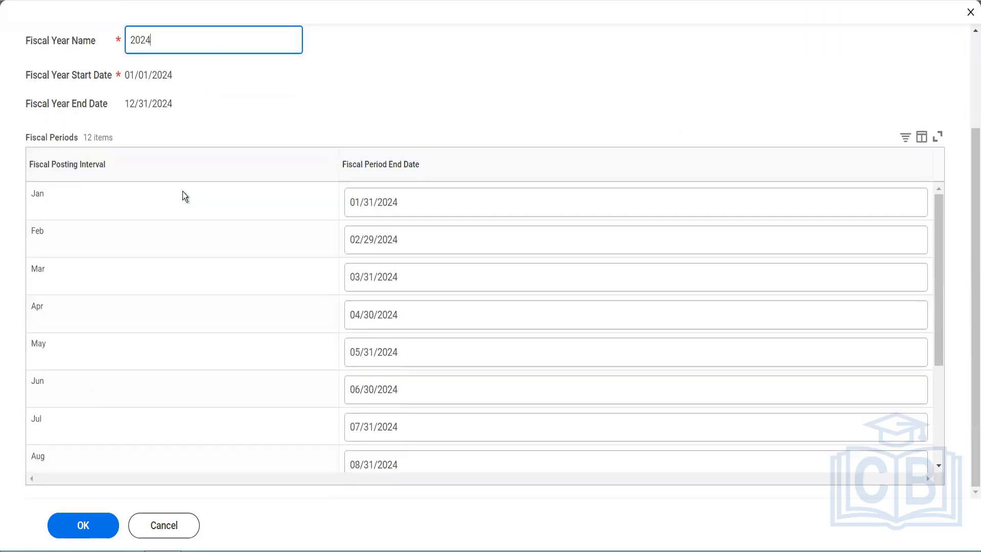
left_click(75, 527)
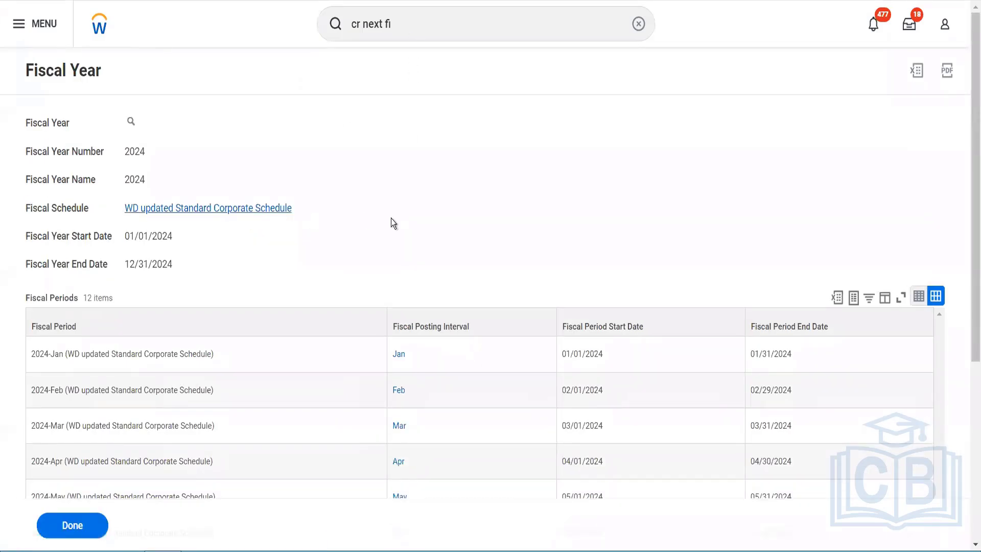
- View the WD updated Standard Corporate Schedule from the new fiscal year and open its fiscal year numbered 2023
scroll(304, 308, "down", 2)
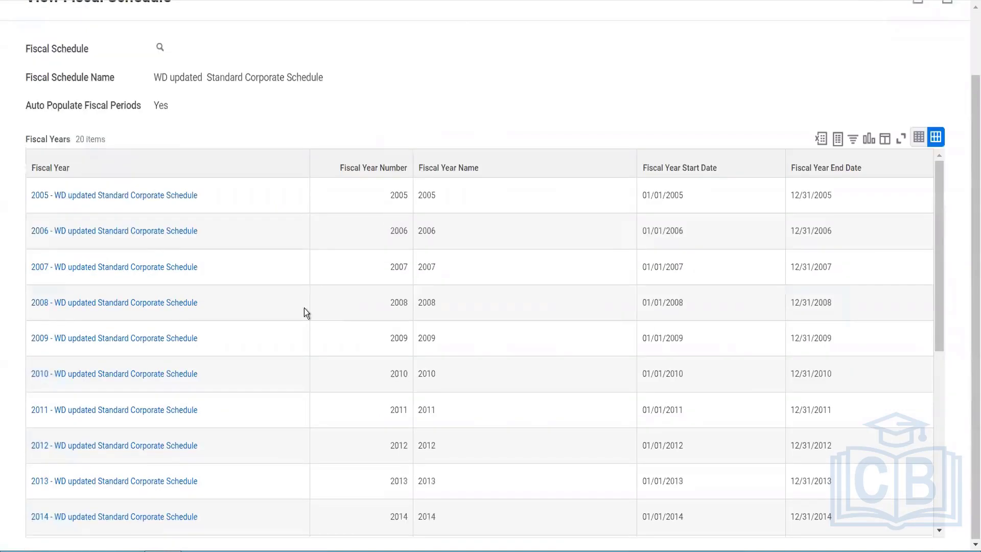
scroll(287, 331, "down", 5)
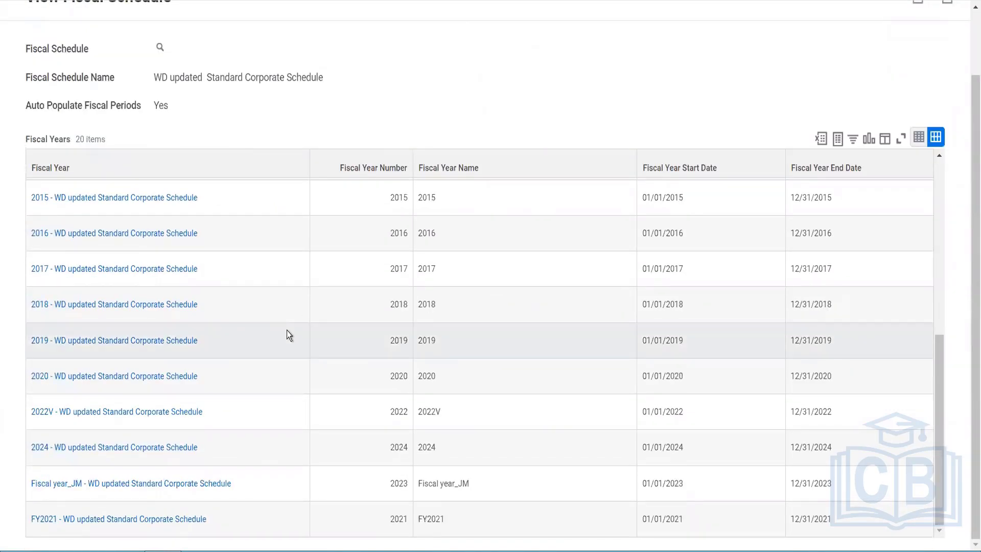
mouse_move(230, 489)
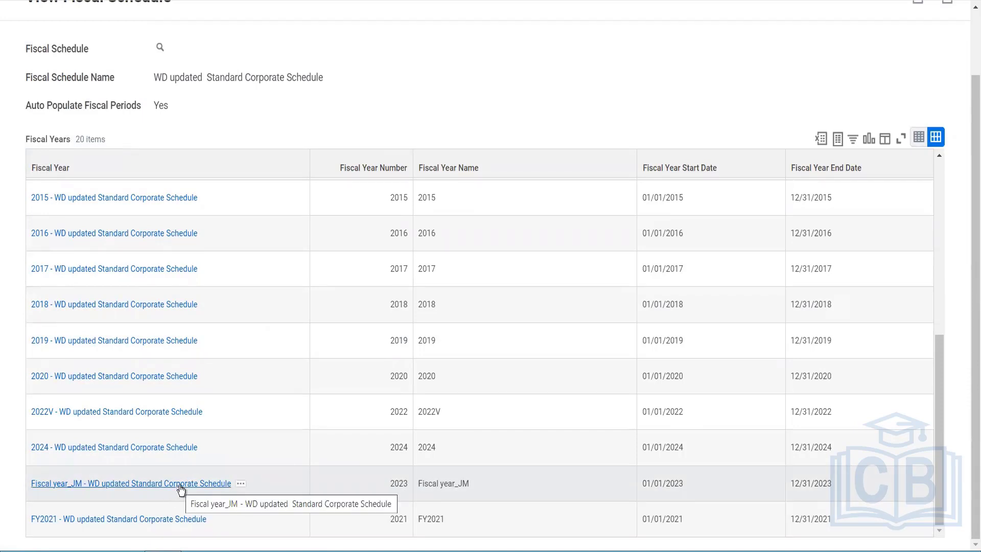
left_click(304, 467)
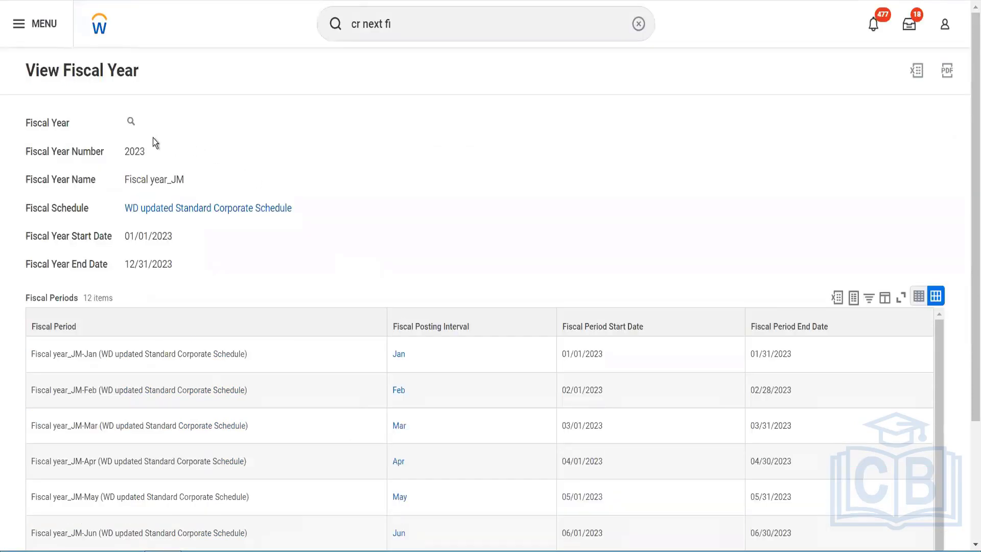
- Edit the fiscal year numbered 2023, change its name to 2023 and save it
left_click(143, 122)
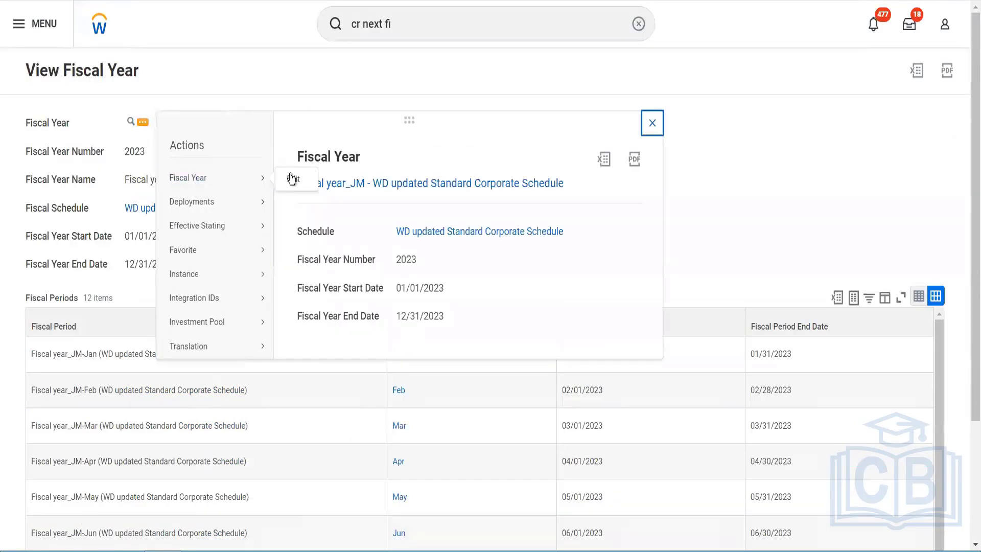
left_click(290, 175)
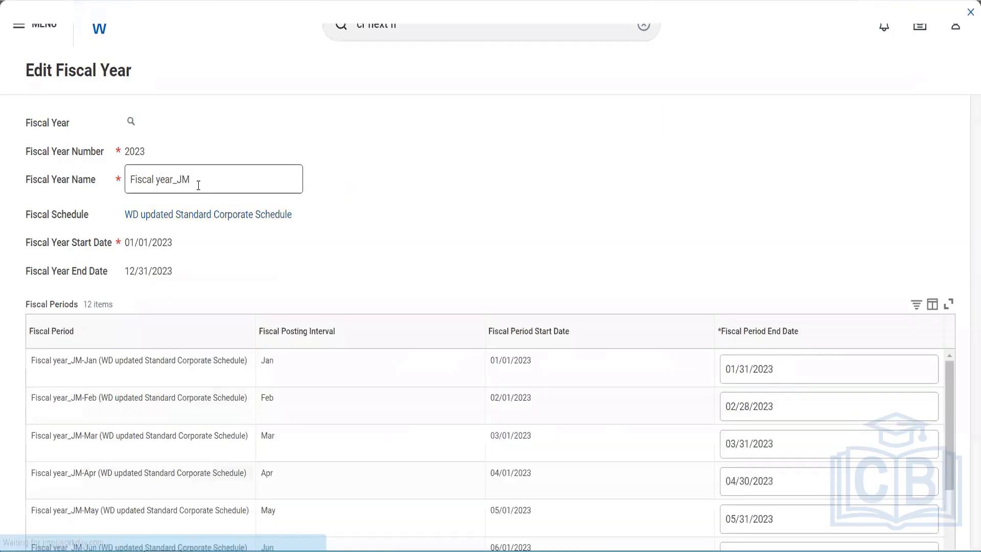
left_click_drag(191, 187, 94, 197)
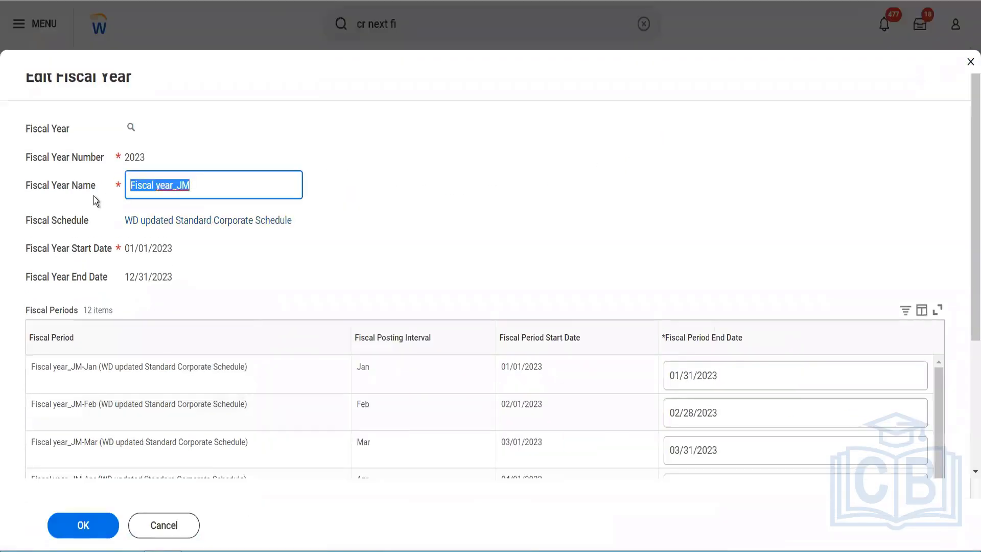
type("2023")
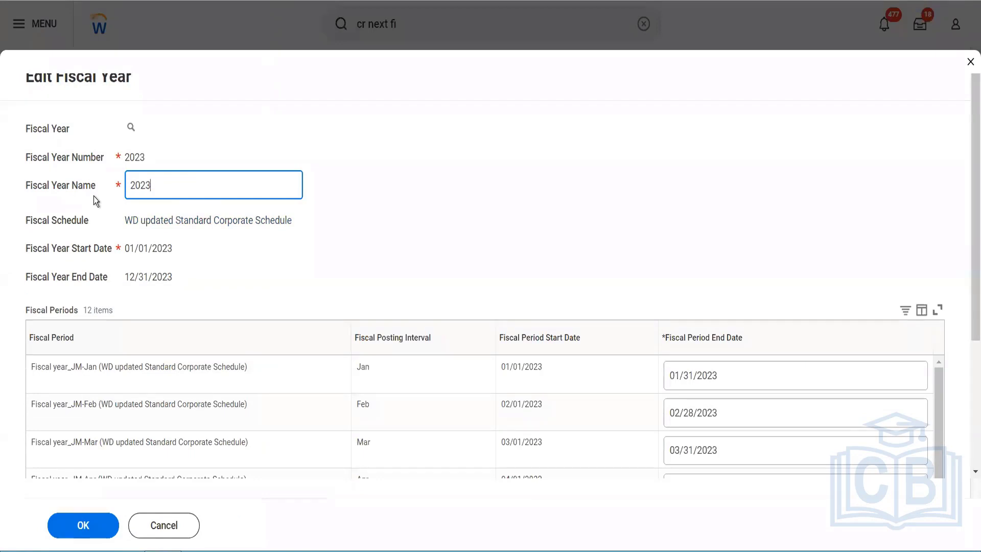
left_click(75, 528)
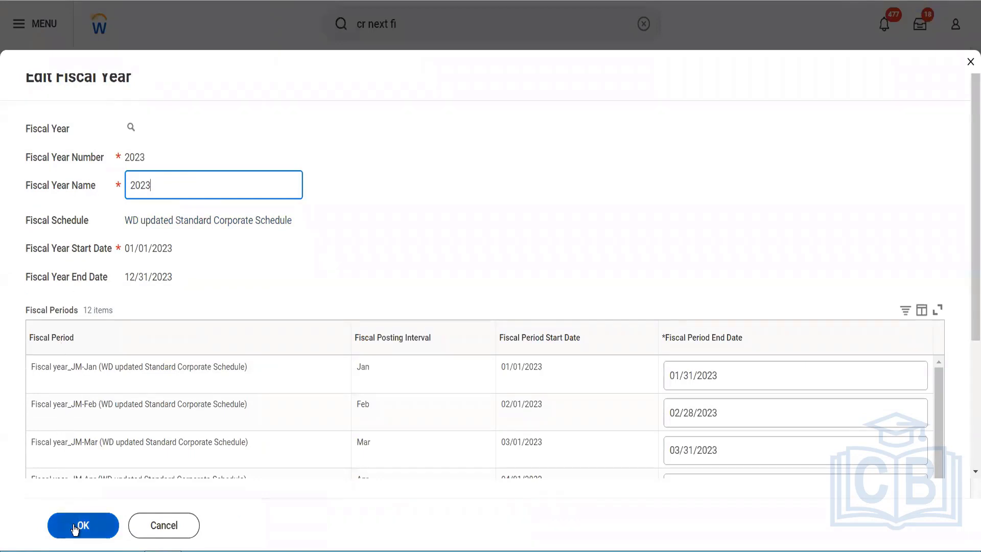
left_click(74, 528)
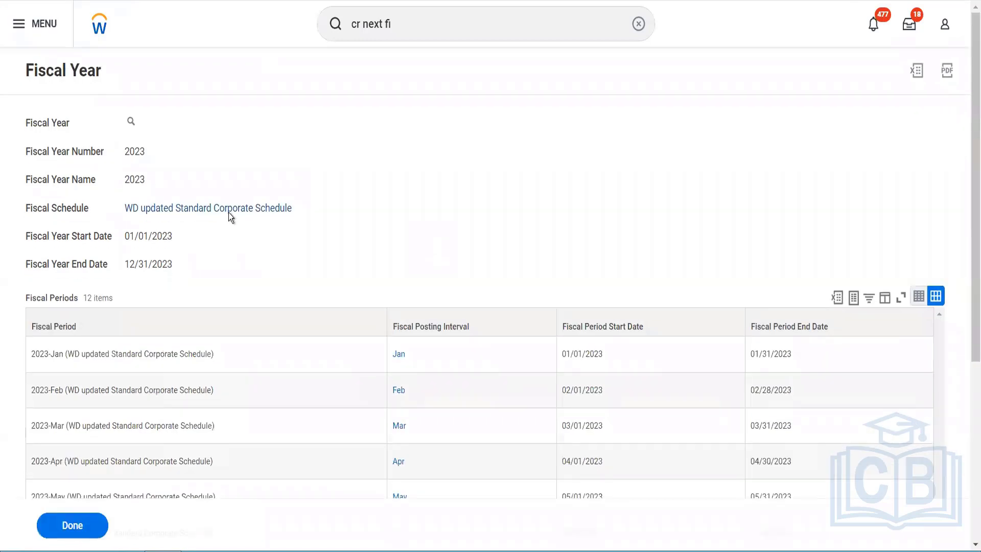
- View the WD updated Standard Corporate Schedule from the fiscal year and check its list of fiscal years
left_click(228, 210)
scroll(332, 363, "down", 10)
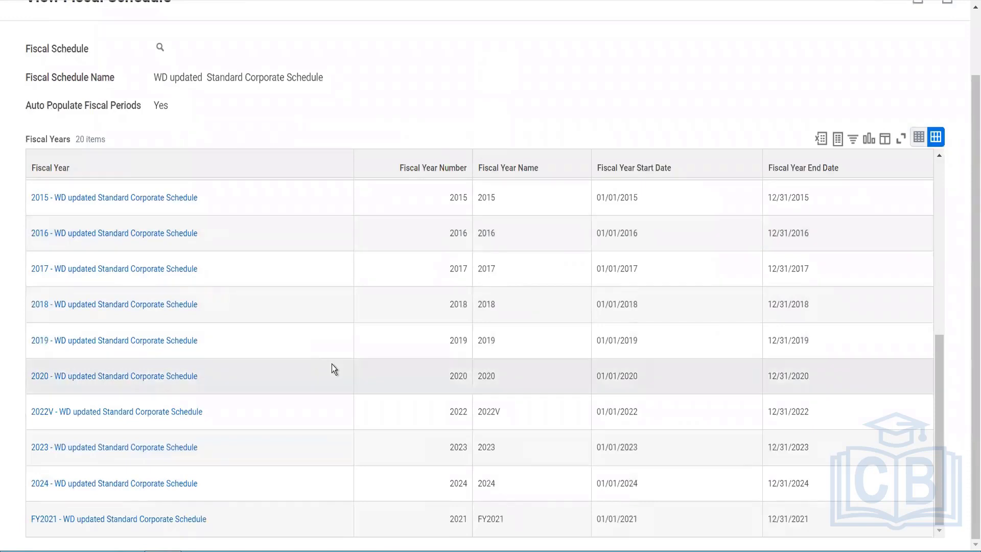
scroll(332, 364, "up", 10)
scroll(409, 95, "up", 2)
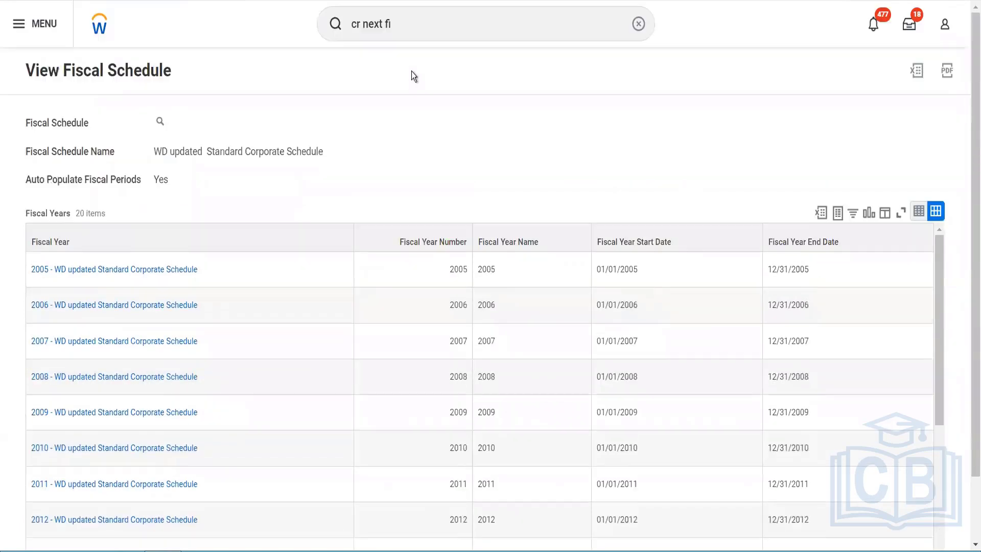
- Search for the Create Supplier Invoice task and start it
left_click(396, 26)
left_click_drag(375, 32, 338, 39)
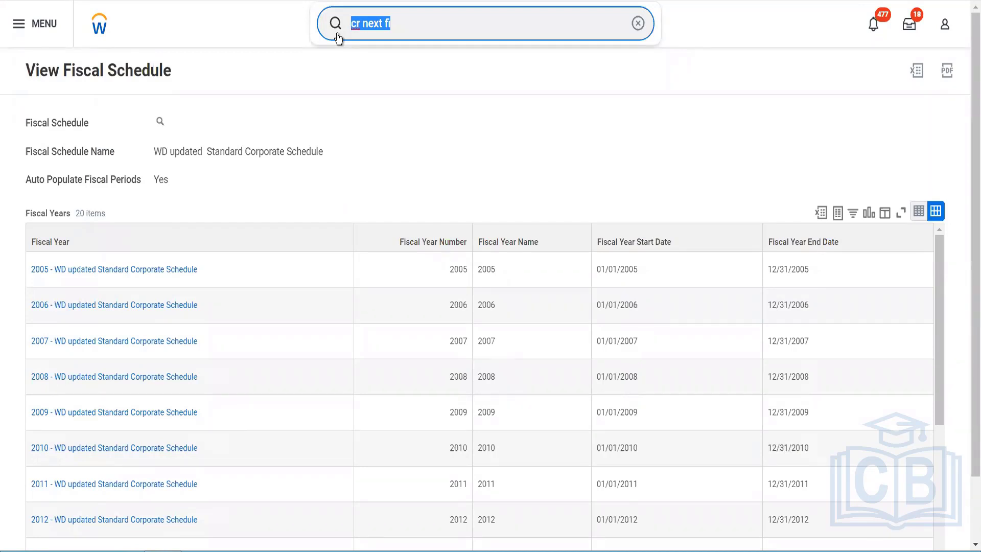
type("cr d")
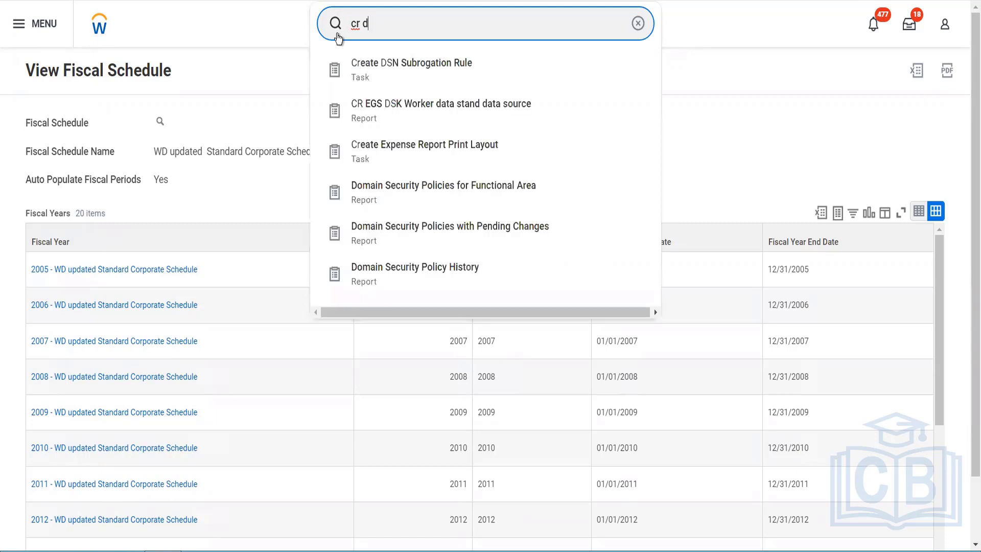
key("BackSpace")
type("supp ")
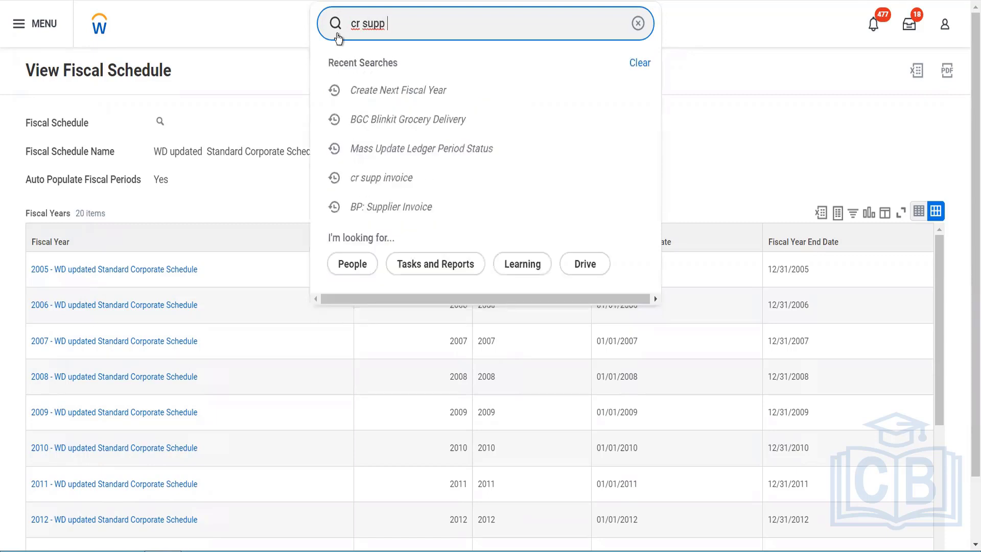
type("inv")
left_click(434, 89)
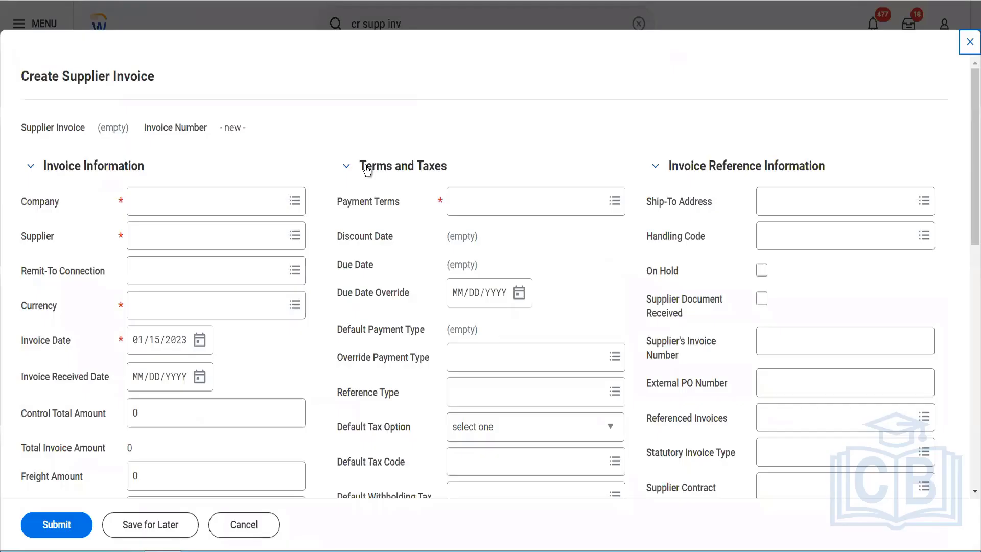
- Select BGC Blinkit Grocery Delivery as the invoice's company, check the invoice date for alerts and discard the invoice
left_click(253, 205)
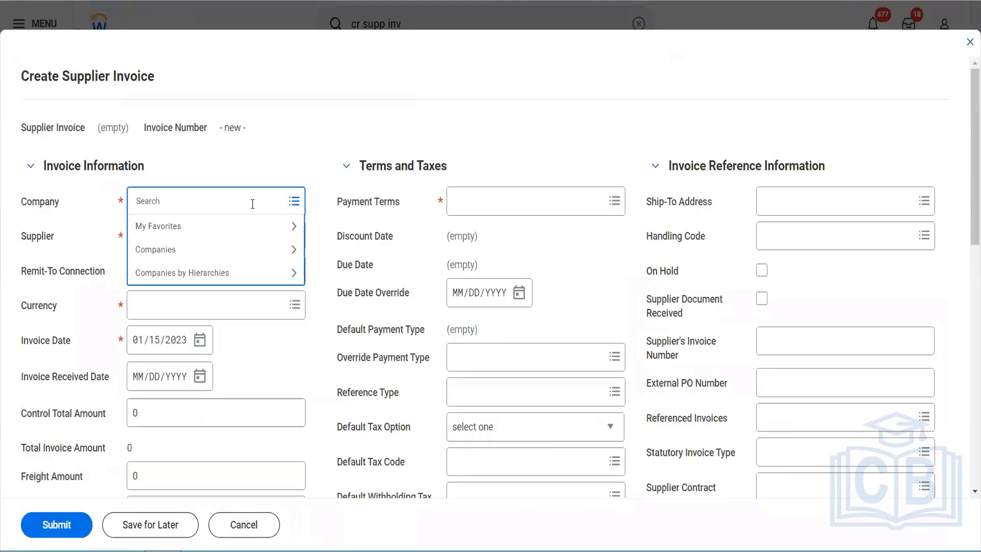
type("bgc")
key("Return")
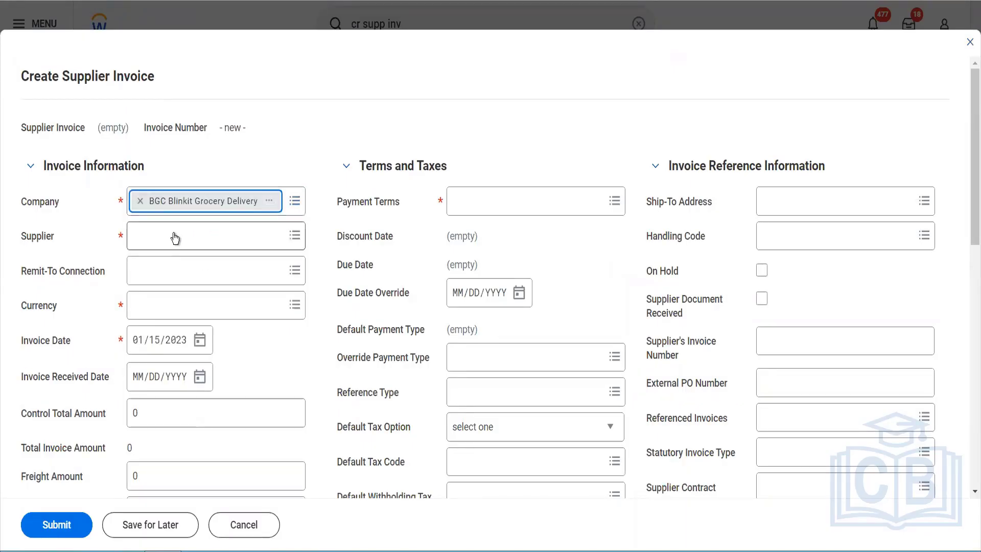
left_click(175, 236)
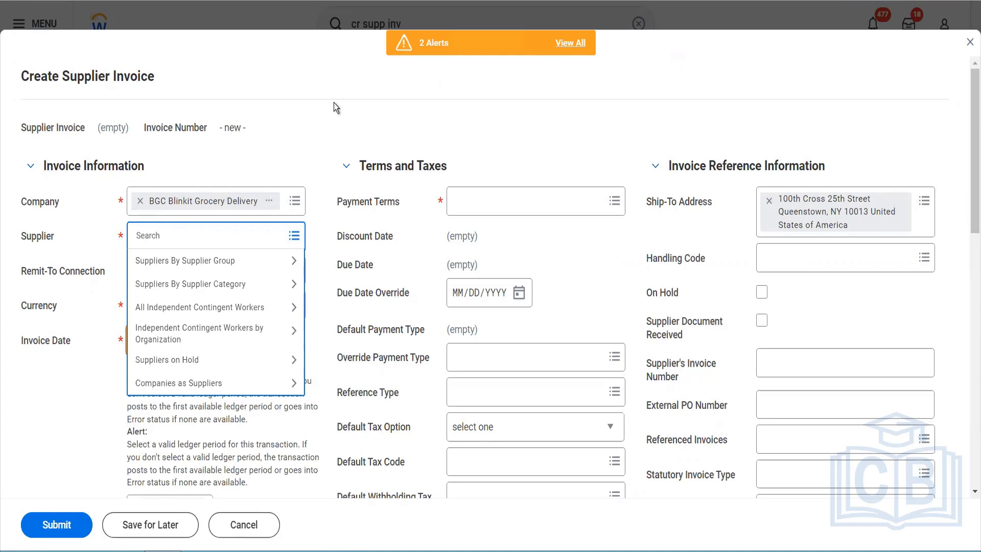
left_click(968, 46)
left_click(449, 302)
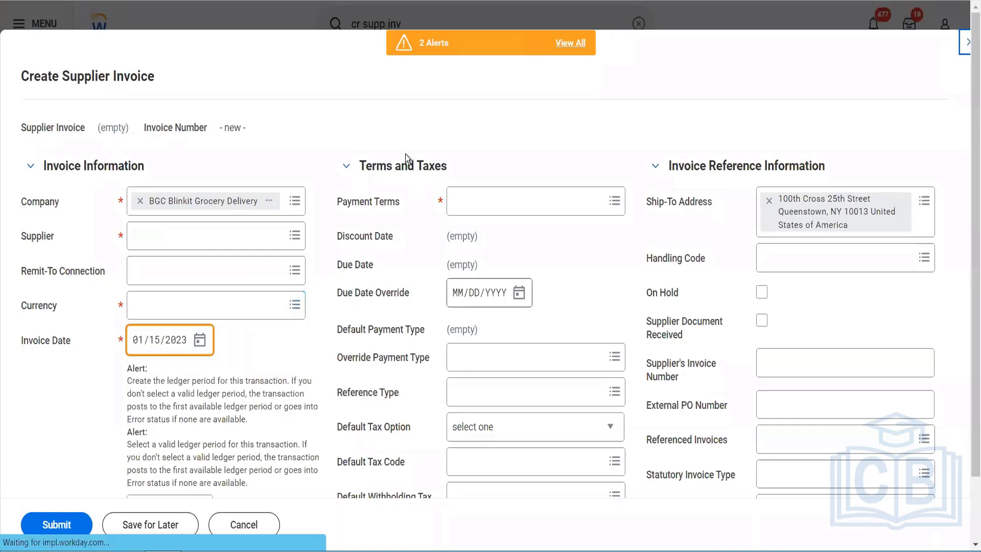
- Search for the Mass Update Ledger Period Status task and start it
left_click(403, 30)
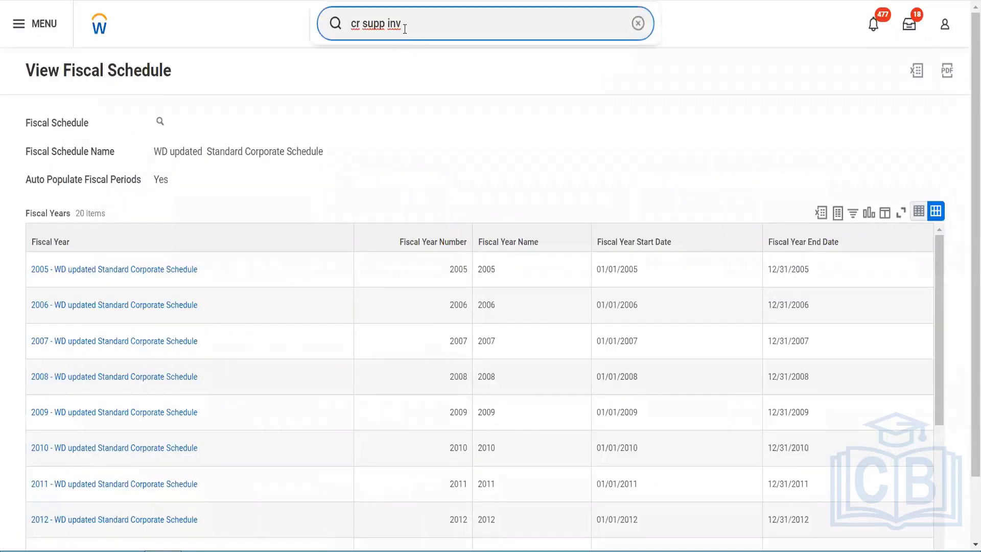
left_click_drag(403, 28, 328, 35)
type("mass updated")
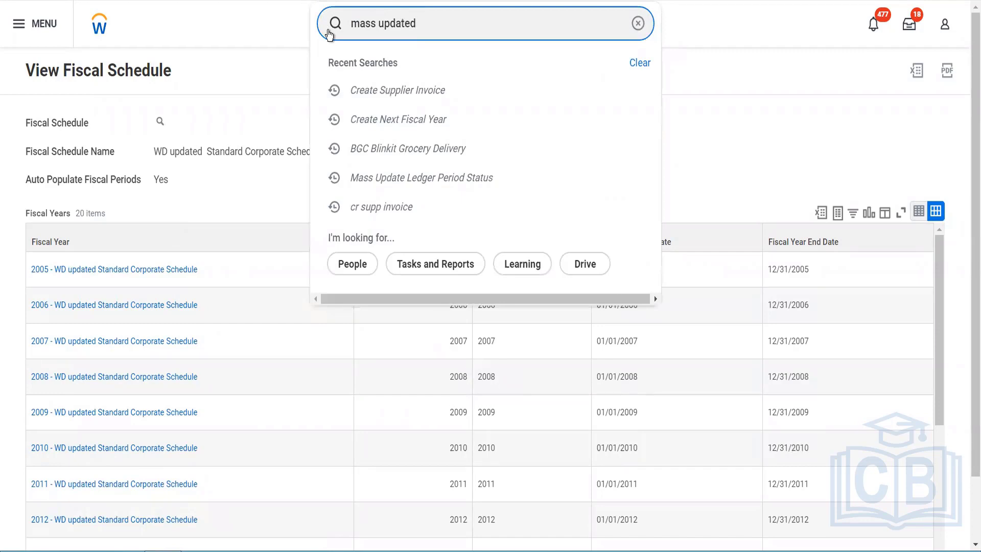
key("Return")
key("BackSpace")
key("BackSpace")
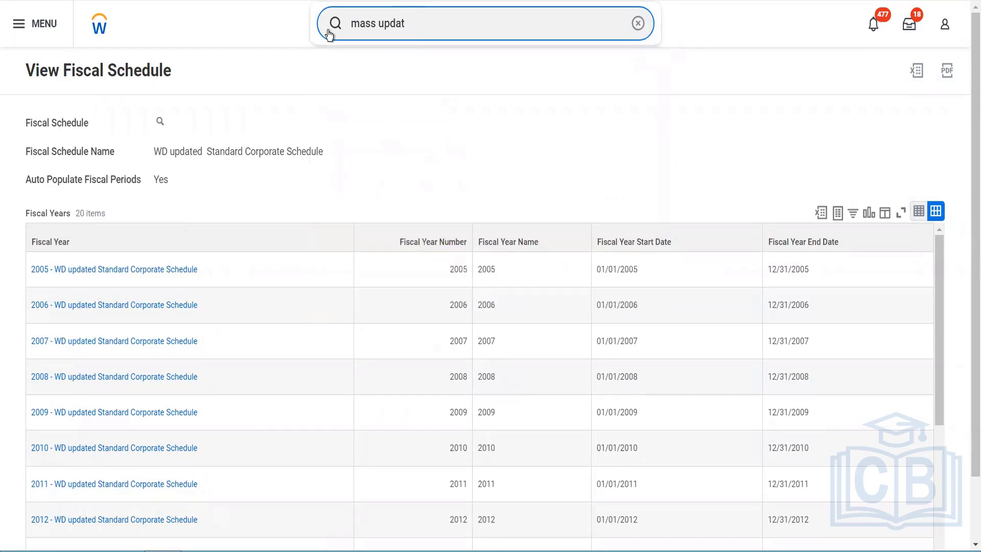
type("e")
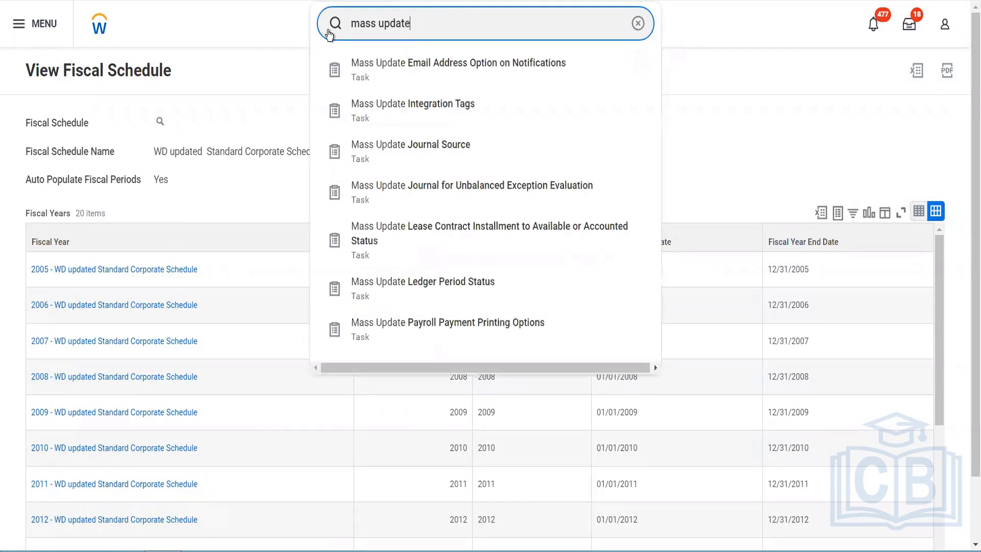
type(" led")
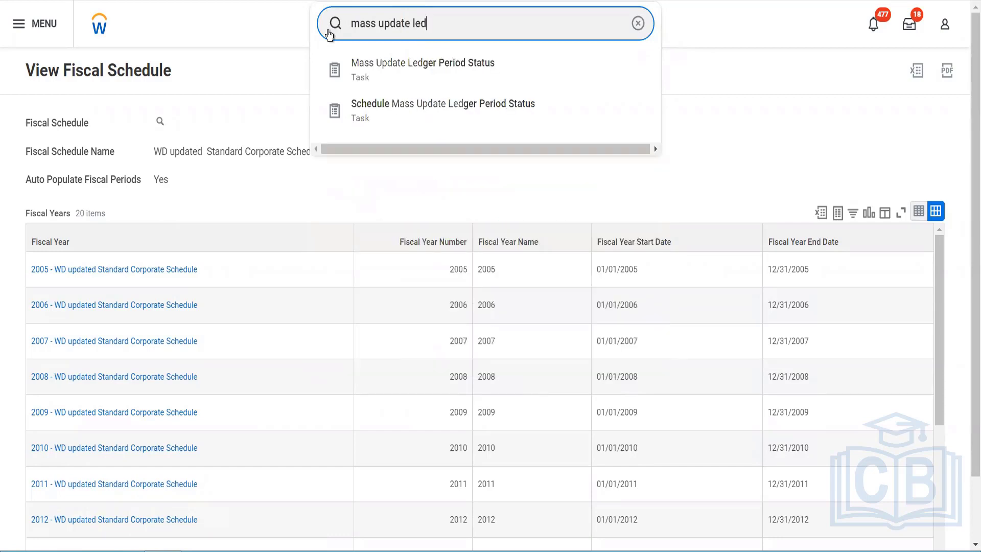
key("Down")
key("Return")
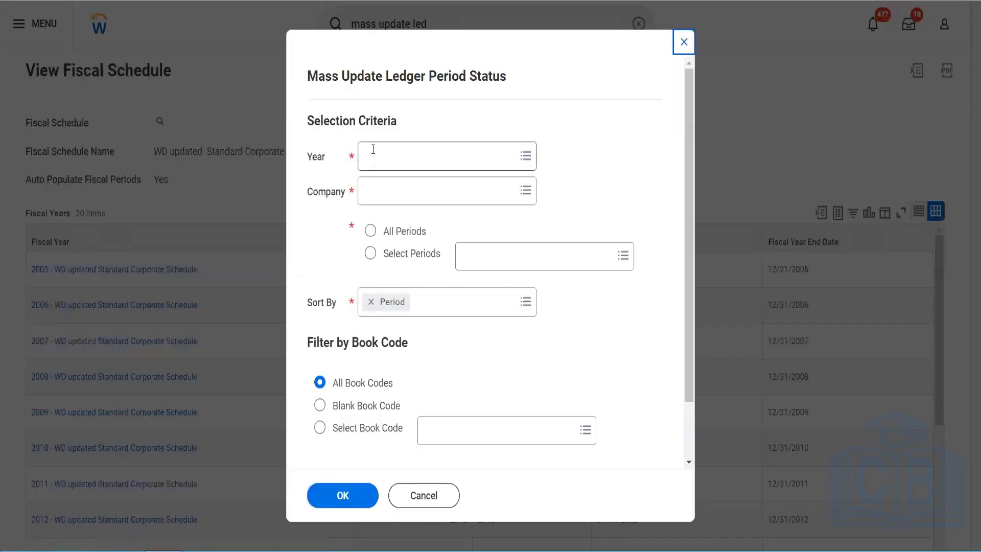
- Try to select year 2023 - WD updated Standard Corporate Schedule and company bgc for the ledger period update, and cancel the task
left_click(373, 150)
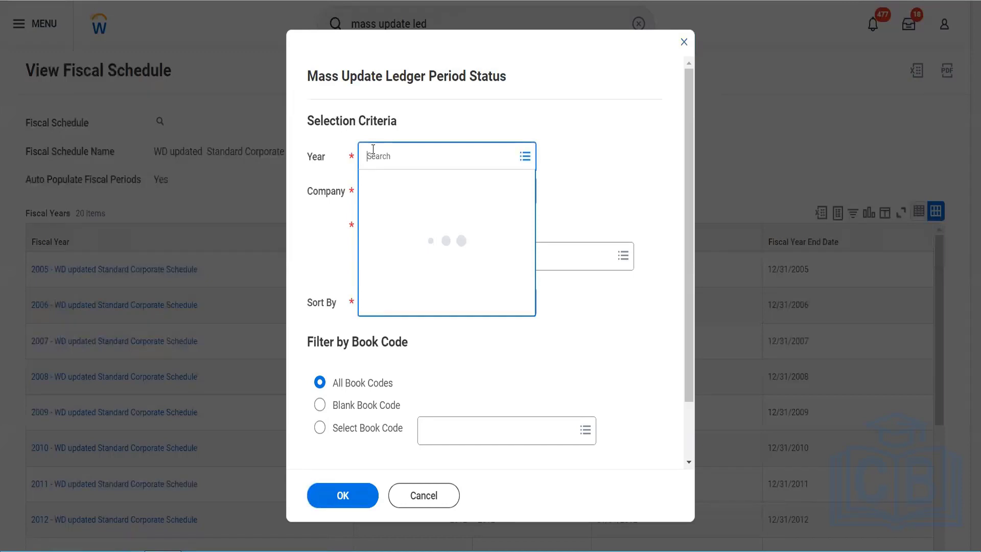
type("2023")
key("Return")
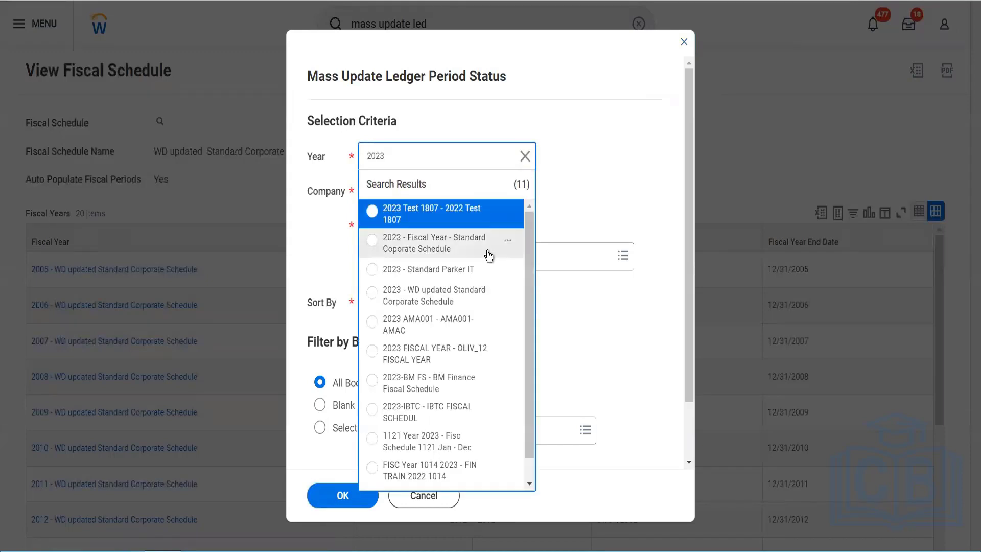
left_click(447, 301)
left_click(399, 203)
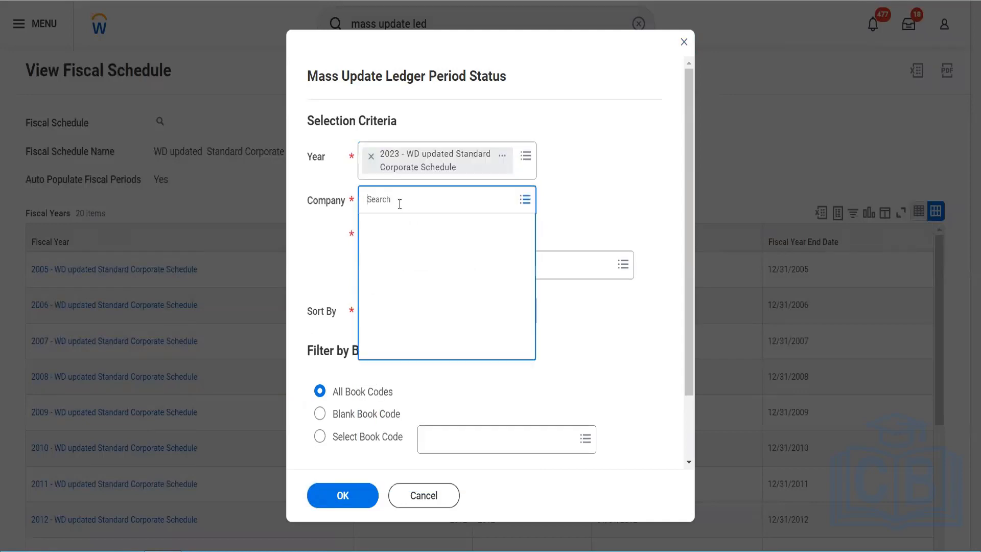
type("bgc")
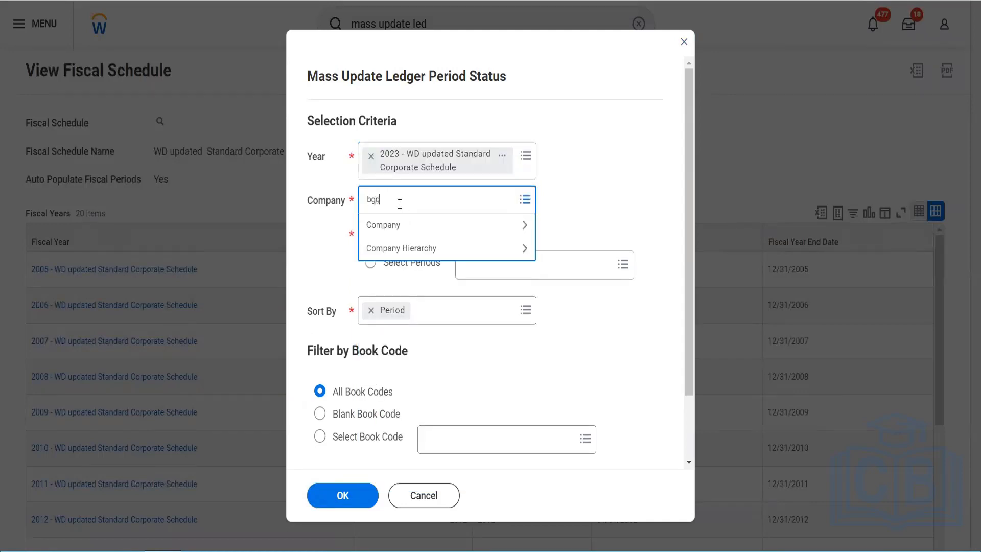
key("Return")
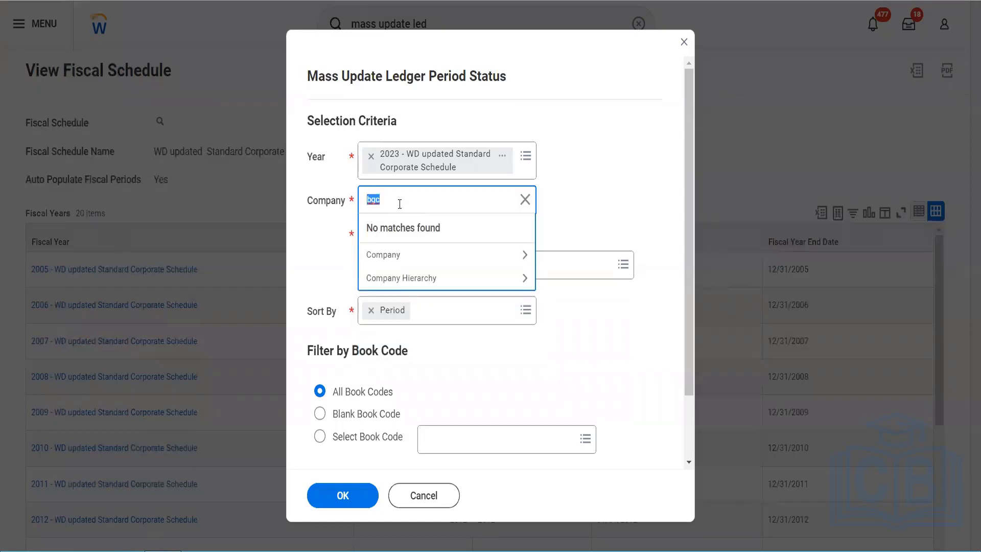
type("bgc")
key("Return")
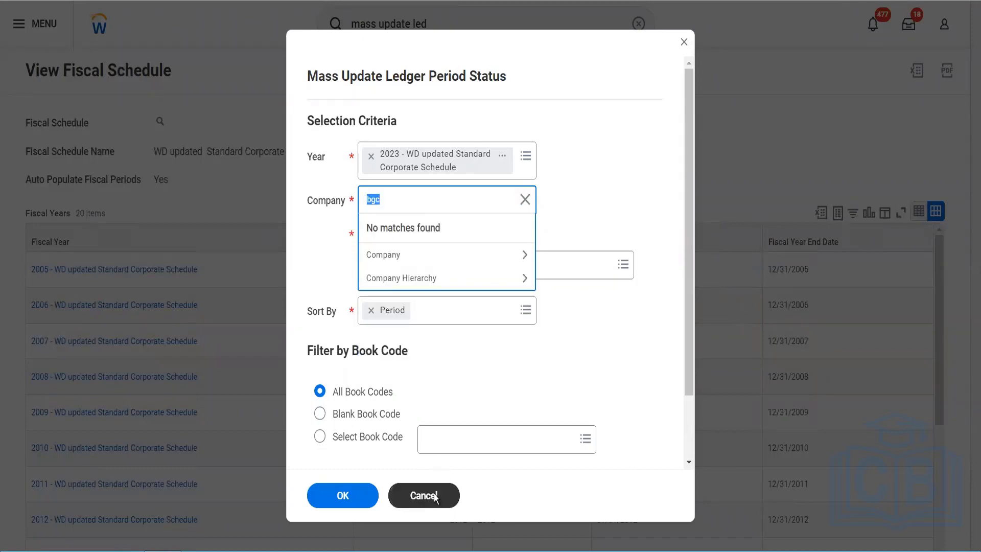
left_click(436, 493)
left_click(447, 308)
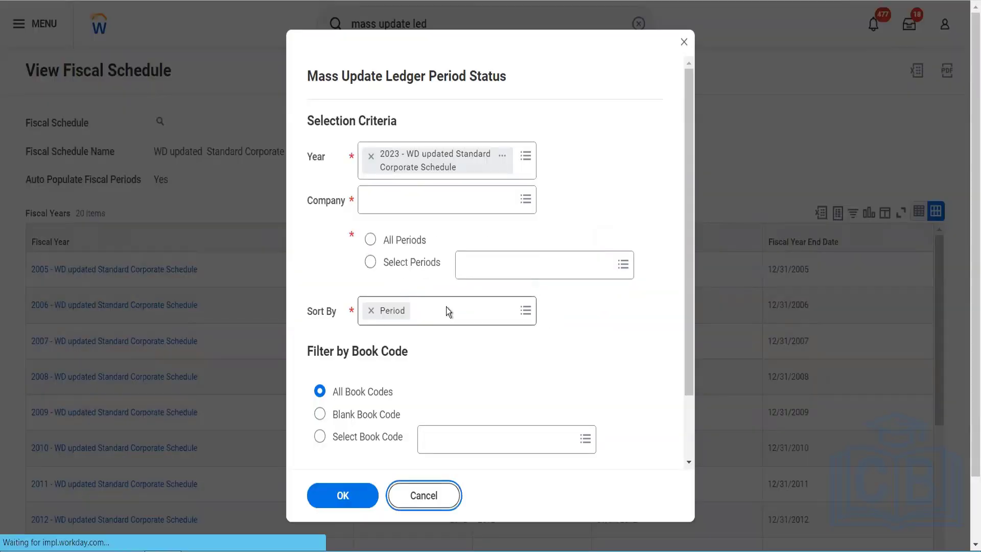
- Search for the Start Proxy task and start it
left_click(435, 25)
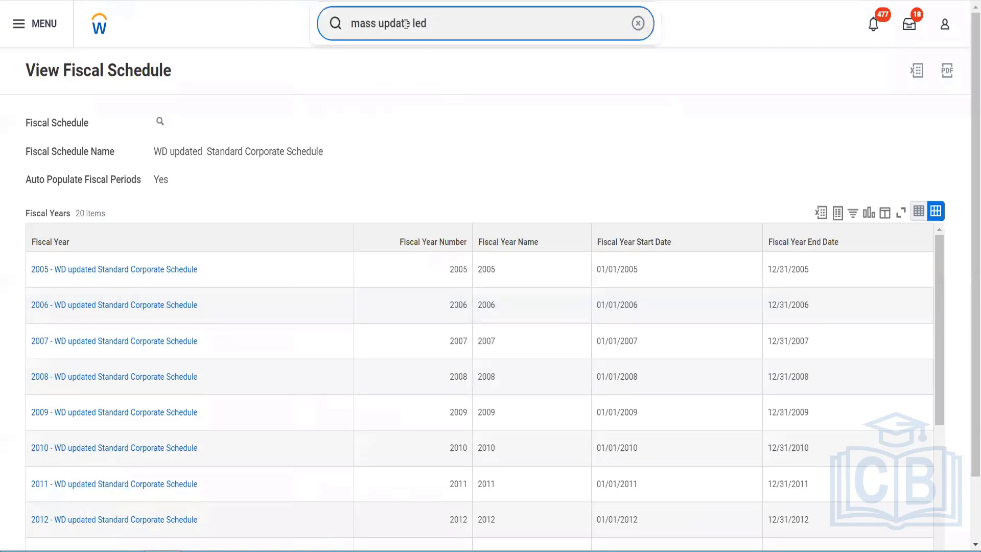
left_click_drag(436, 25, 348, 26)
type("start prox")
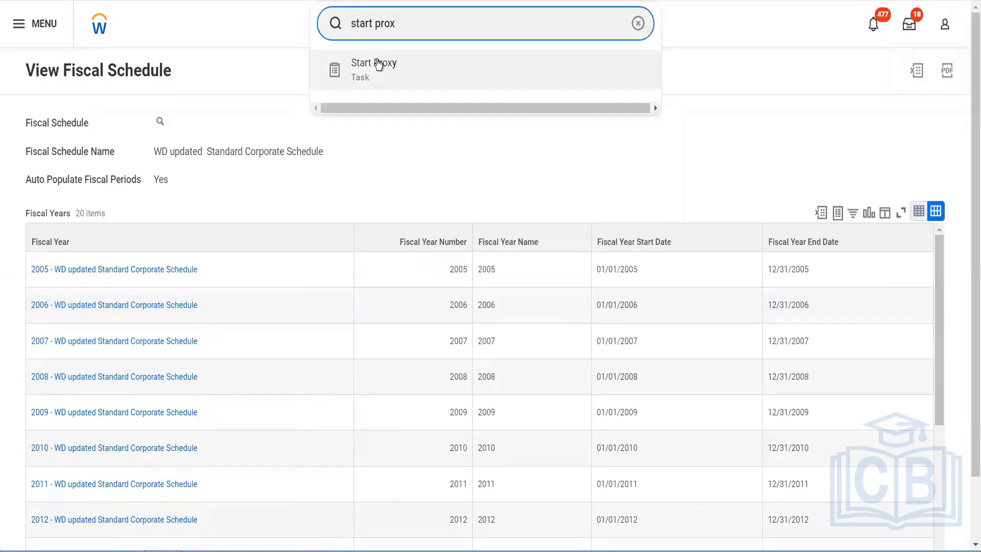
left_click(376, 65)
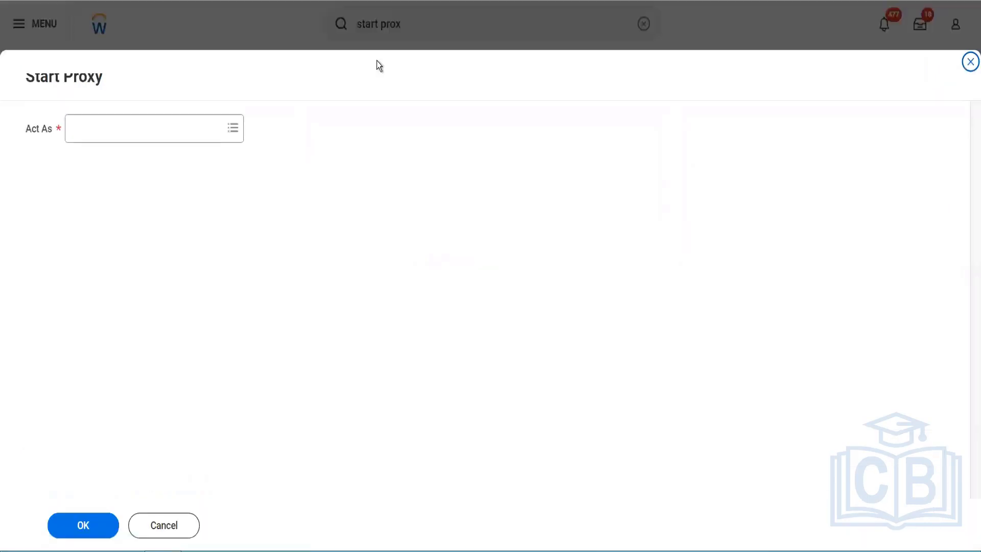
- Enter the username of the worker to act as and start the proxy session
left_click(177, 123)
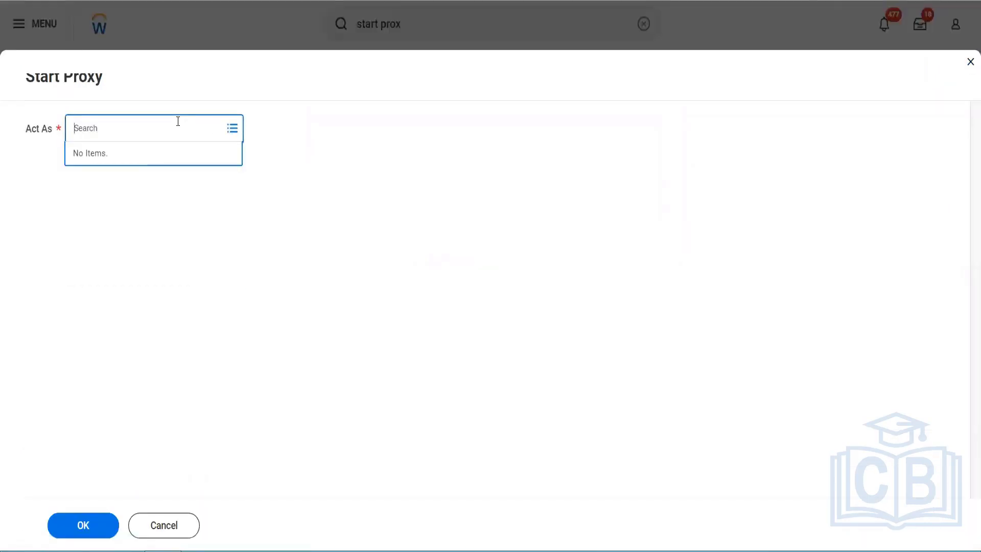
type("ter ser")
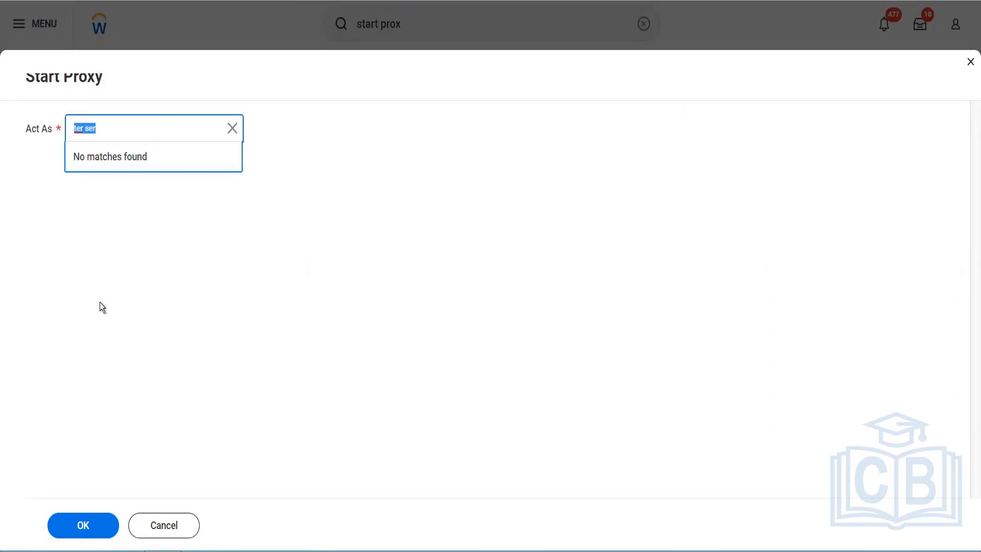
type("lmcneil")
key("Return")
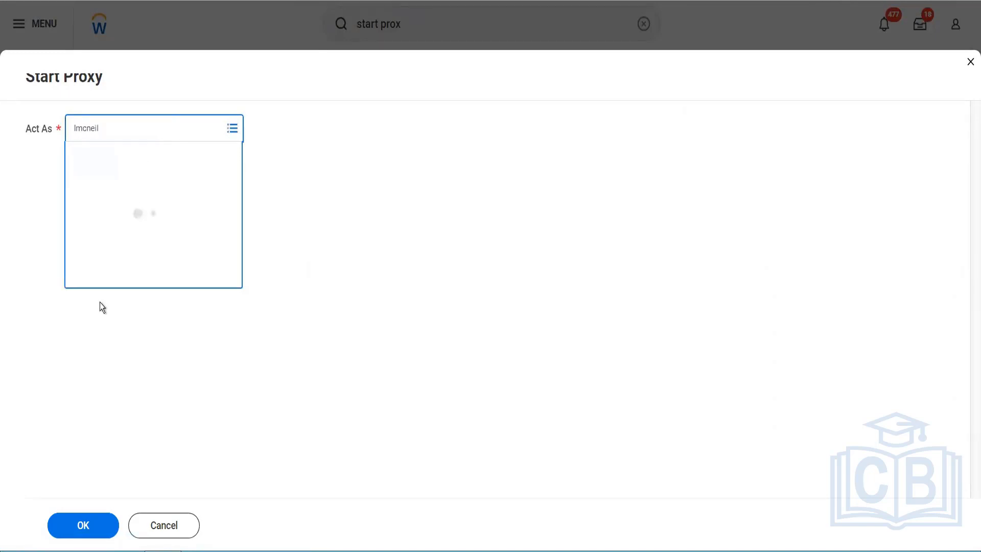
left_click(61, 531)
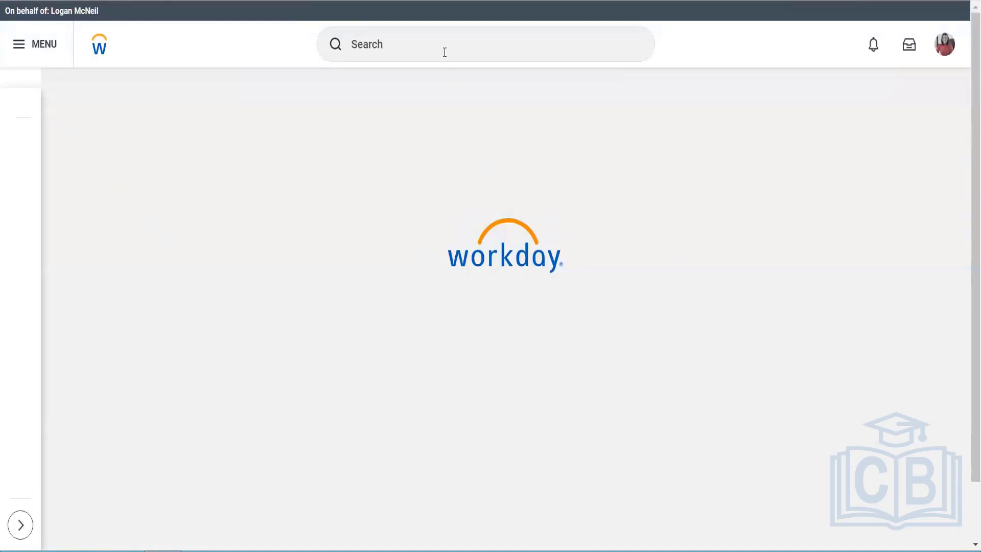
- Search for the Mass Update Ledger Period Status task and start it in the proxy session
left_click(444, 52)
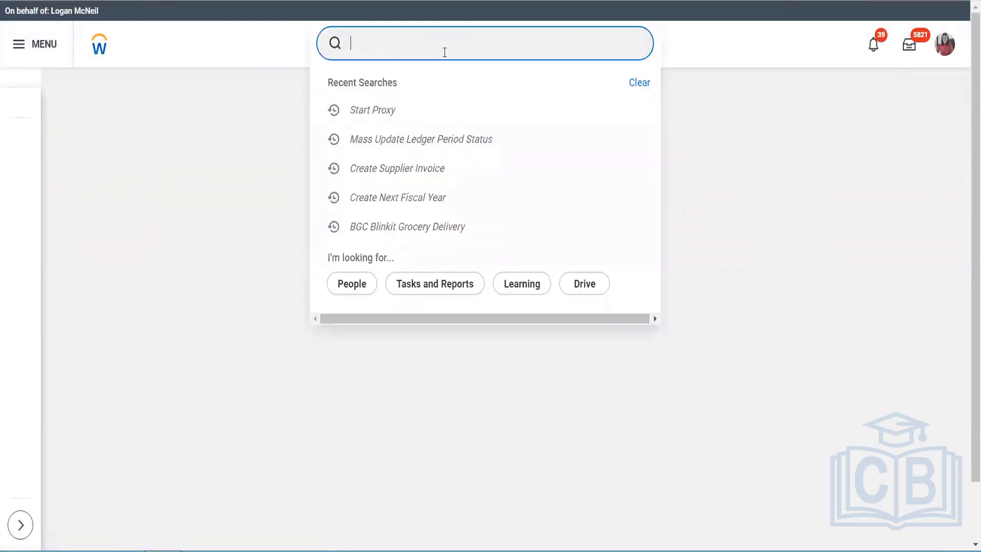
type("mass update")
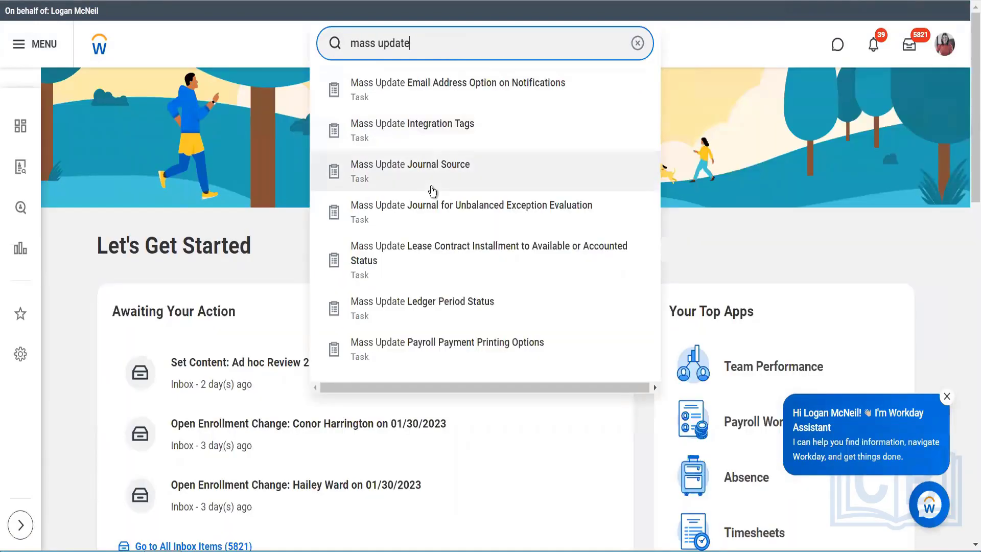
left_click(438, 307)
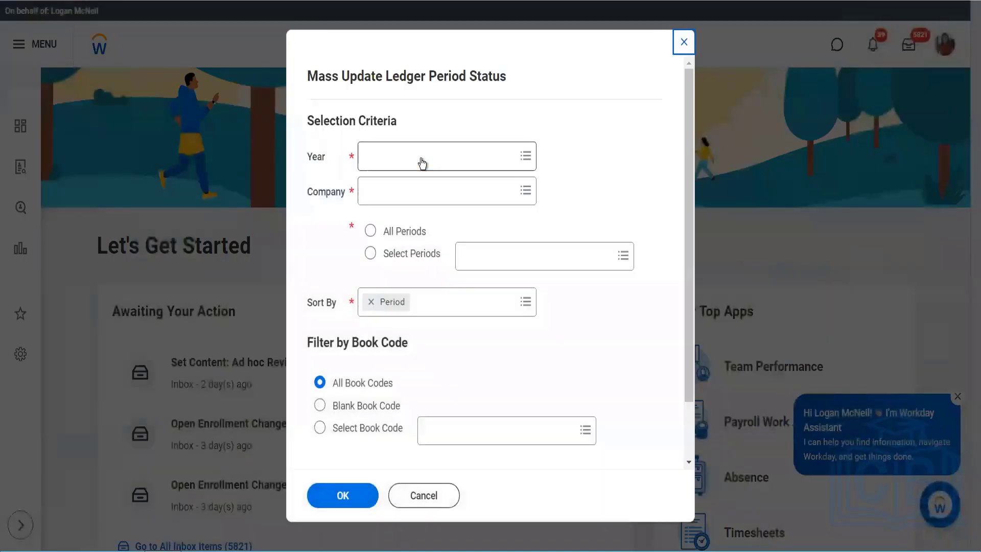
- Select 2023 - Fiscal Year - Standard Coporate Schedule as the year for the ledger period update
left_click(422, 163)
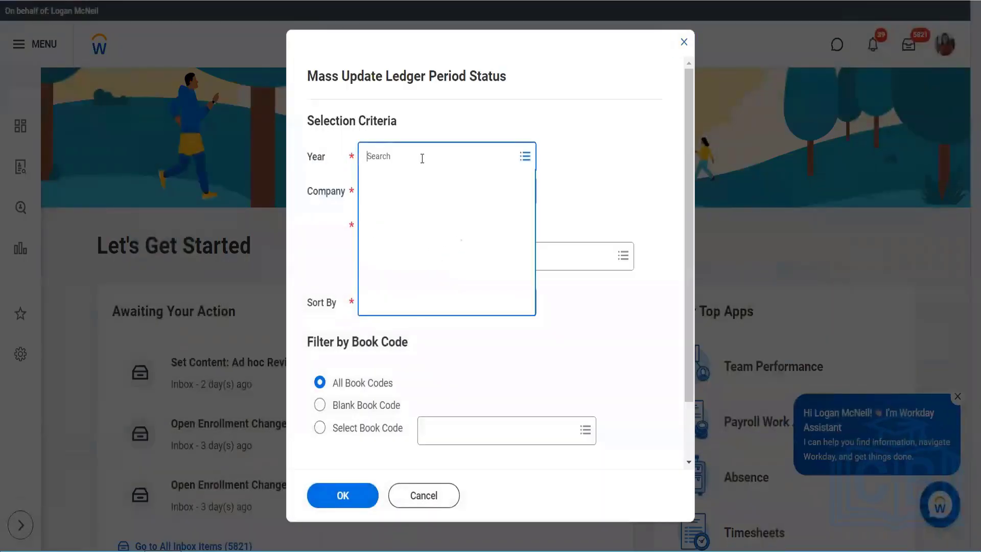
type("2023")
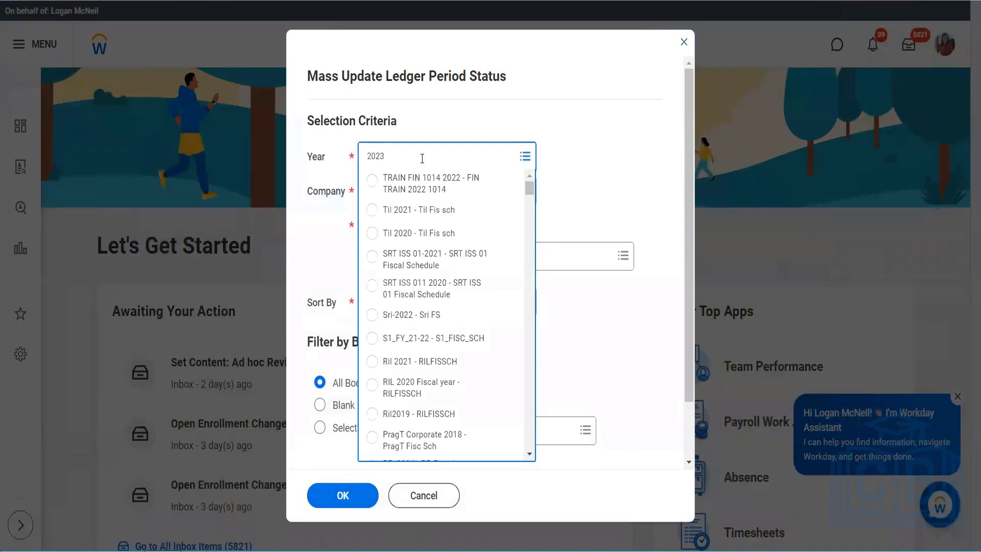
key("Return")
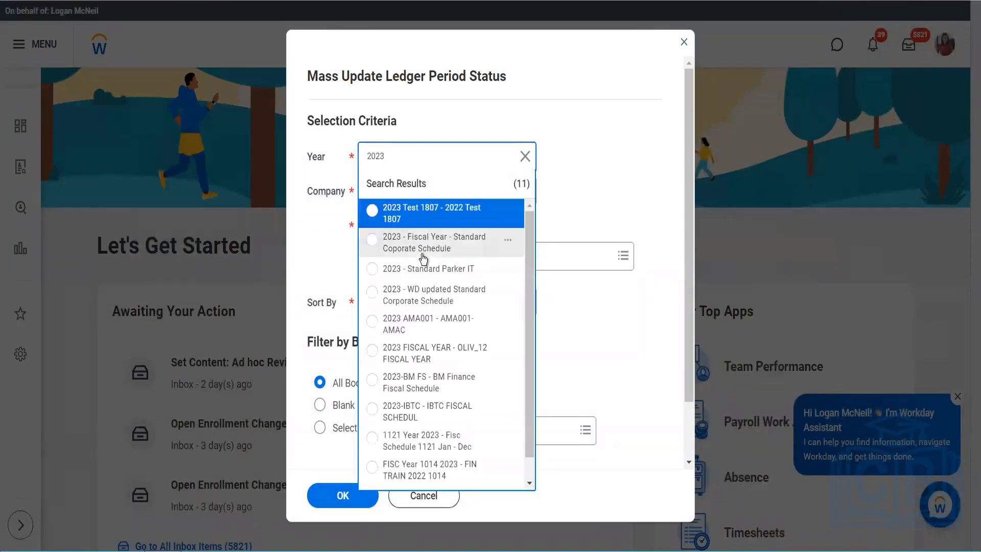
left_click(412, 240)
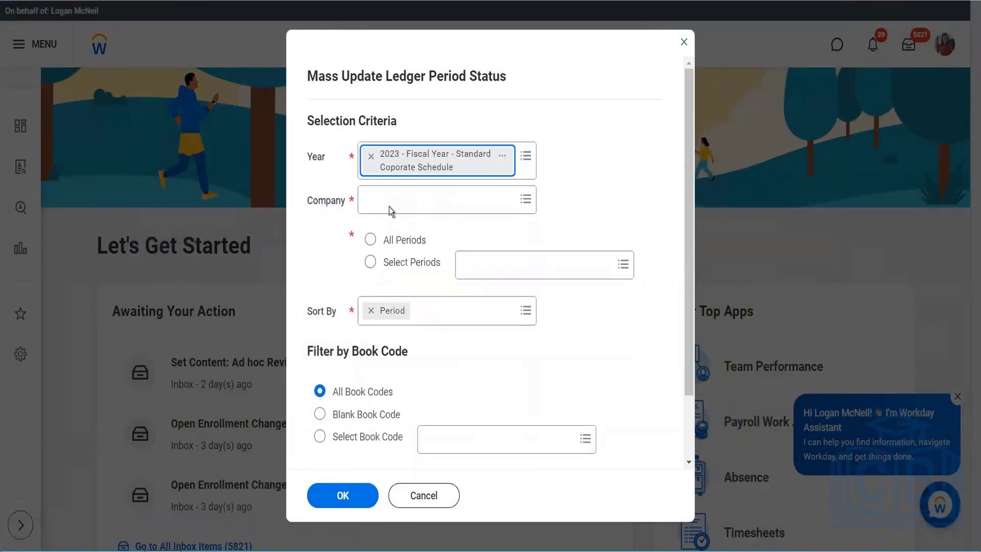
- Try to find the company with bgc and blinkit, and cancel the ledger period update, discarding the changes
left_click(390, 205)
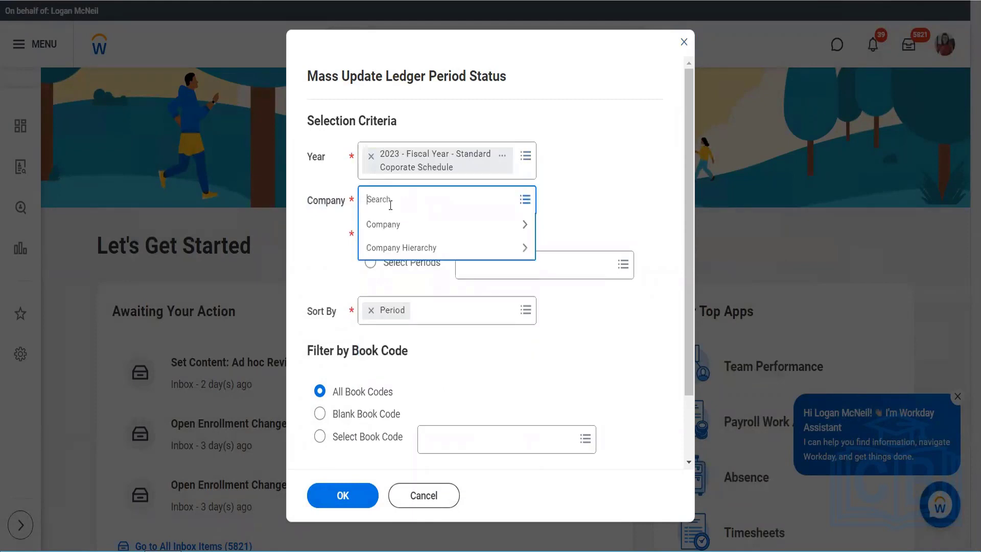
type("bgc")
key("Return")
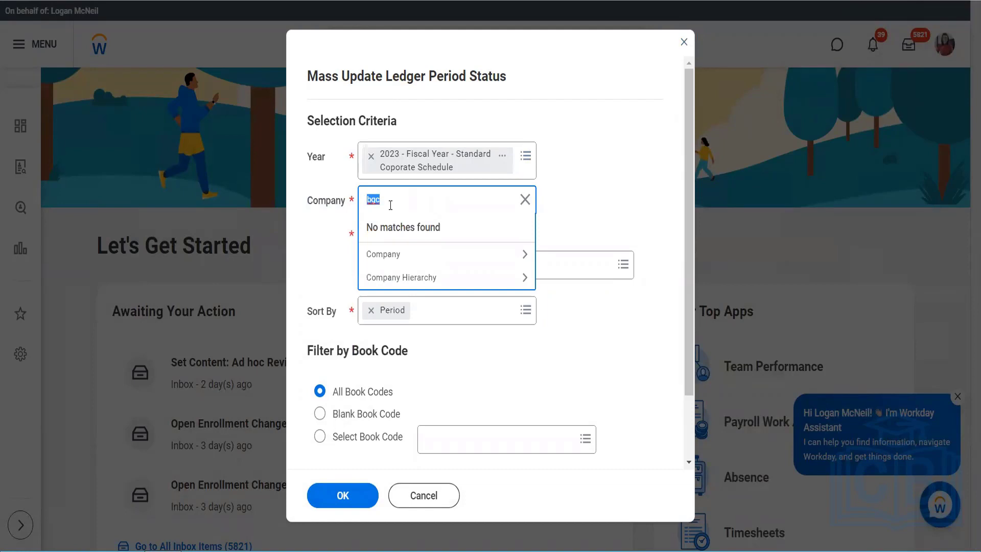
type("blinkit")
key("Return")
left_click(423, 496)
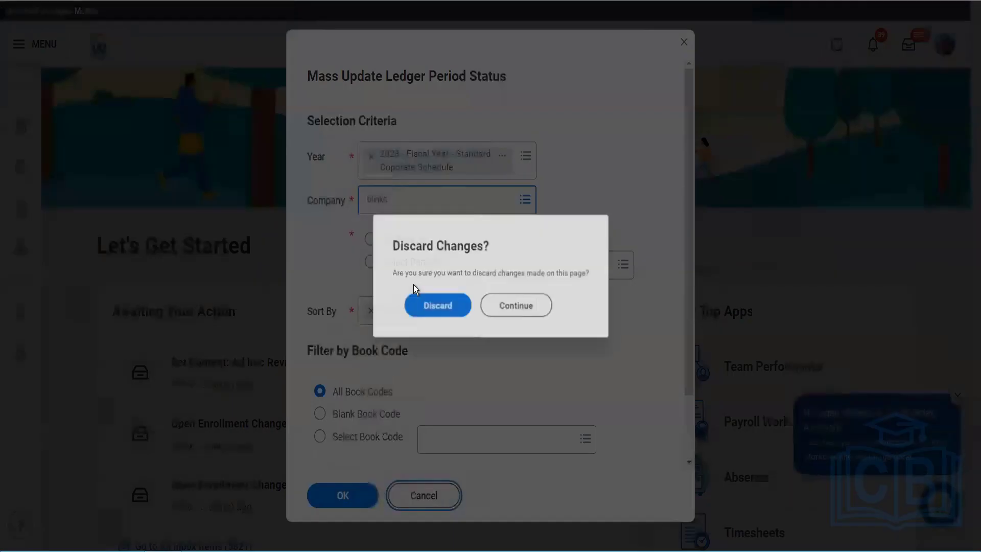
left_click(420, 308)
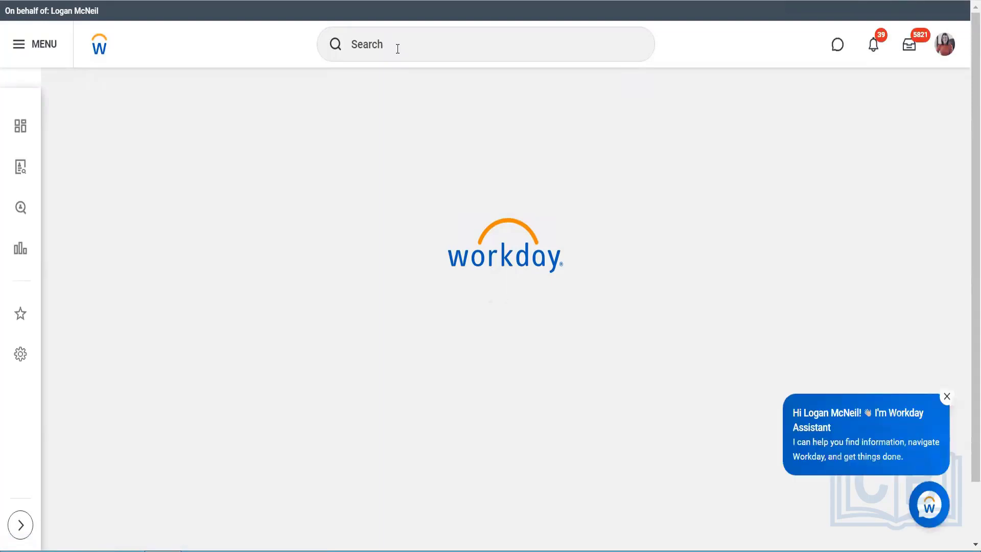
- Search for BGC, open the BGC Blinkit Grocery Delivery company and display its assignable roles
left_click(397, 46)
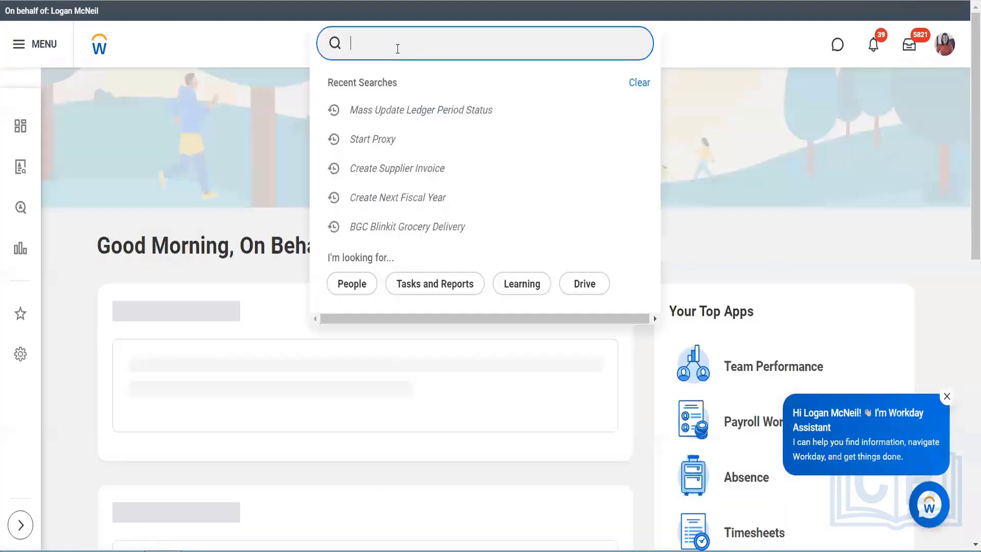
type("BGC")
left_click(399, 93)
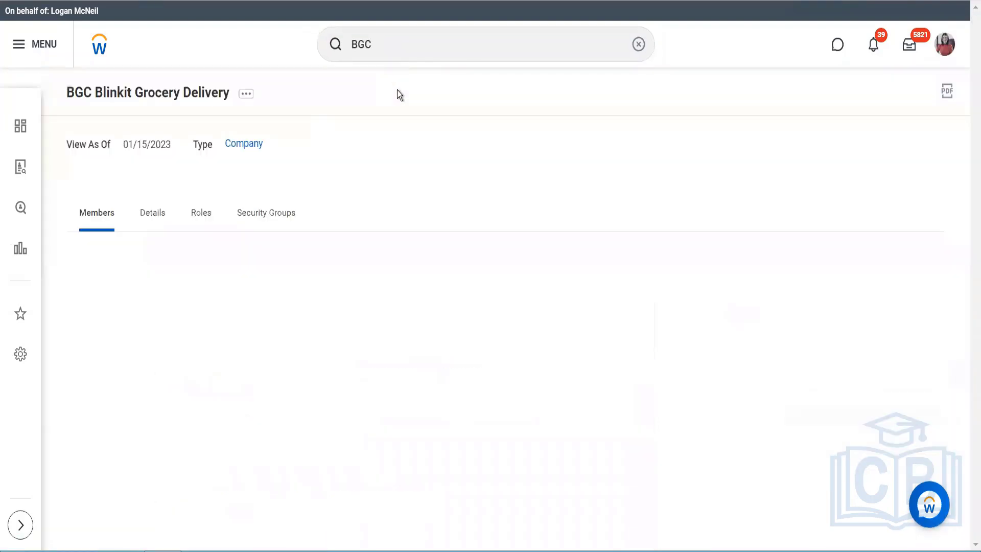
left_click(246, 94)
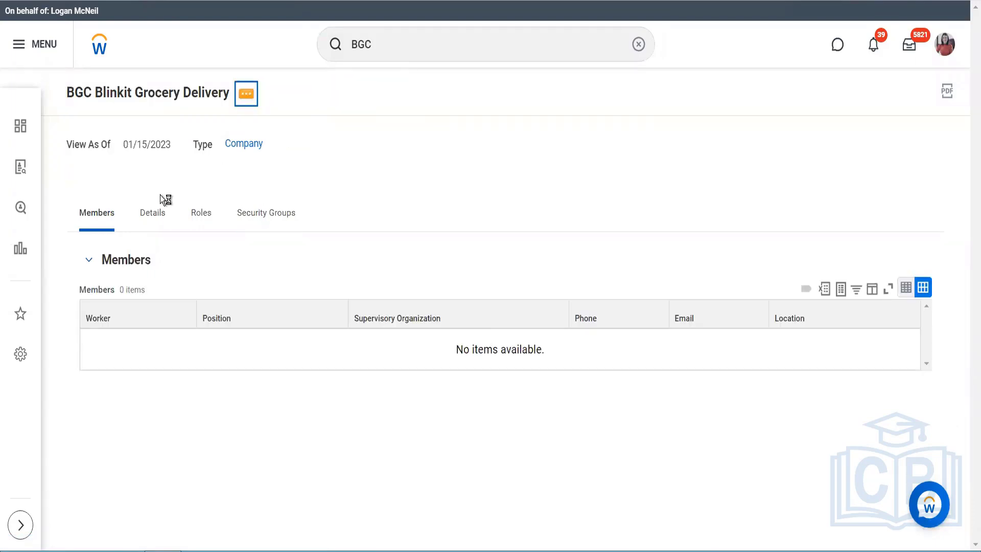
left_click(199, 213)
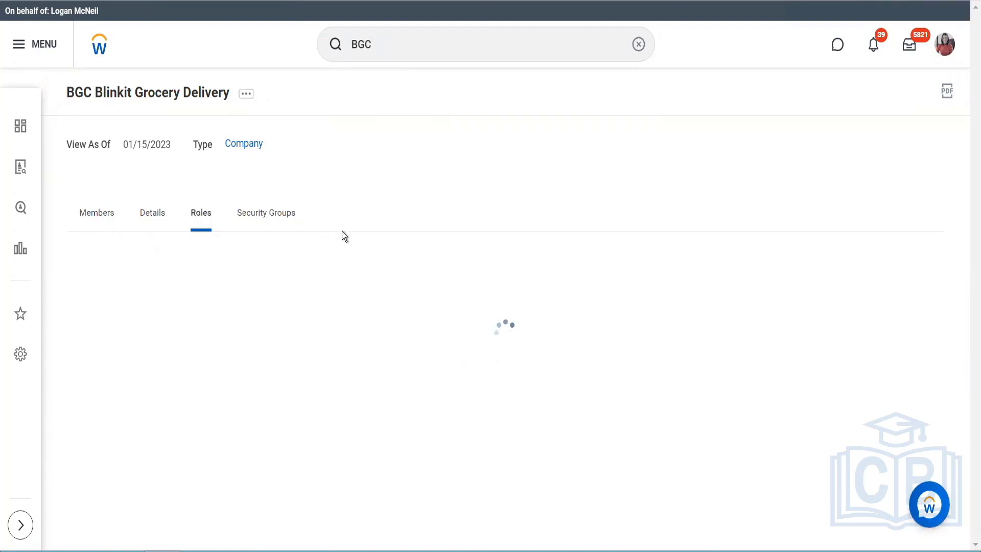
left_click(228, 303)
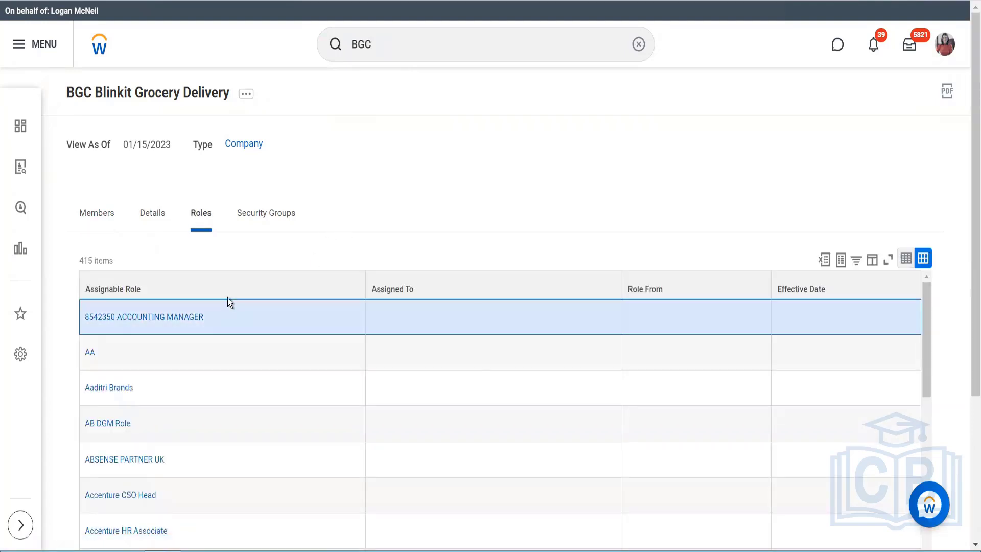
- Filter the company's assignable roles to the Accountant role
left_click(228, 290)
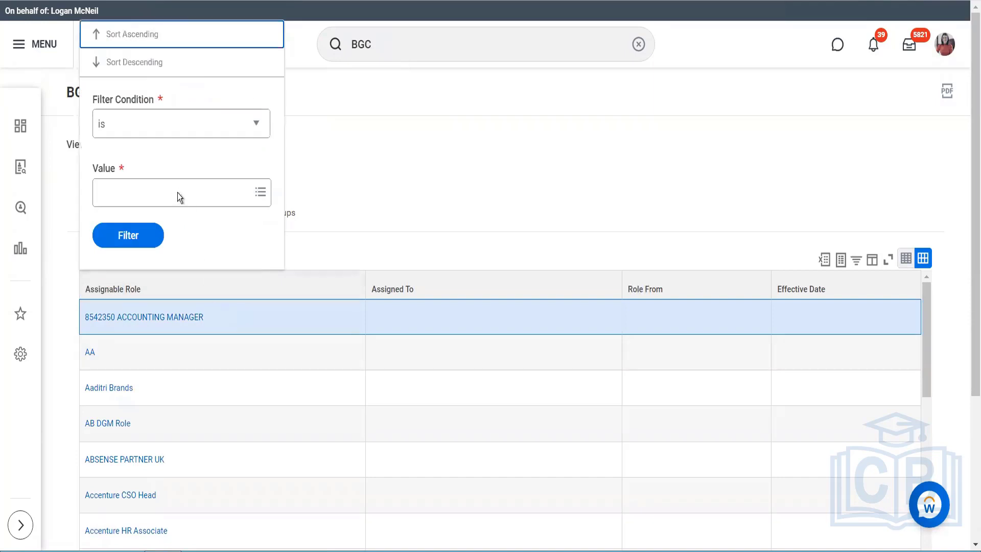
left_click(176, 193)
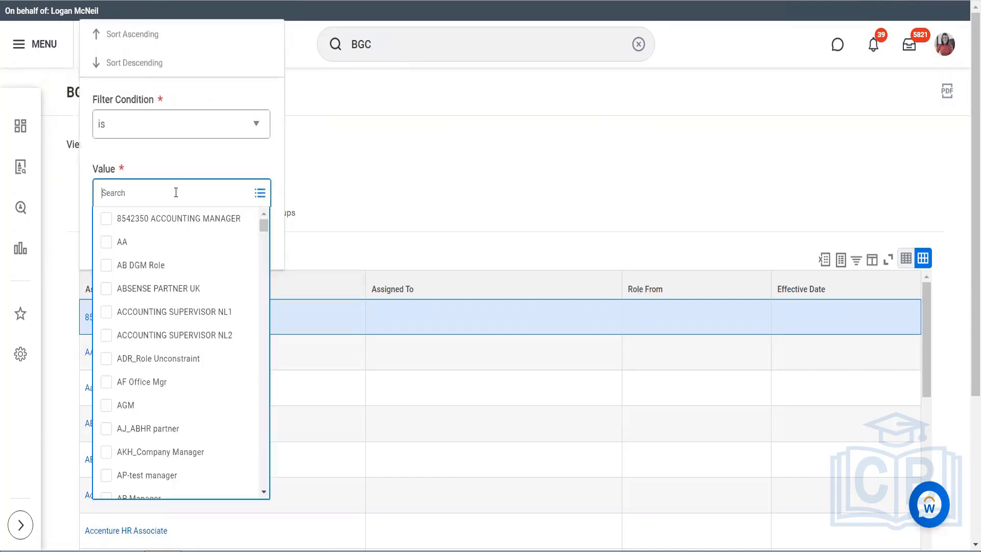
type("accountant")
key("Return")
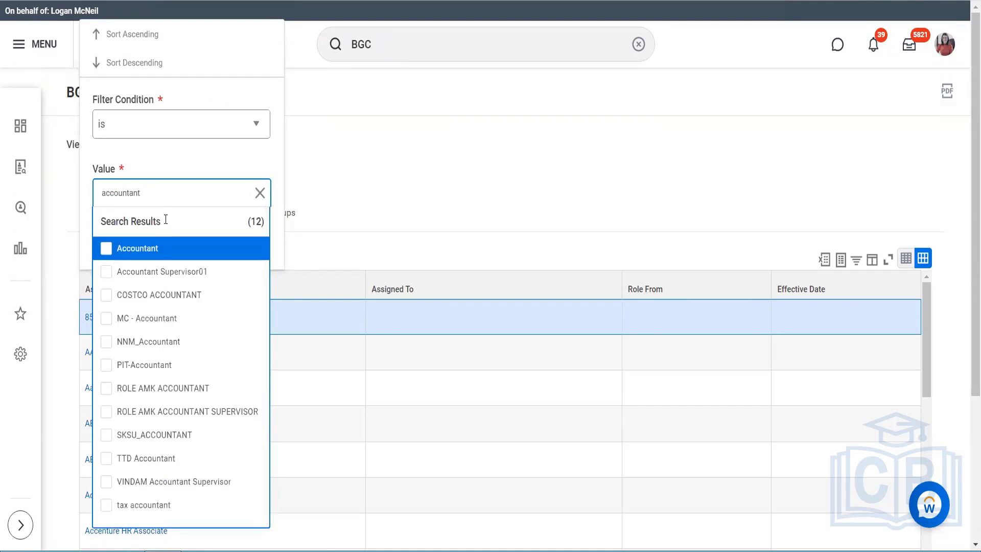
left_click(148, 250)
left_click(178, 160)
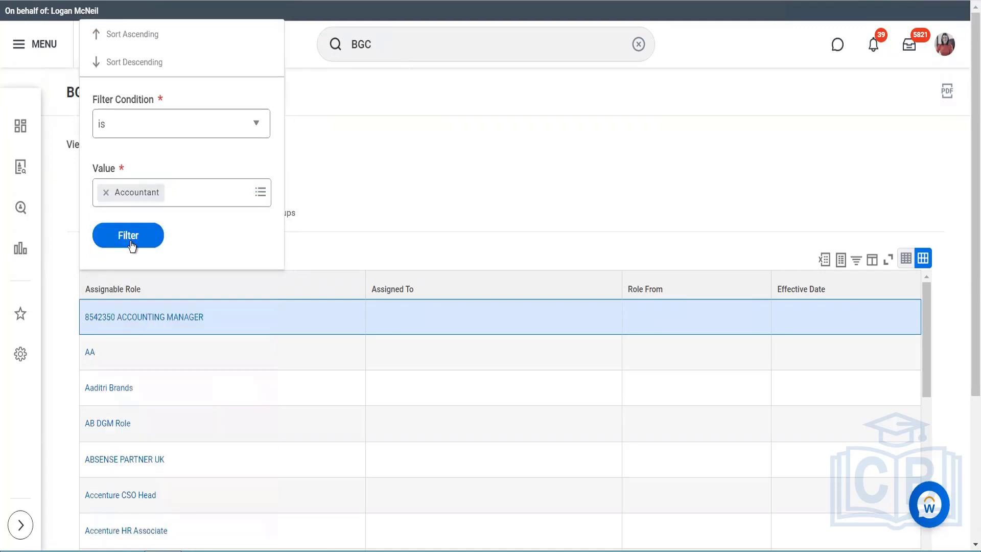
left_click(131, 240)
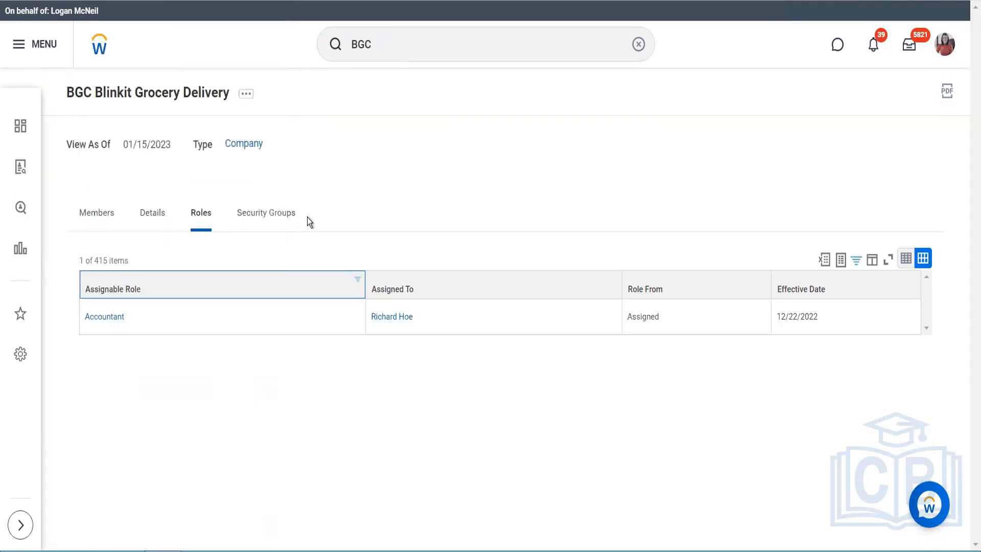
- Review the related actions of the worker assigned to the Accountant role and close them
left_click(422, 316)
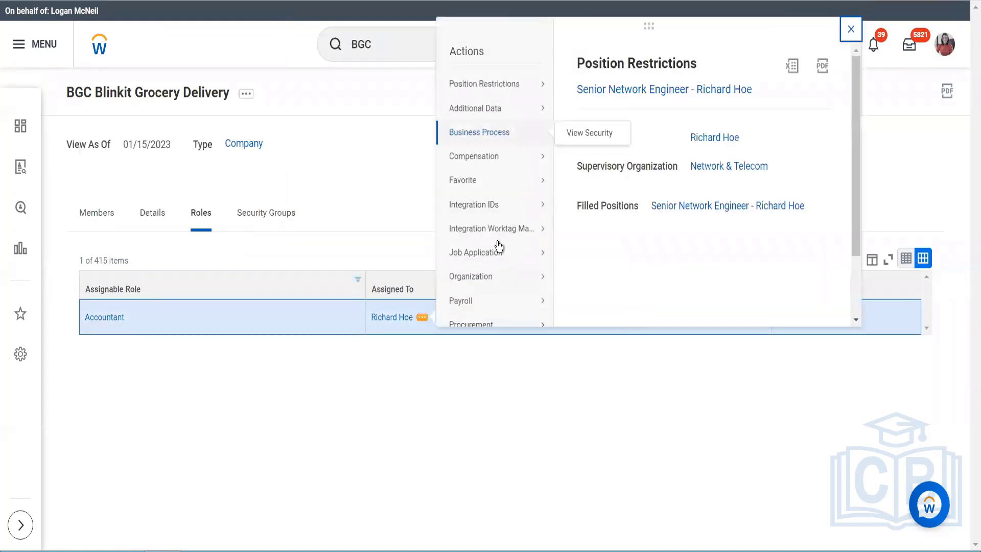
scroll(499, 246, "down", 2)
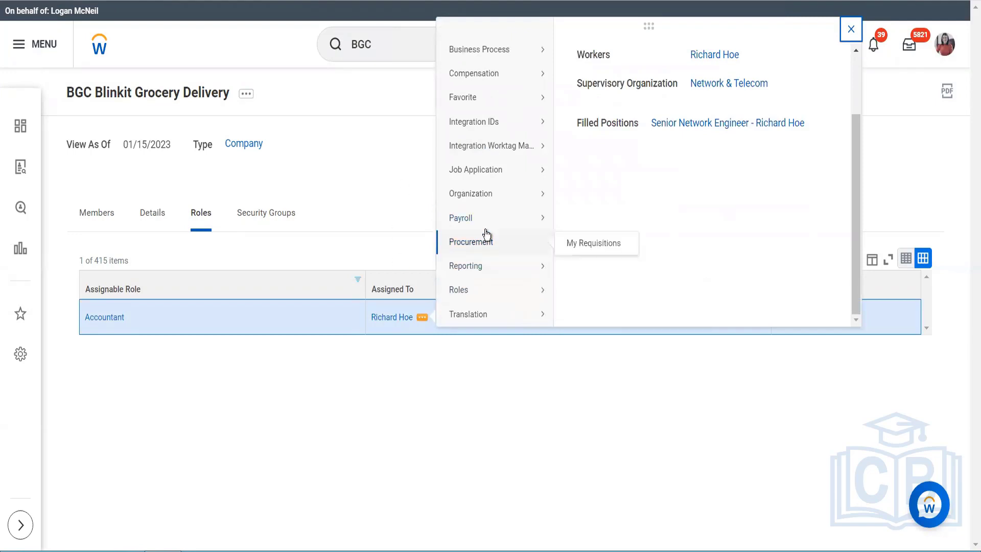
scroll(486, 234, "up", 2)
left_click(390, 207)
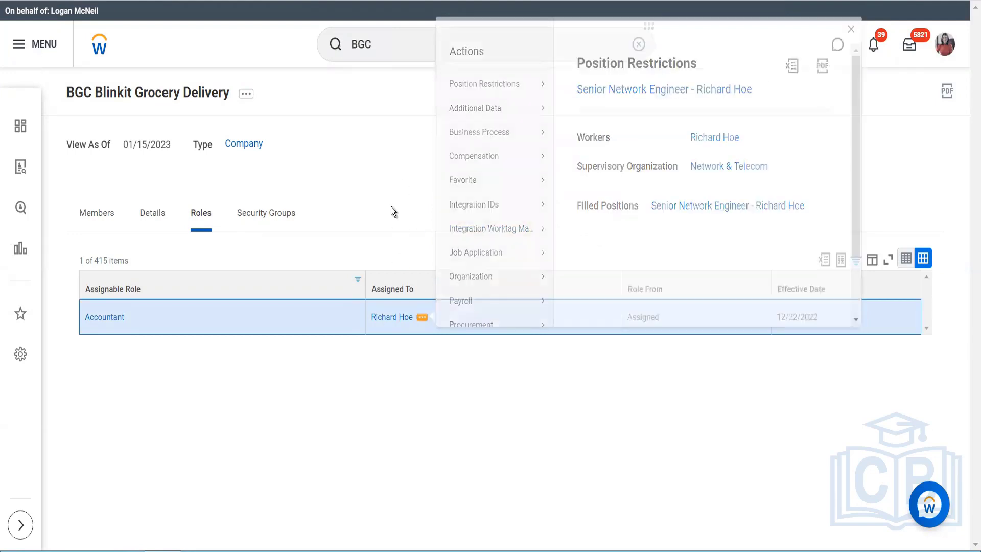
- Search for the Start Proxy task again and start it from the current proxy session
left_click_drag(387, 48, 339, 46)
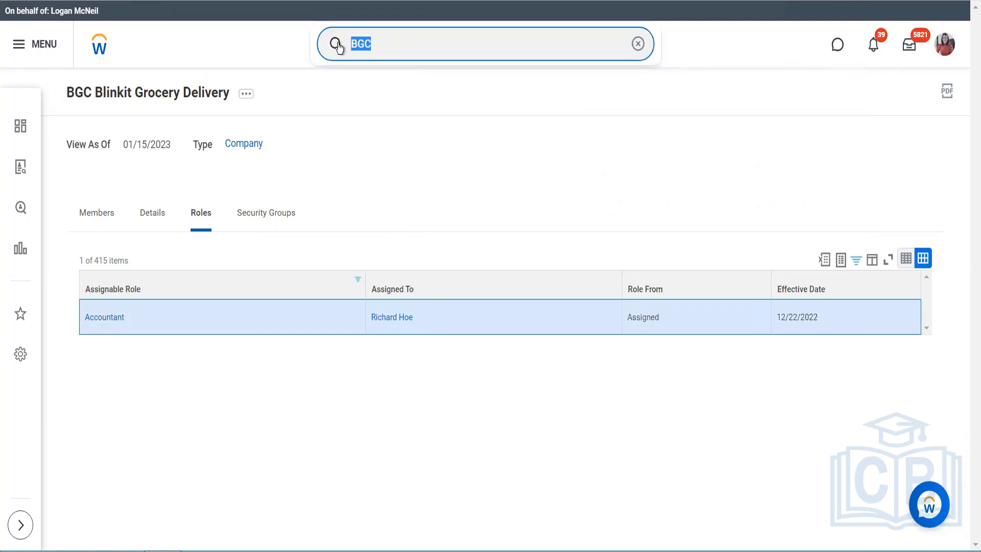
type("prox")
key("BackSpace")
key("BackSpace")
key("BackSpace")
key("BackSpace")
key("BackSpace")
key("BackSpace")
key("BackSpace")
key("BackSpace")
key("BackSpace")
key("BackSpace")
key("BackSpace")
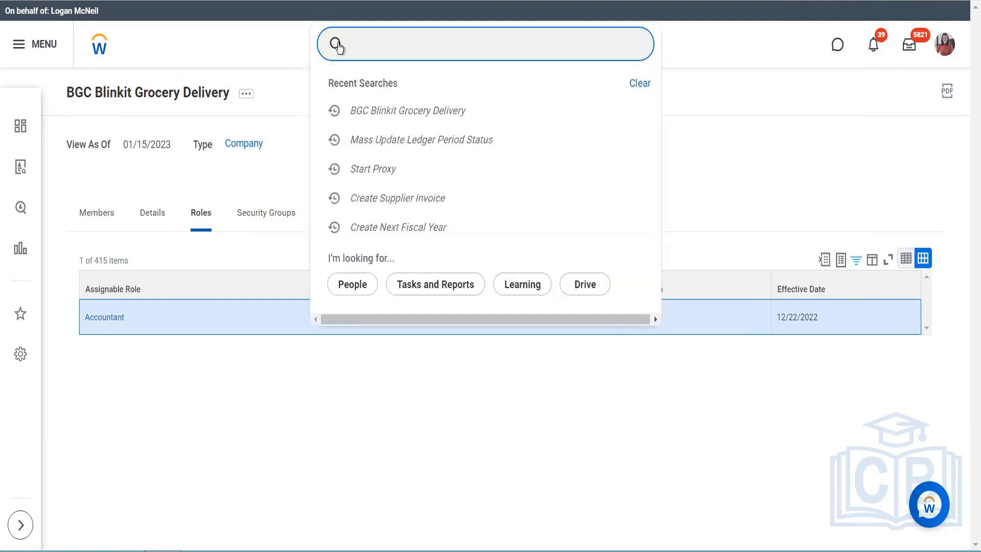
type("start proxy")
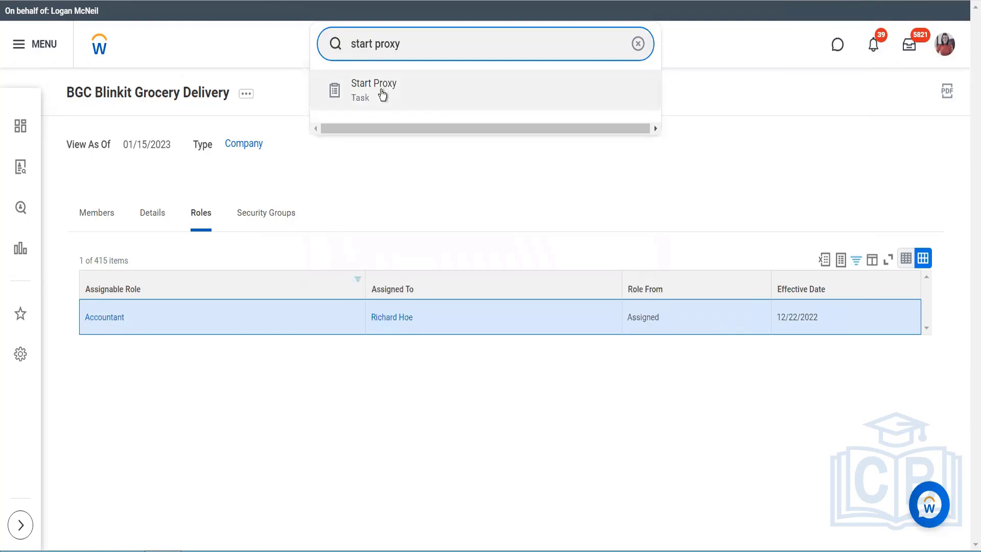
left_click(381, 90)
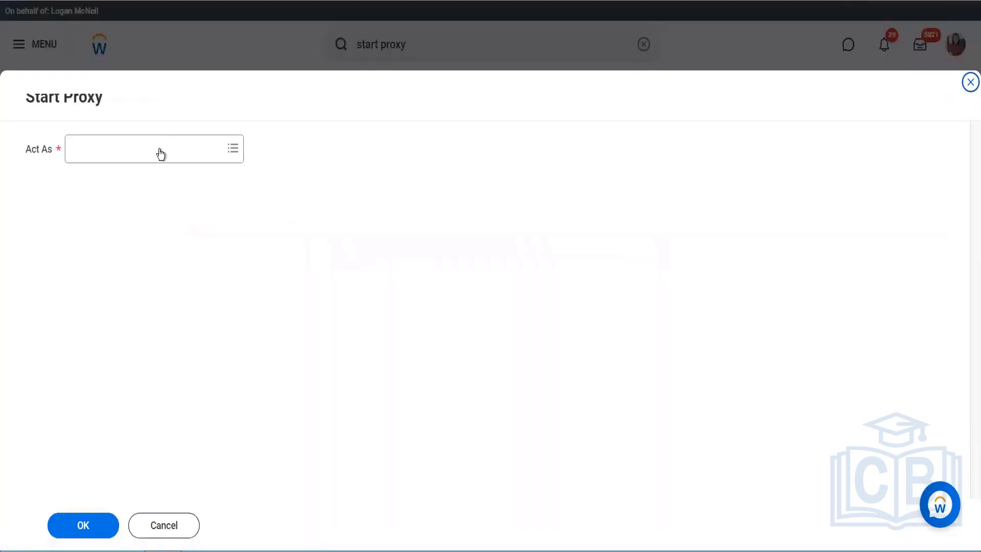
- Try to find the company's accountant by full name, first name and surname as the proxy user, and close the Start Proxy task
left_click(156, 150)
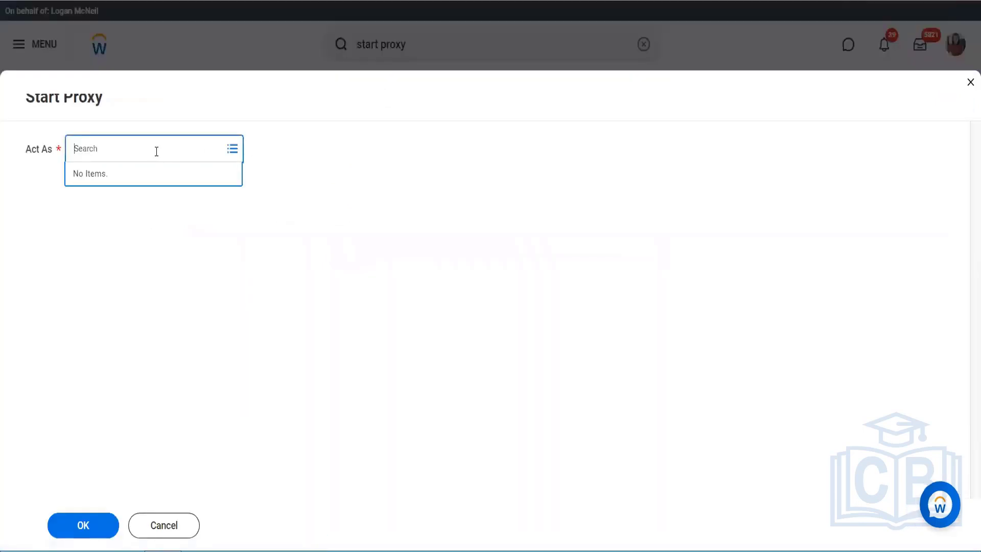
type("richard hoe")
key("Return")
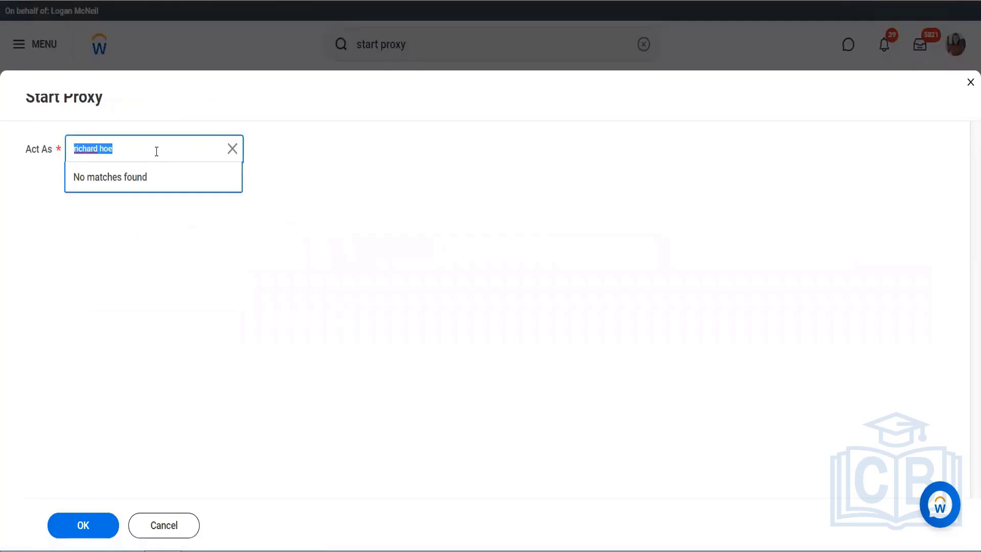
type("richard")
key("Return")
type("hoe")
key("Return")
left_click(969, 84)
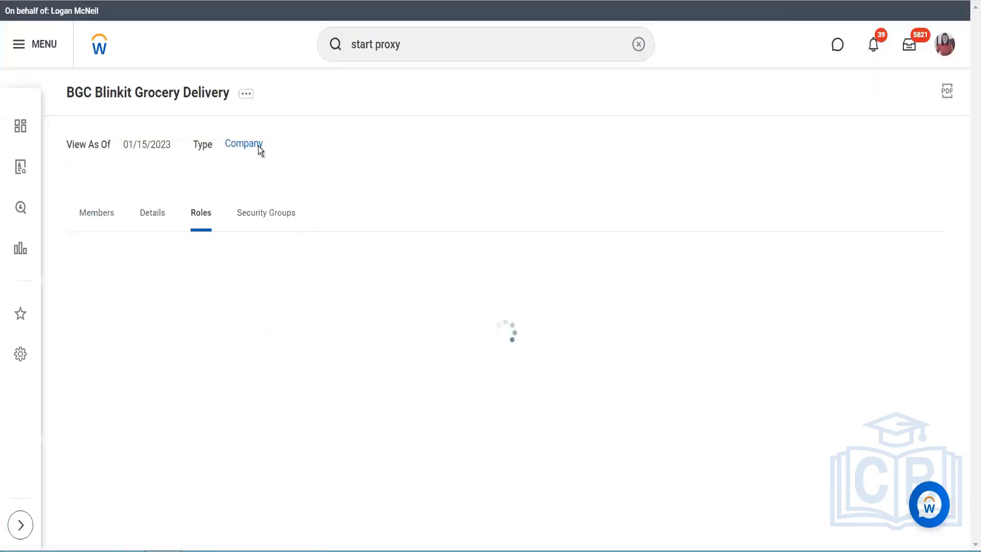
- Start Assign Roles for the BGC Blinkit Grocery Delivery company with an effective date of 01/01/2023
left_click(250, 109)
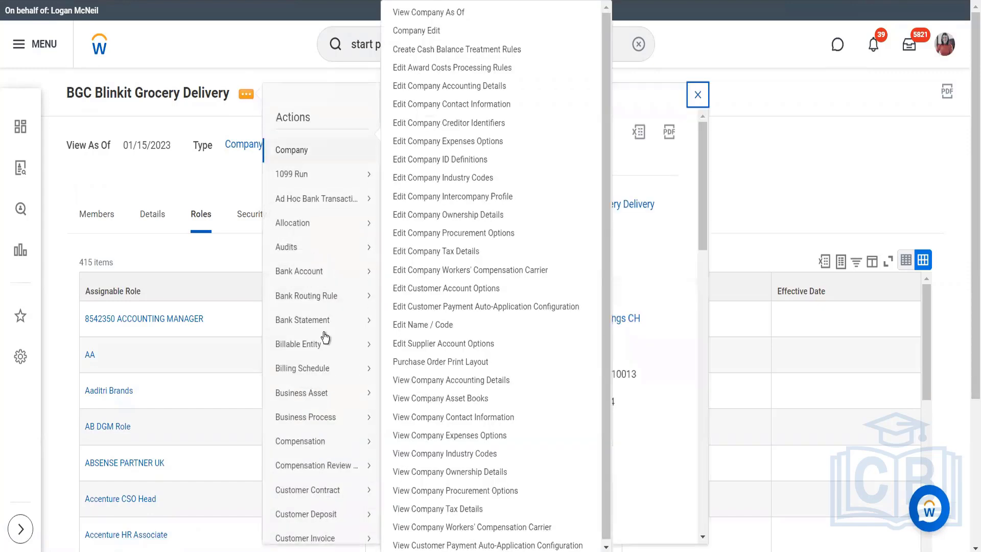
scroll(325, 336, "down", 7)
scroll(325, 336, "down", 6)
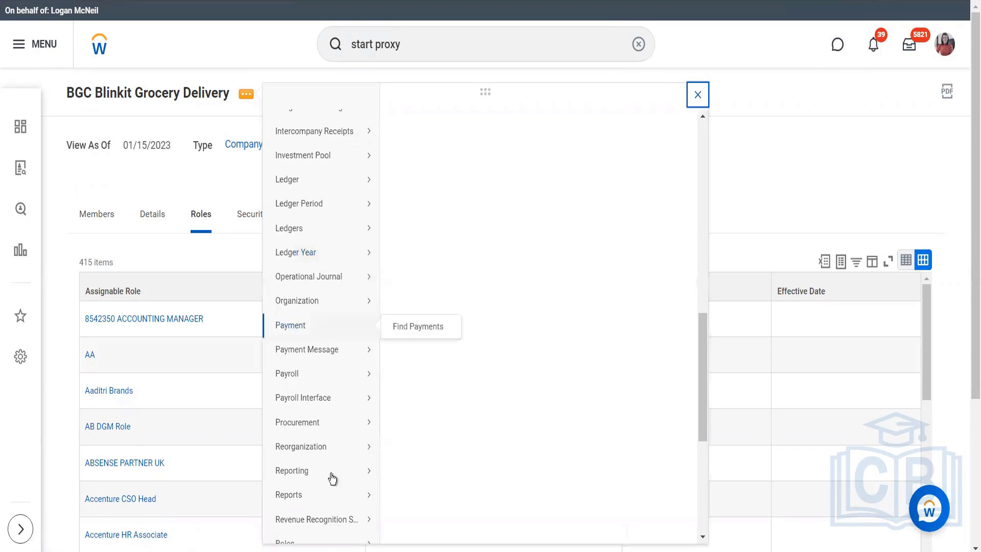
mouse_move(332, 478)
scroll(332, 478, "down", 5)
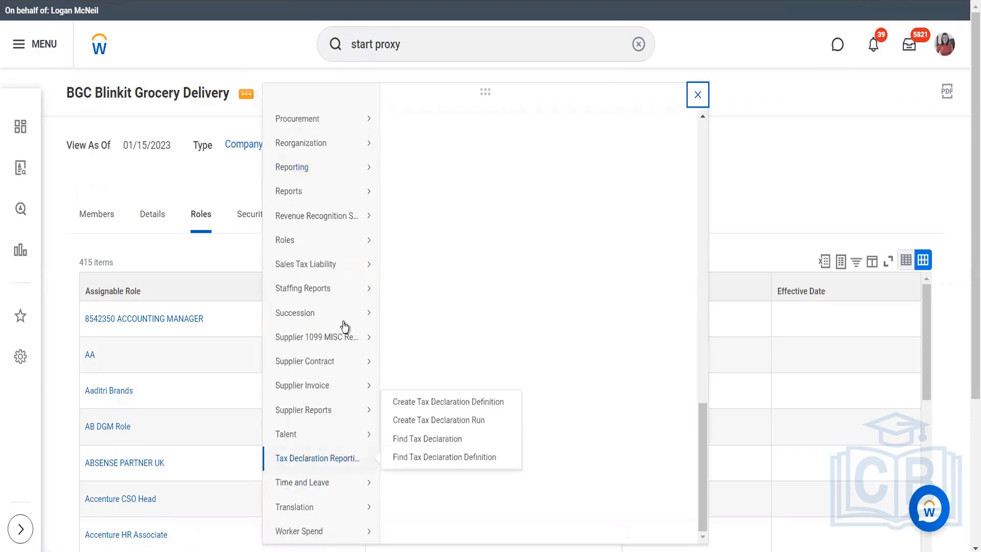
mouse_move(366, 240)
left_click(400, 240)
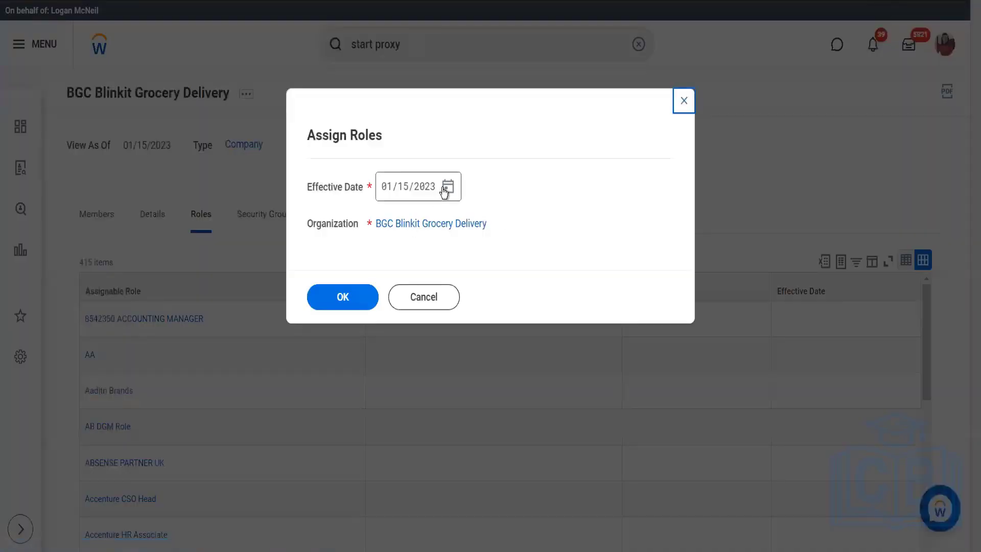
left_click(447, 187)
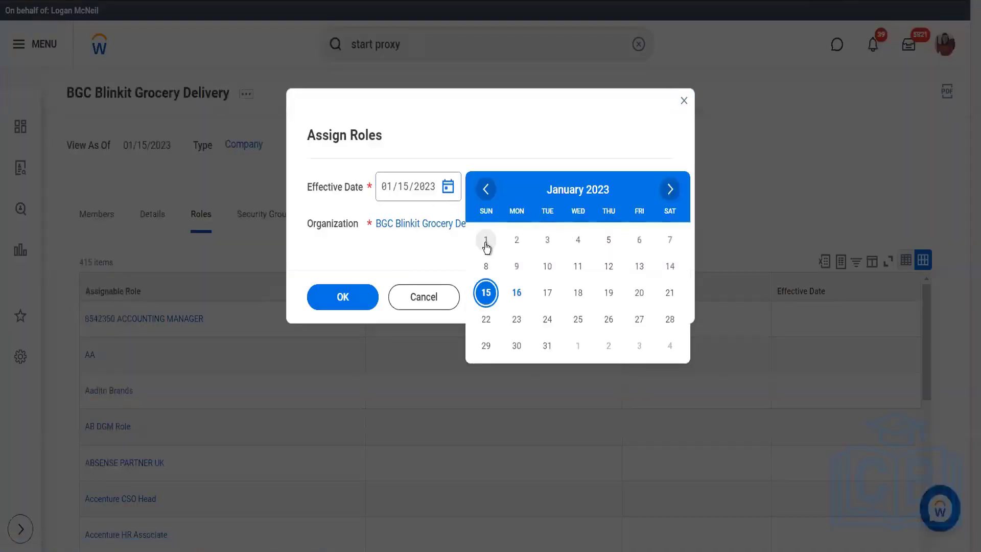
left_click(487, 241)
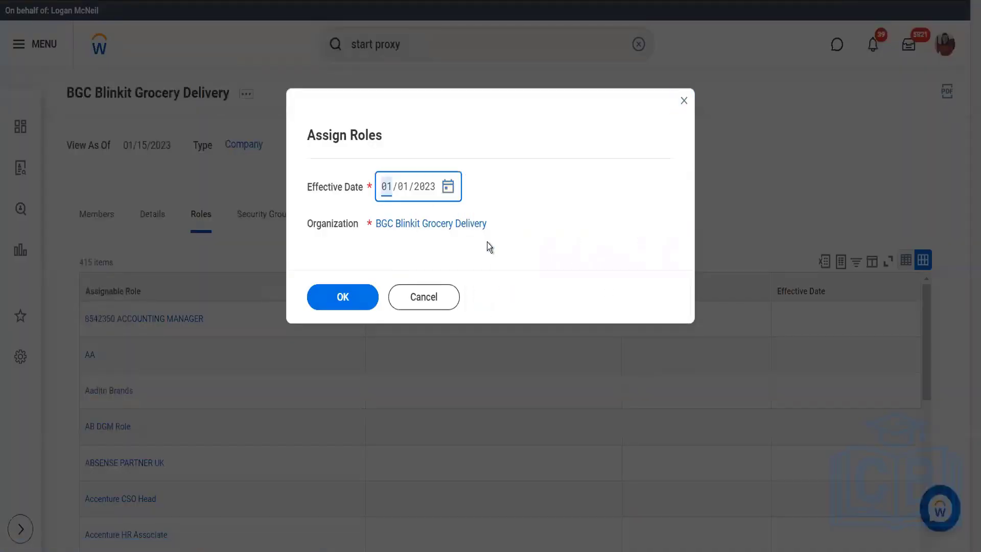
left_click(362, 298)
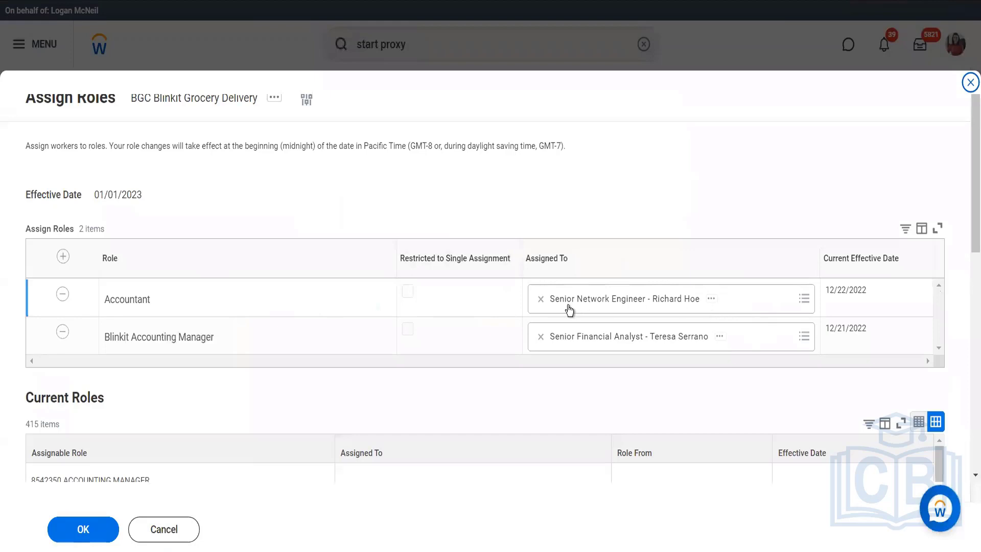
- Replace the worker in the Accountant role with the Senior Financial Analyst and submit the role assignment
left_click(541, 300)
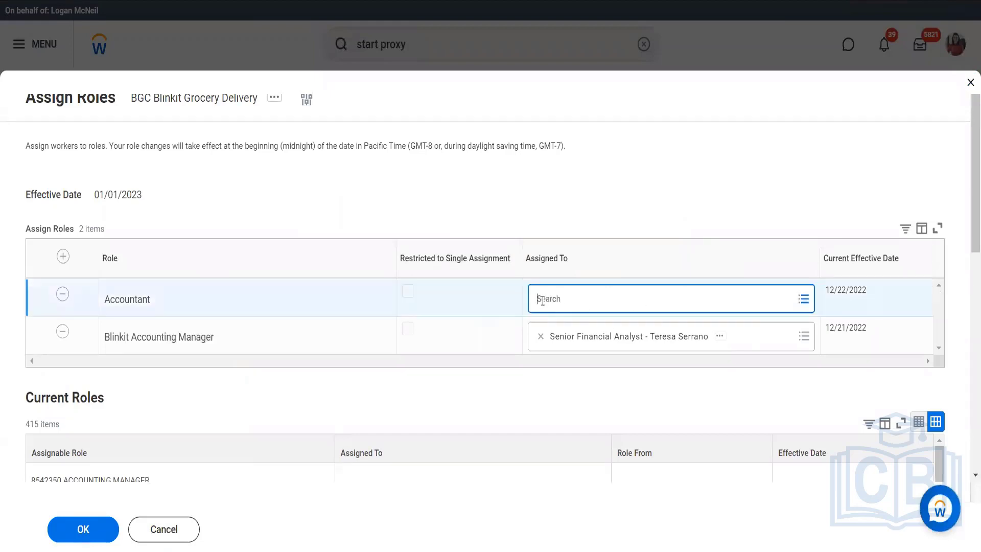
type("ter ser")
key("Return")
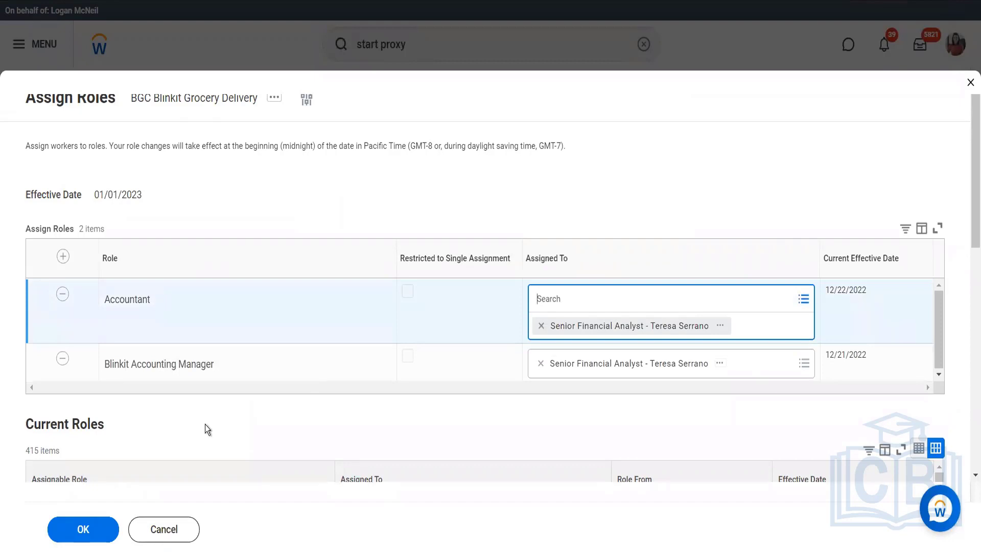
left_click(102, 533)
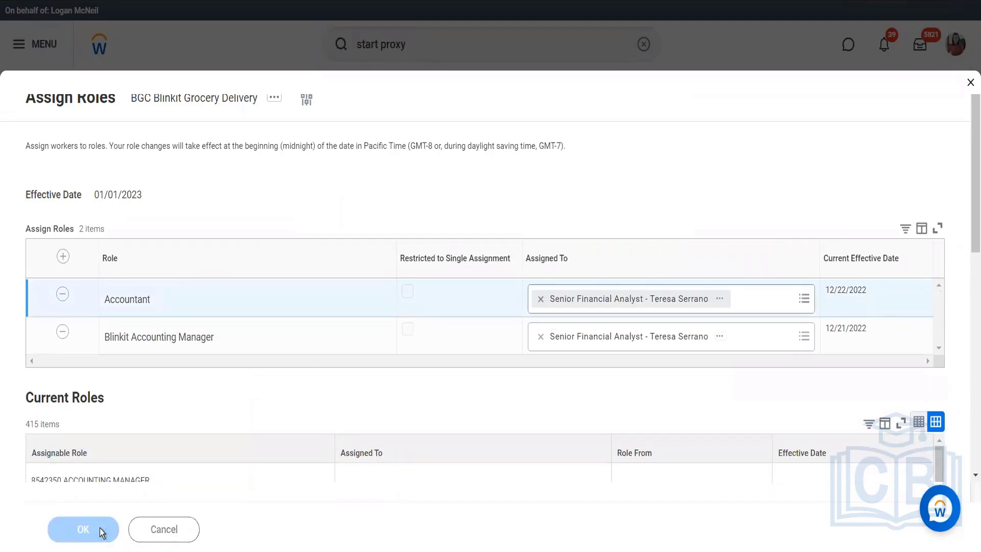
- Reopen the Start Proxy task, try to find the newly assigned accountant as the proxy user, and close the task
left_click(403, 50)
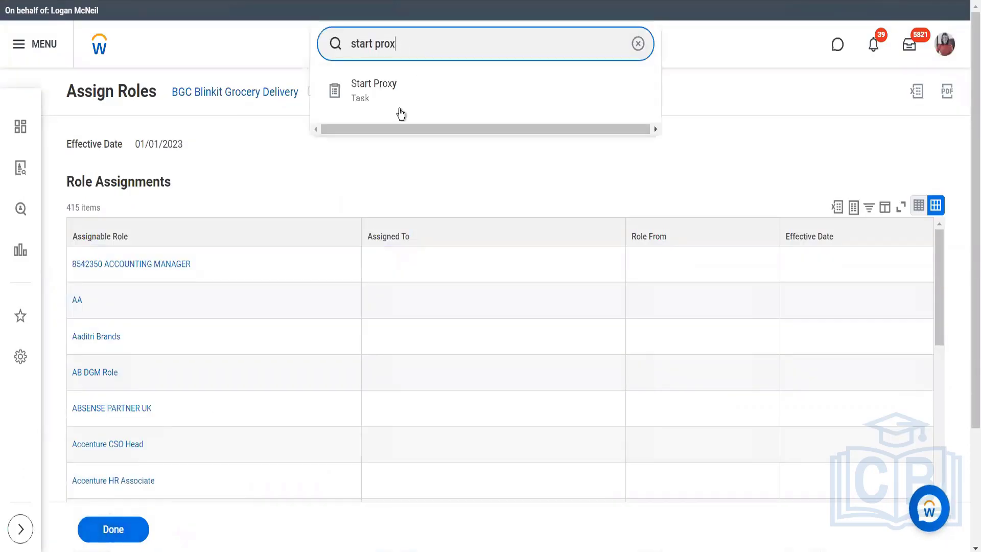
left_click(398, 105)
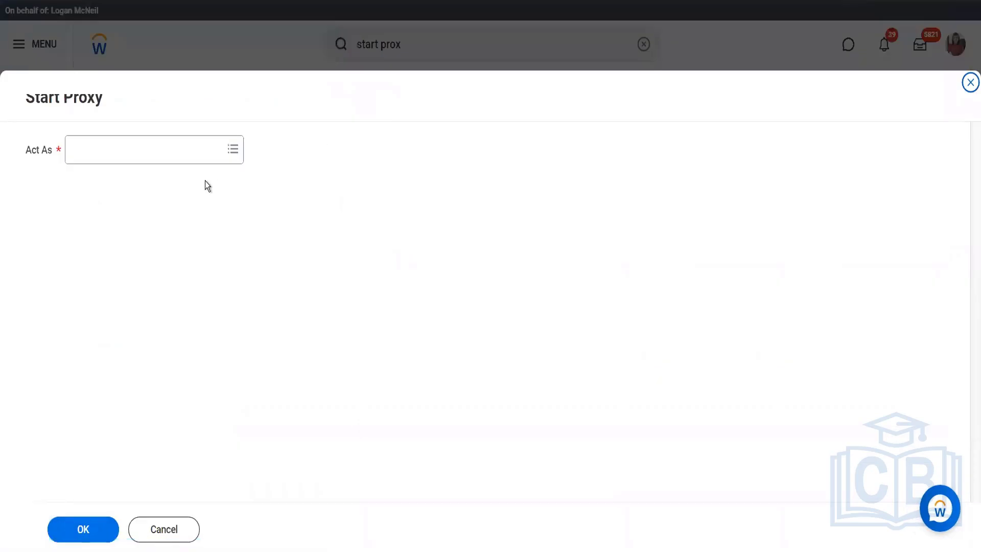
left_click(172, 143)
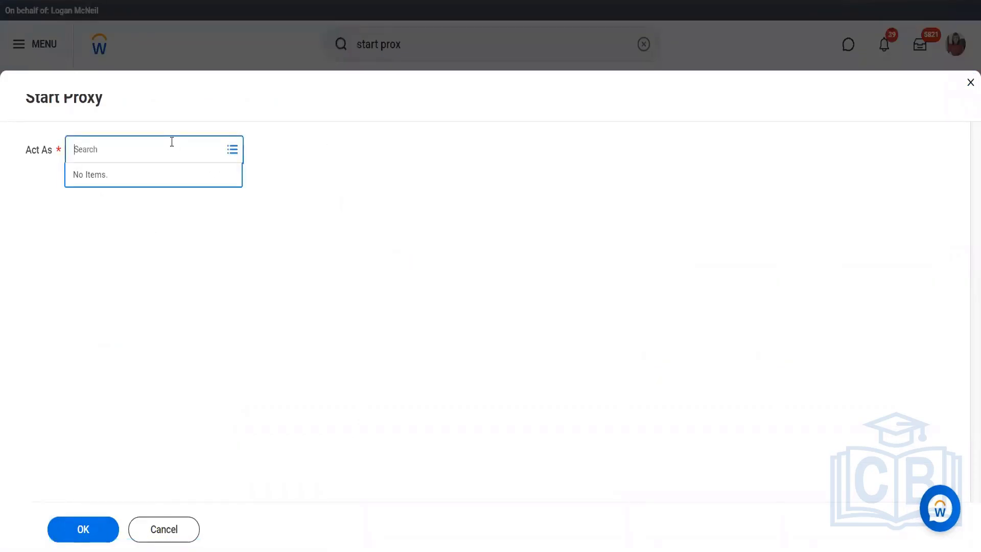
type("ter ser")
key("Return")
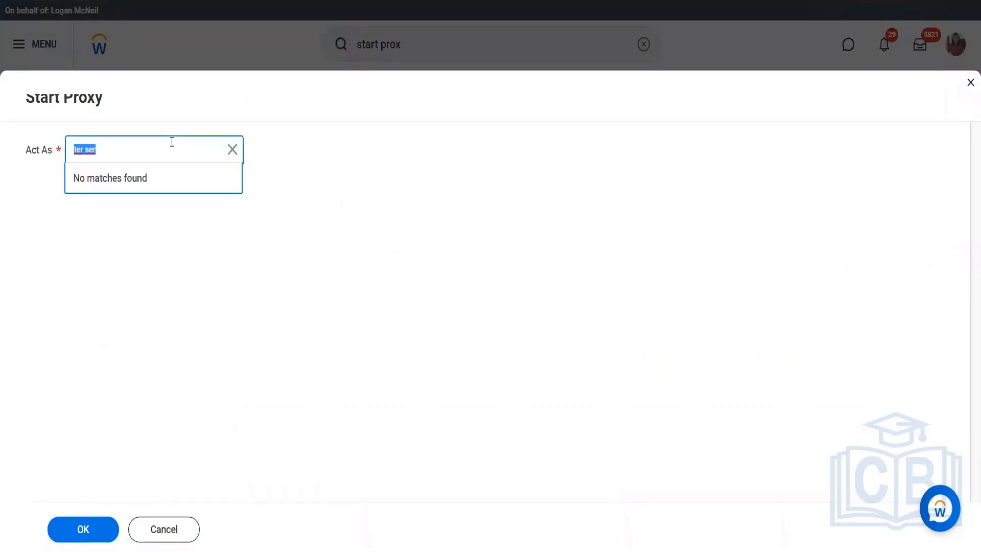
type("terre")
key("Return")
type("terr")
key("Return")
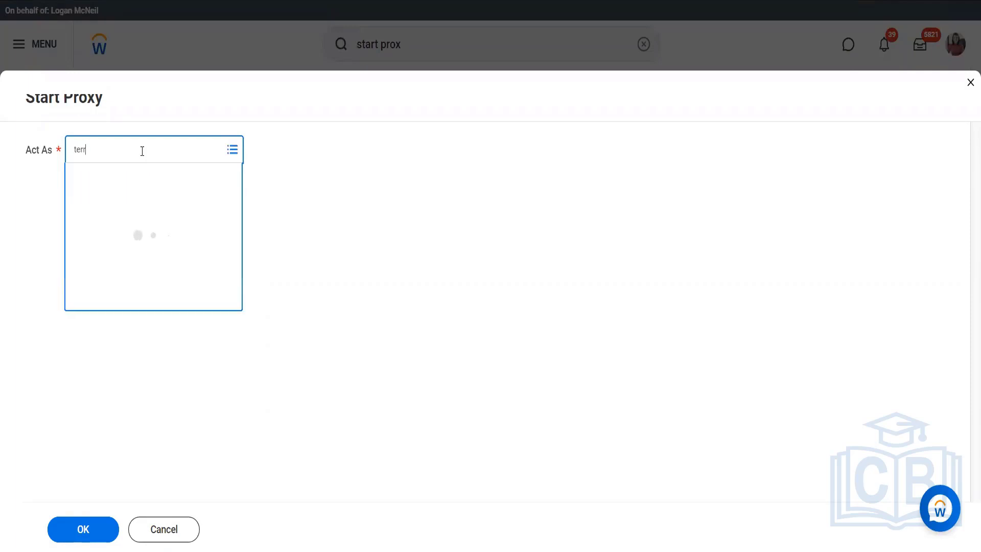
left_click(968, 85)
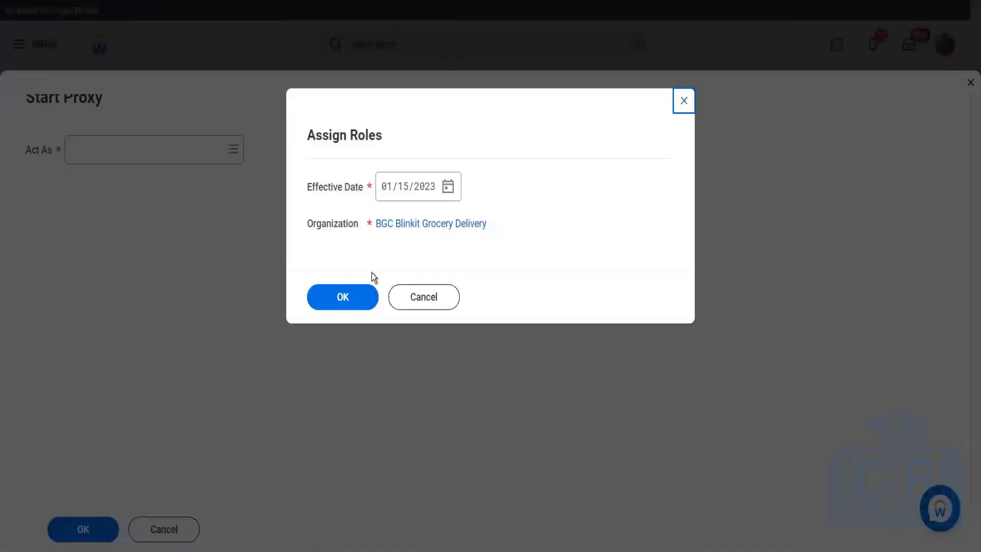
left_click(428, 299)
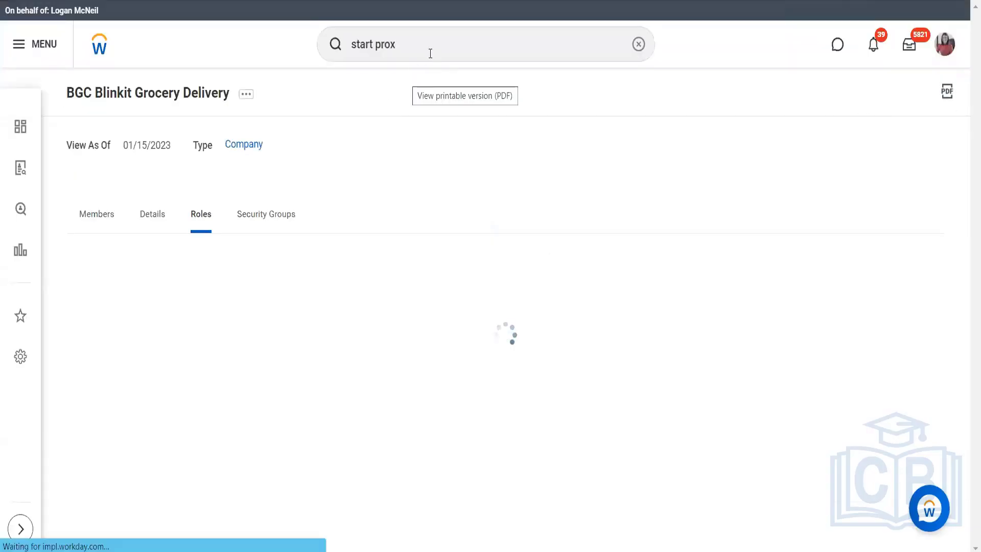
- Search for the Stop Proxy task and end the current proxy session
left_click(430, 53)
key("BackSpace")
key("BackSpace")
key("BackSpace")
key("BackSpace")
key("BackSpace")
key("BackSpace")
key("BackSpace")
key("BackSpace")
key("BackSpace")
key("BackSpace")
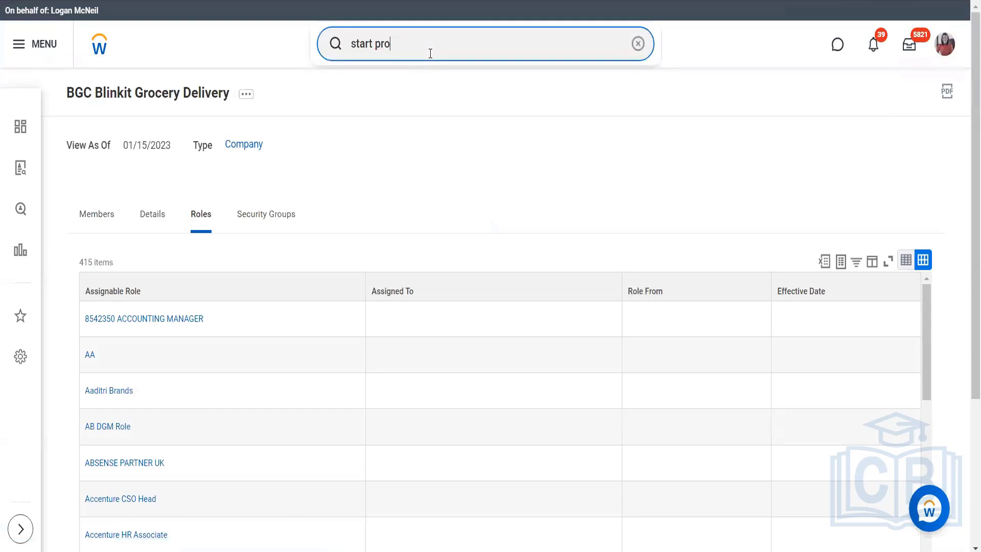
type("stop proxx")
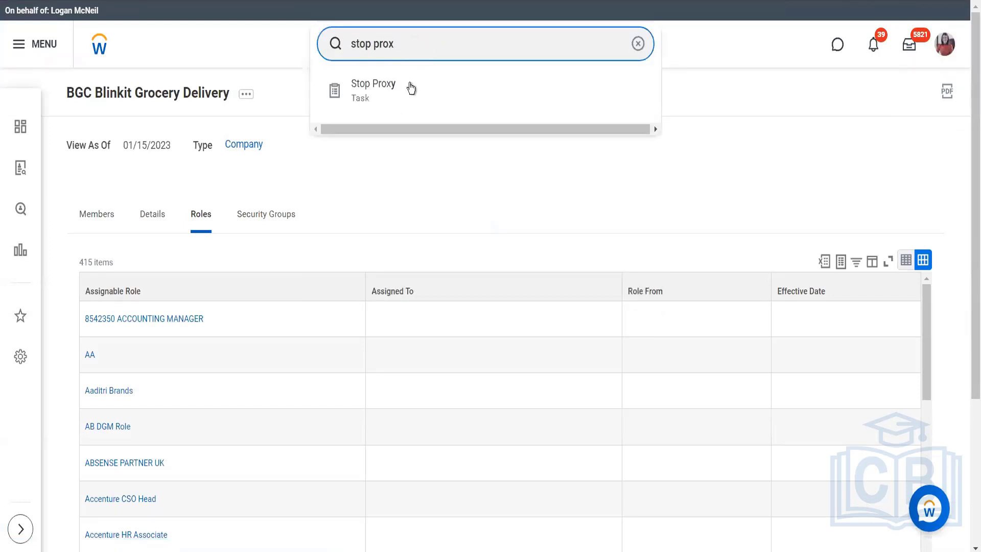
left_click(409, 86)
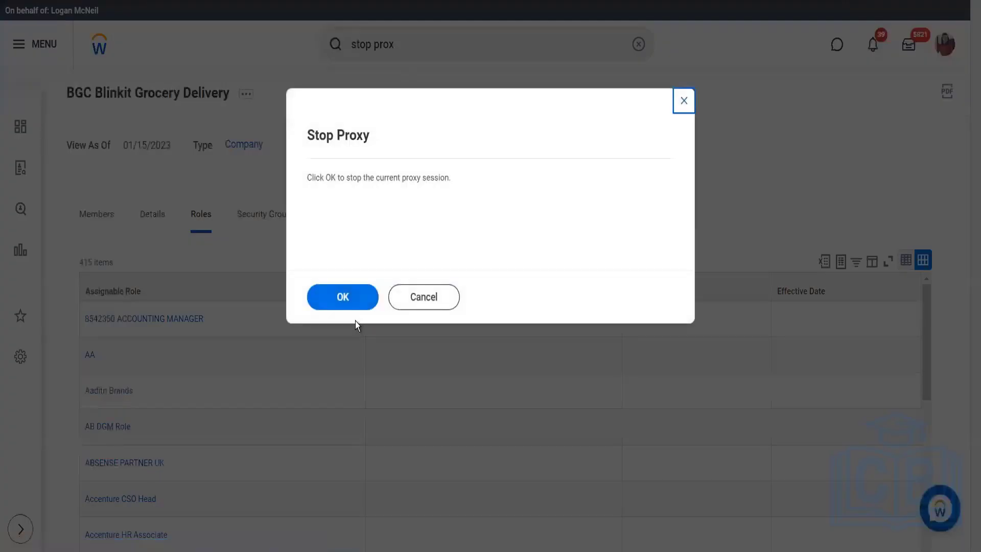
left_click(348, 302)
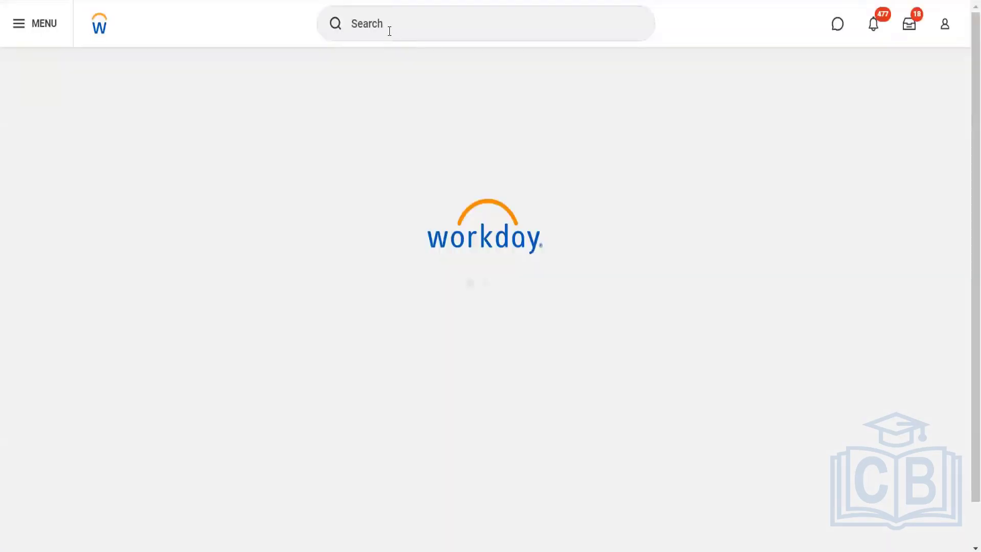
- Search for the Start Proxy task and open it from the original account
left_click(390, 31)
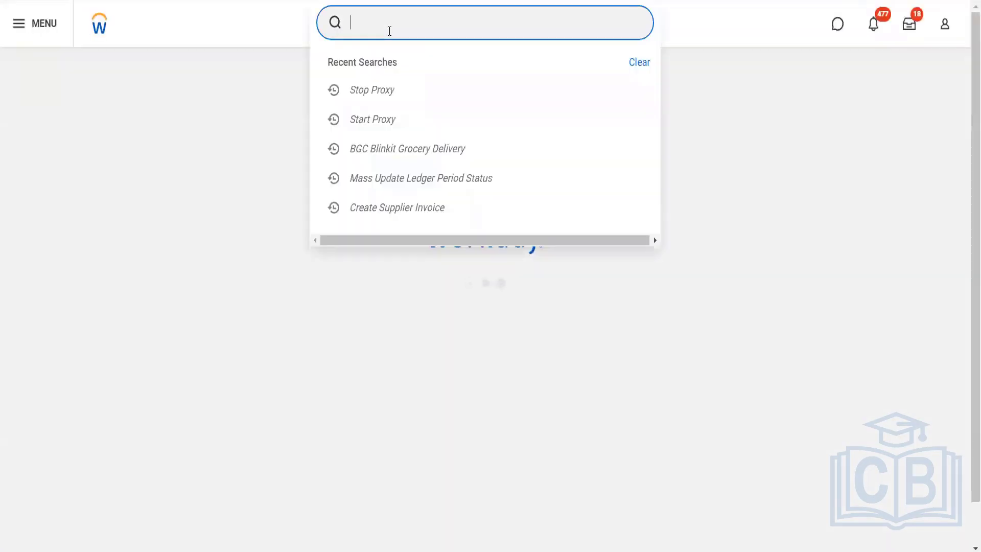
type("st")
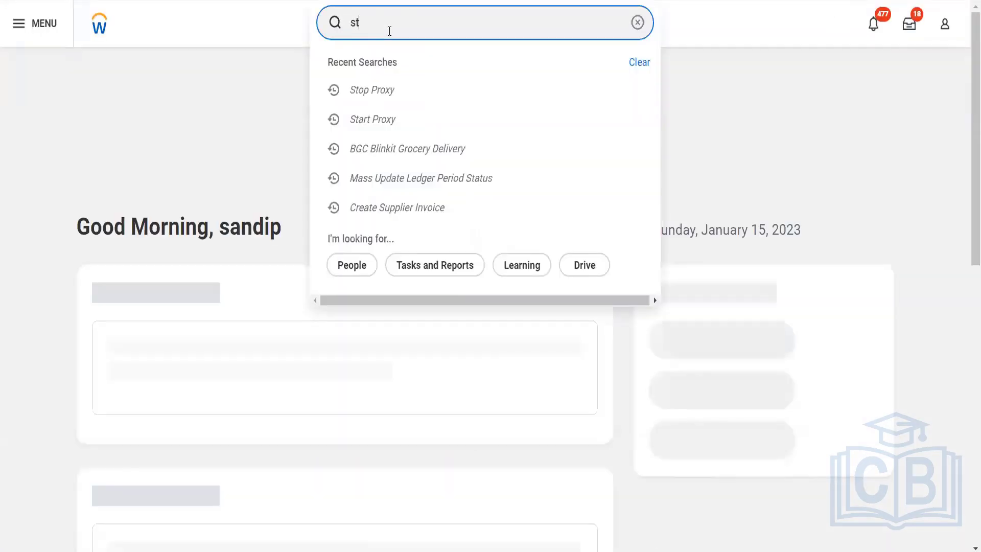
left_click(390, 31)
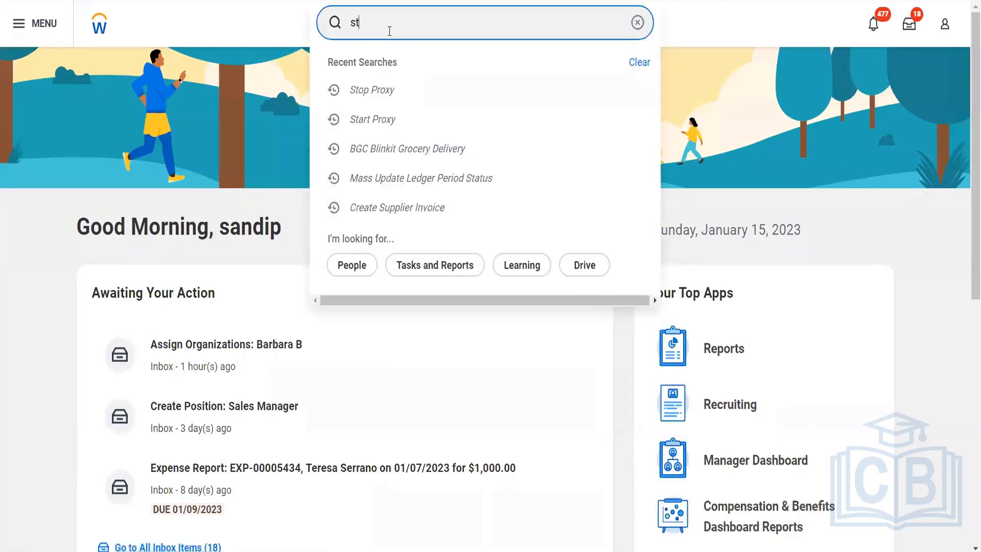
type("art")
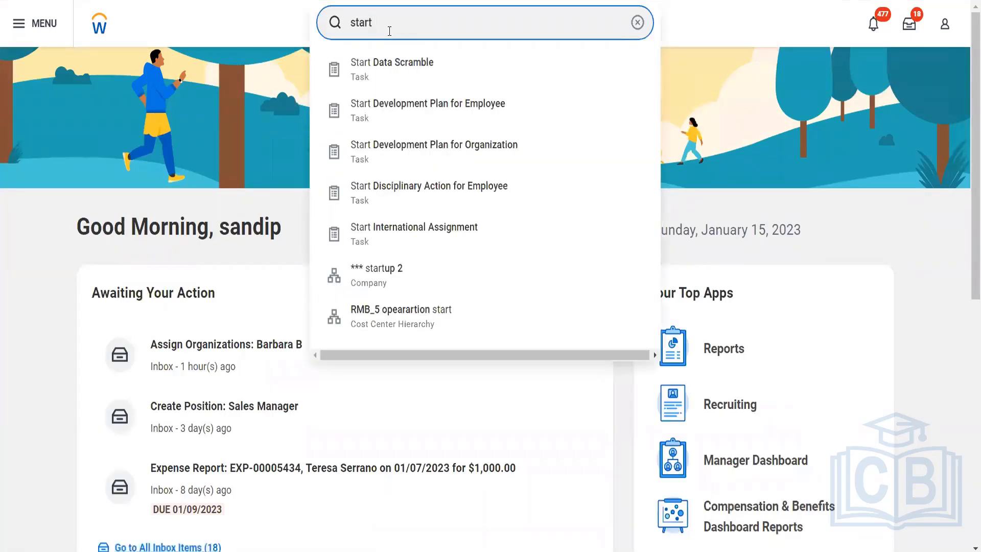
type(" pro")
left_click(391, 67)
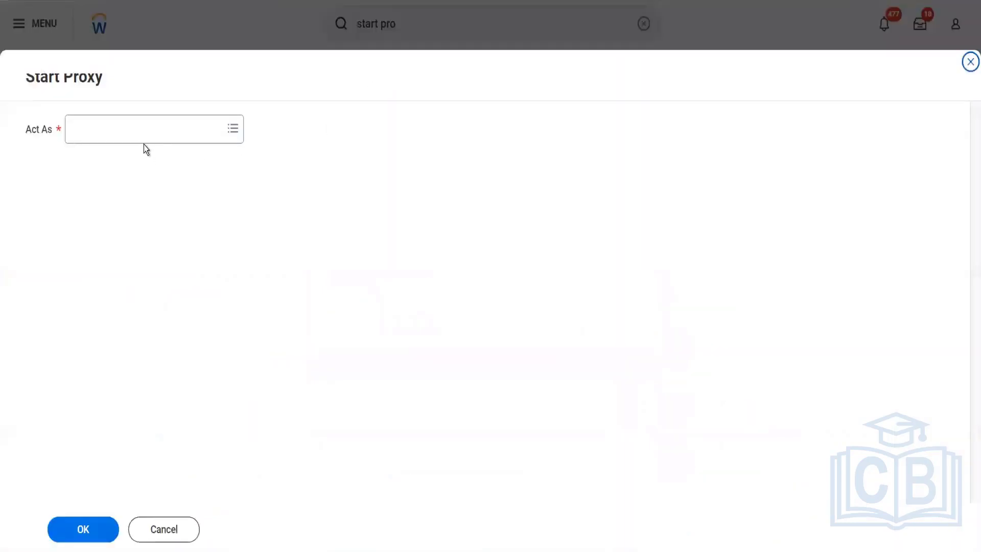
- Try to find the new accountant by partial name, surname and first name as the proxy user, and leave the task
left_click(131, 127)
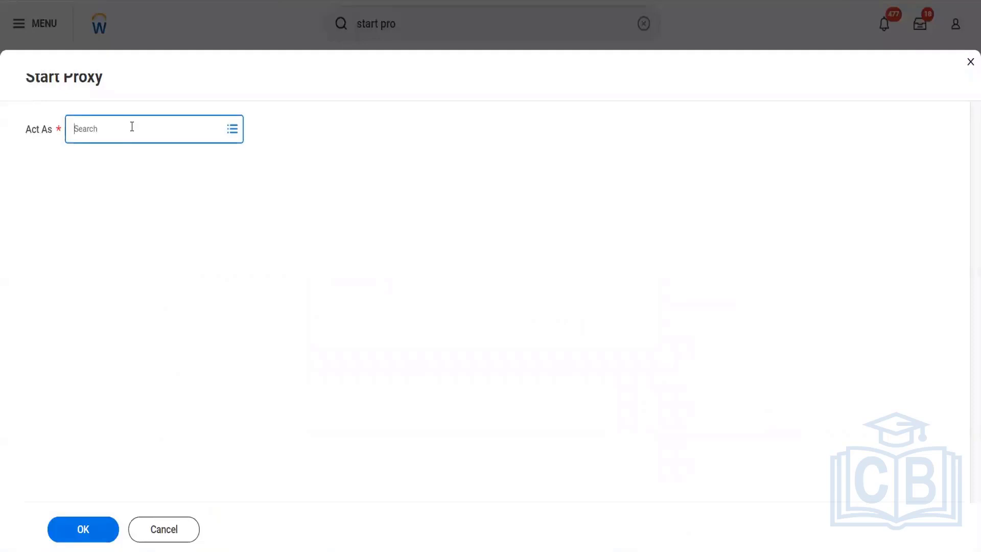
type("ter ser")
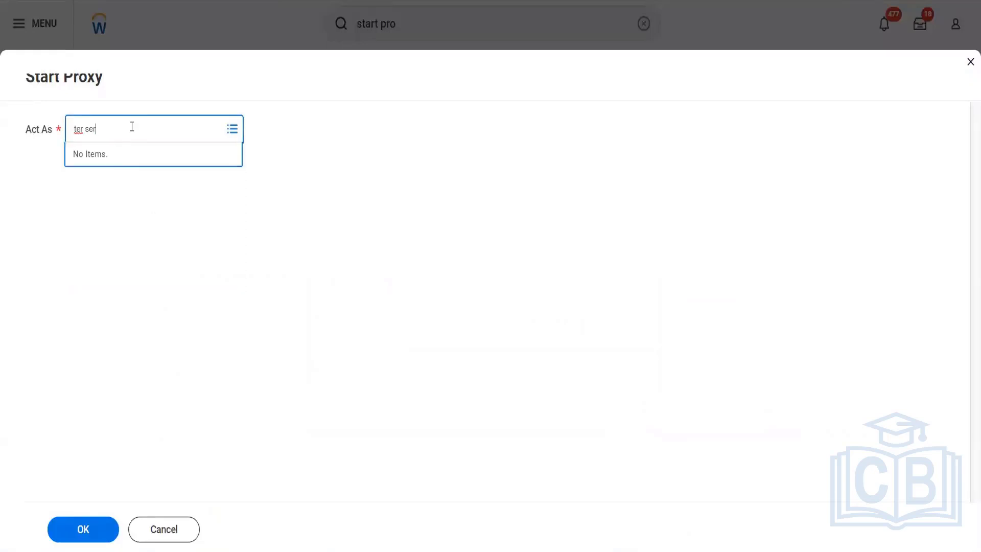
key("Return")
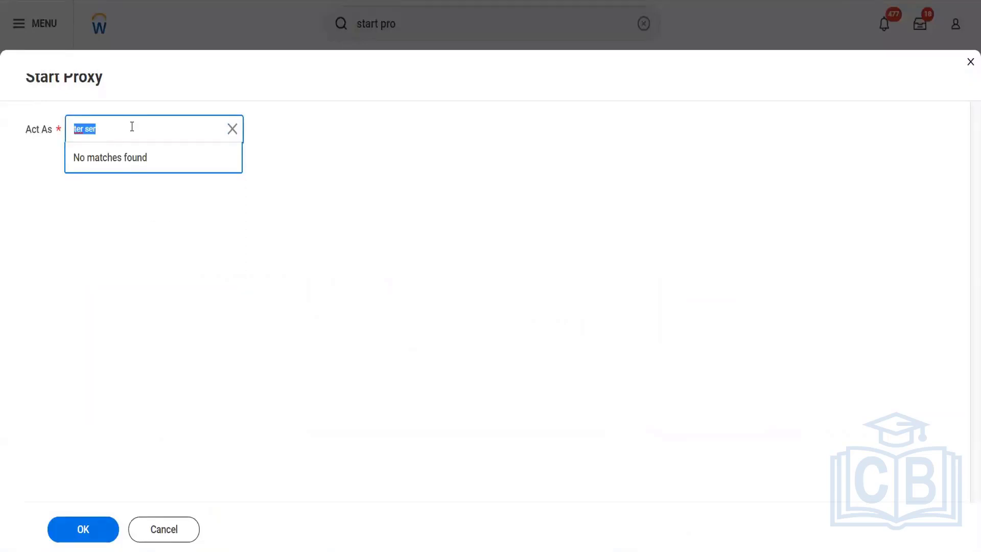
type("serrano")
key("Return")
type("terresa")
key("Return")
left_click(969, 64)
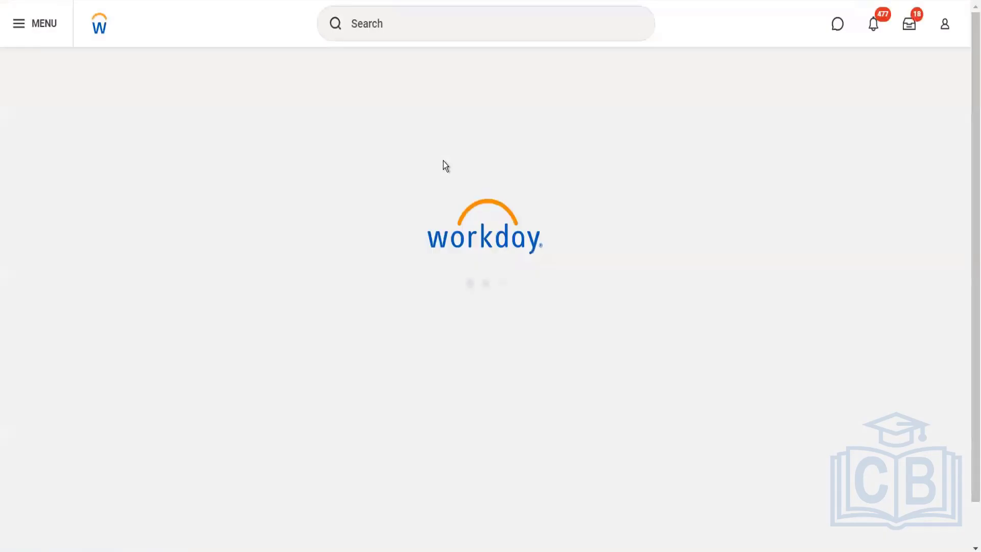
- Search for bgc and open the BGC Blinkit Grocery Delivery company
left_click(402, 18)
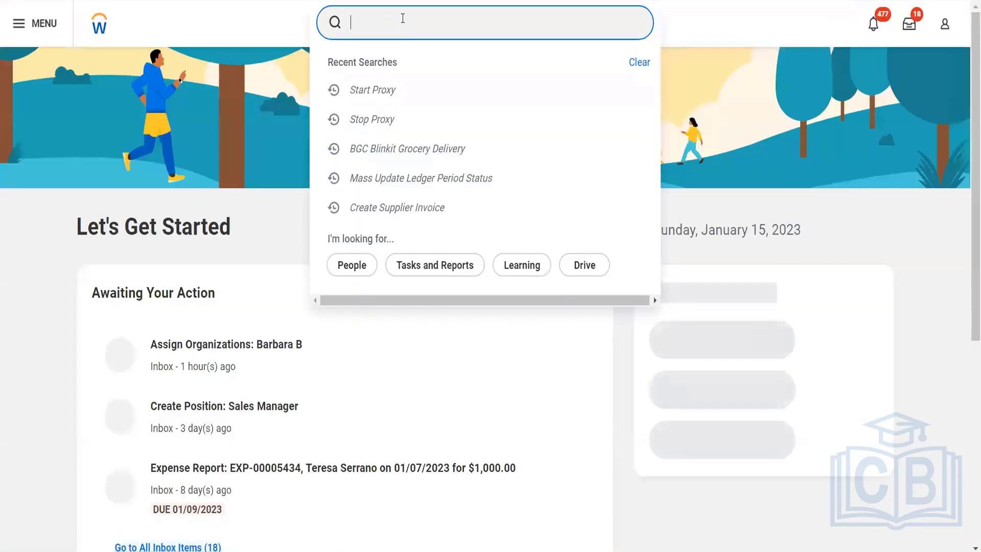
type("bgc")
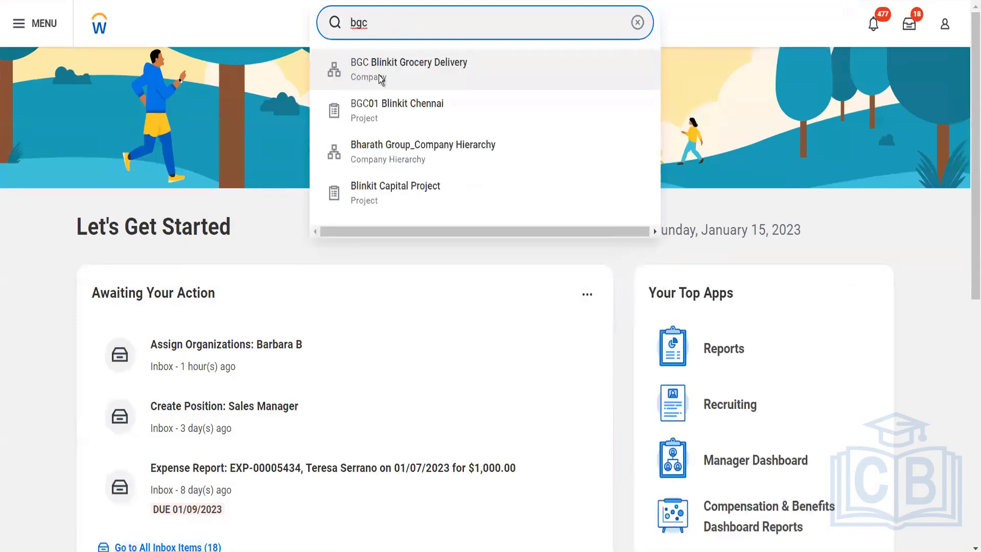
left_click(378, 75)
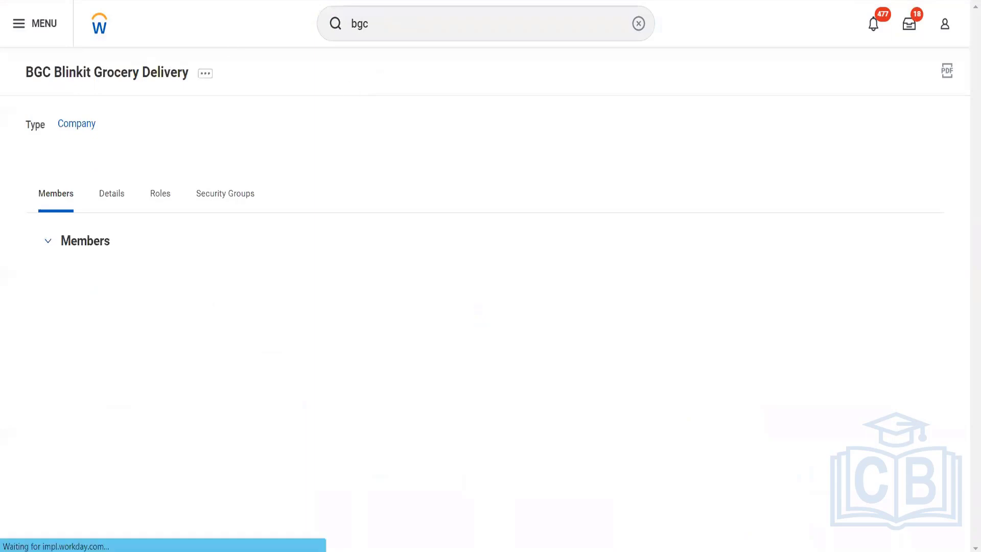
- Open role assignment for the BGC Blinkit Grocery Delivery company with an effective date of 01/01/2023
left_click(204, 75)
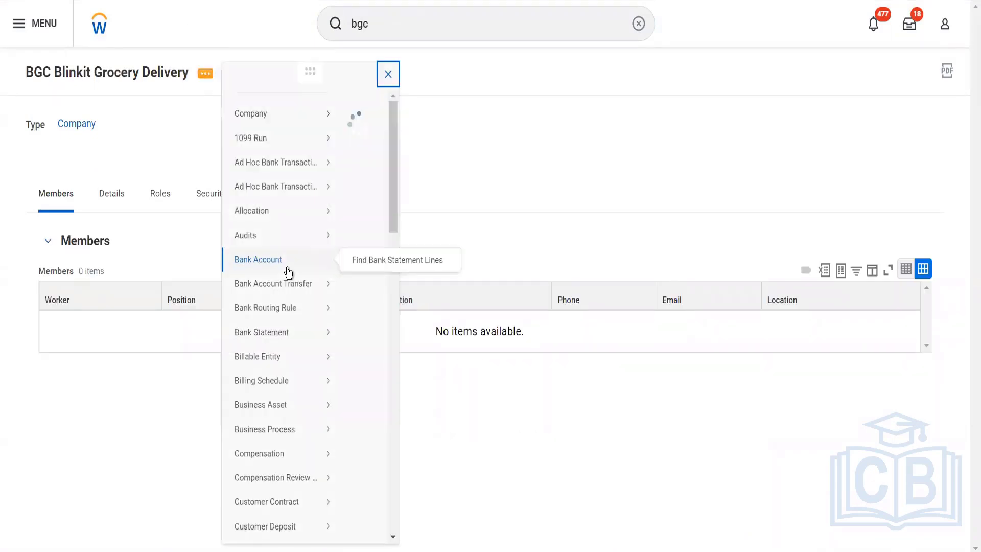
scroll(306, 341, "down", 10)
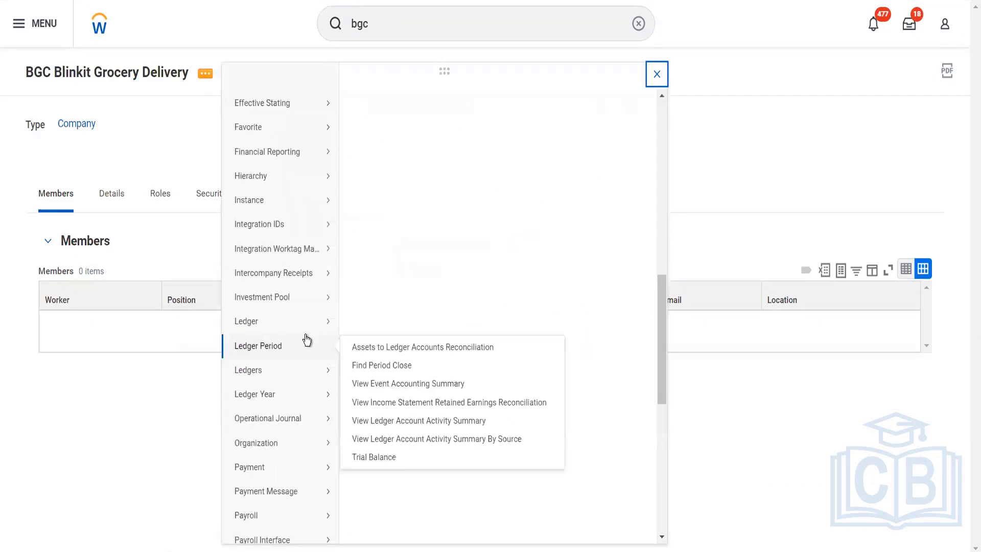
scroll(304, 358, "down", 5)
mouse_move(317, 404)
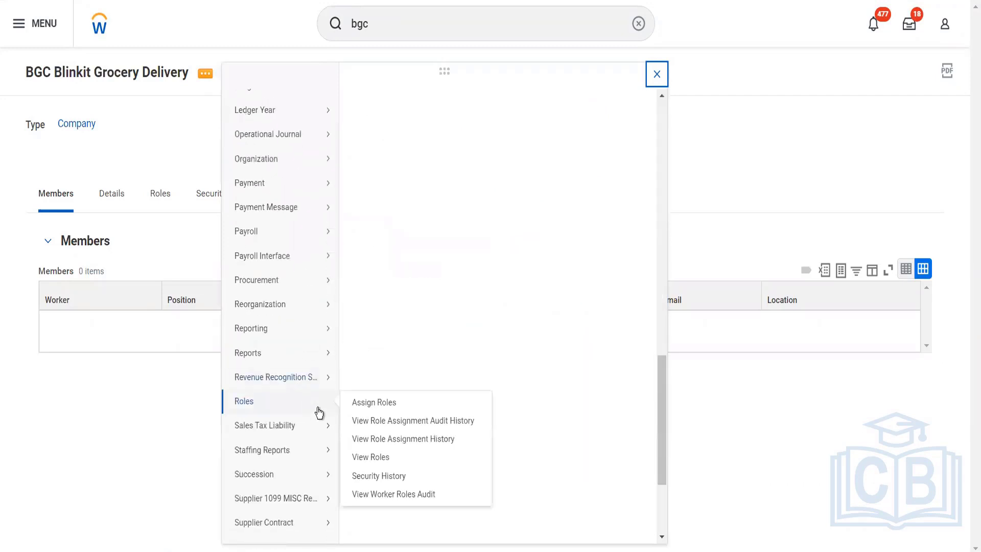
left_click(356, 404)
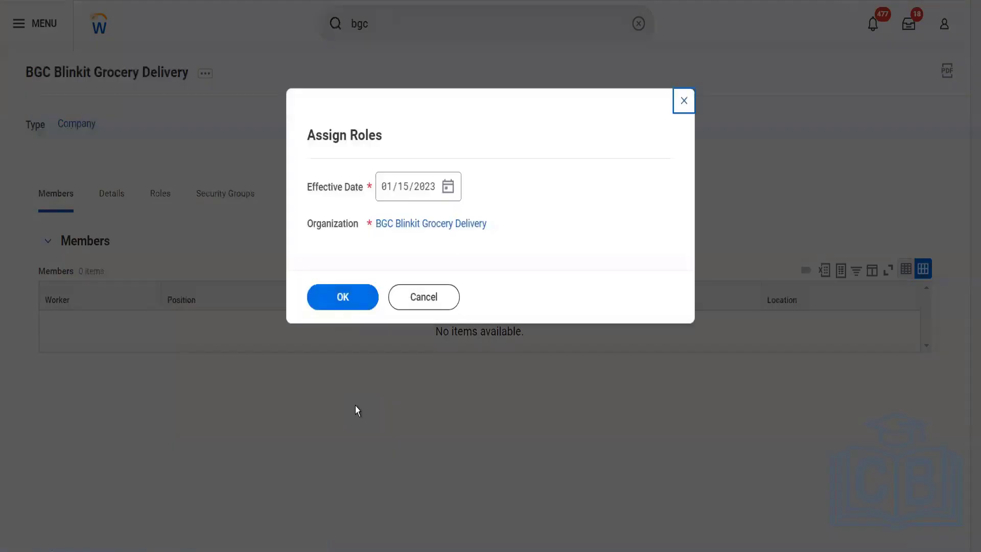
left_click(448, 186)
left_click(487, 242)
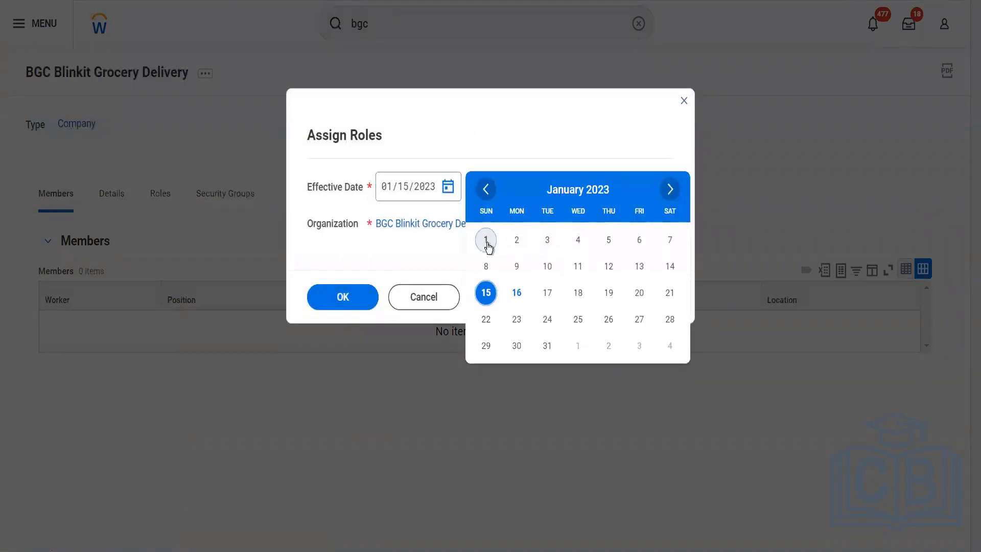
left_click(362, 295)
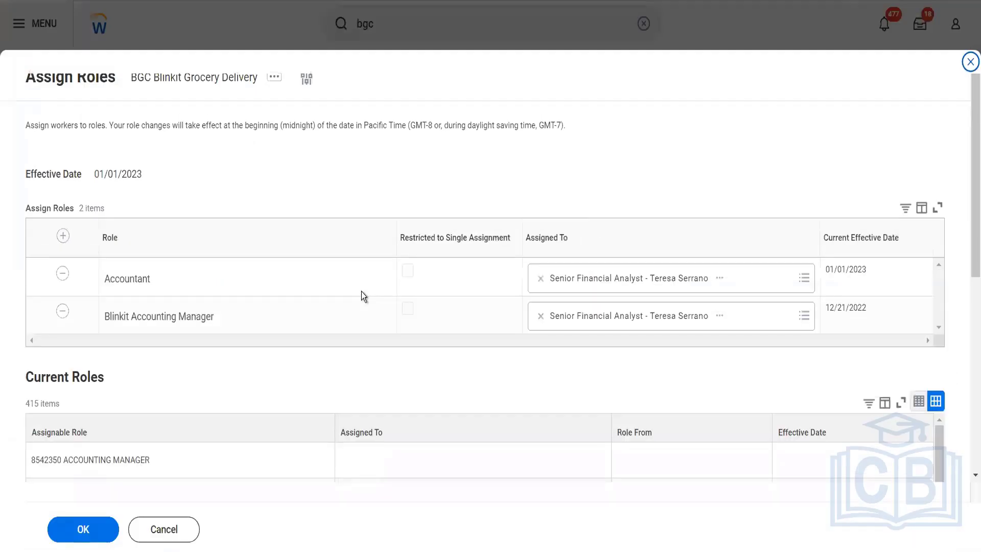
- Find the CHRO worker by name, add them to the company's Accountant role and submit the role assignments
left_click(767, 282)
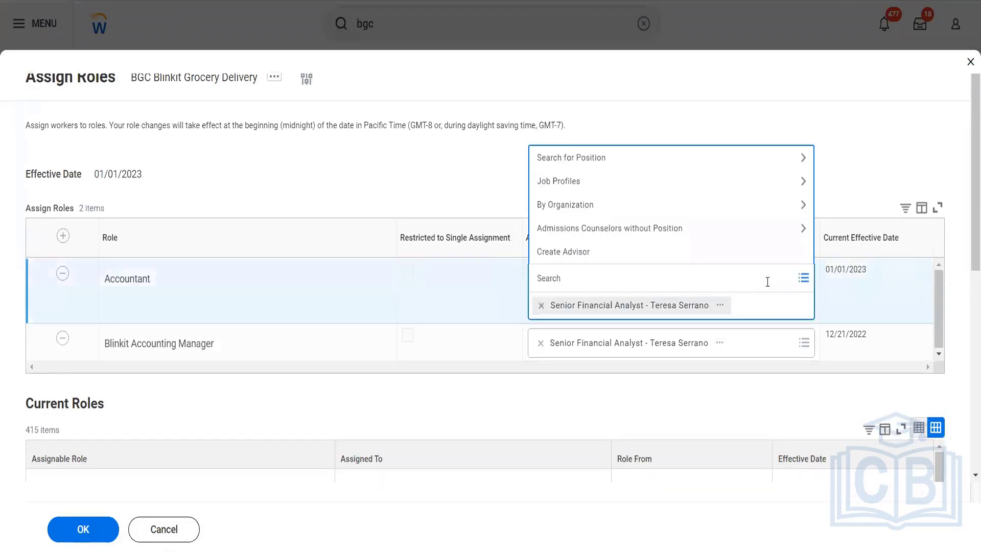
type("lmcneil")
key("Return")
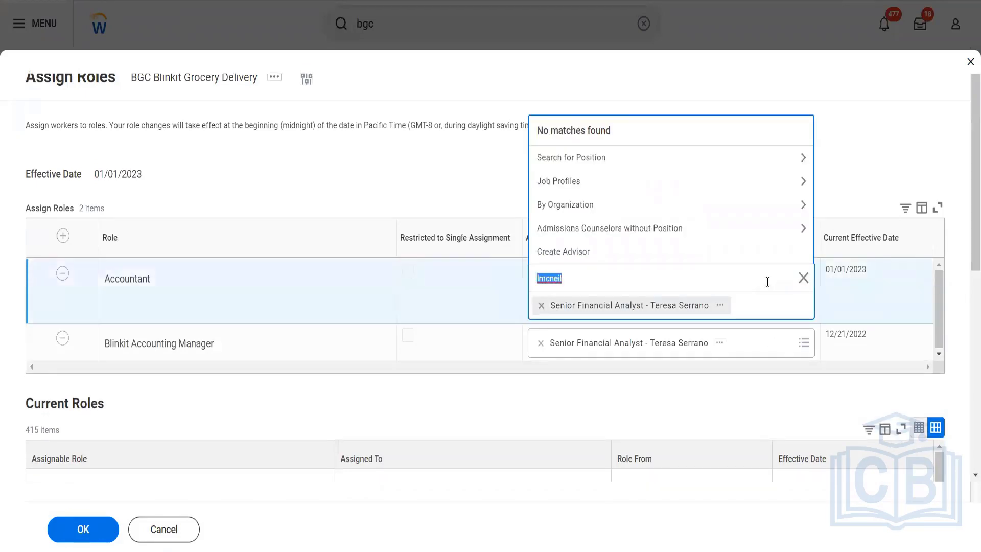
type("logan")
key("Return")
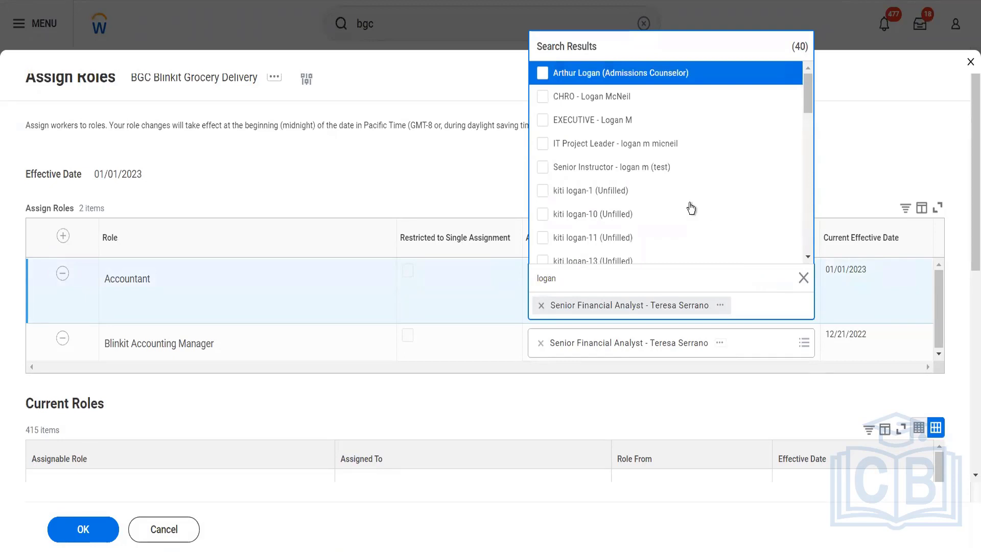
scroll(690, 206, "down", 10)
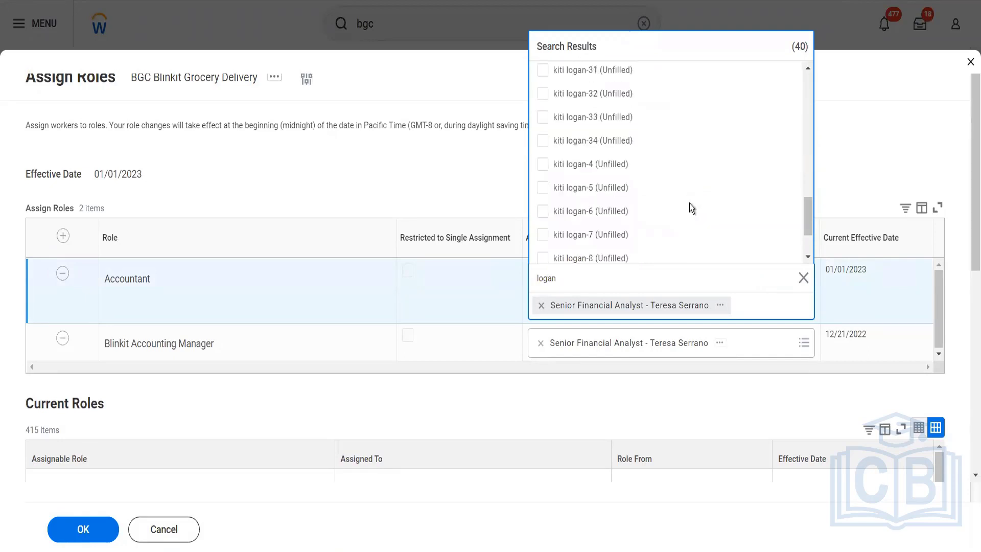
scroll(689, 204, "down", 2)
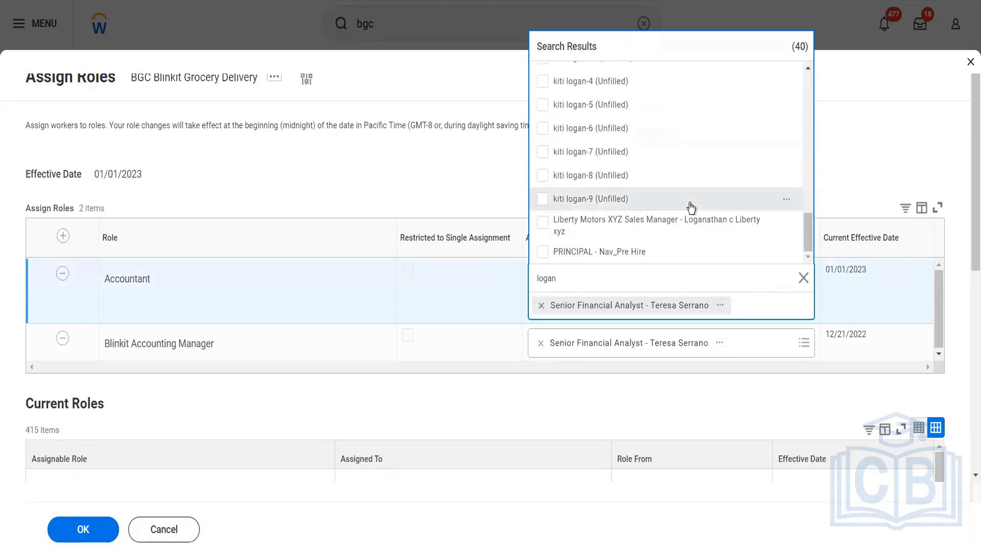
scroll(691, 207, "up", 10)
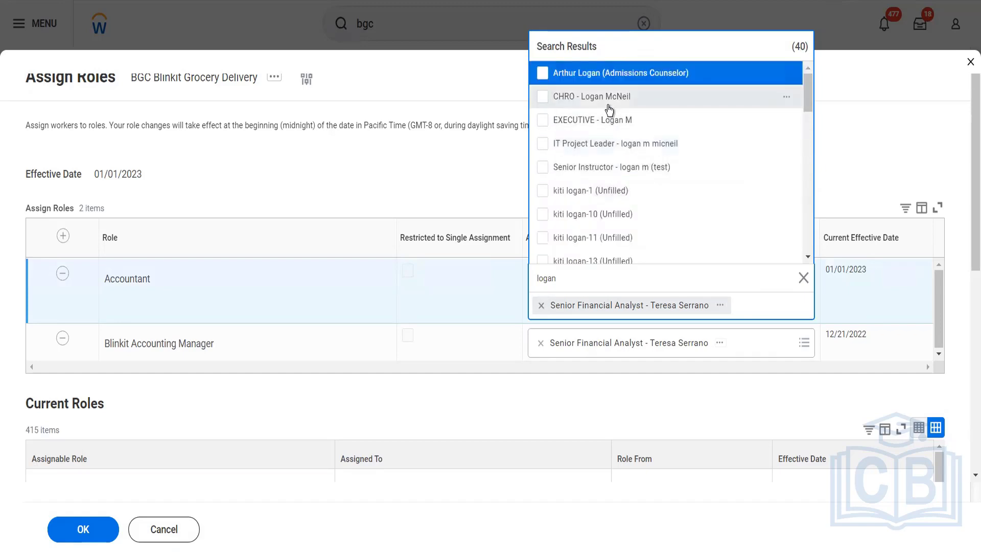
left_click(545, 100)
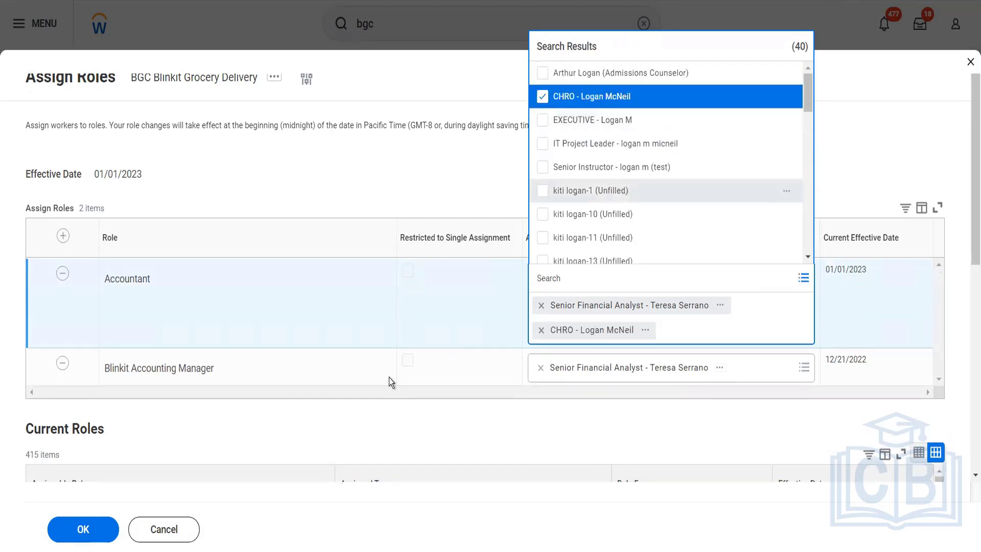
left_click(85, 536)
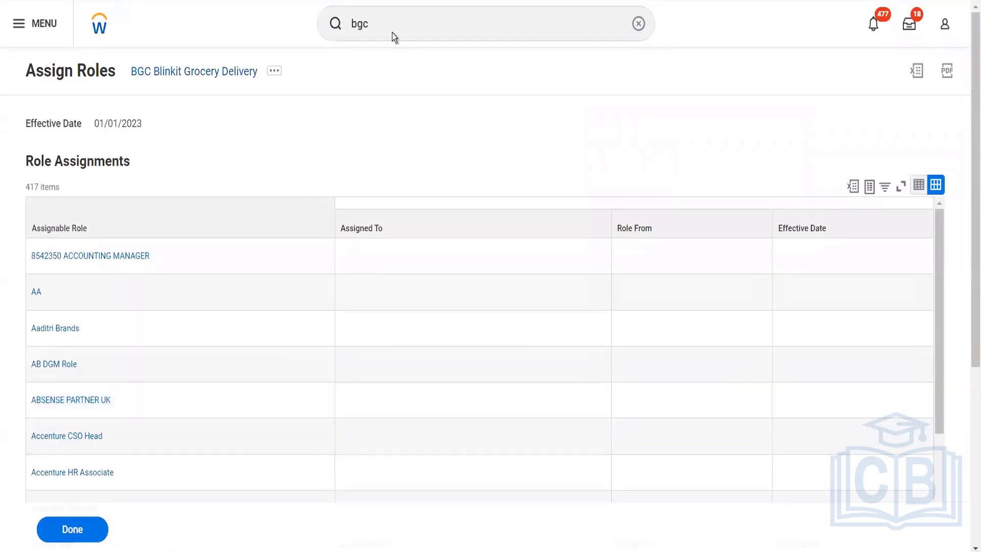
- Search for the Start Proxy task and start a proxy session as the newly added accountant
left_click(390, 31)
double_click(390, 31)
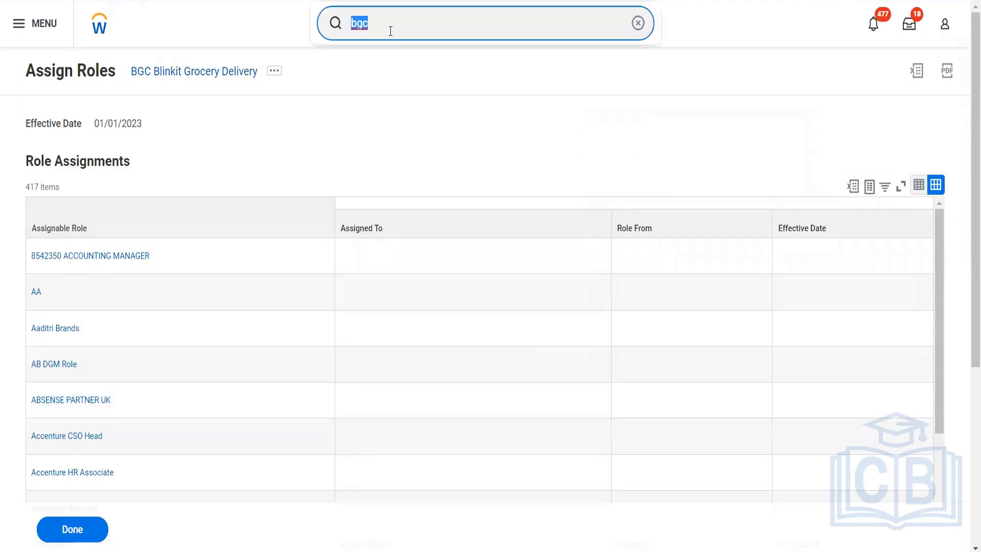
type("start prox")
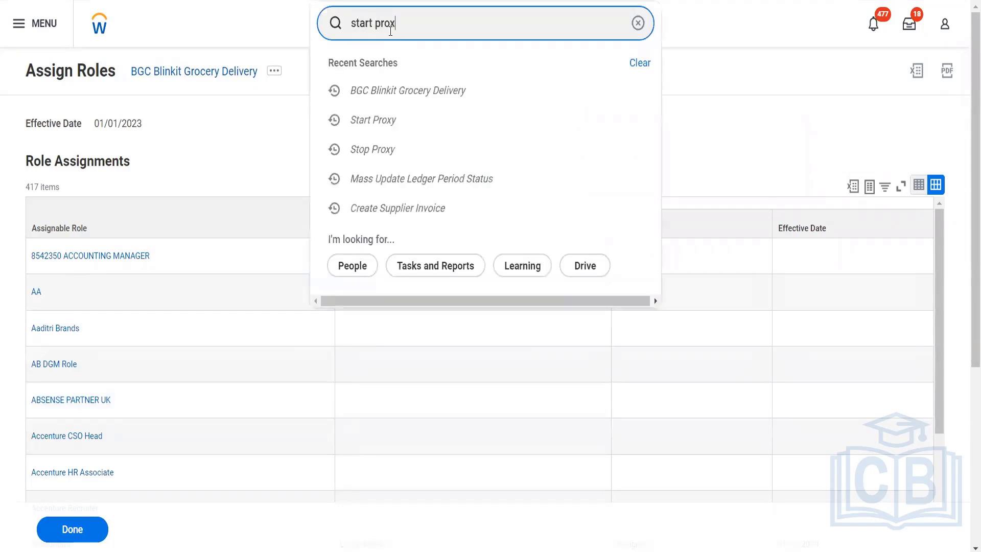
left_click(388, 61)
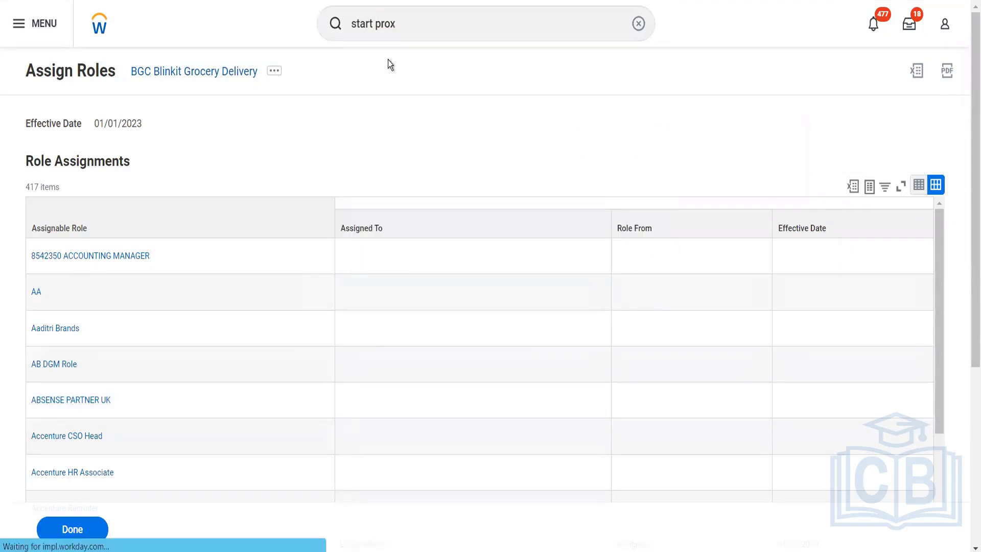
left_click(186, 137)
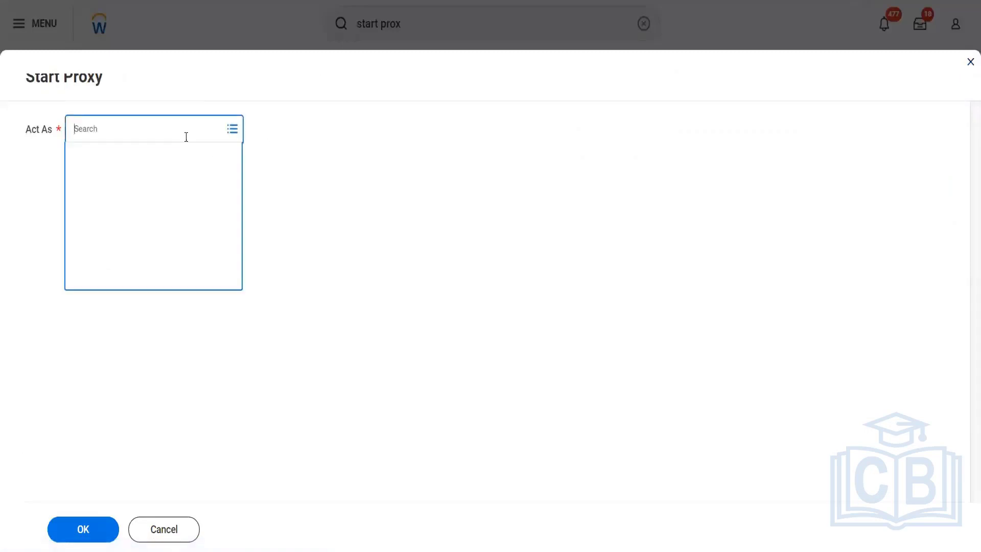
type("lmcnel")
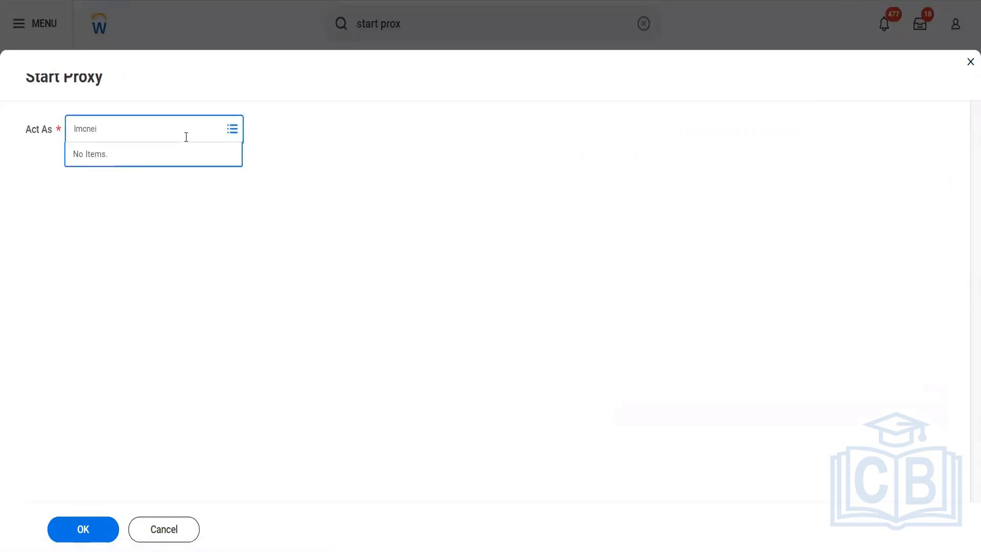
type("l")
key("Return")
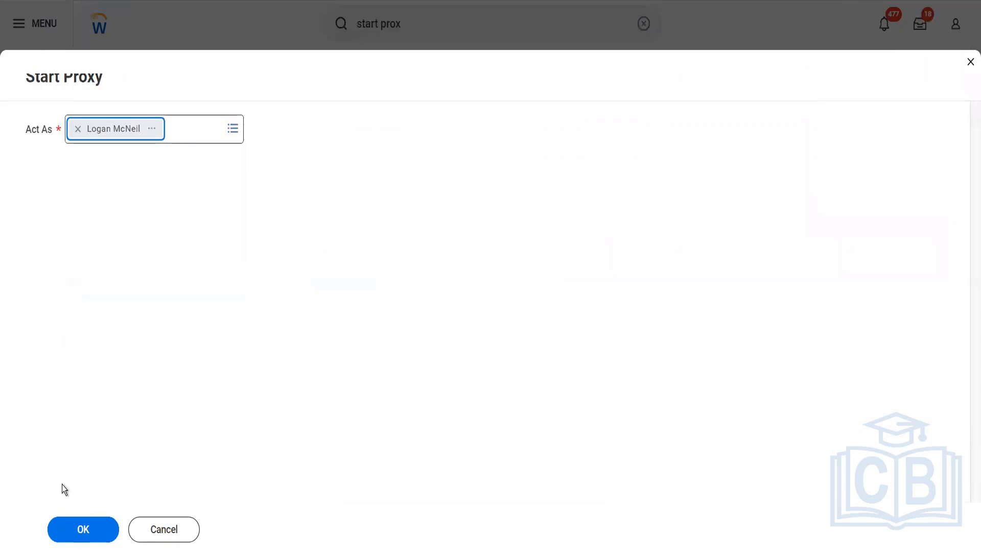
left_click(84, 528)
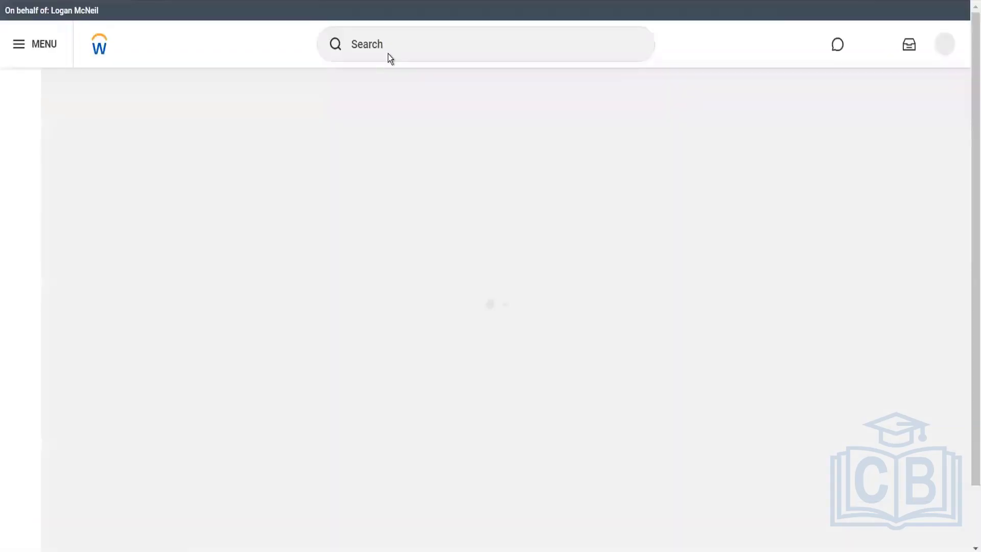
- Search for mass update and open the Mass Update Ledger Period Status task
left_click(388, 54)
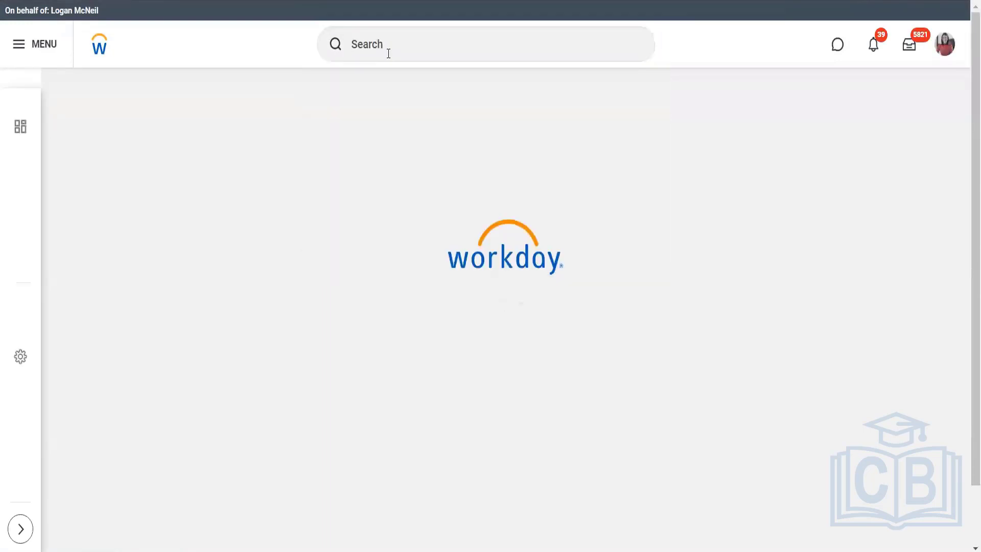
left_click(389, 54)
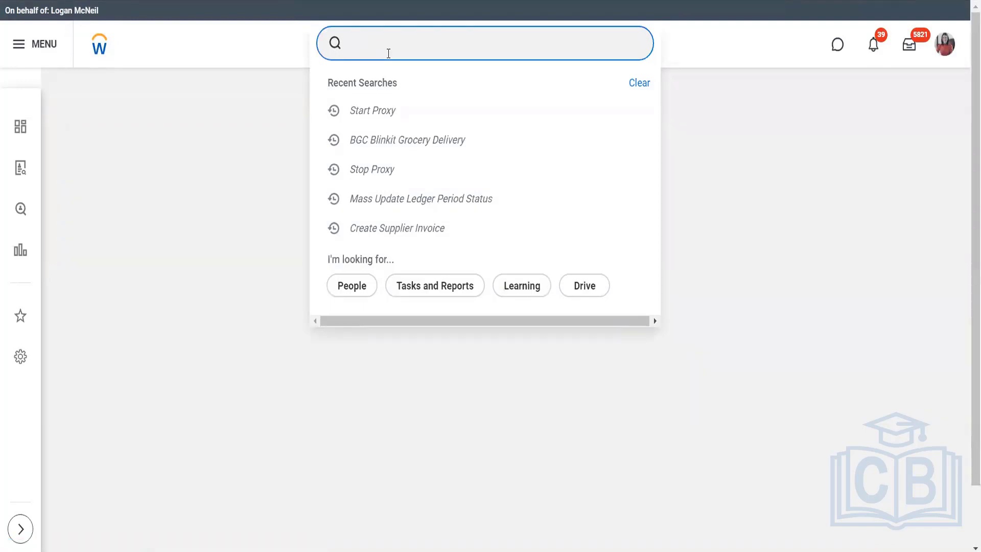
type("mass ")
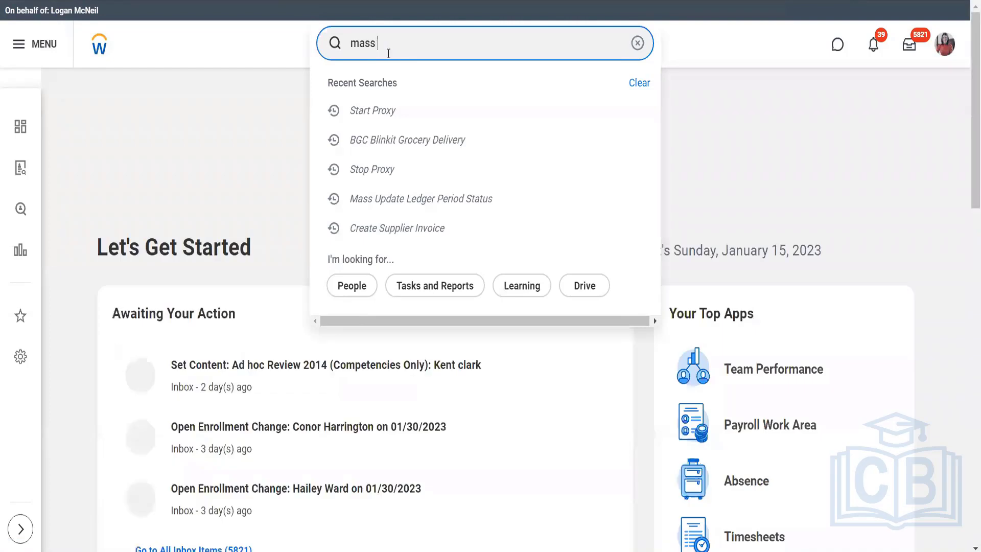
type("update")
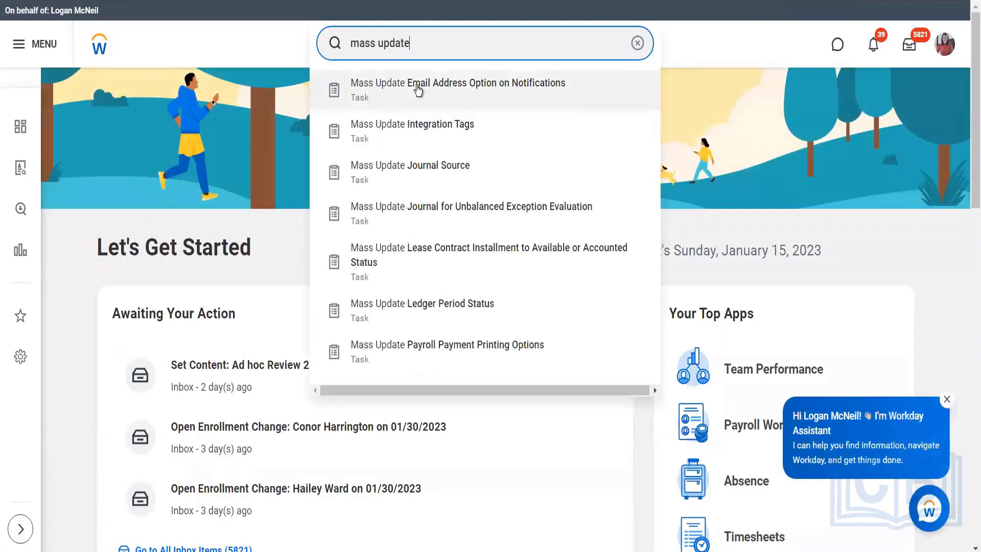
left_click(426, 321)
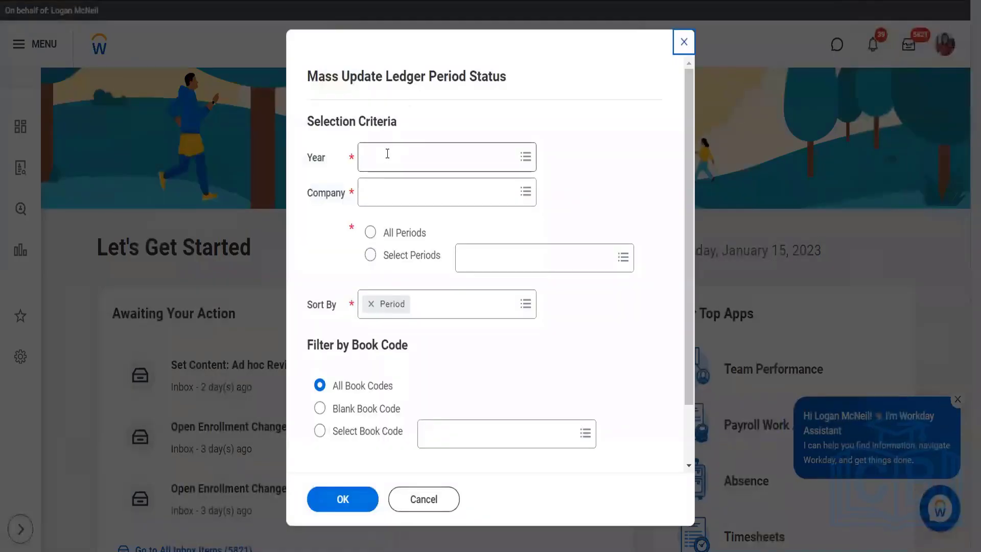
- Set the year to 2023 - WD updated Standard Corporate Schedule and search for BGC as the company
left_click(387, 153)
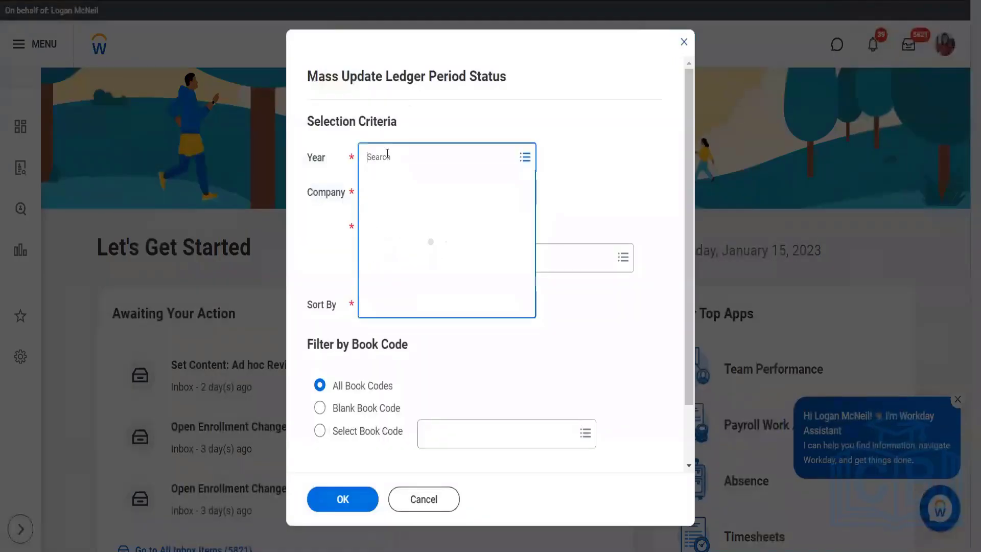
type("2023")
key("Return")
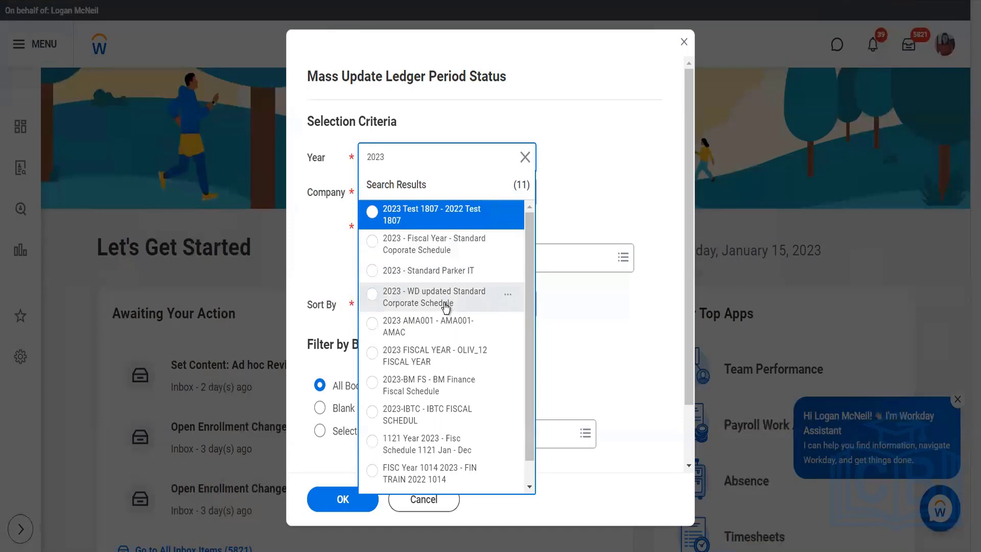
left_click(446, 307)
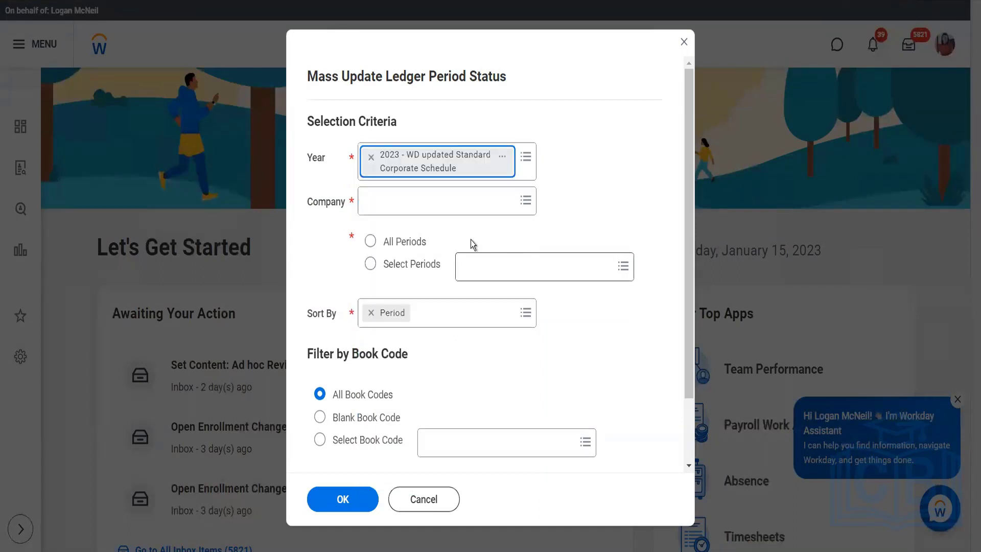
left_click(416, 209)
type("BGC")
key("Return")
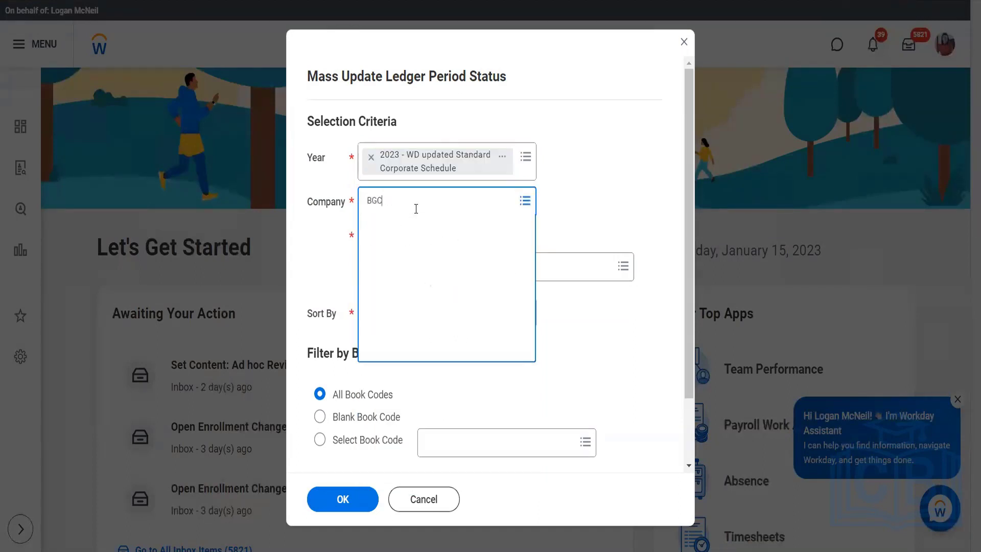
- Examine the WD updated Standard Corporate Schedule in a separate tab, including fiscal year 2023 and its fiscal periods
left_click(502, 158)
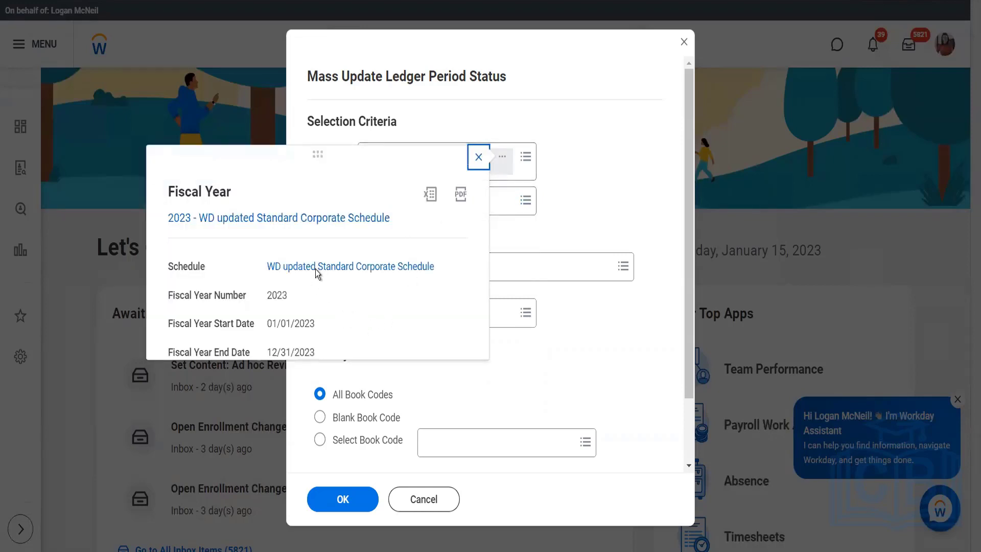
right_click(328, 274)
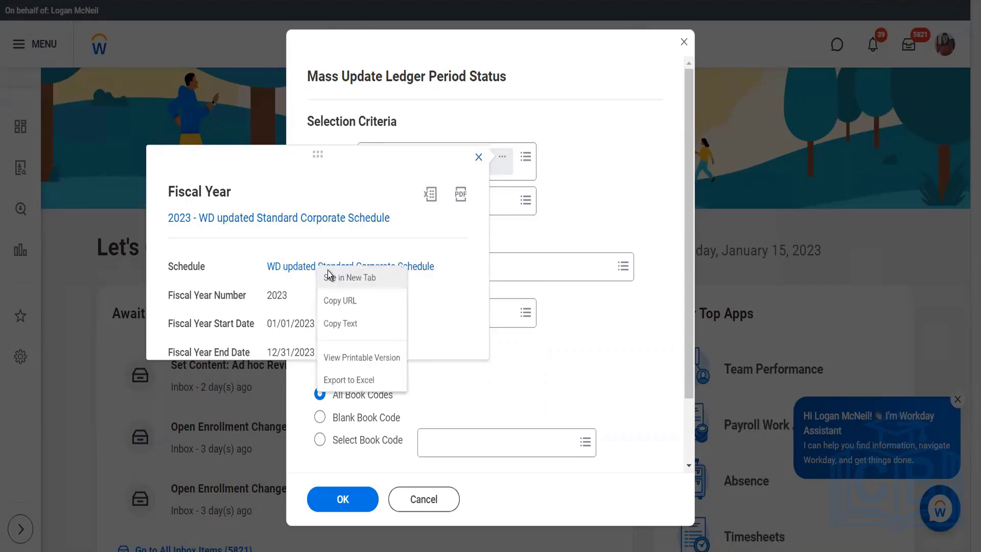
left_click(328, 276)
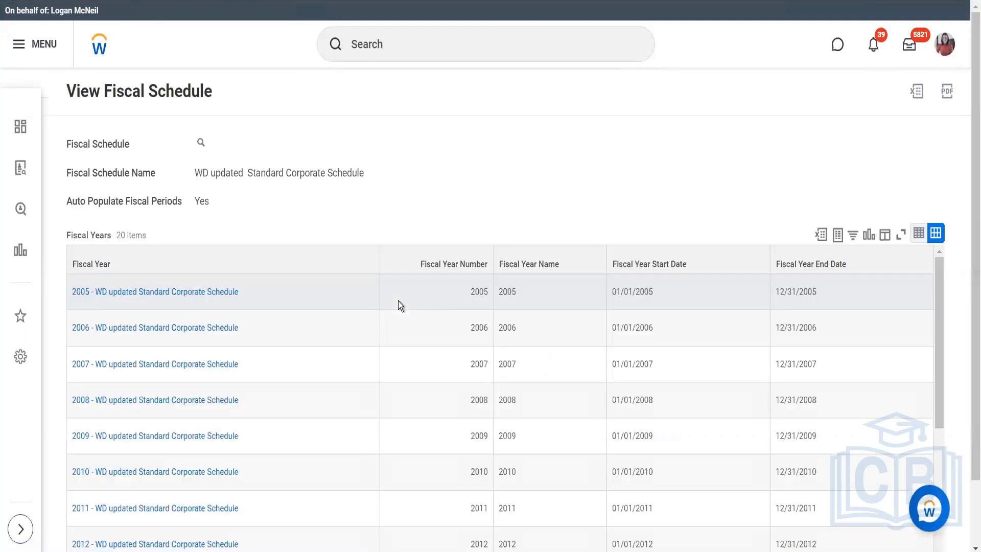
scroll(399, 301, "down", 7)
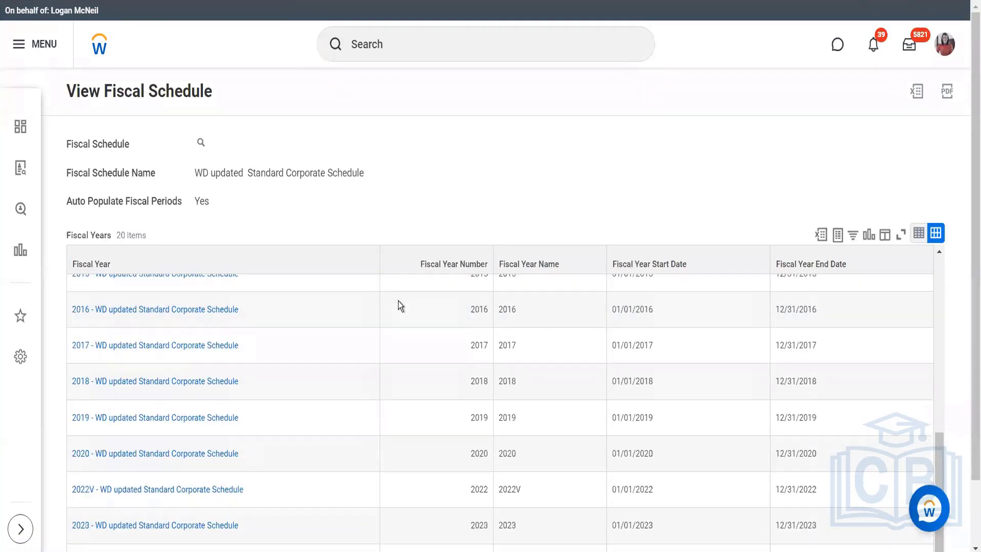
mouse_move(239, 525)
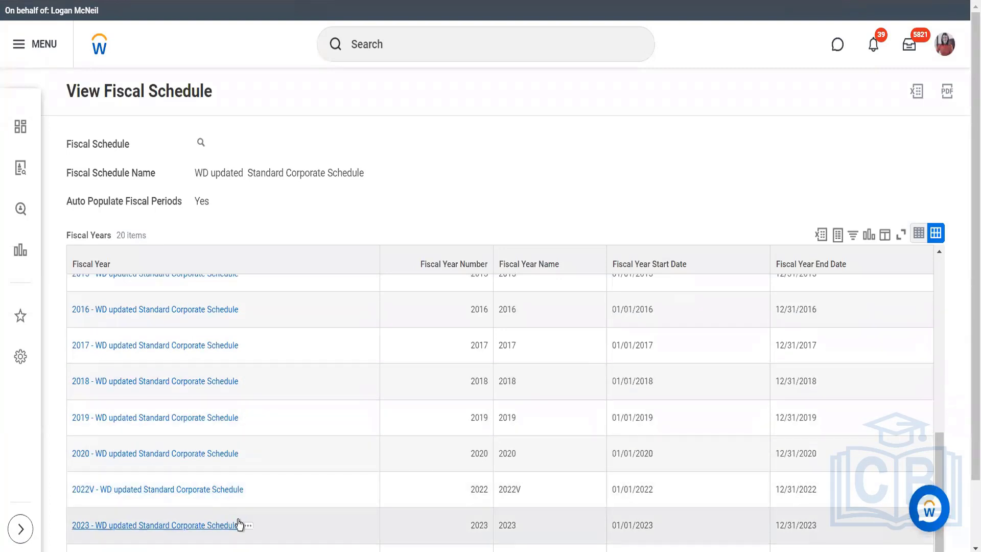
left_click(248, 527)
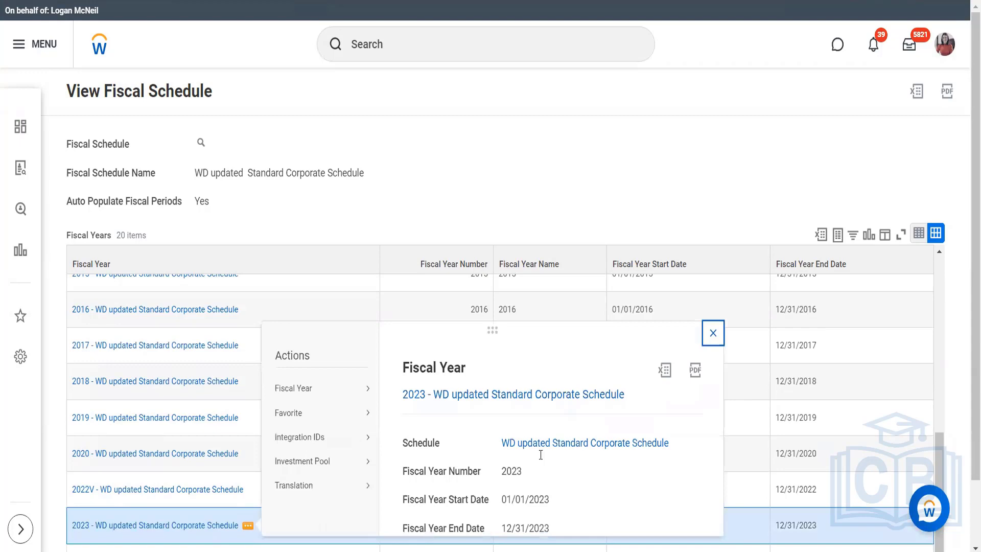
scroll(540, 454, "down", 2)
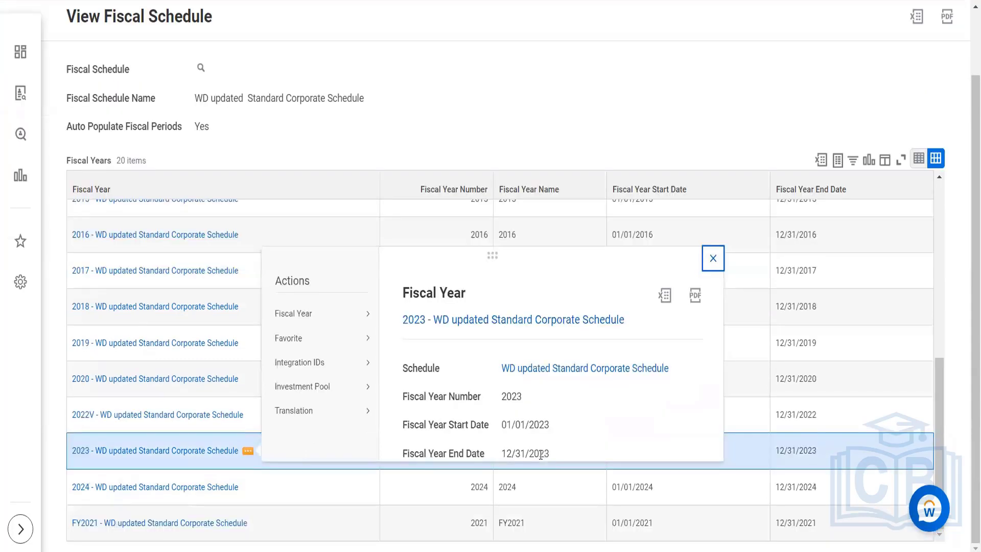
left_click(210, 452)
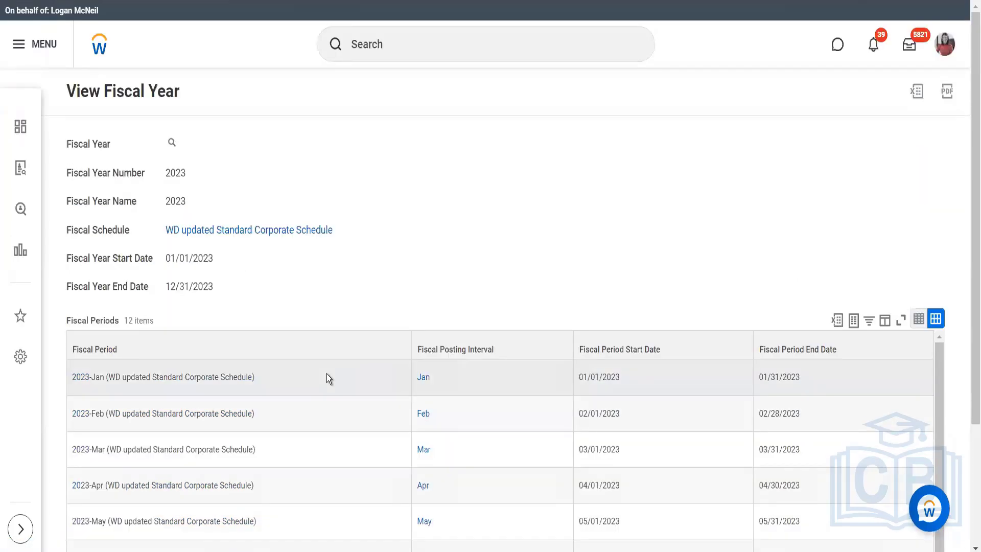
scroll(393, 383, "down", 2)
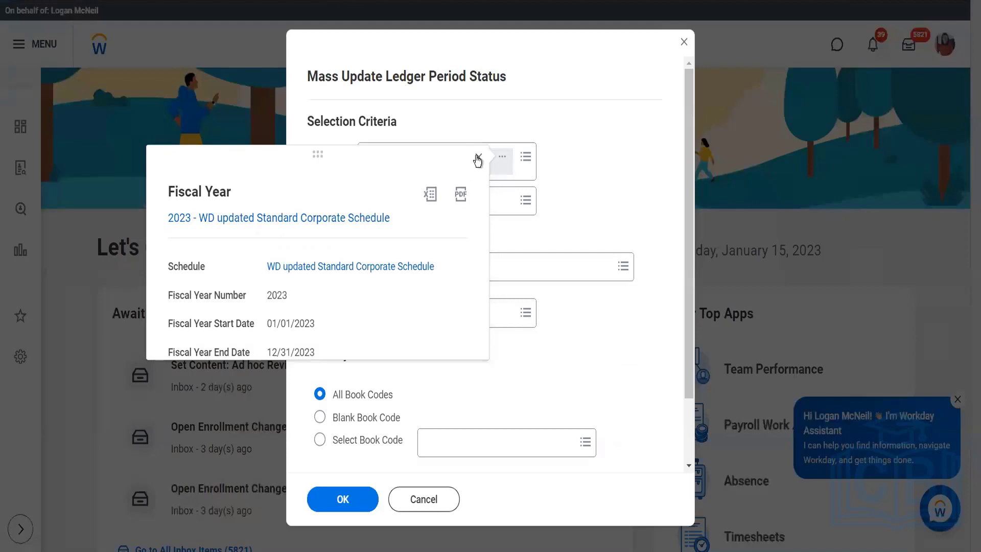
left_click(478, 158)
- Choose WOK Wealth of Knowledge as the company, include all periods and submit the ledger period selection criteria
left_click(455, 202)
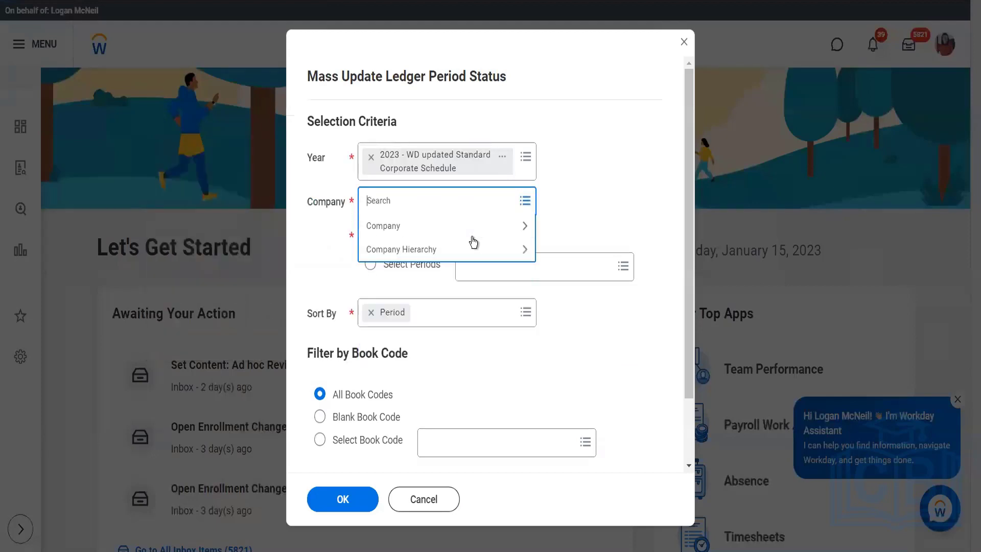
left_click(474, 228)
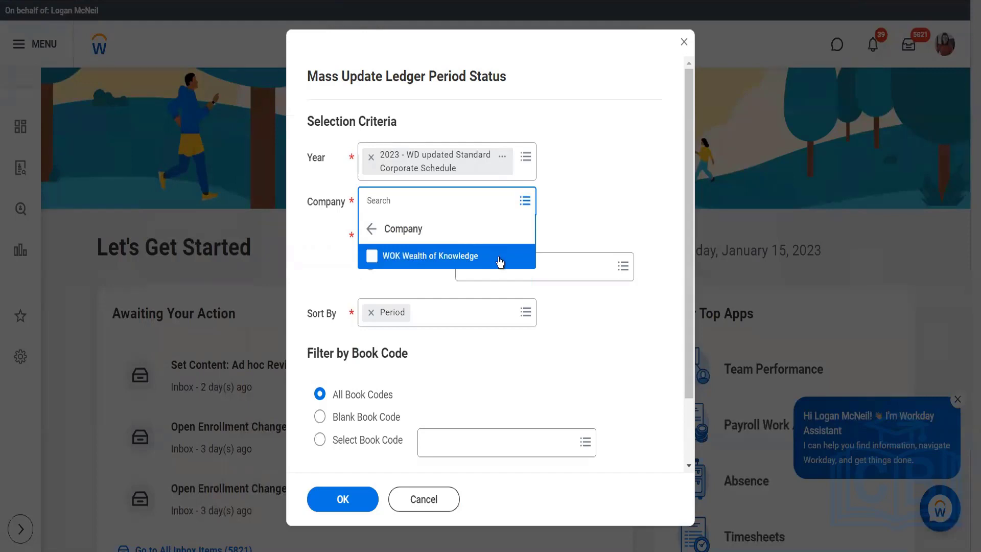
mouse_move(519, 258)
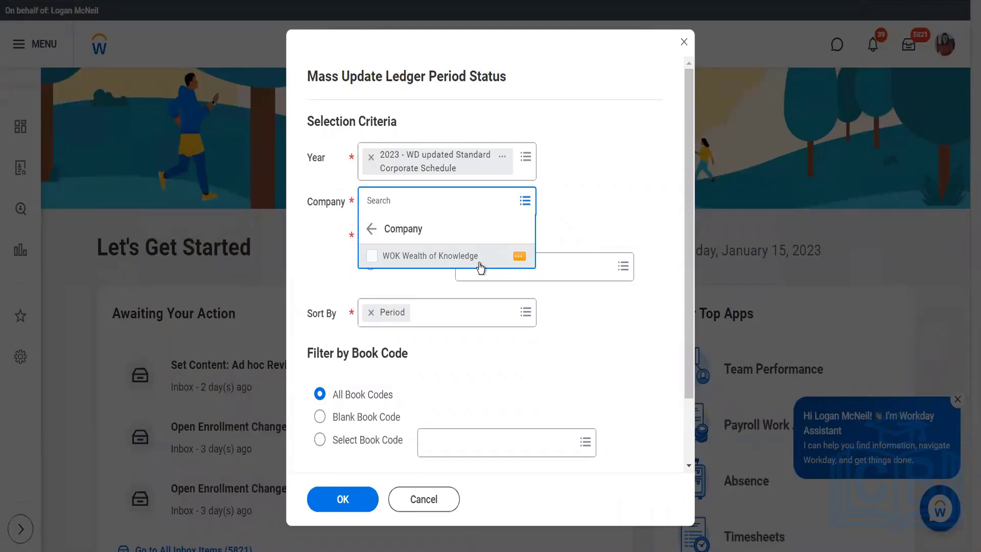
left_click(480, 266)
left_click(515, 394)
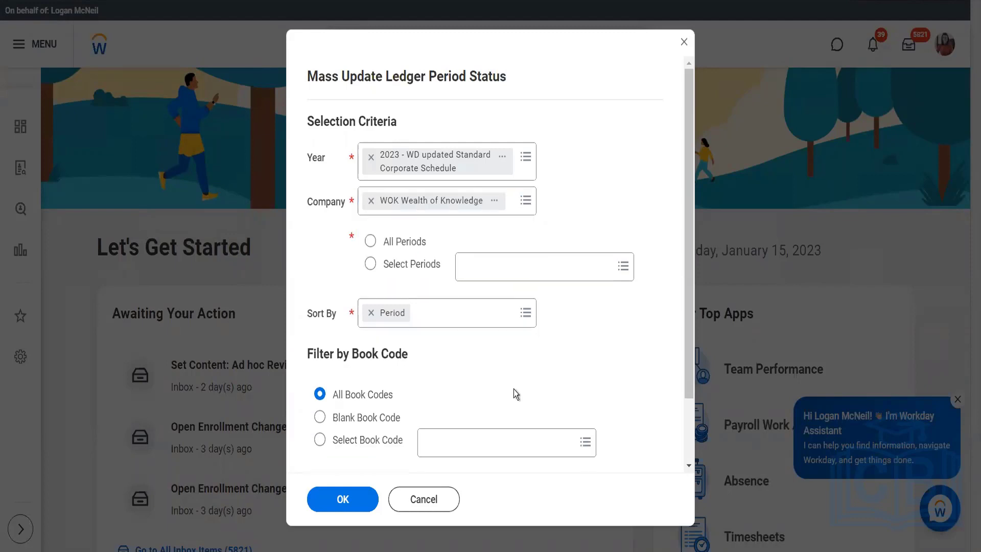
left_click(370, 241)
scroll(453, 354, "down", 2)
left_click(347, 499)
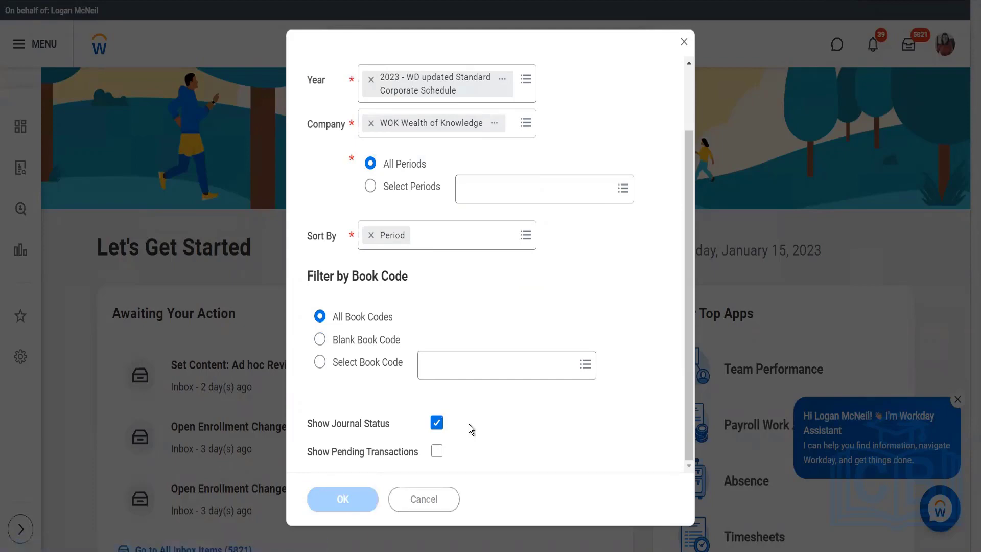
- Select all listed 2023 ledger periods, set their new status to Open and submit the update
scroll(468, 424, "down", 6)
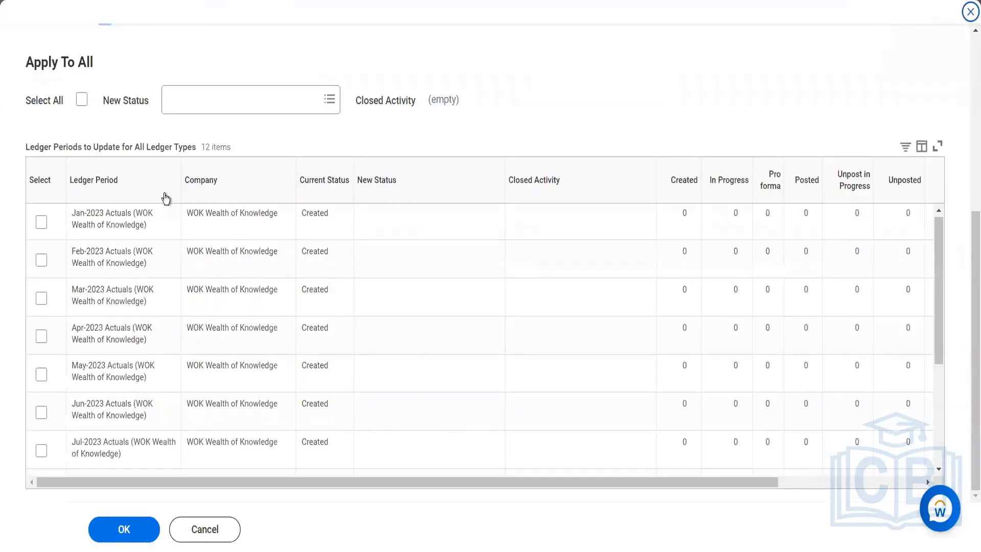
left_click(81, 100)
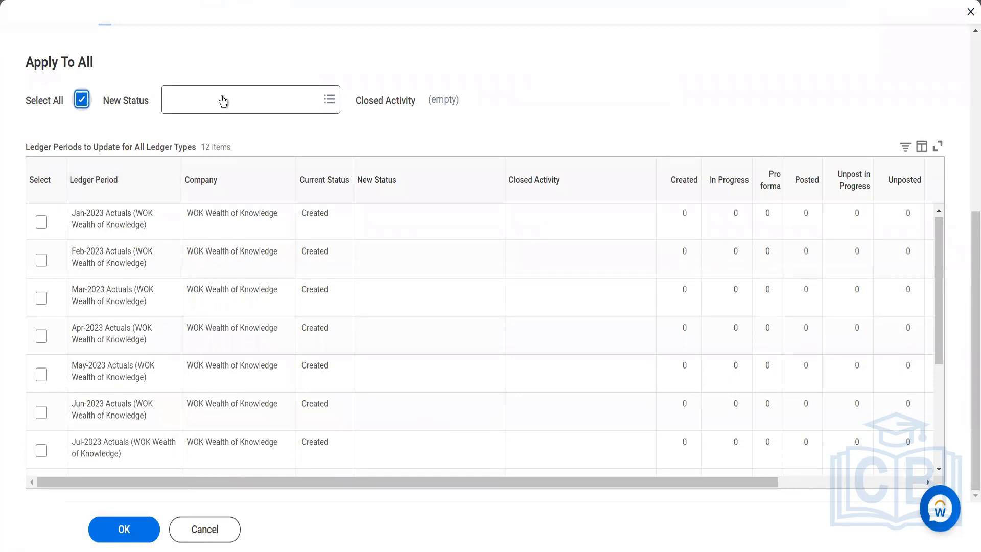
left_click(222, 100)
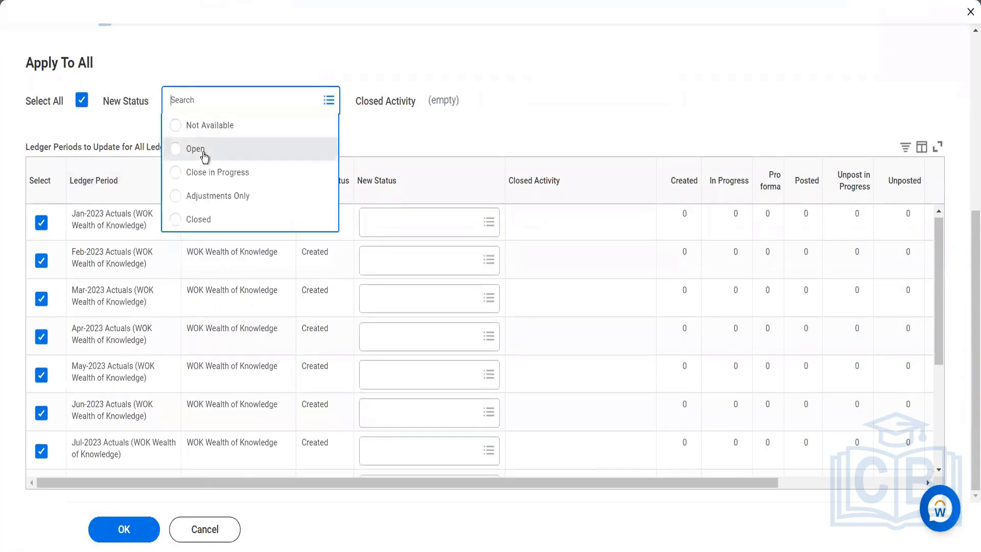
left_click(197, 148)
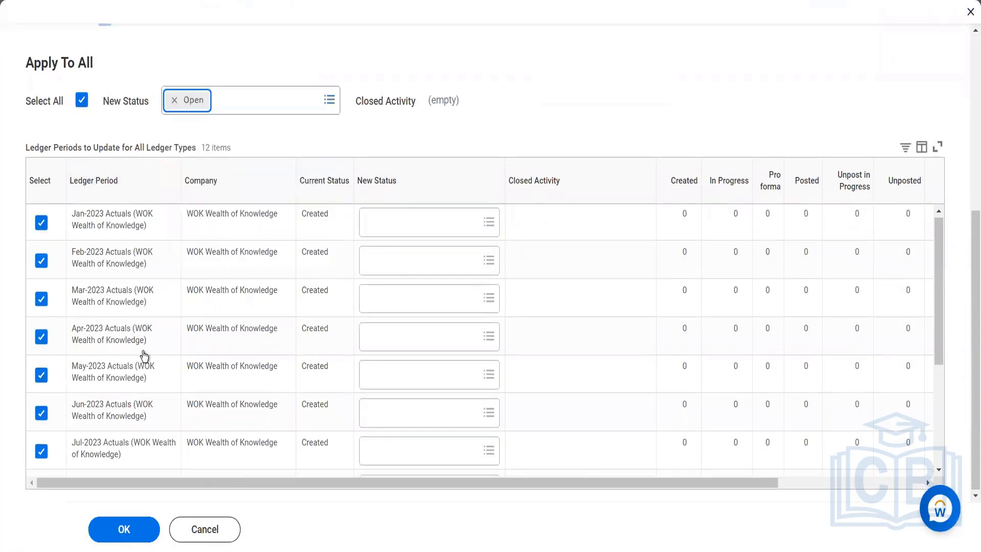
left_click(118, 530)
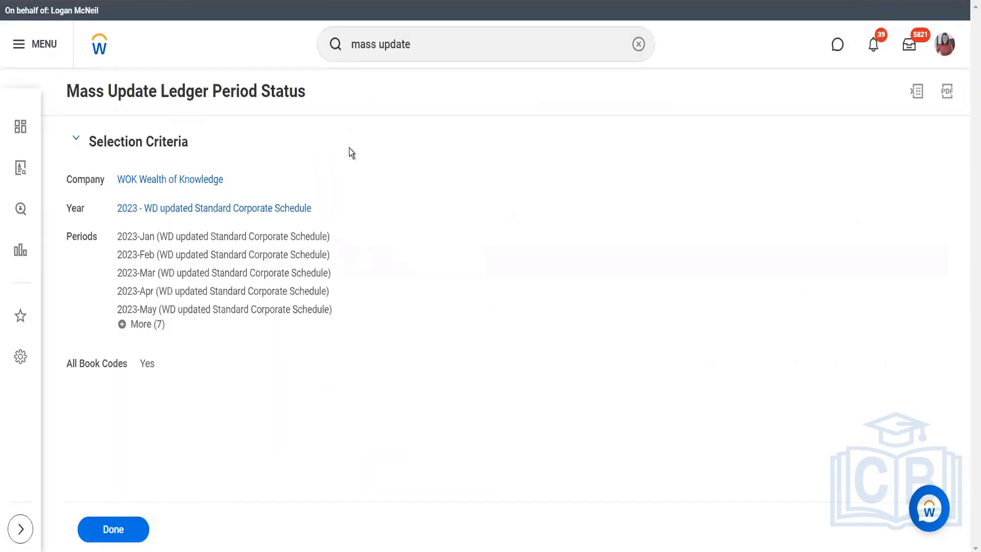
- Search for the Stop Proxy task and end the current proxy session
left_click(407, 47)
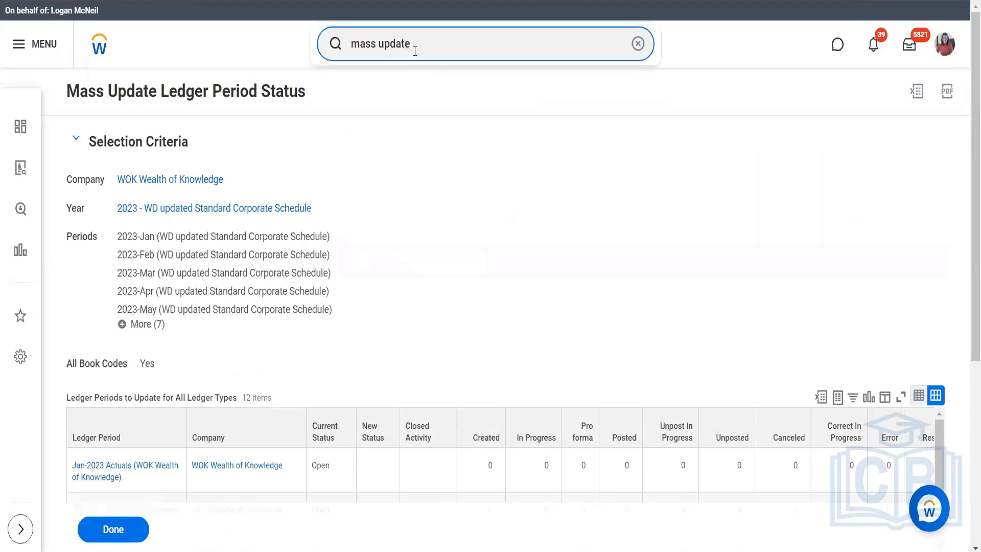
left_click_drag(413, 49, 333, 53)
type("stop prox")
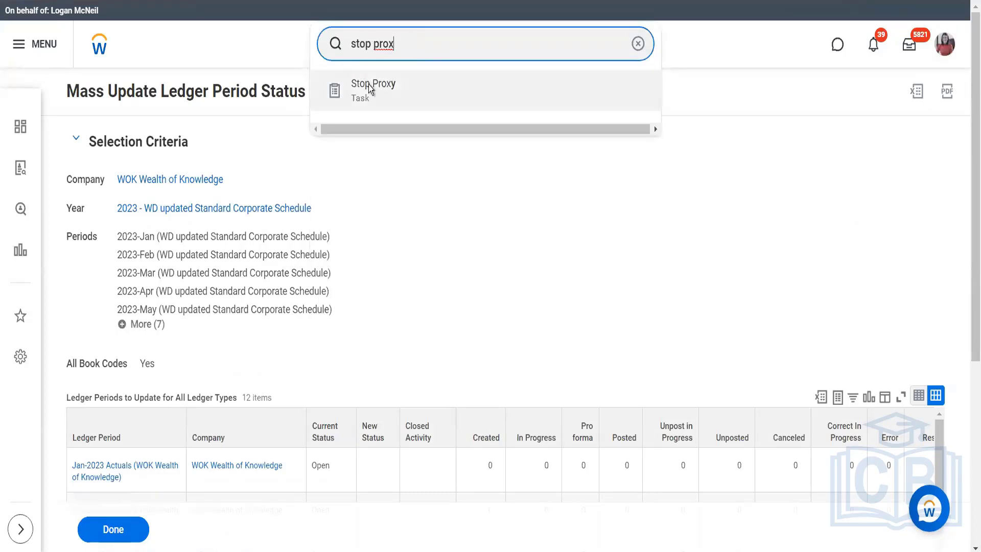
left_click(368, 84)
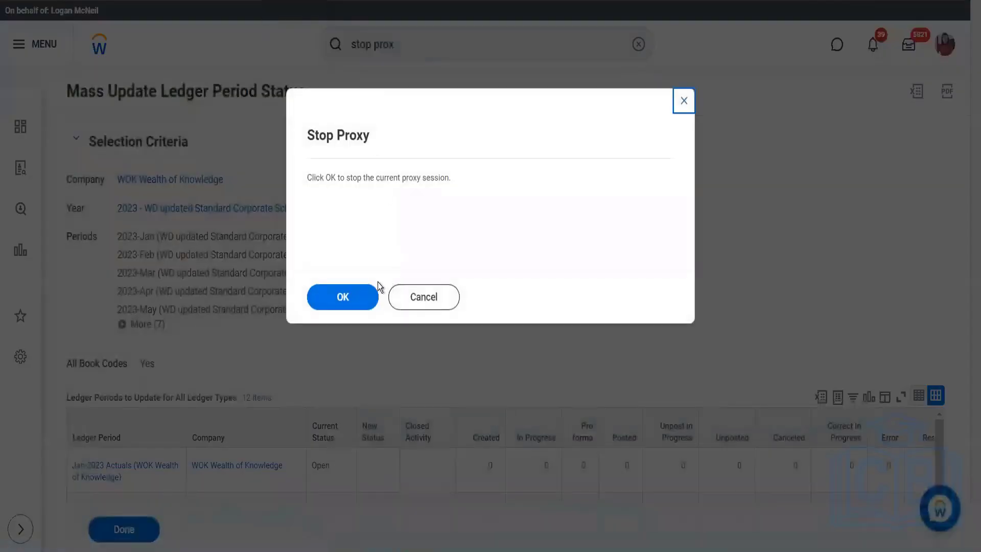
left_click(348, 290)
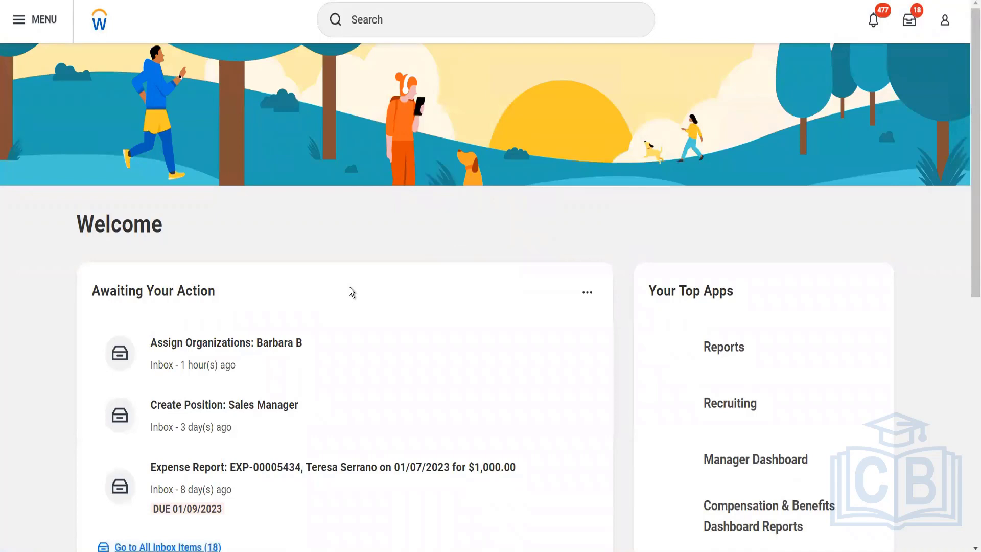
- Search for cr supp invoice and open the Create Supplier Invoice task
left_click(408, 19)
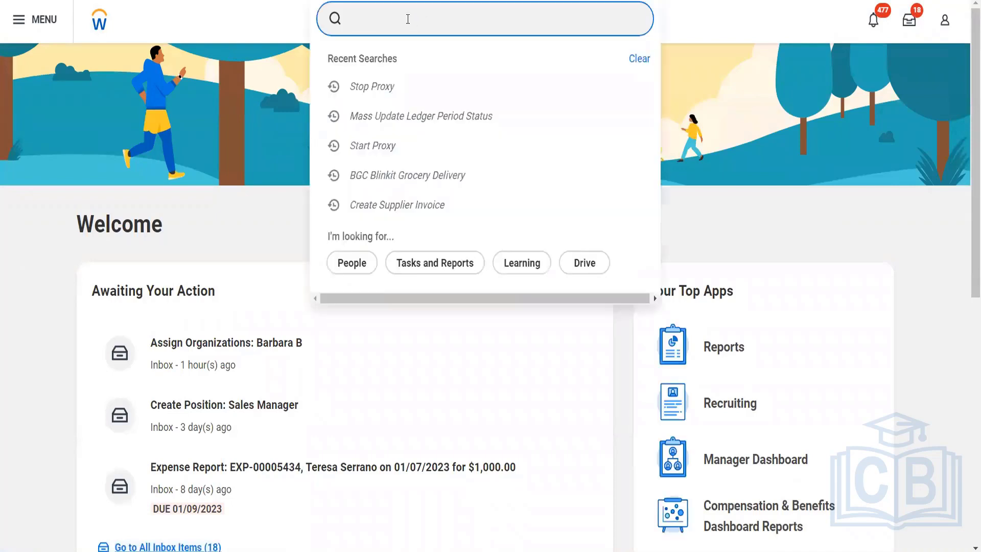
type("cr supp invoi")
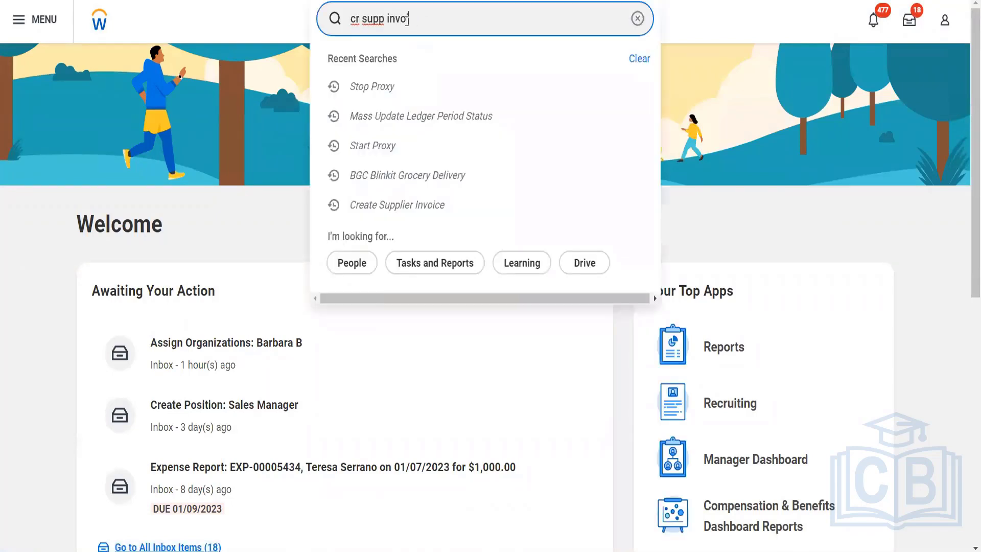
type("ce")
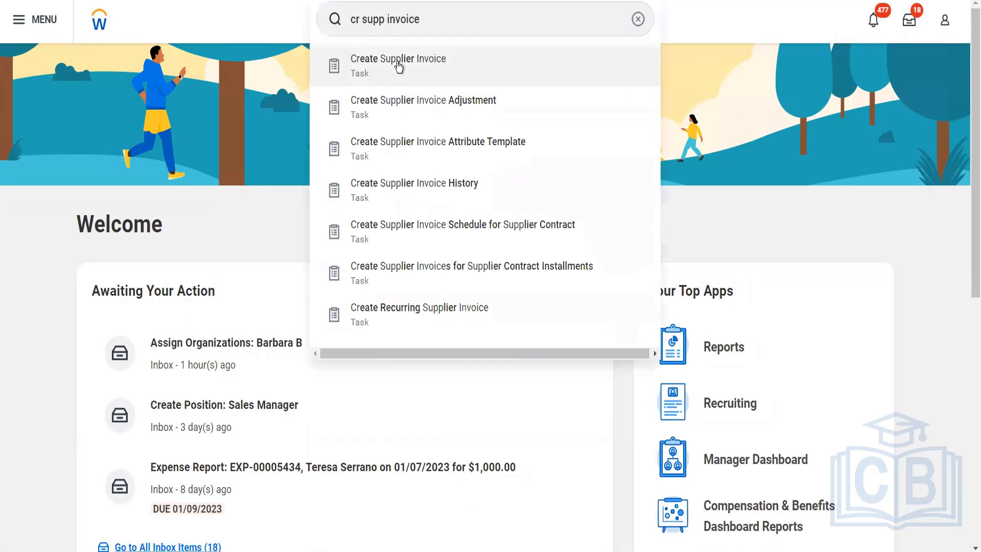
left_click(399, 67)
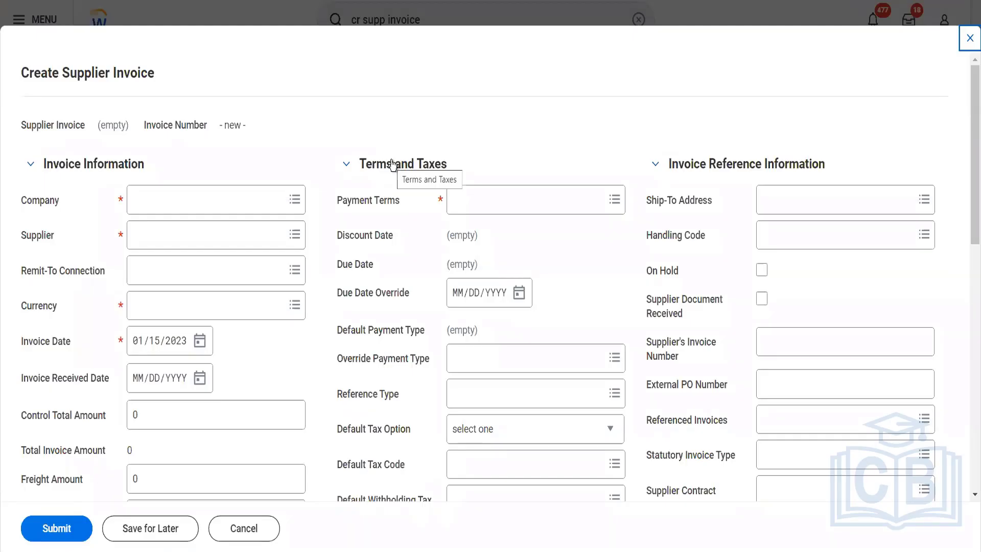
- Search the invoice's company choices for wok and examine the WOK Wealth of Knowledge and WOK Wealth Knowlege organization details
left_click(252, 207)
type("wok")
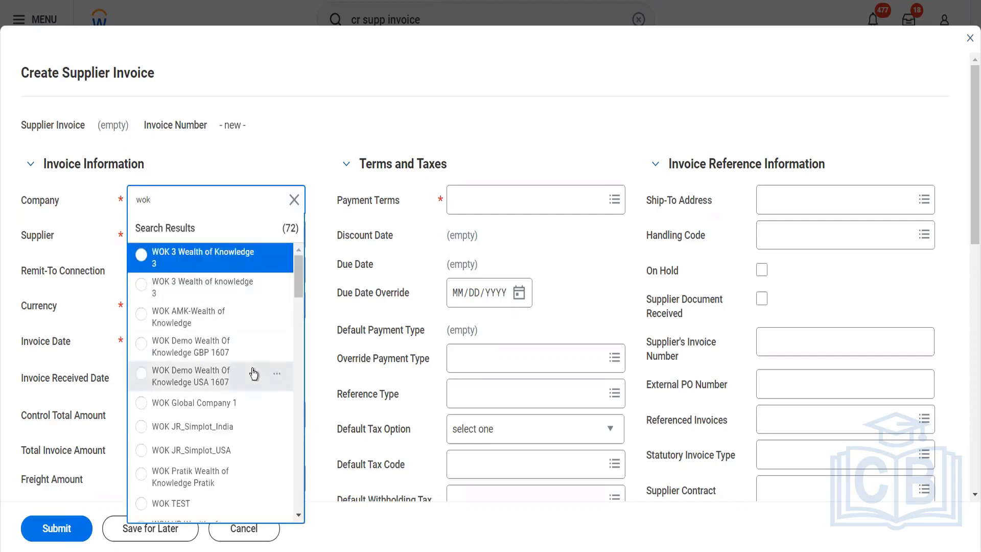
scroll(254, 374, "down", 3)
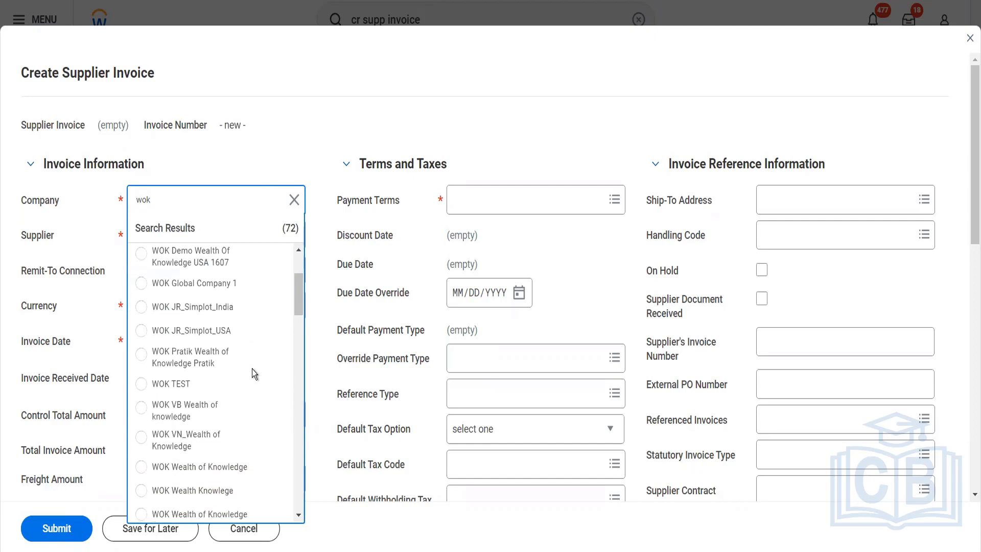
scroll(253, 369, "down", 1)
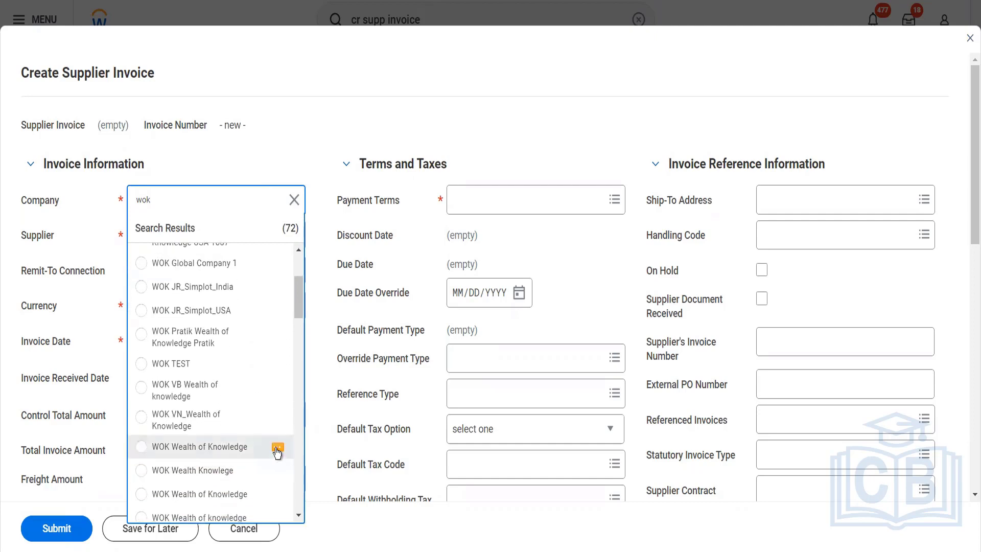
left_click(278, 448)
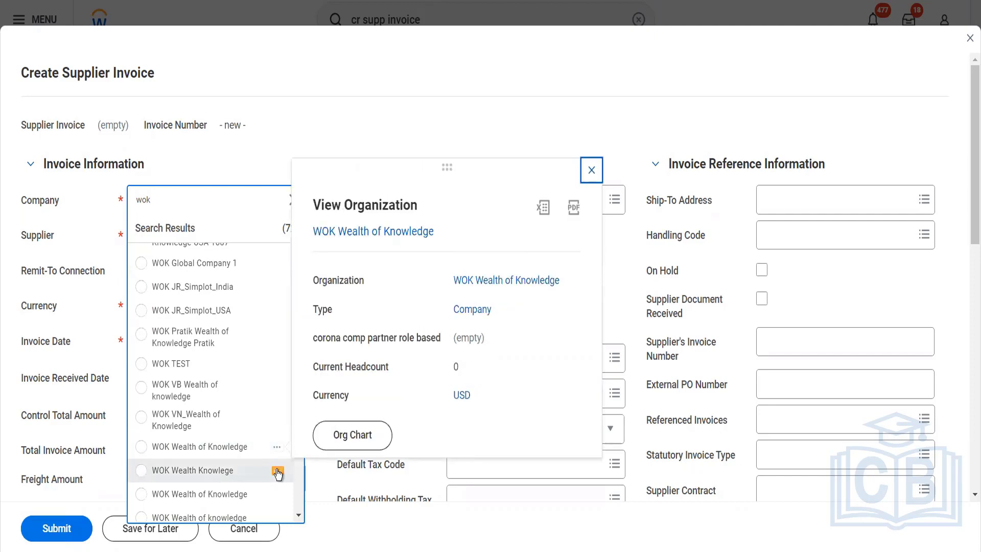
left_click(278, 472)
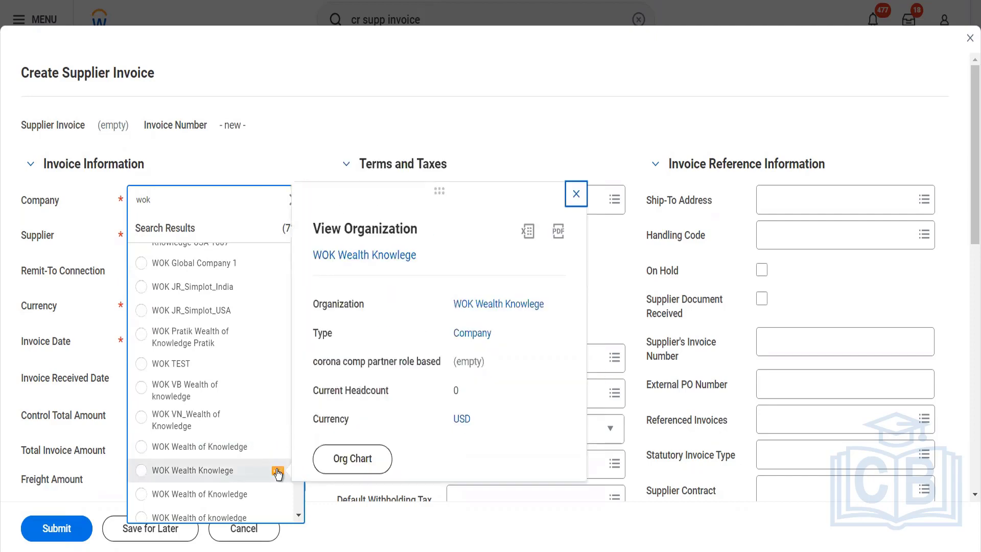
scroll(255, 467, "down", 3)
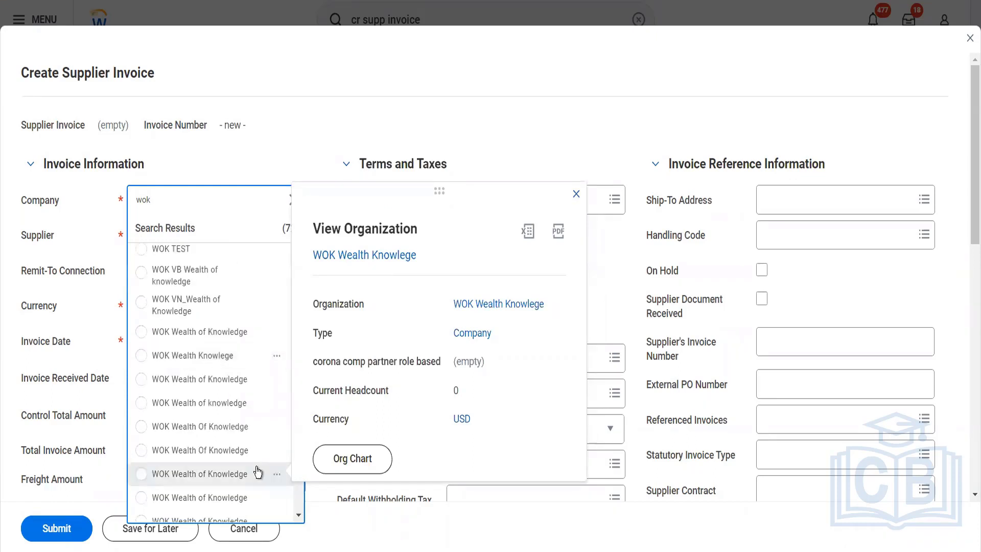
scroll(219, 449, "down", 5)
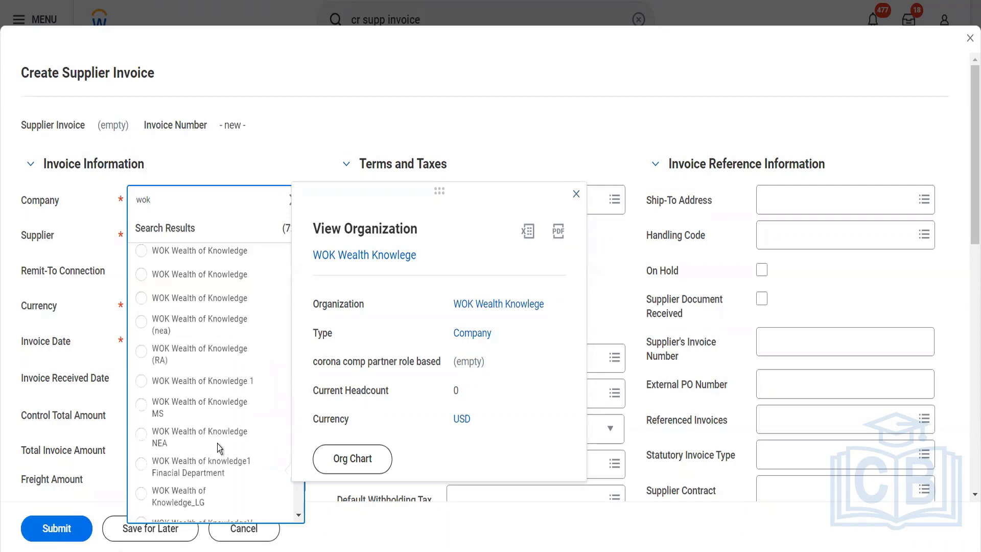
scroll(218, 448, "down", 2)
scroll(219, 447, "down", 5)
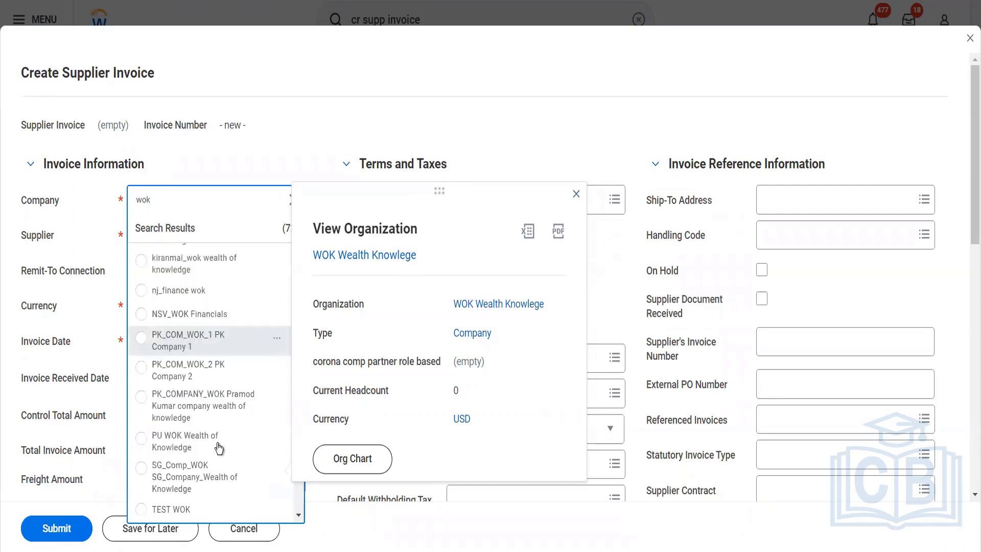
scroll(218, 447, "down", 4)
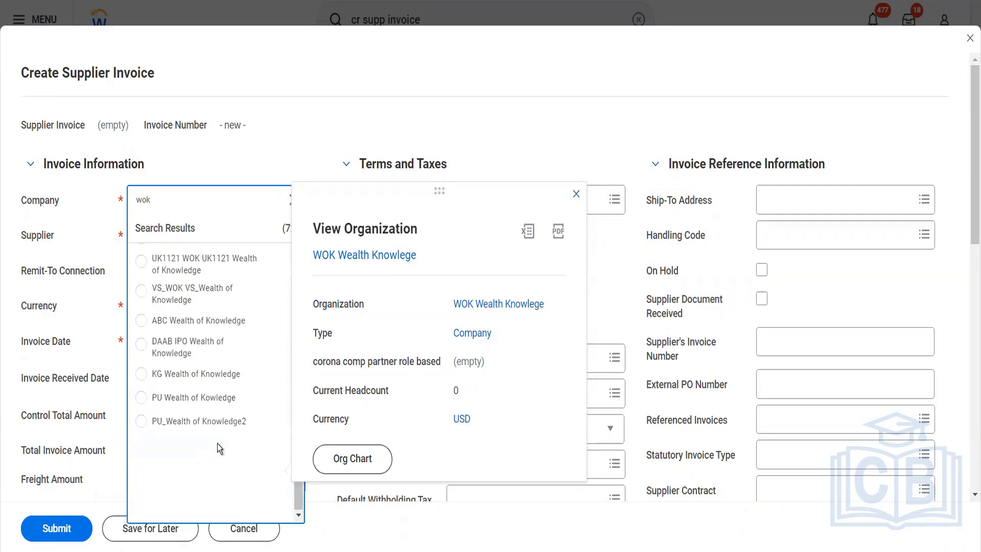
scroll(219, 448, "up", 10)
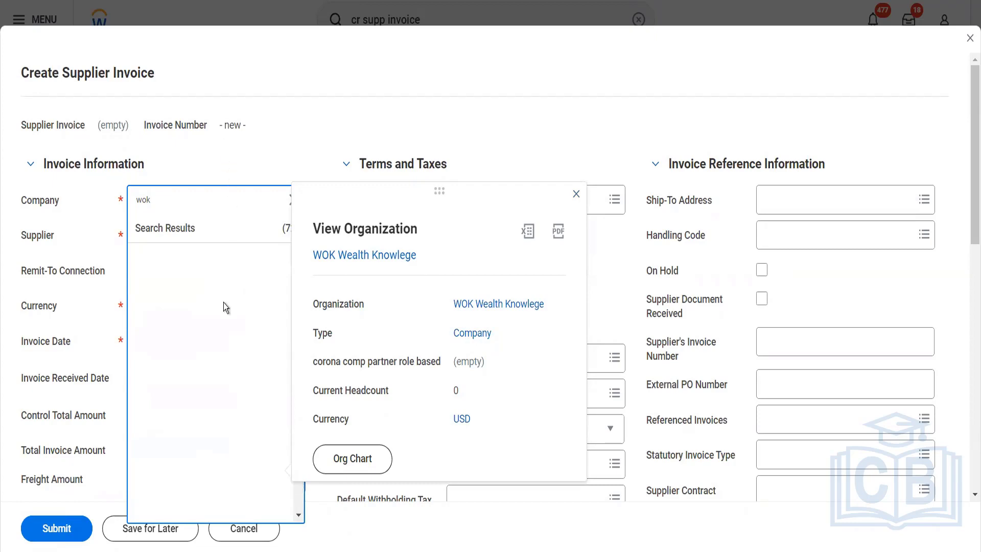
- Replace the company search with bgc and choose BGC Blinkit Grocery Delivery as the invoice's company
left_click(174, 203)
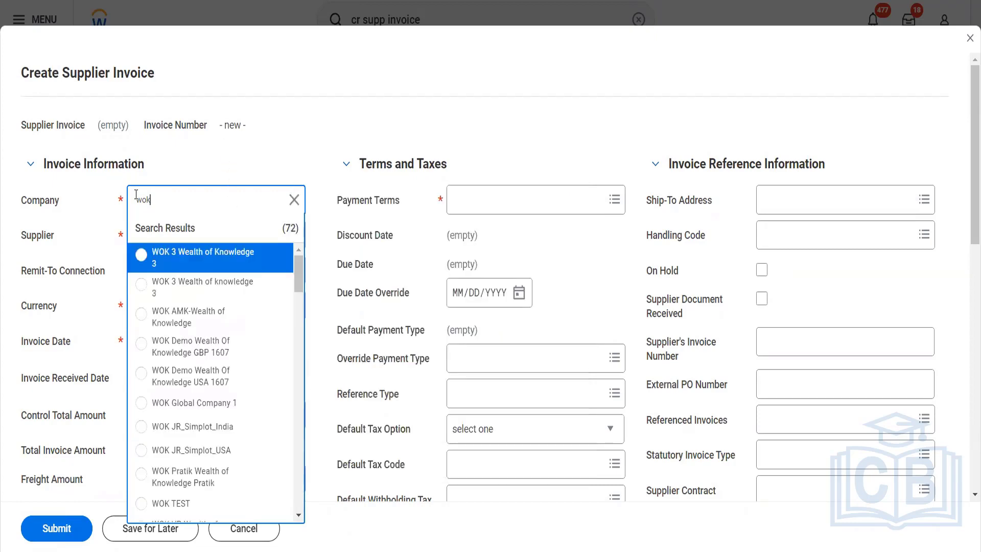
left_click_drag(136, 195, 115, 194)
left_click(154, 200)
key("BackSpace")
key("ctrl+a")
type("bgc")
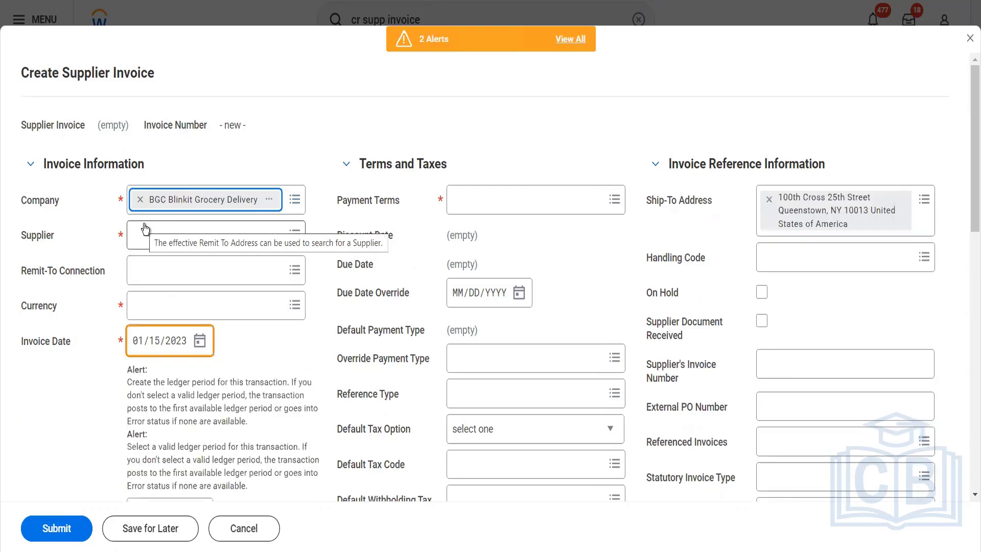
- Choose Fox Industries Blinkit from the Blinkit APAC Supplier group as the invoice's supplier
left_click(152, 235)
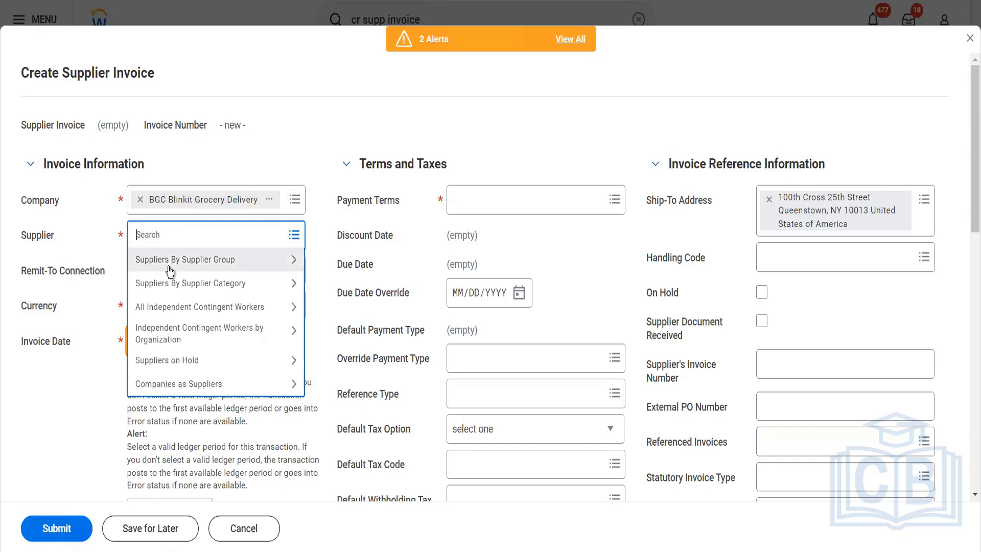
type("bgc")
key("Return")
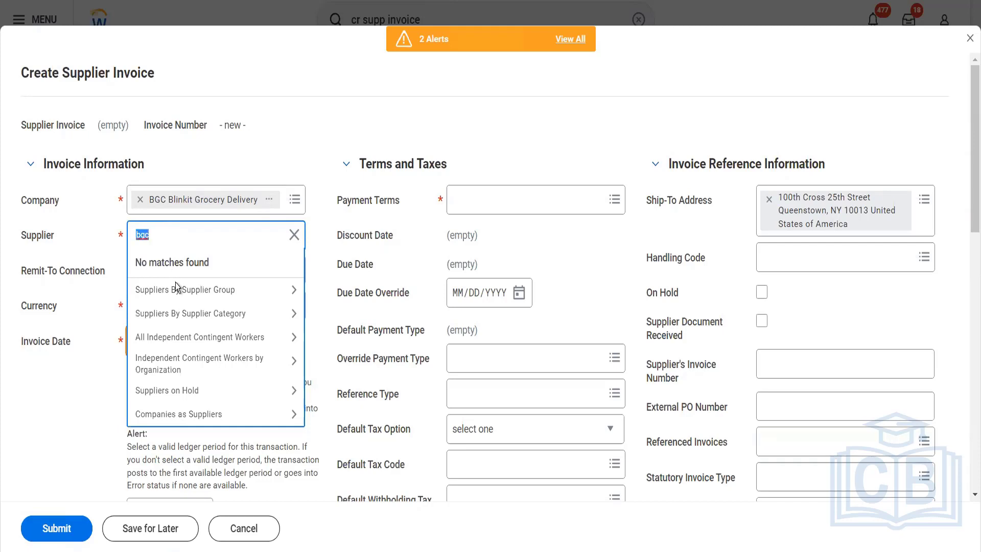
left_click(176, 284)
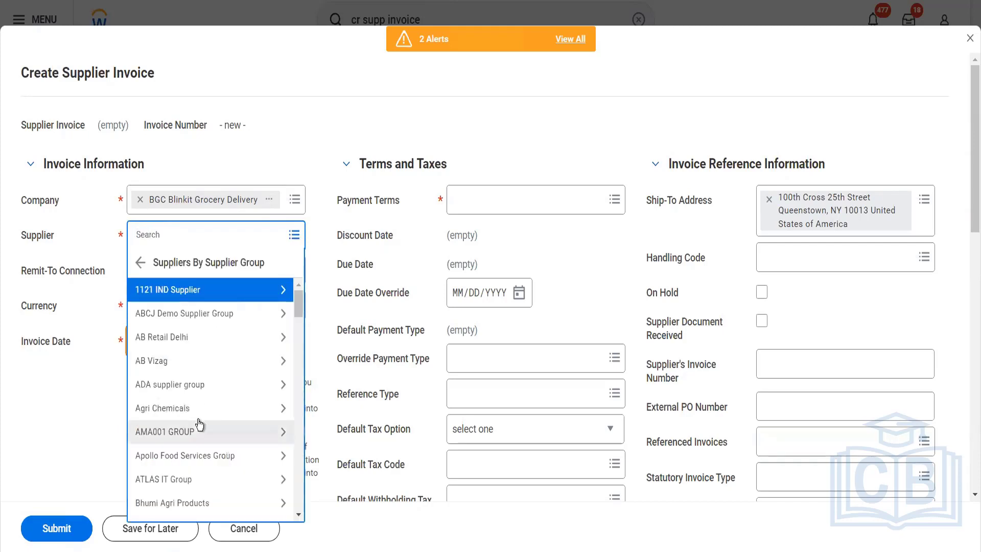
scroll(199, 425, "down", 3)
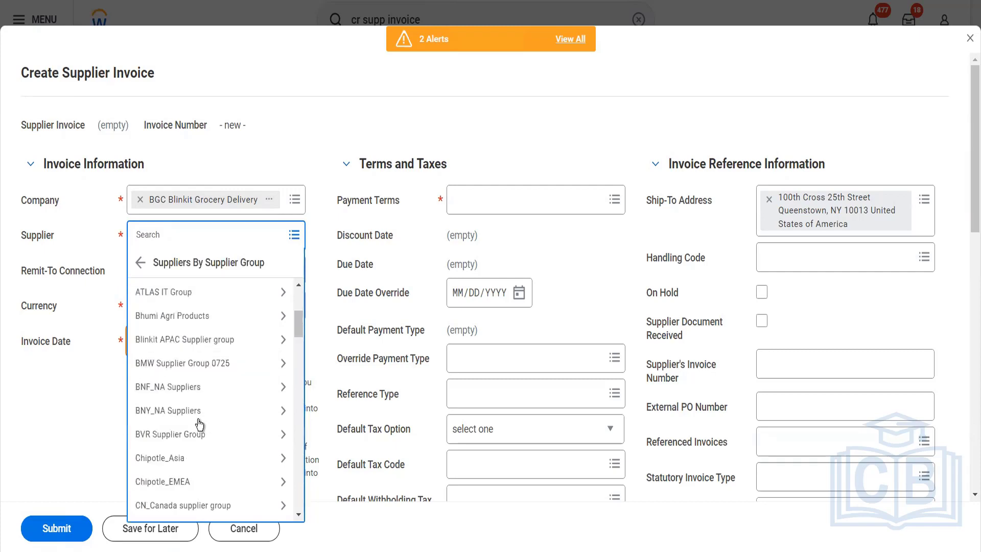
left_click(183, 336)
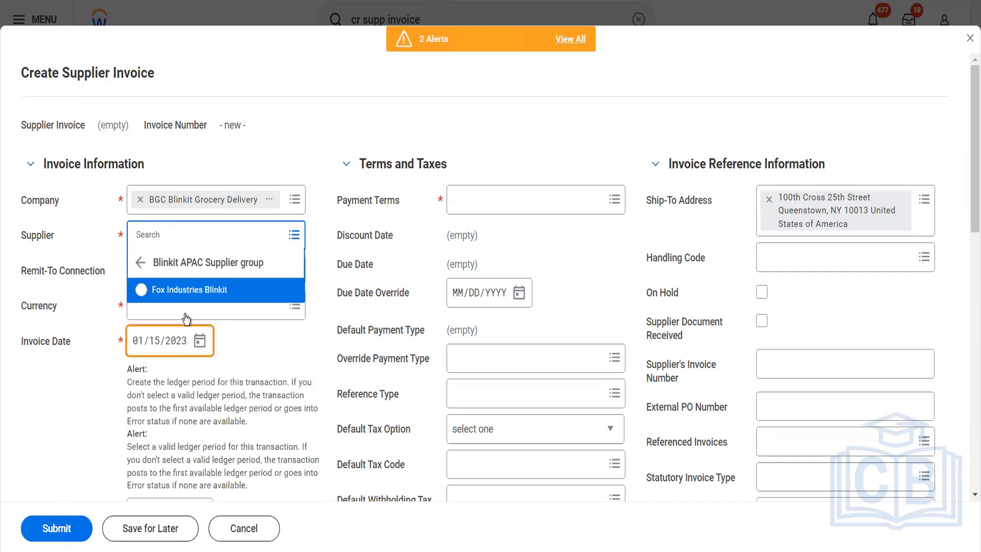
left_click(187, 291)
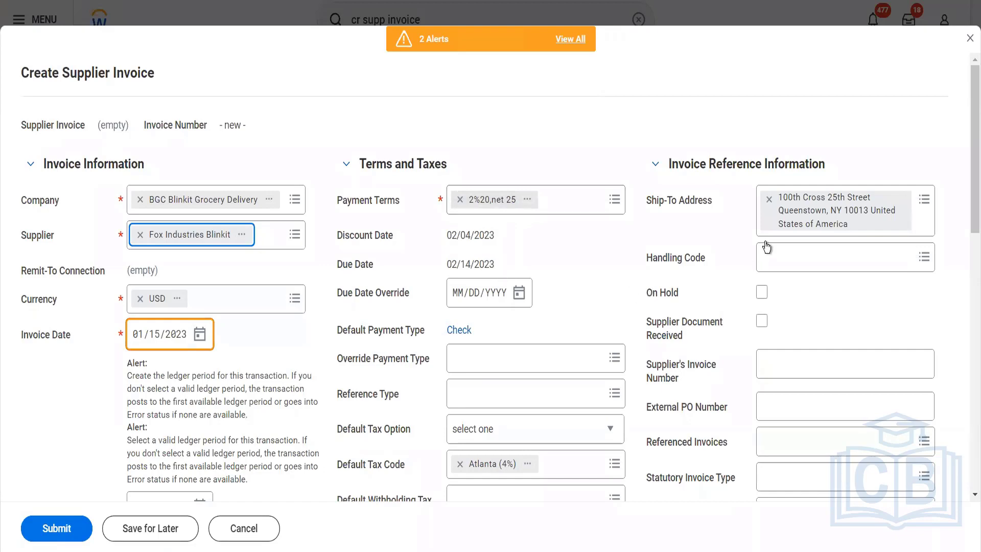
- Set the invoice received date to 01/15/2023 and the control total amount to 1500
scroll(768, 313, "down", 2)
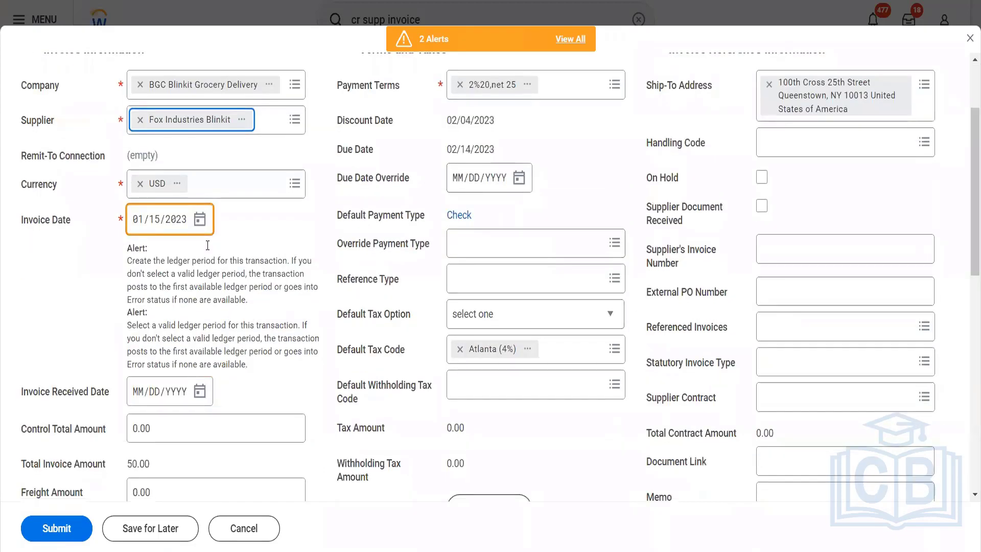
scroll(235, 352, "down", 2)
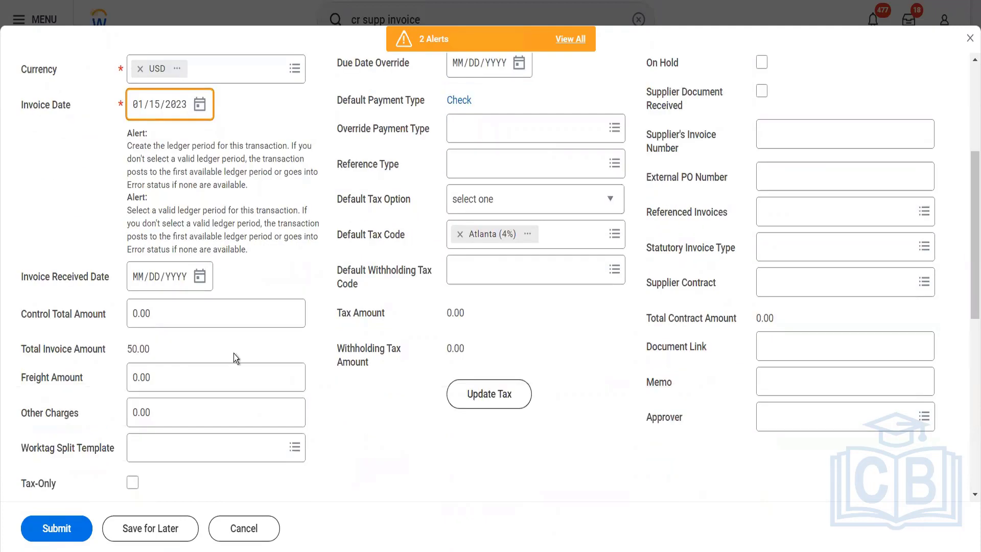
left_click(200, 278)
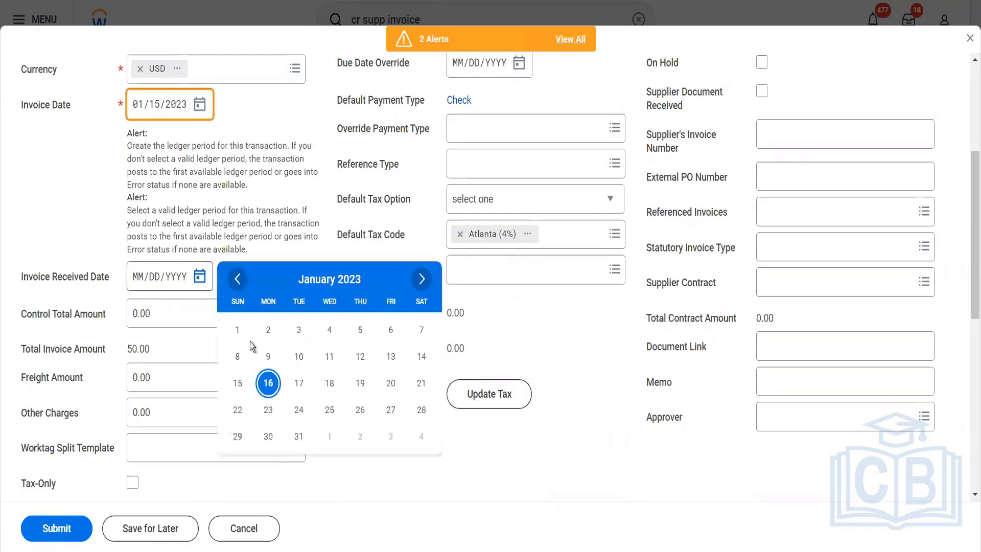
left_click(239, 382)
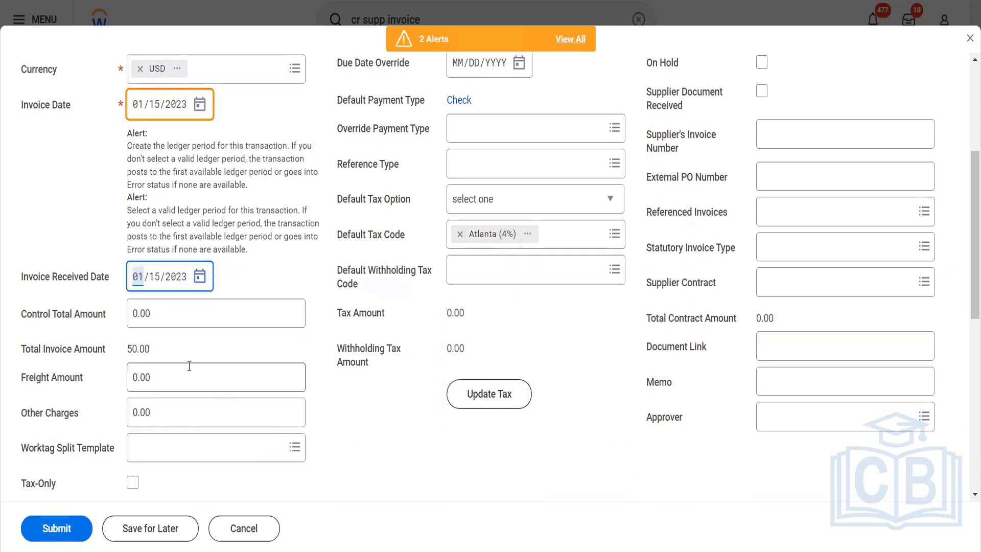
left_click(137, 313)
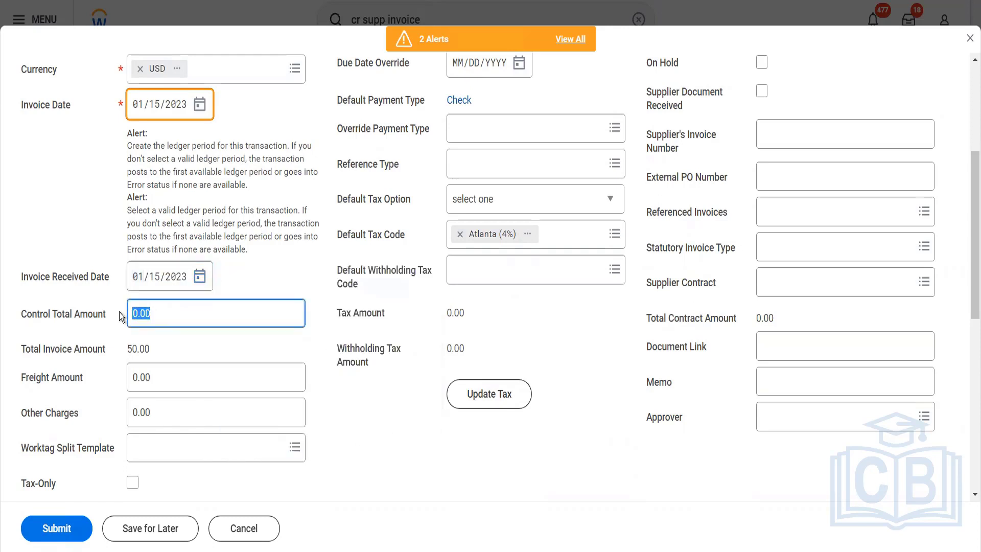
type("1500")
key("Tab")
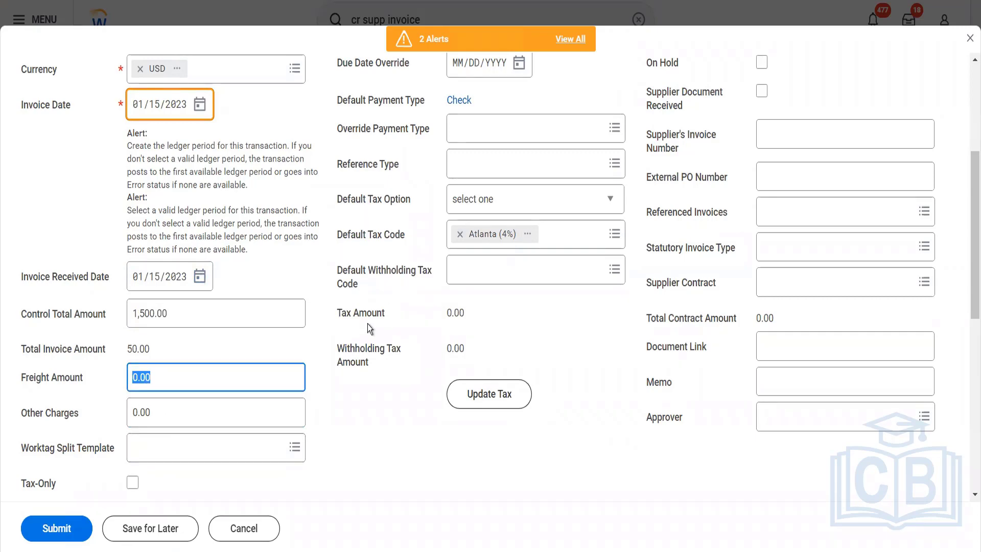
- Review the override payment type options without choosing one and remove Atlanta (4%) from the default tax code
scroll(474, 204, "up", 2)
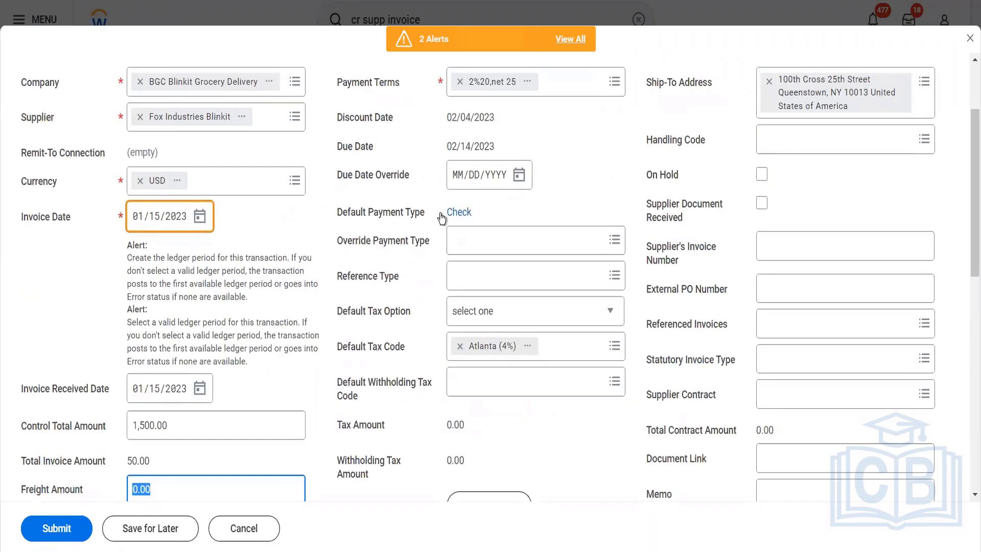
left_click(490, 252)
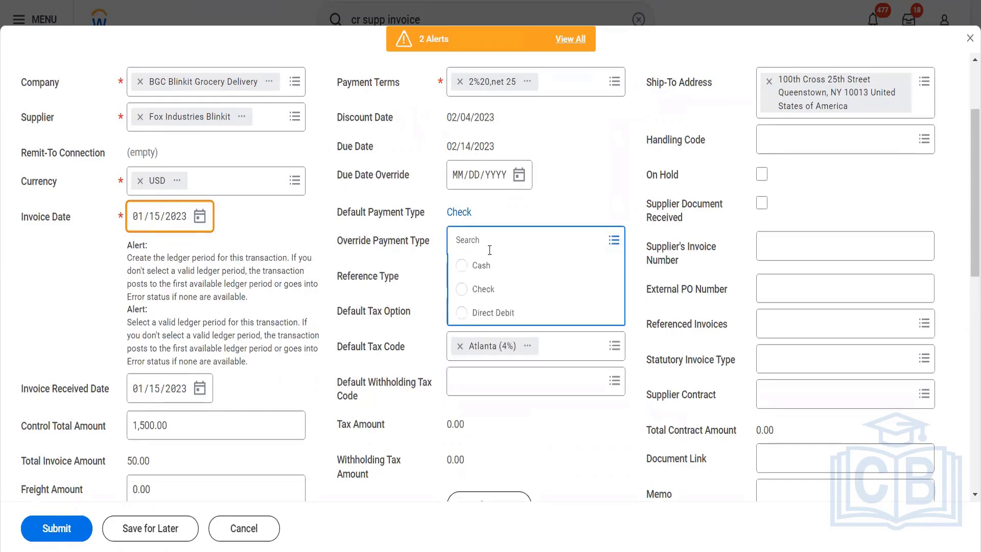
left_click(501, 419)
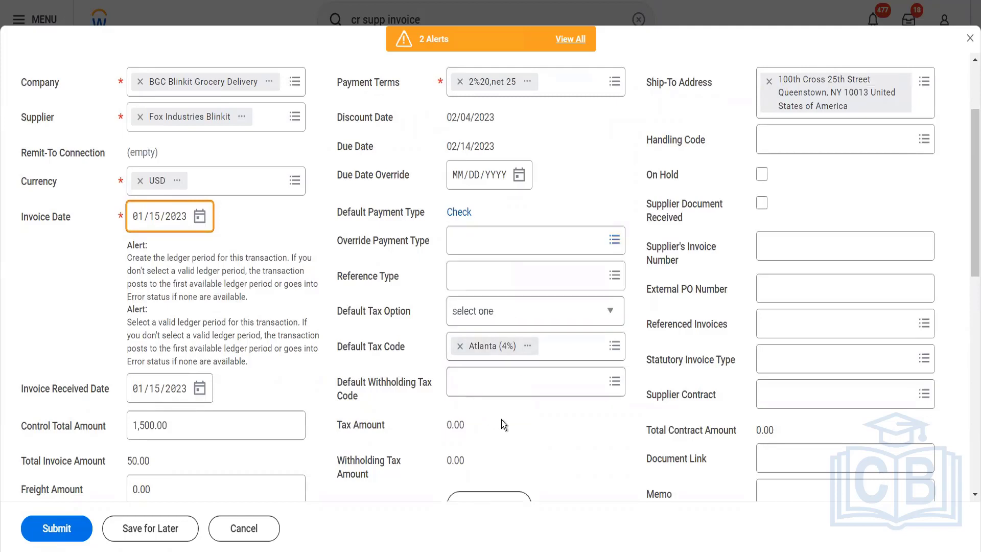
left_click(459, 347)
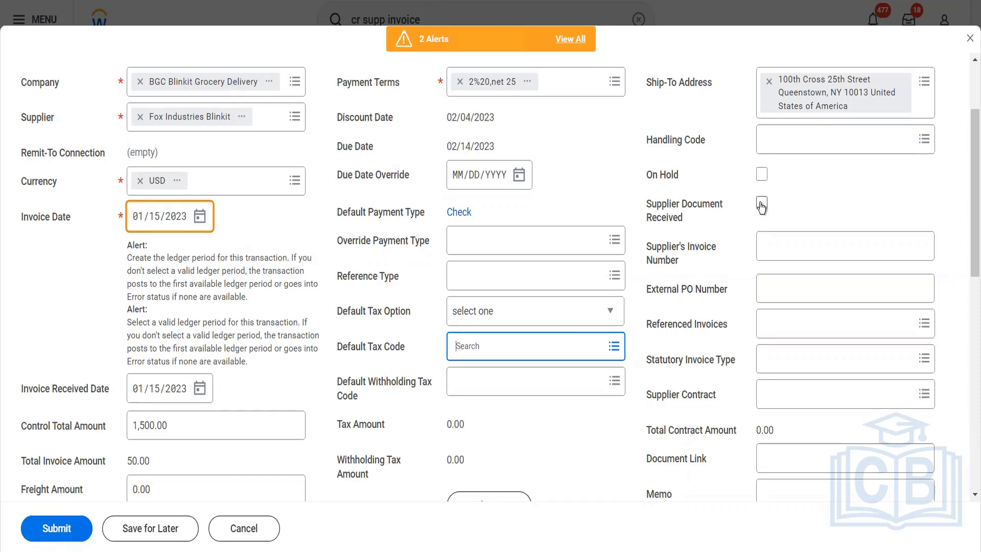
- Mark the supplier document as received and enter 545454654 as the supplier's invoice number
left_click(761, 203)
left_click(773, 250)
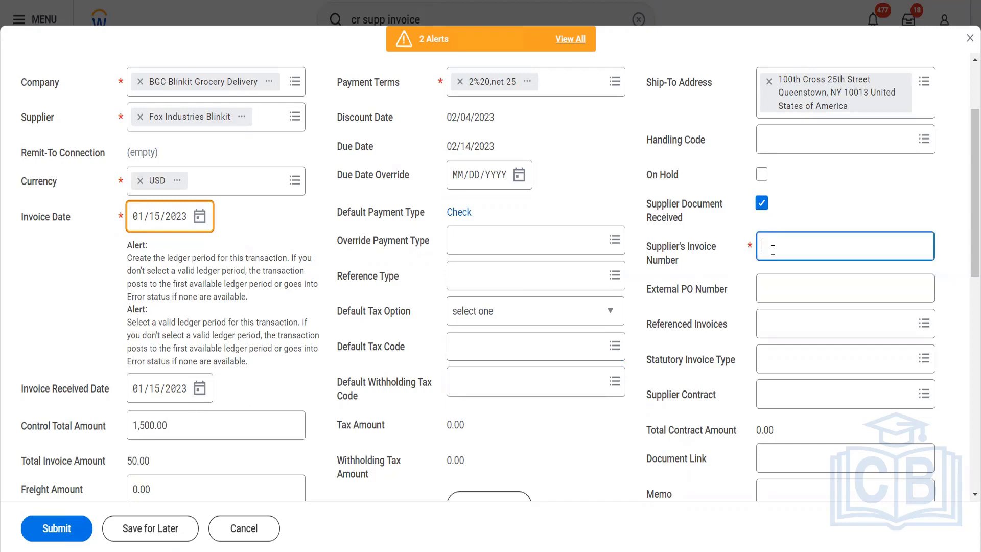
type("545454654")
left_click(776, 290)
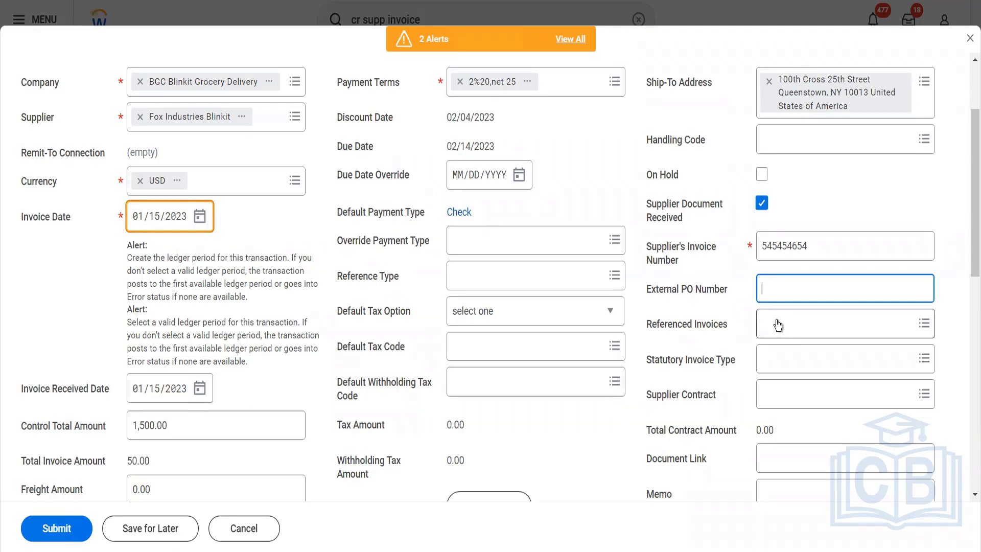
- Check the statutory invoice type and approver choices, and read the spend category notice on the Cartons invoice line
left_click(767, 364)
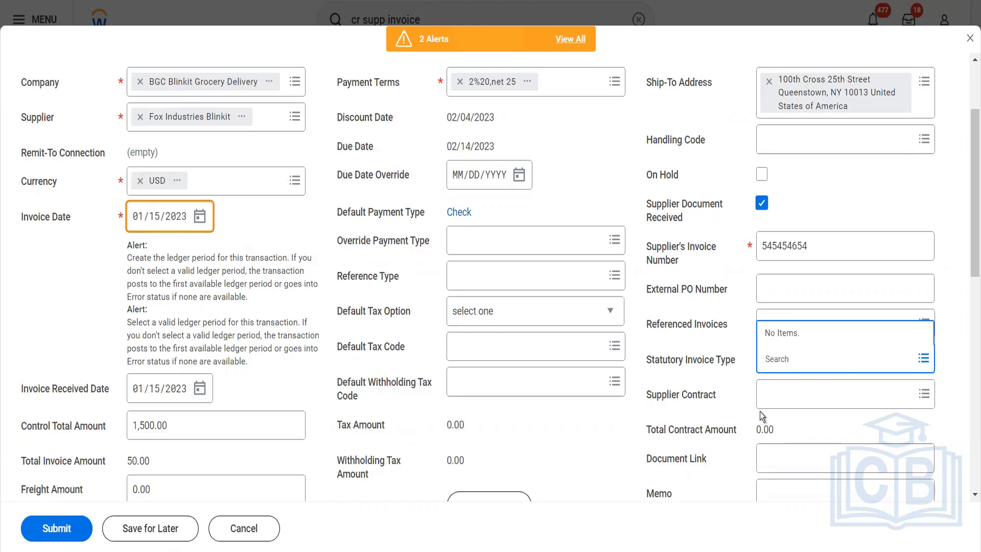
left_click(798, 422)
scroll(798, 422, "down", 3)
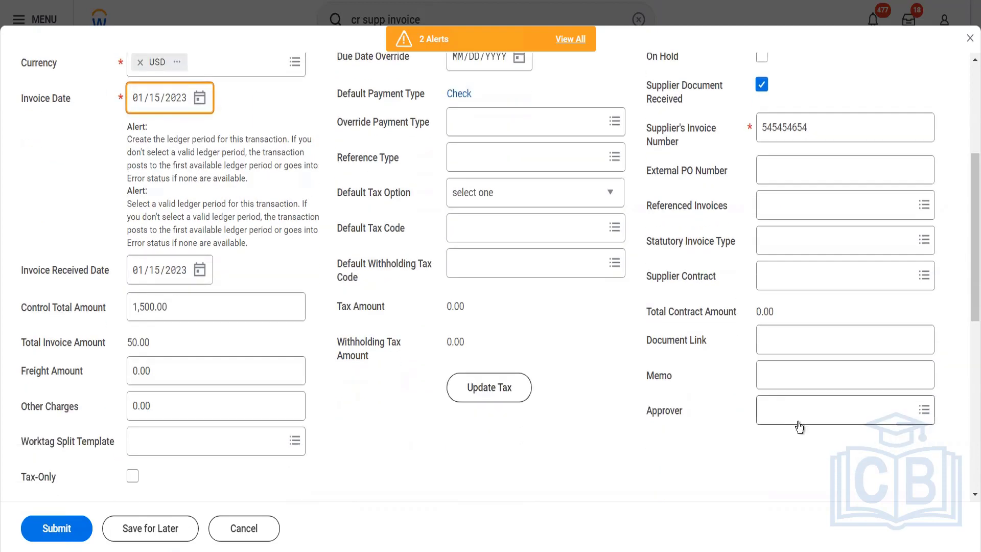
left_click(759, 418)
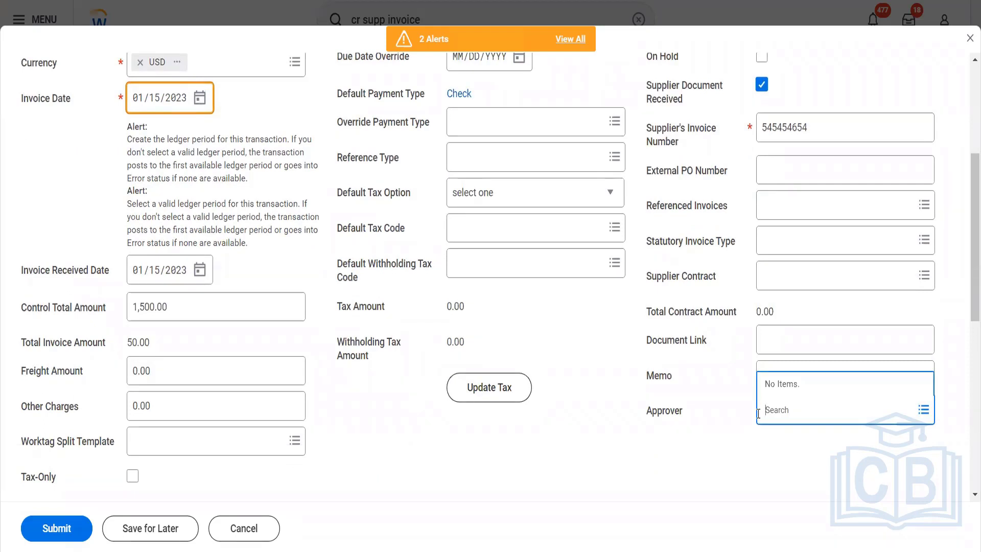
left_click(609, 432)
scroll(609, 431, "down", 3)
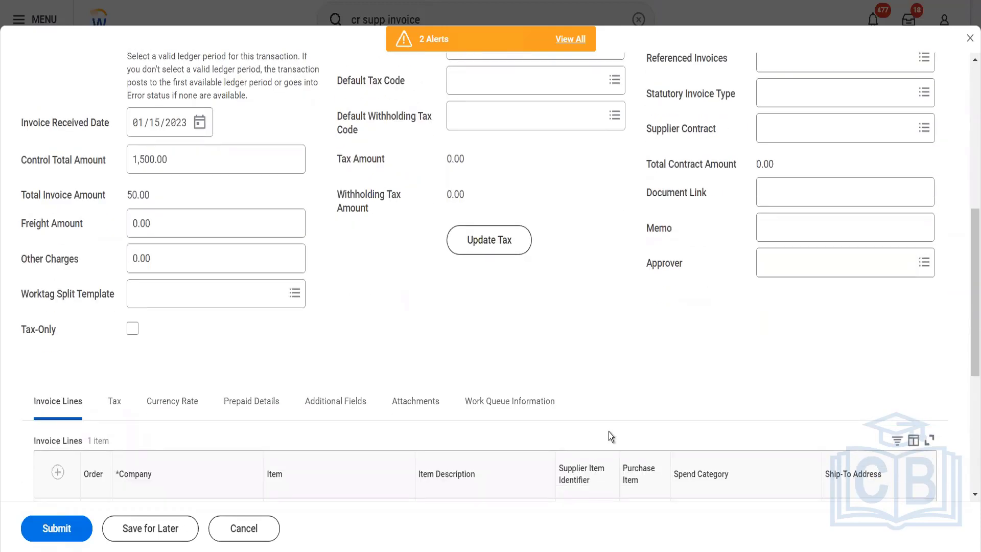
scroll(608, 431, "down", 3)
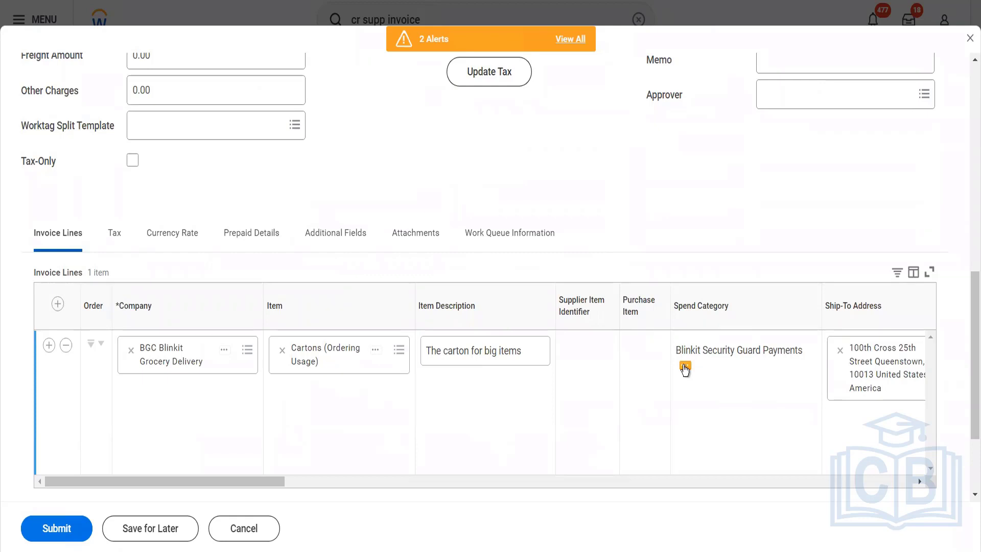
mouse_move(685, 368)
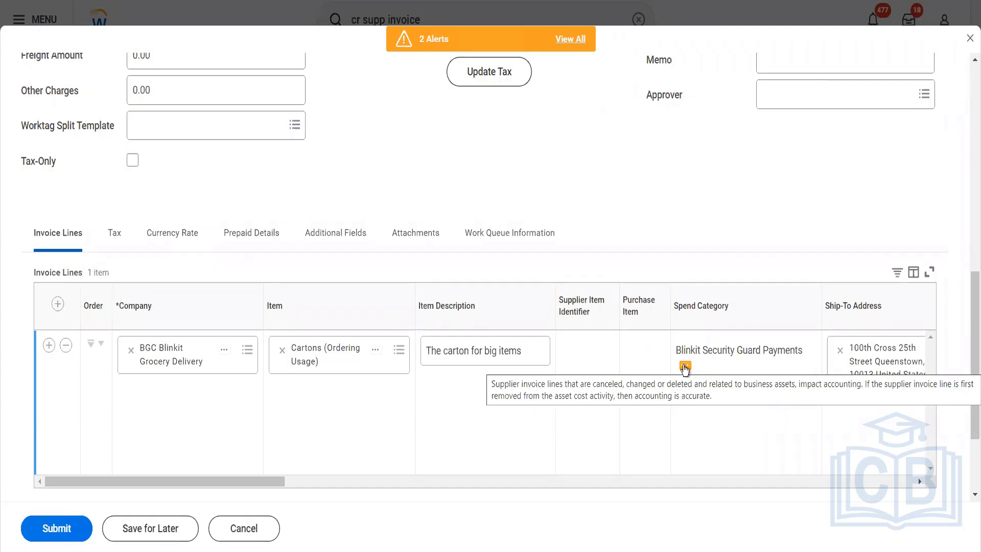
- Set the quantity of the Cartons invoice line to 30
left_click_drag(256, 483, 586, 470)
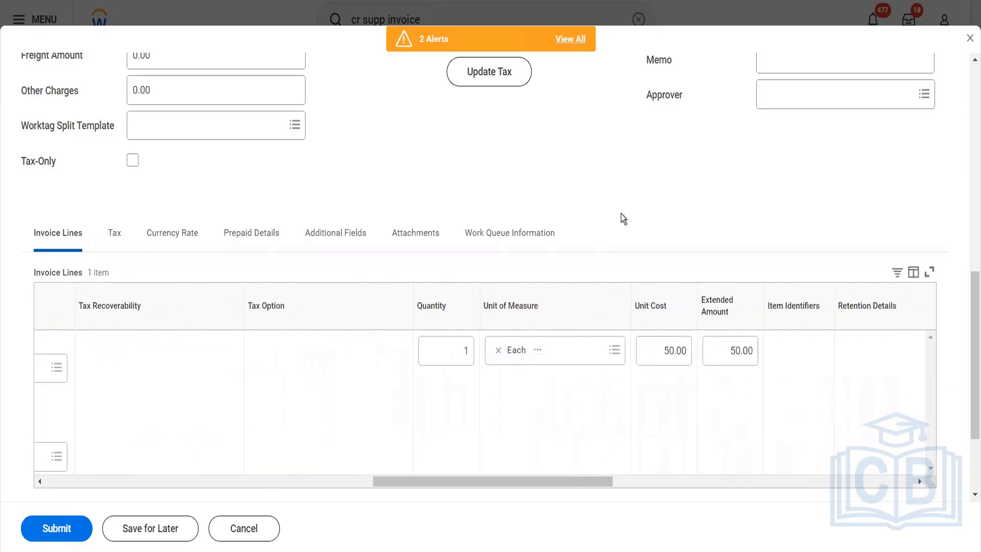
scroll(621, 213, "up", 3)
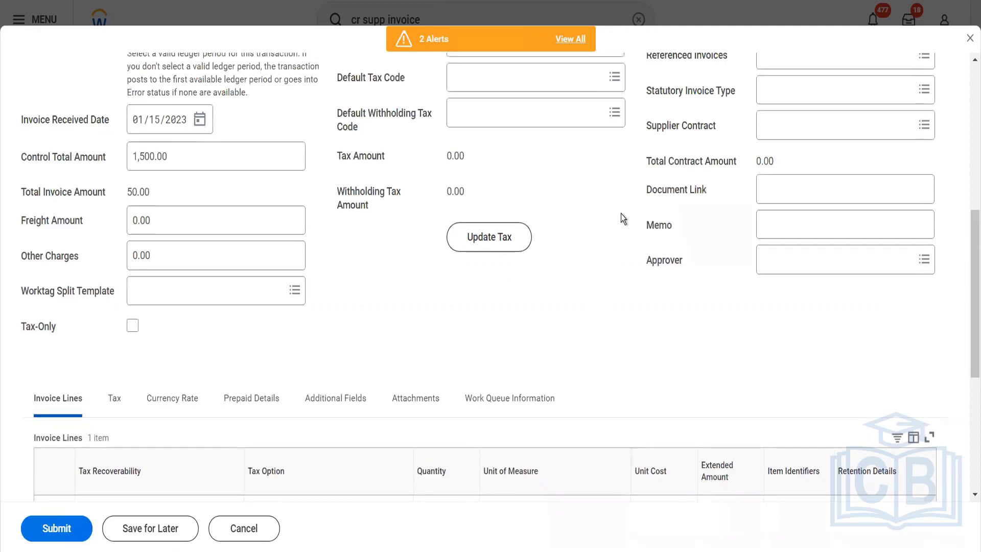
scroll(607, 323, "down", 5)
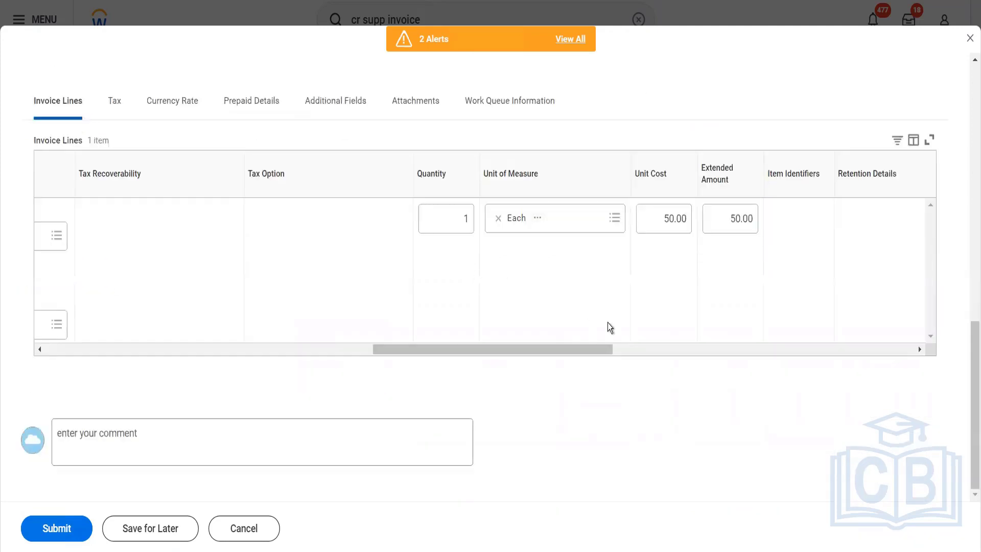
left_click(463, 225)
type("30")
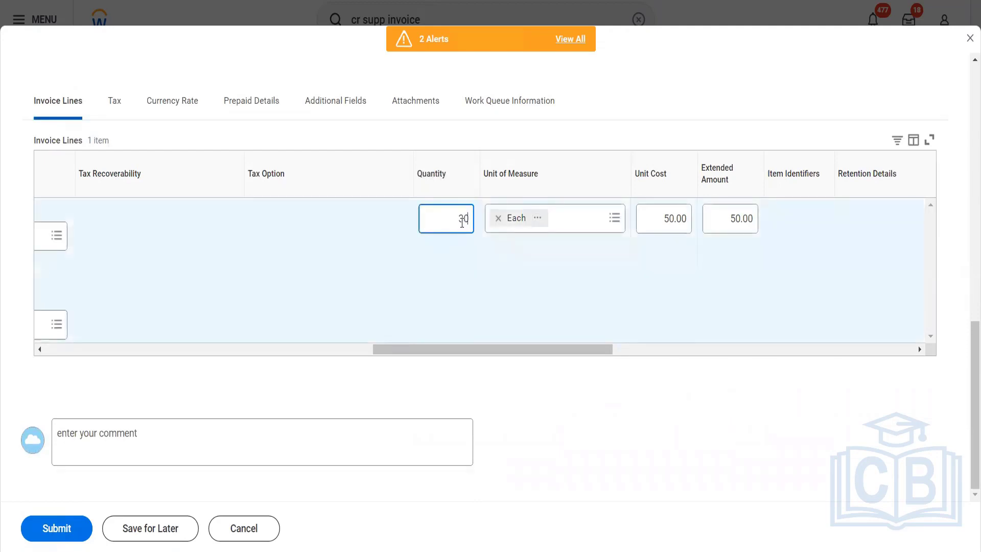
key("Tab")
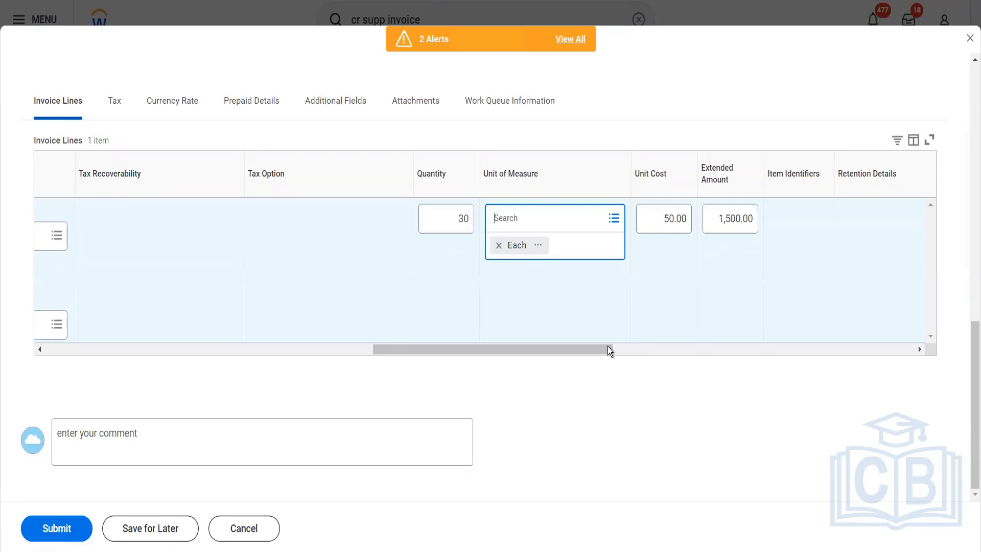
- Search the invoice line's cost centers for blinkit and choose BFC Blinkit Facilities
left_click_drag(593, 346, 785, 352)
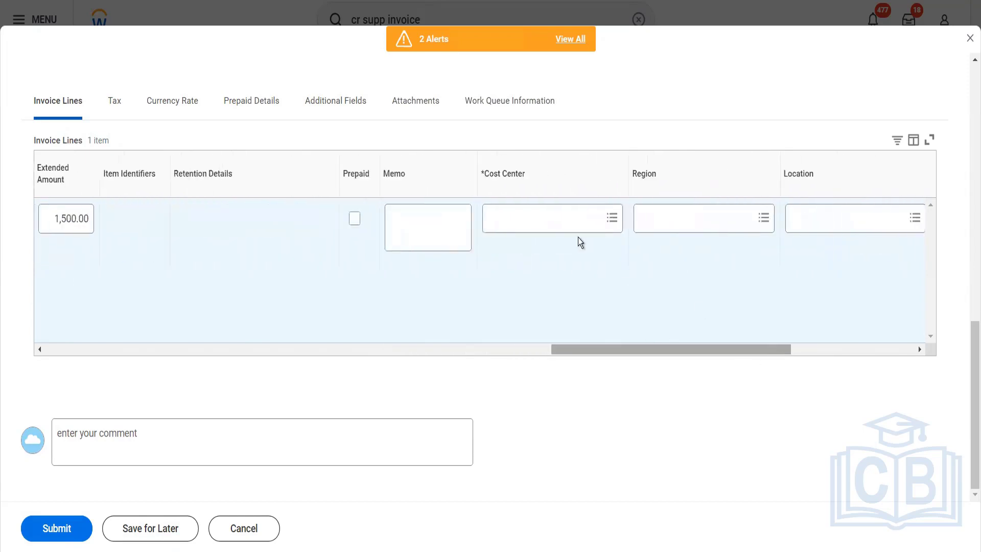
left_click(560, 220)
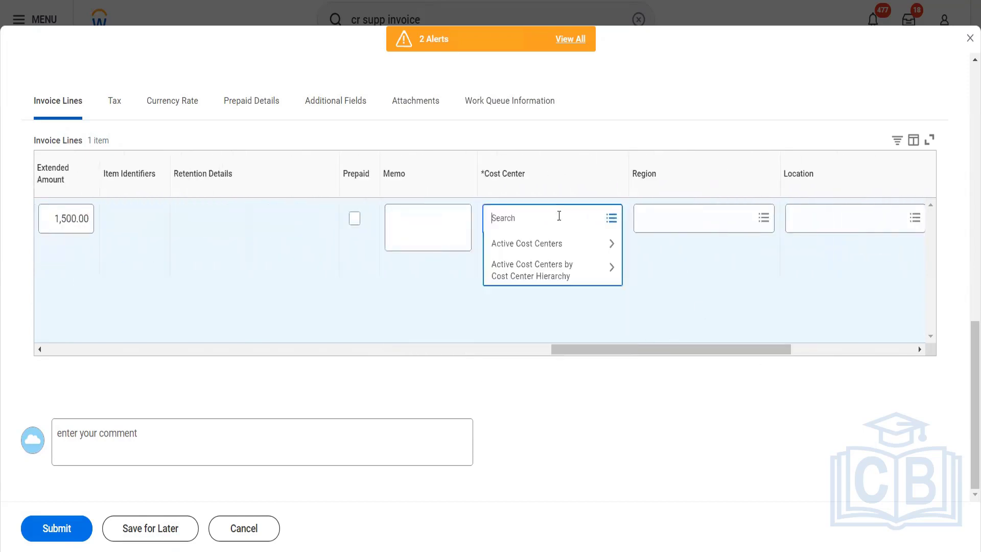
type("blinkit")
key("Return")
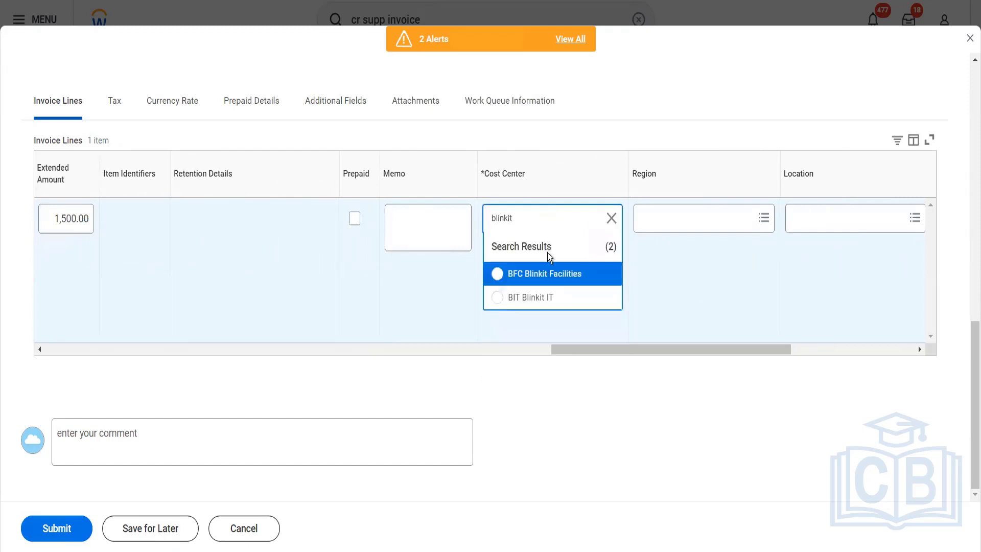
key("Return")
- Search the invoice line's regions for emea and choose the first EMEA entry
left_click(659, 217)
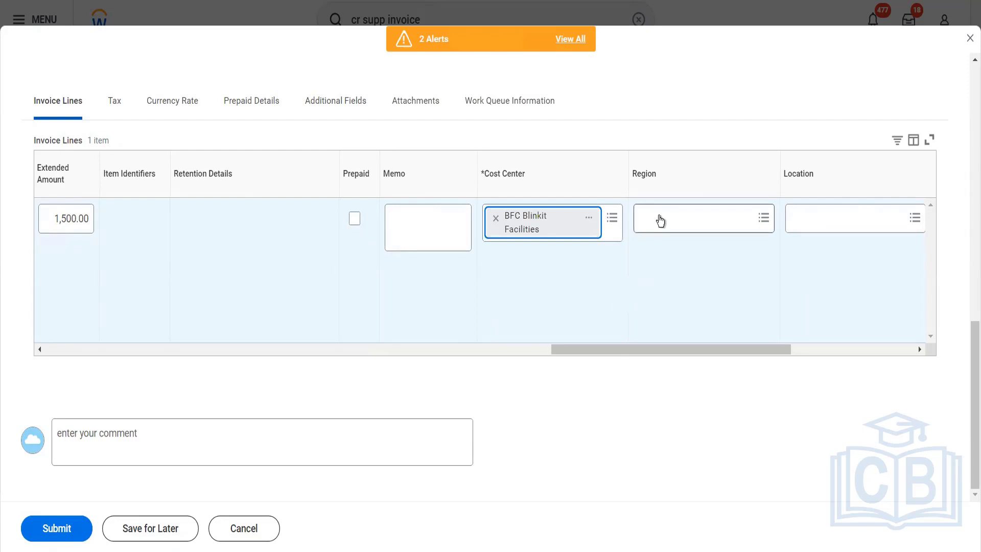
type("eme")
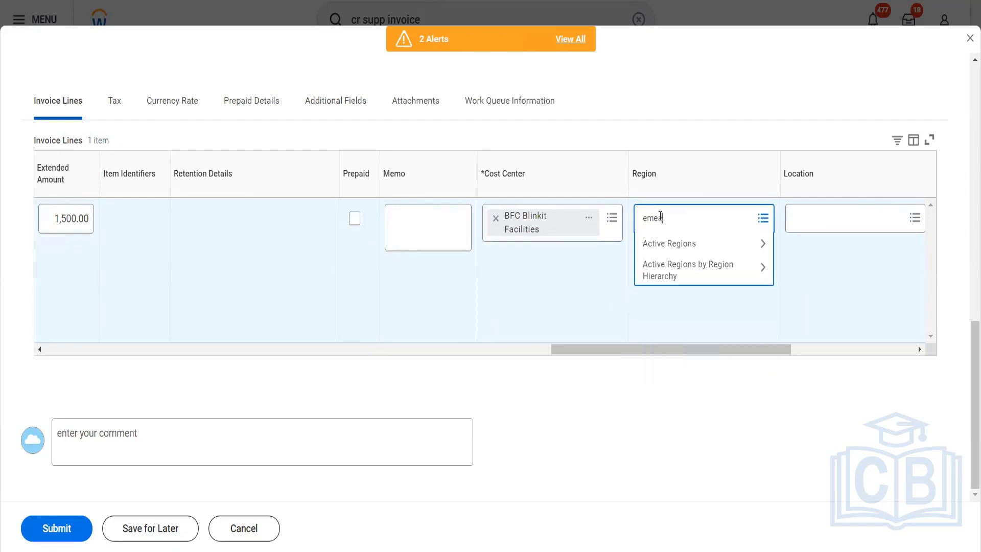
type("a")
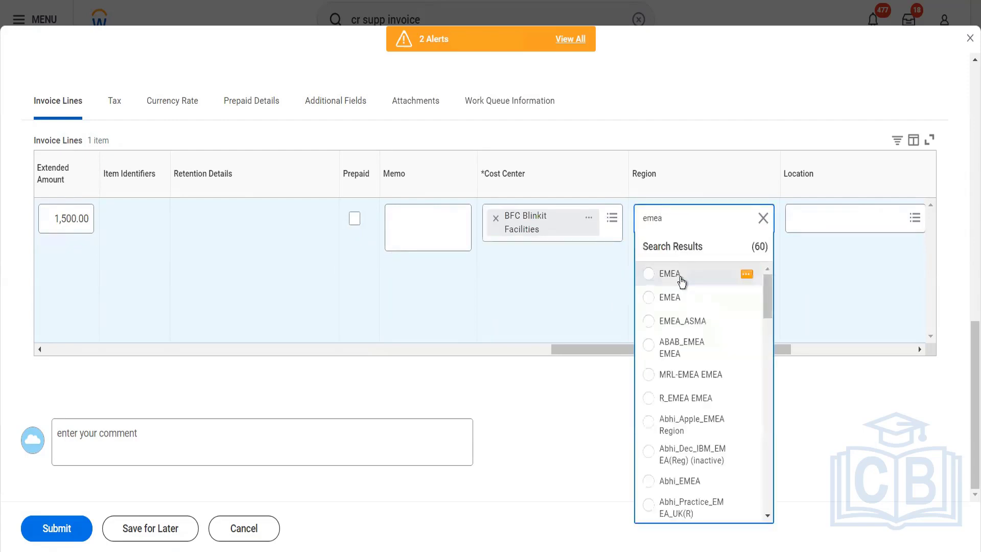
left_click(682, 280)
- Submit the supplier invoice and choose to be notified later about its processing
left_click_drag(721, 347, 830, 366)
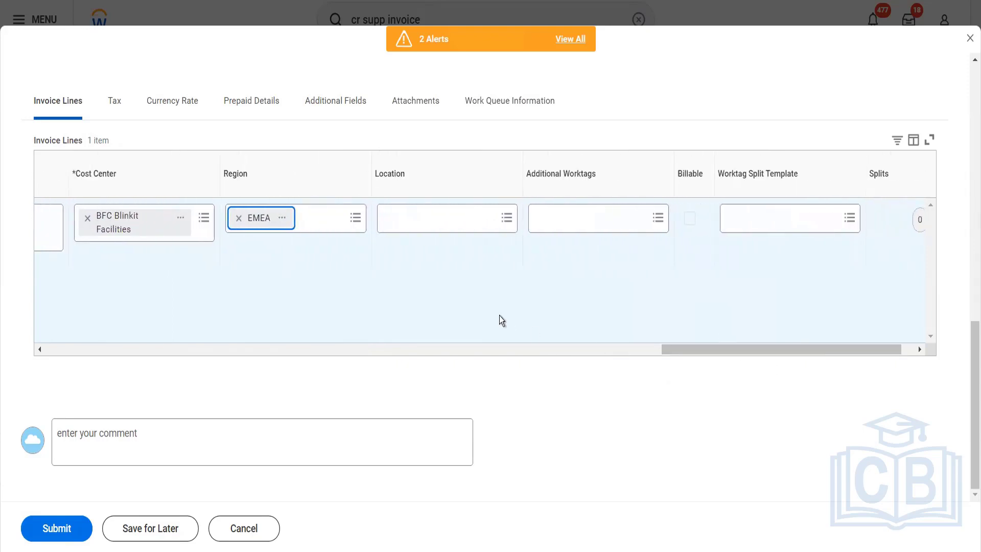
left_click(79, 528)
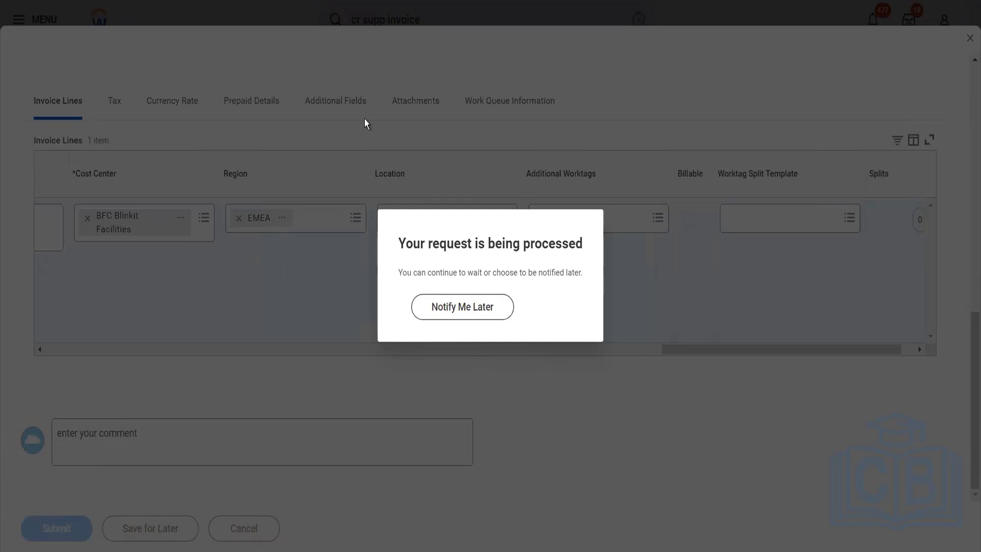
left_click(445, 313)
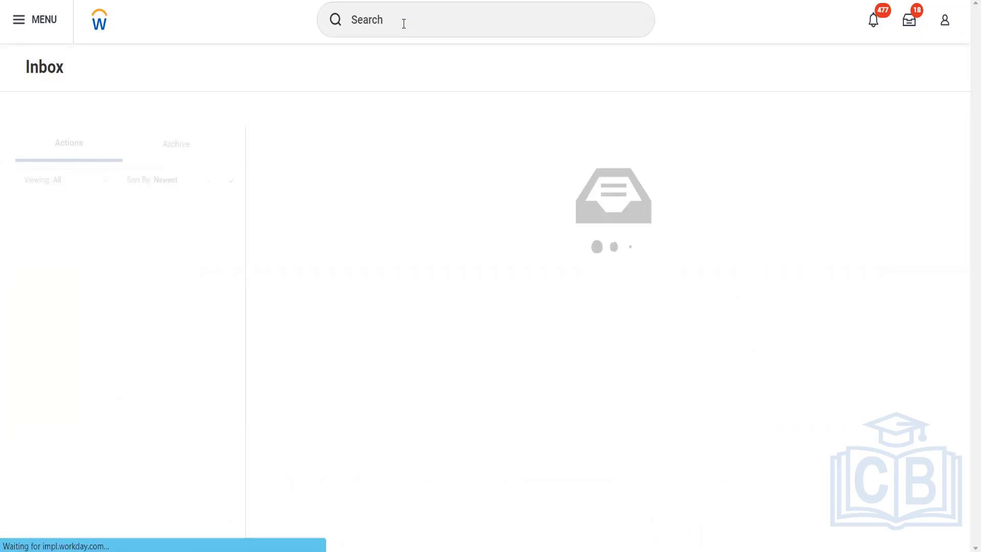
- Search for "Find supp invoice" and open the Find Supplier Invoices report
left_click(403, 23)
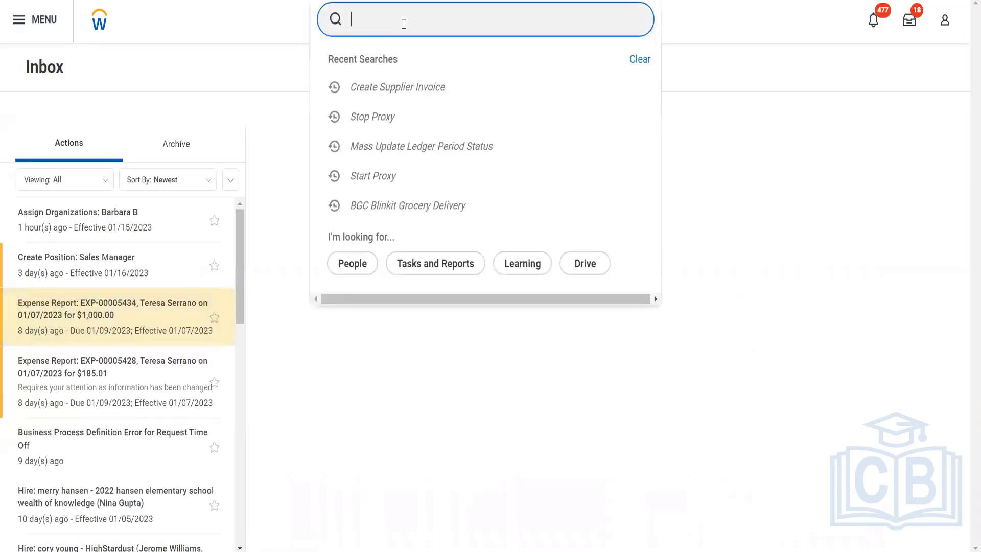
type("q")
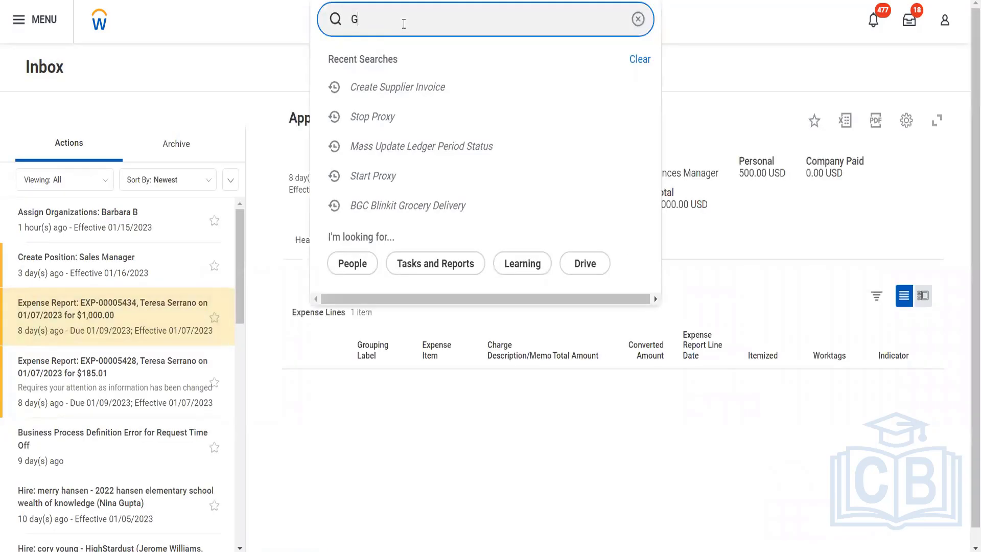
key("BackSpace")
type("Find supp invoice")
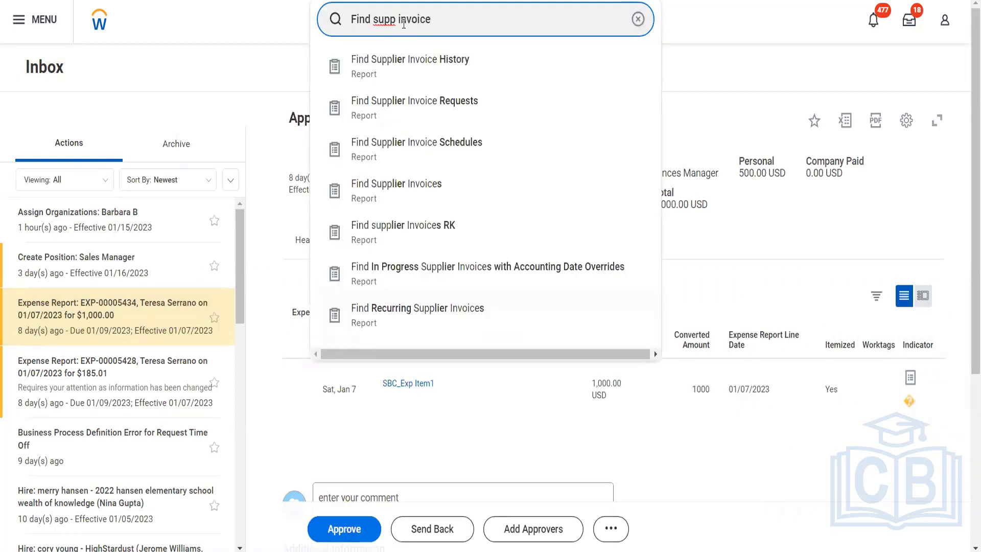
left_click(406, 184)
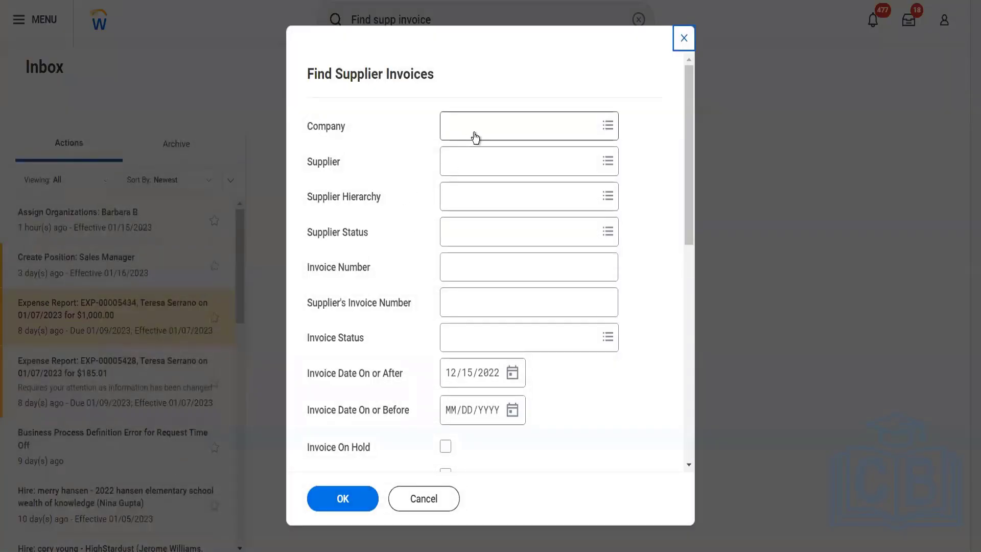
- Run the Find Supplier Invoices report for the company BGC Blinkit Grocery Delivery
left_click(474, 135)
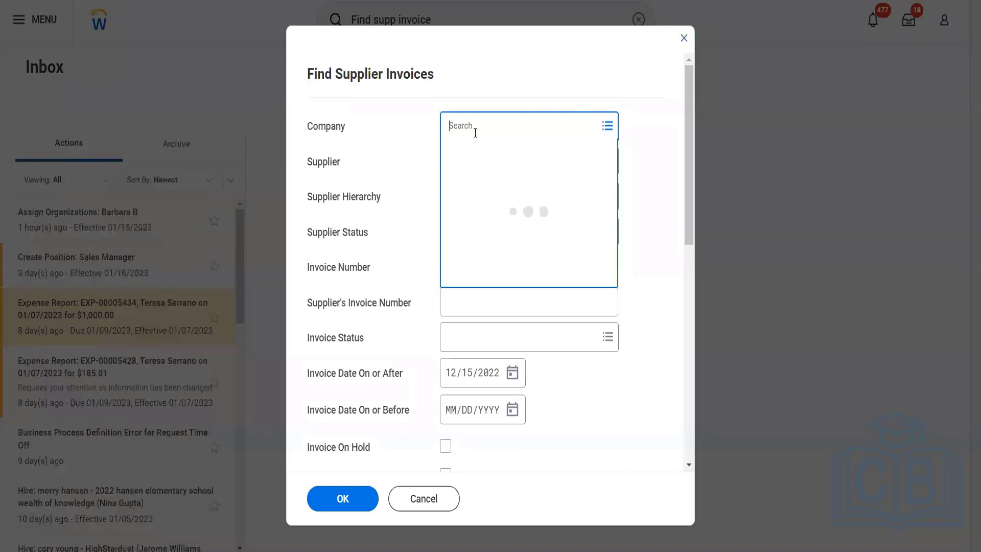
type("bgc")
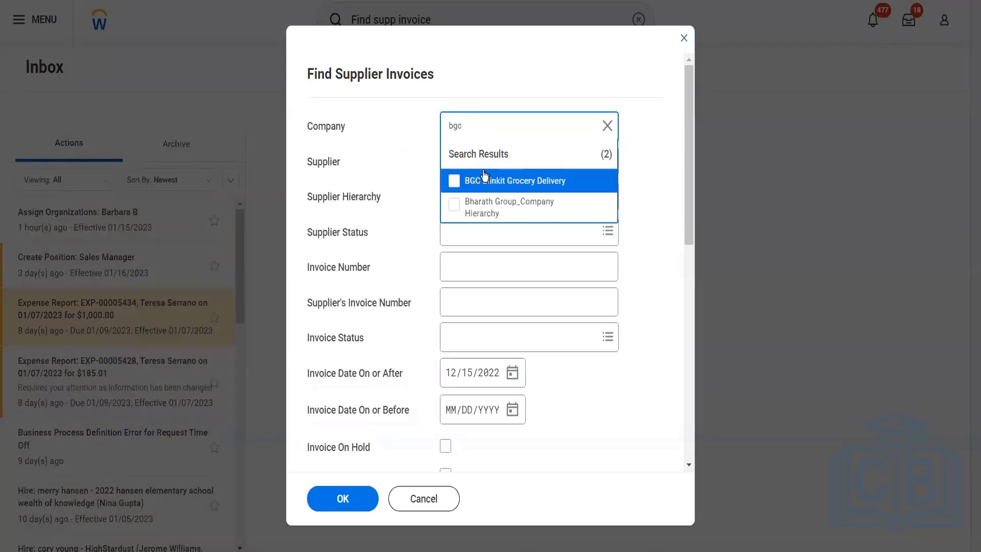
left_click(492, 179)
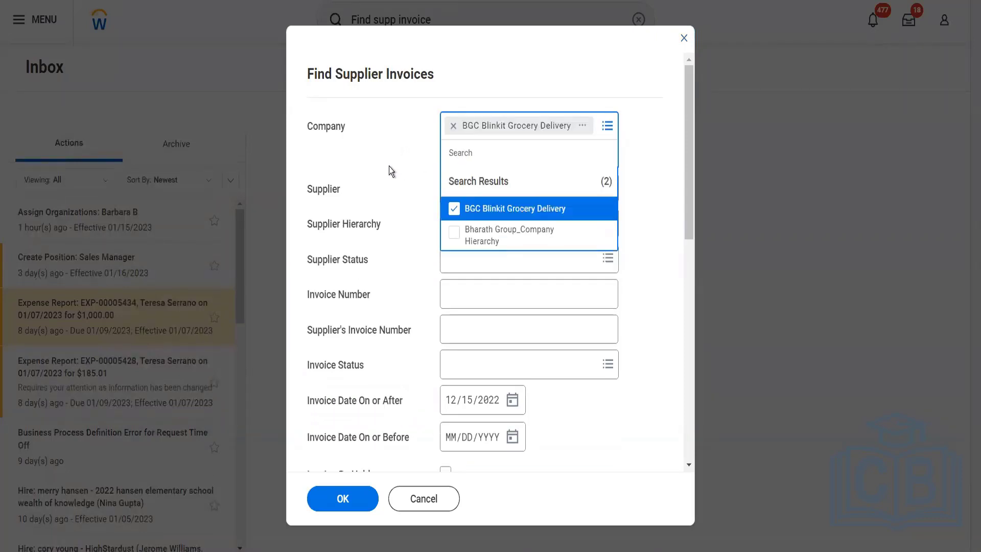
left_click(377, 307)
left_click(353, 494)
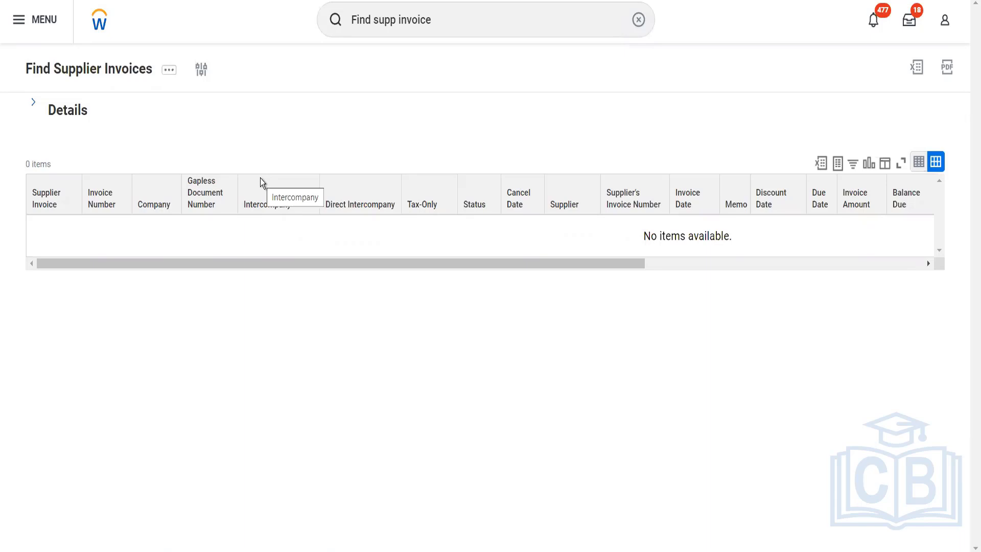
- Search for "cr sup invoice" and open the Create Supplier Invoice task
left_click(440, 23)
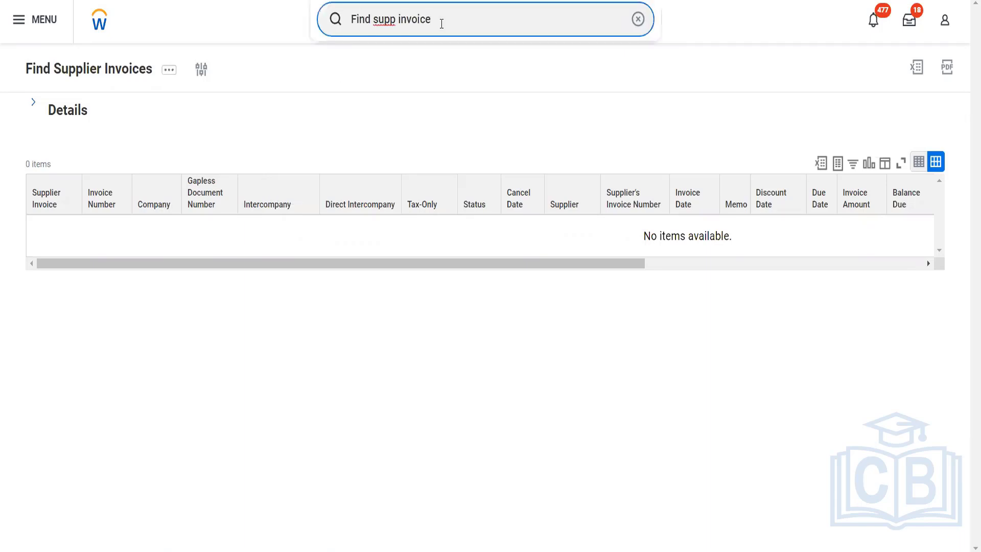
left_click_drag(440, 23, 341, 20)
type("cr supp")
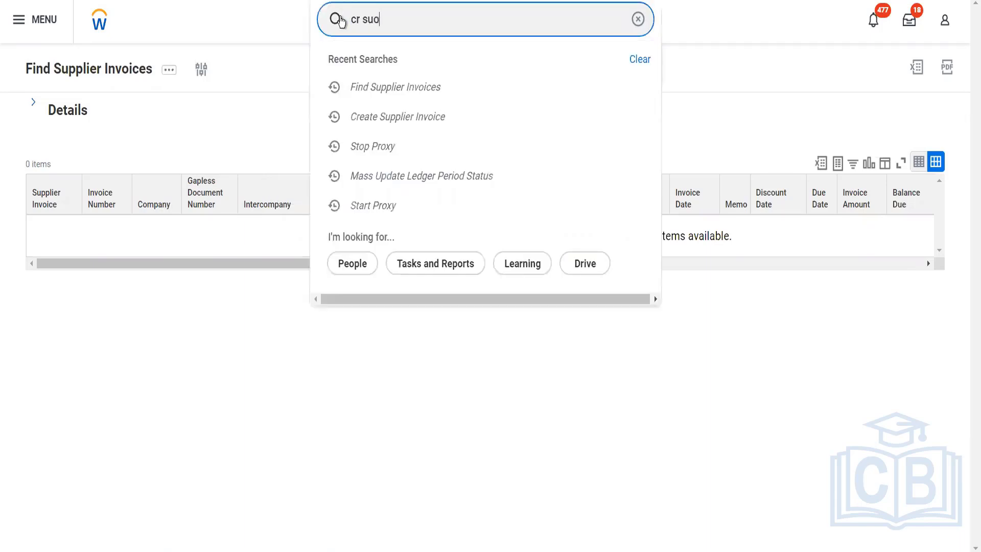
key("BackSpace")
key("BackSpace")
type("p invoice")
key("BackSpace")
key("BackSpace")
key("BackSpace")
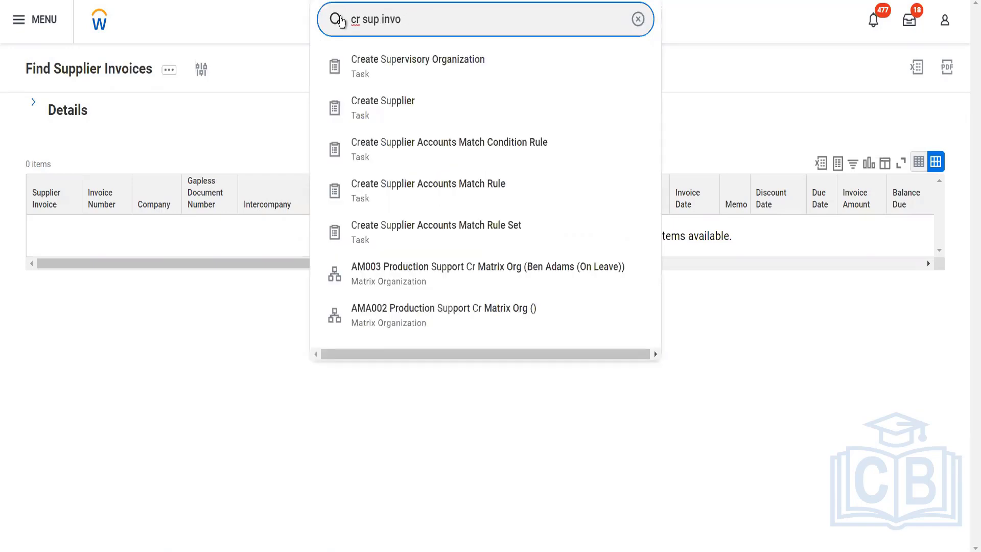
type("ice")
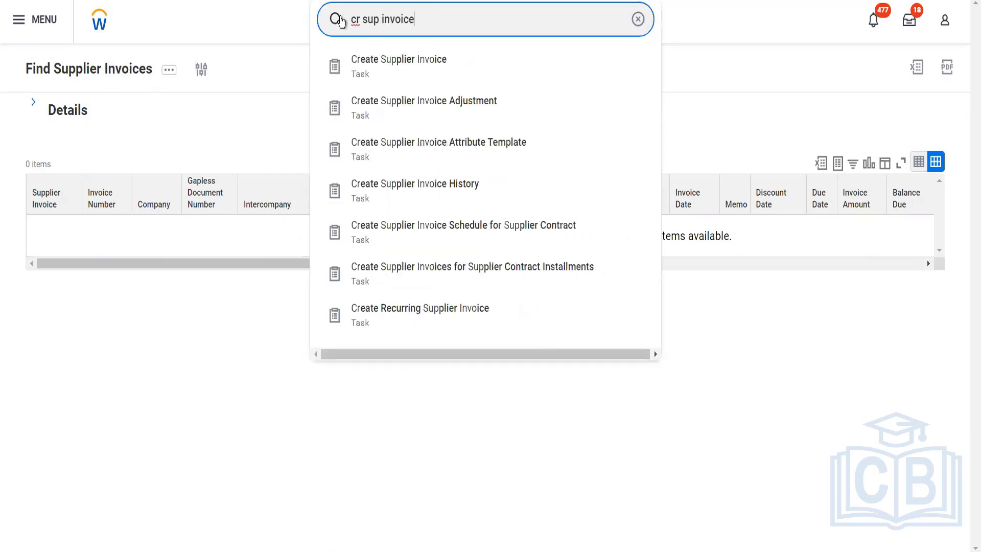
left_click(376, 60)
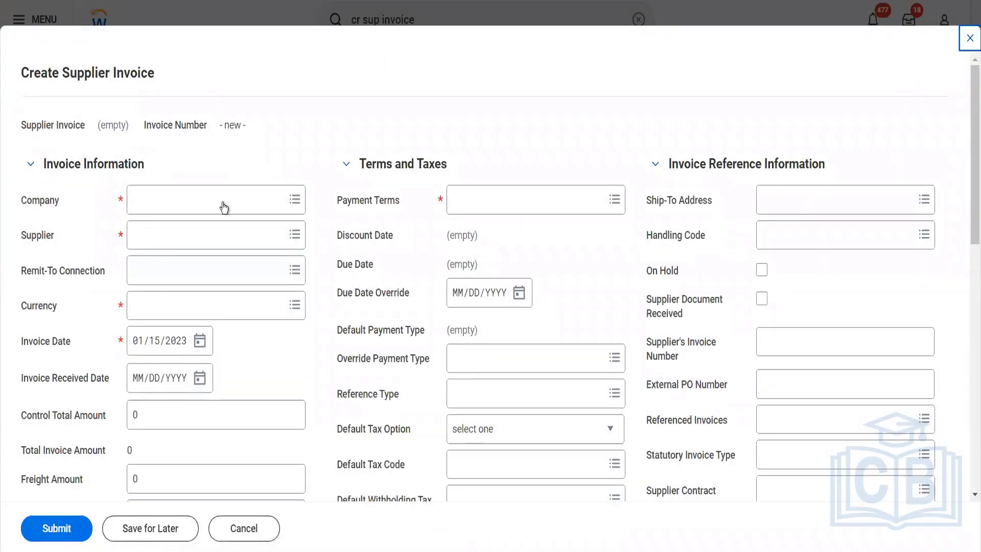
- Set the new invoice's company to BGC Blinkit Grocery Delivery and its supplier to Fox Industries Blinkit
left_click(223, 204)
type("bgc")
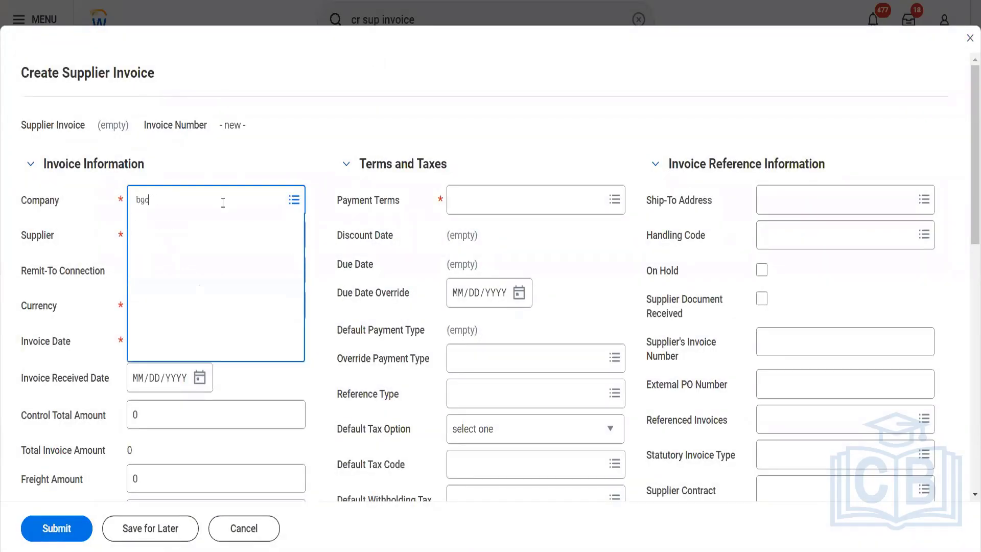
key("Return")
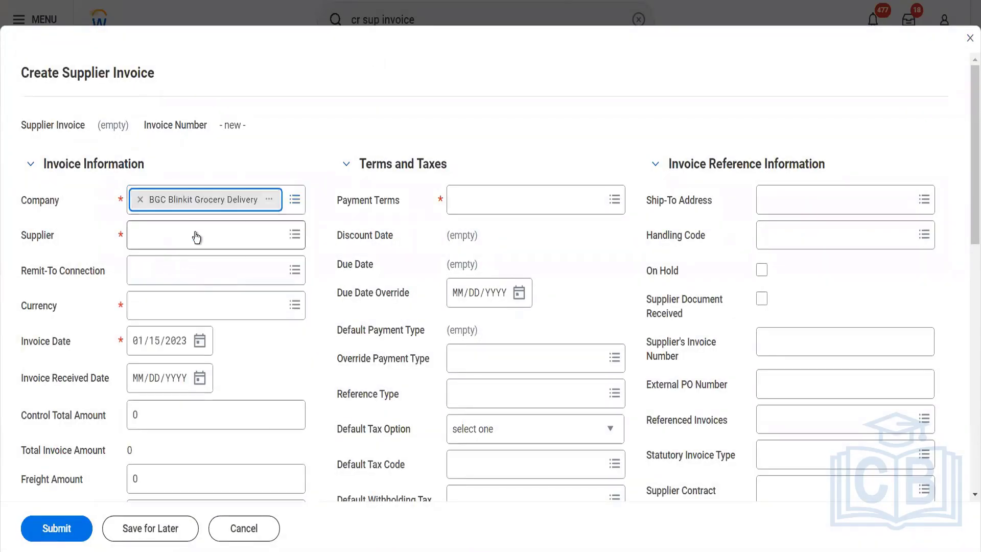
left_click(197, 237)
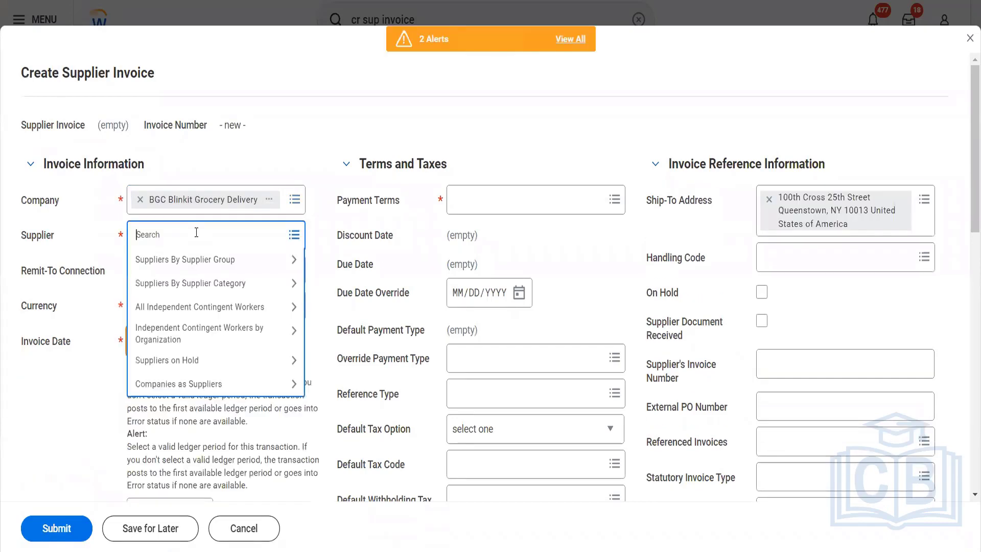
type("fox")
key("Return")
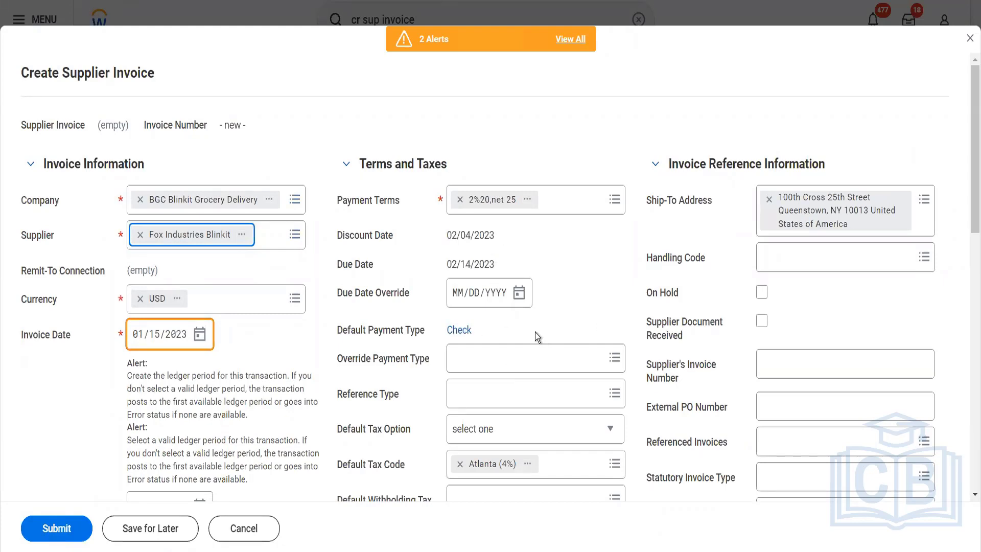
- Set the invoice received date to 01/15/2023 and the control total amount to 1,500.00
scroll(535, 332, "down", 7)
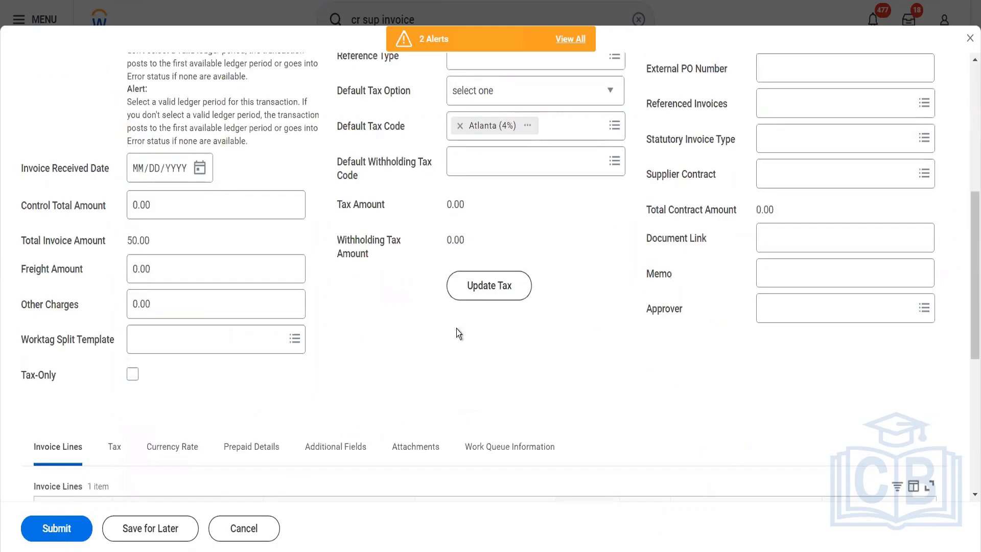
right_click(200, 173)
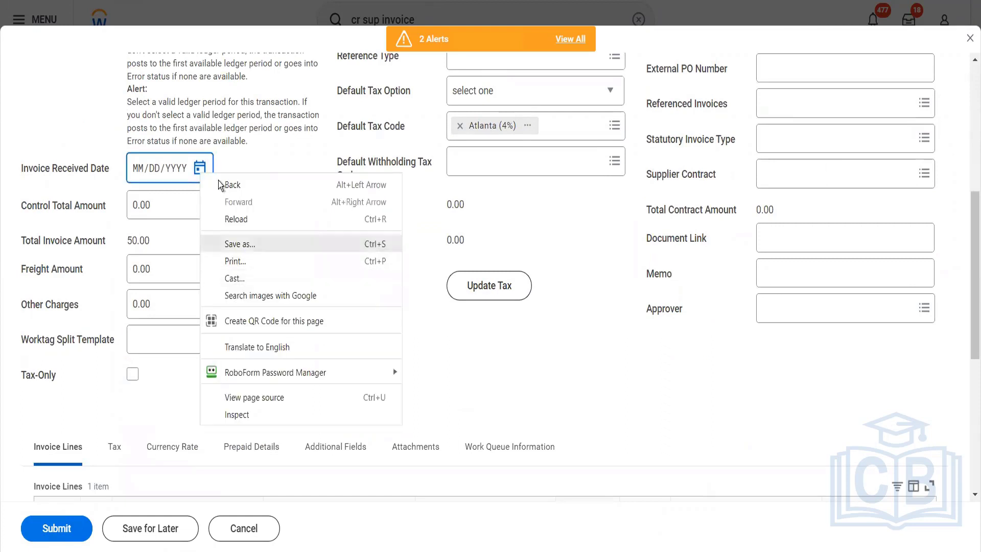
left_click(200, 169)
left_click(200, 169)
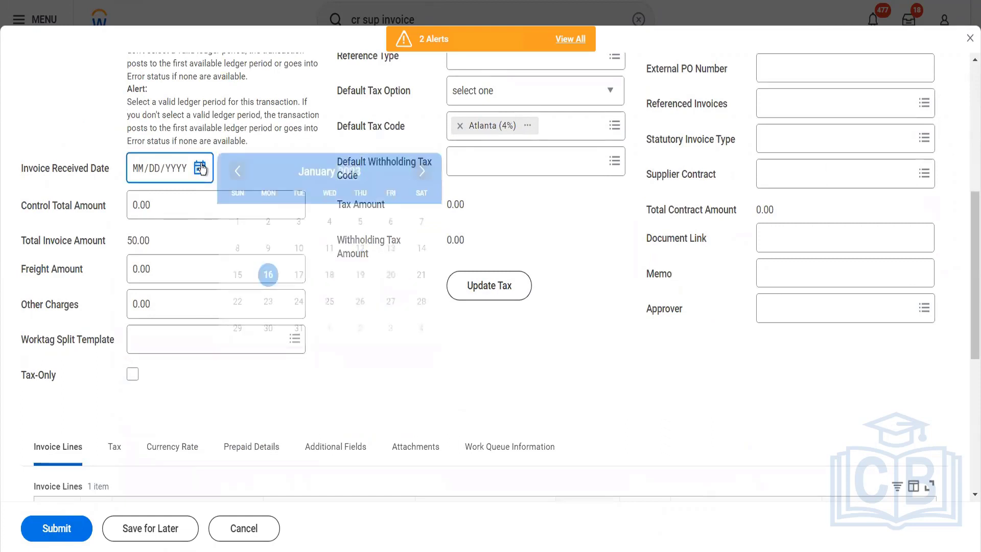
left_click(237, 276)
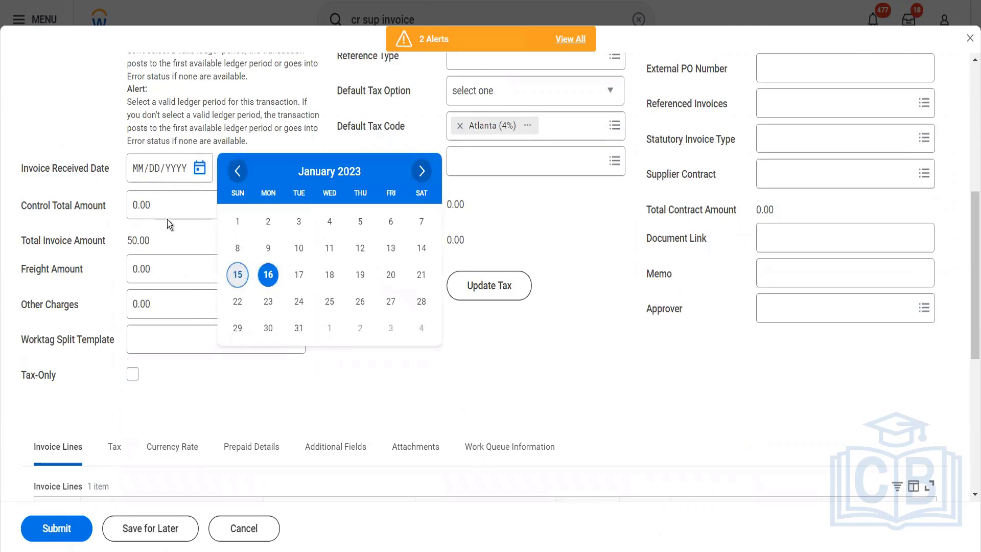
key("Tab")
type("1500")
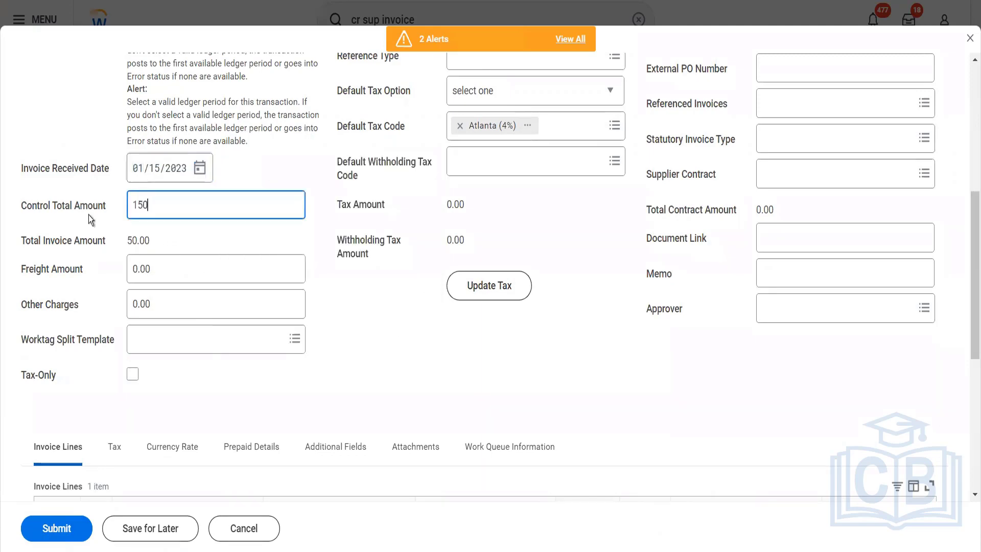
key("Tab")
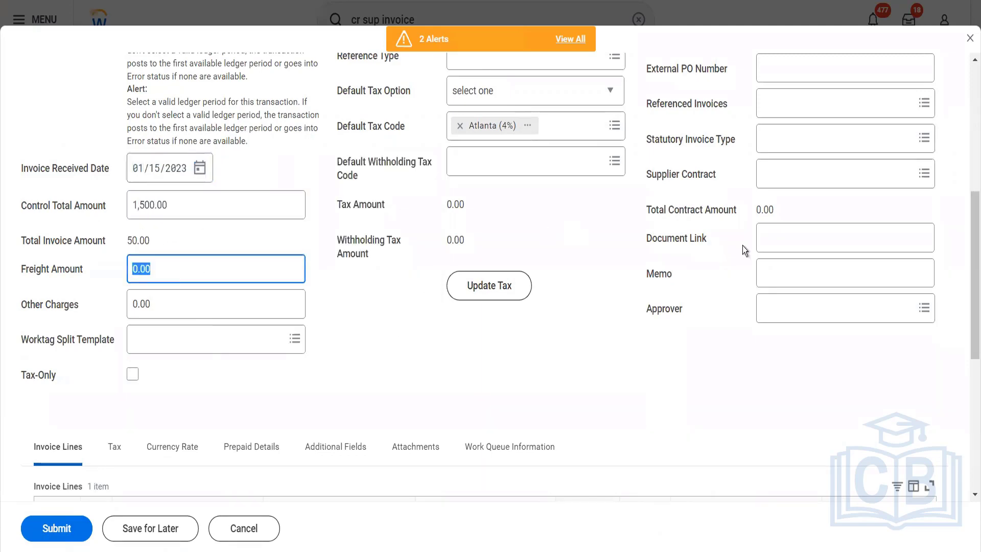
- Mark the supplier document as received with supplier's invoice number 545131, and remove the default tax code Atlanta (4%)
scroll(746, 245, "up", 5)
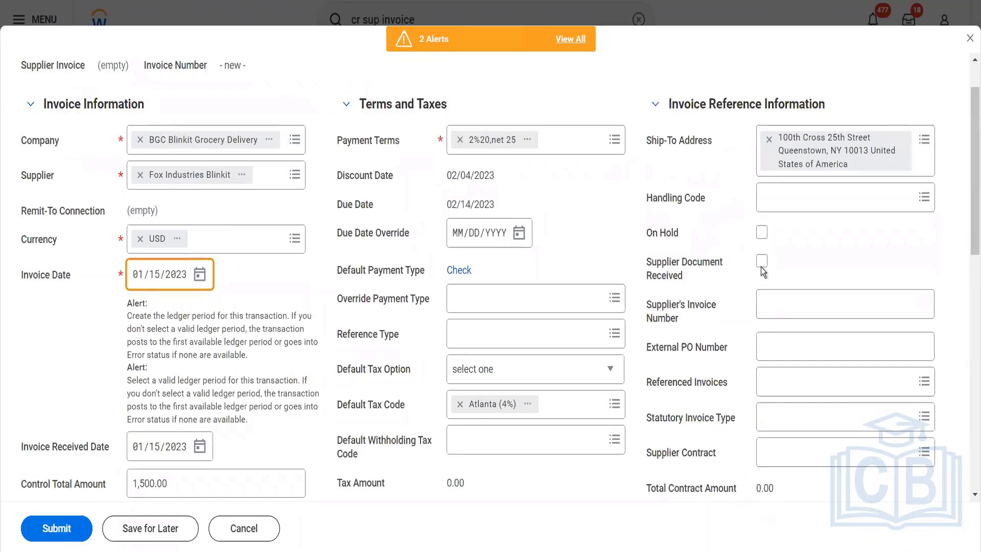
left_click(761, 261)
left_click(775, 302)
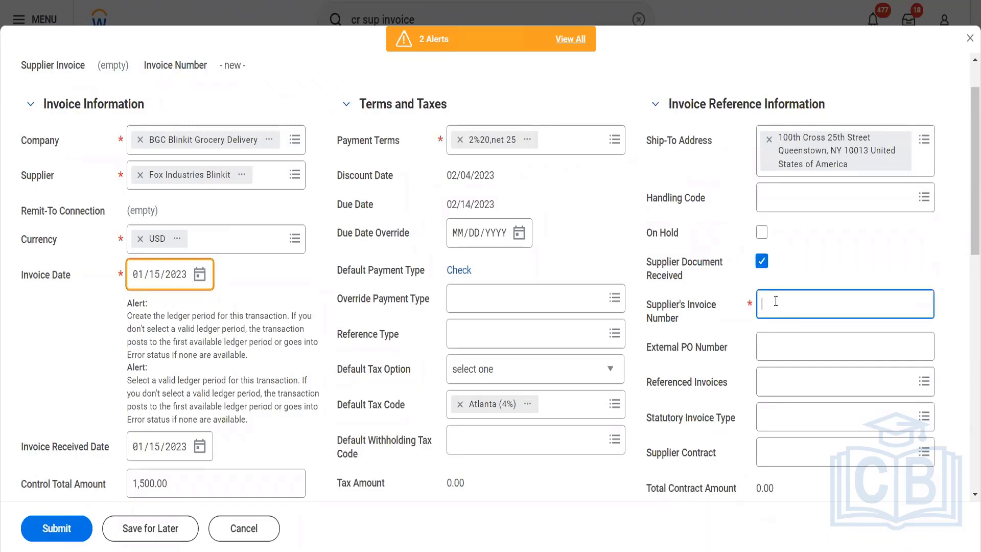
type("545131")
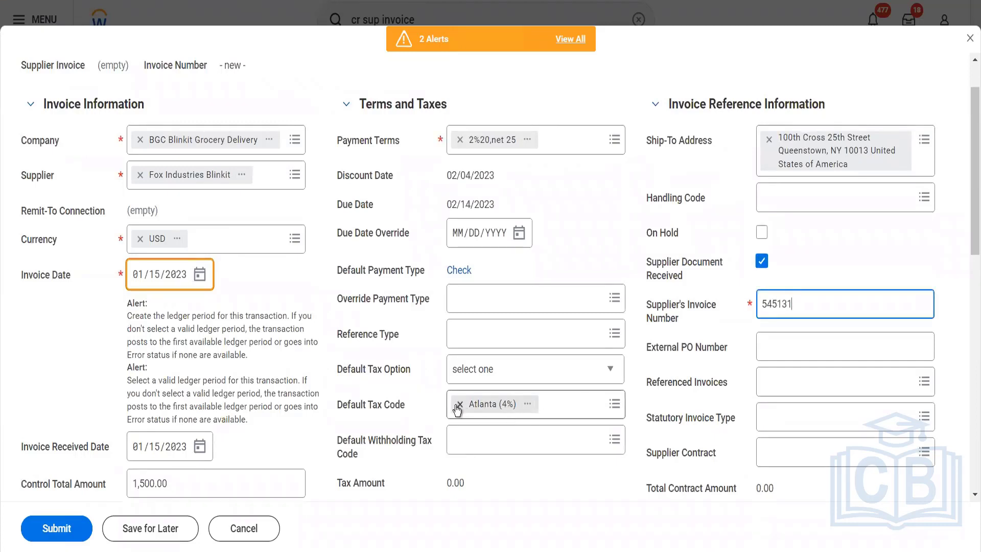
left_click(458, 405)
- Set the quantity of the Cartons (Ordering Usage) invoice line to 30
scroll(584, 425, "down", 7)
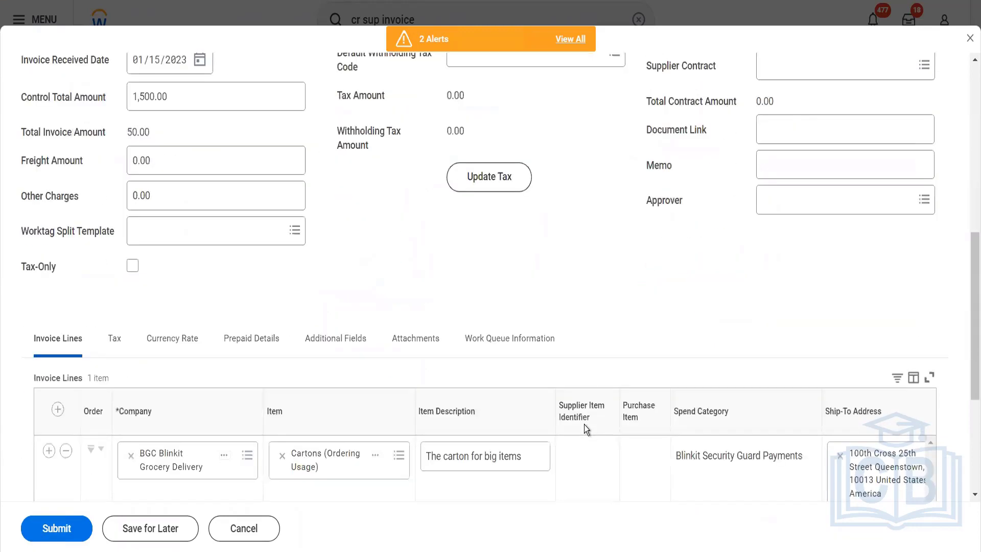
scroll(584, 425, "down", 5)
left_click(510, 346)
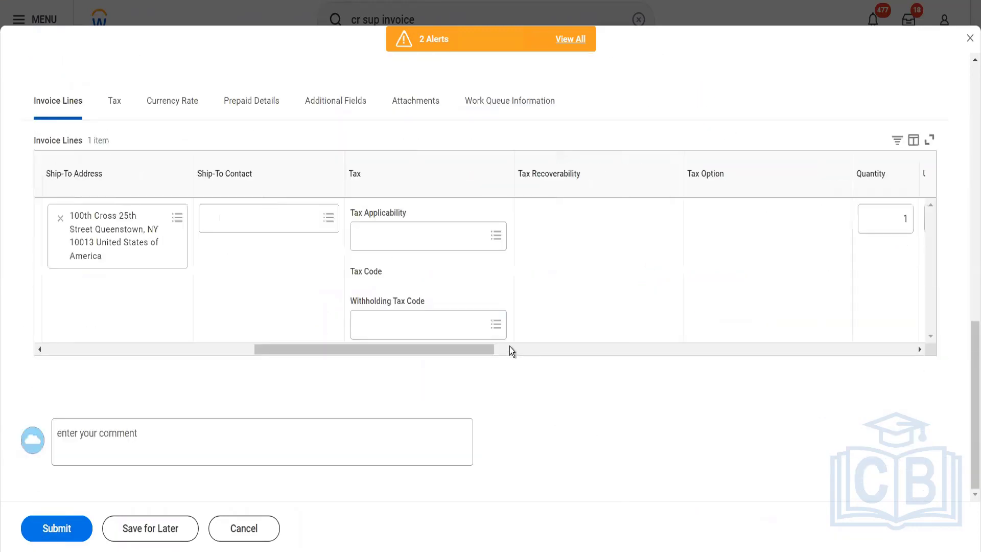
left_click(559, 352)
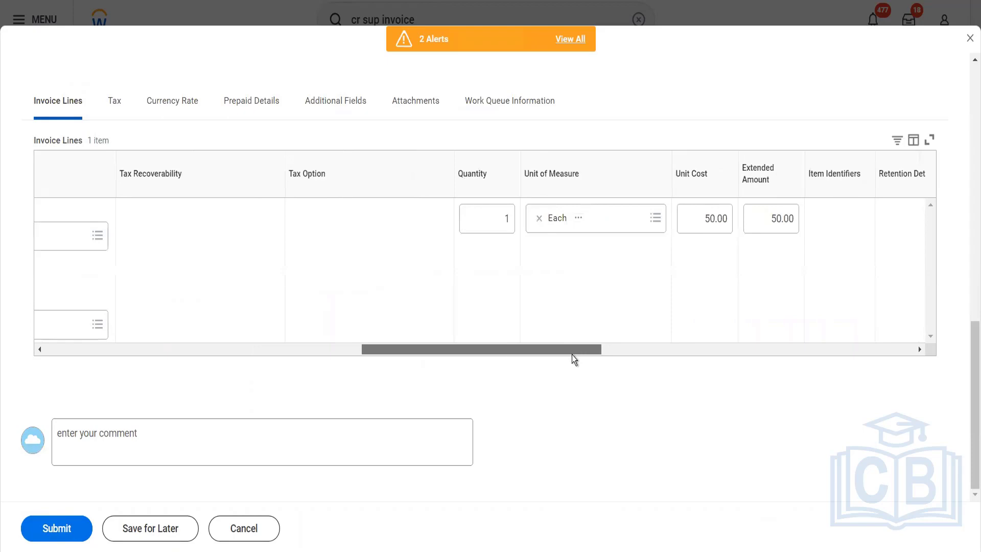
left_click(500, 220)
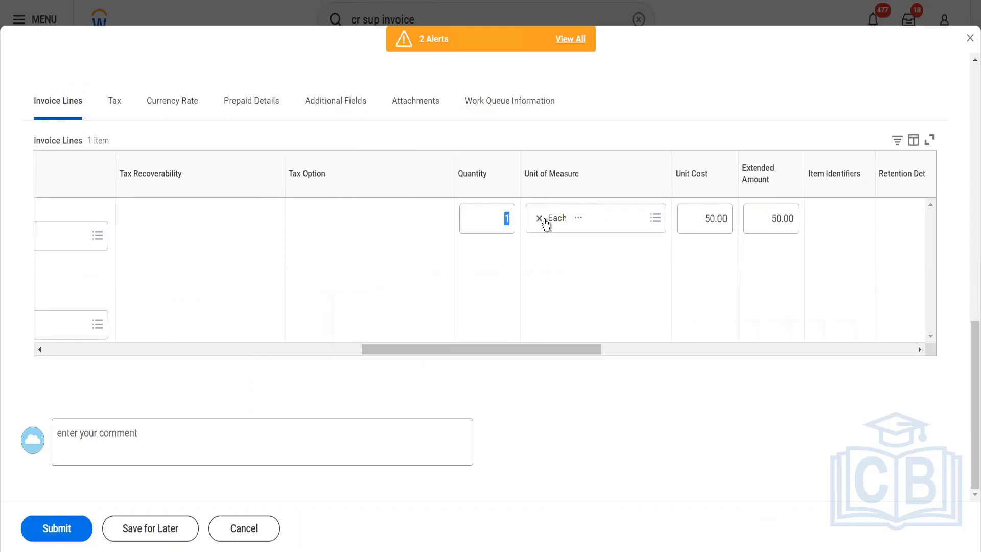
scroll(545, 223, "left", 5)
scroll(417, 270, "up", 5)
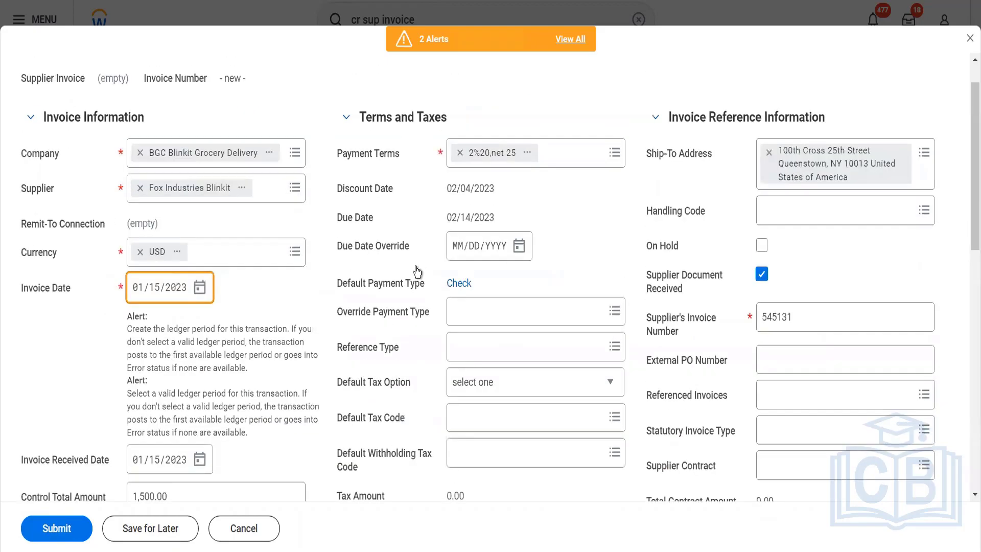
scroll(415, 267, "down", 3)
scroll(452, 332, "down", 10)
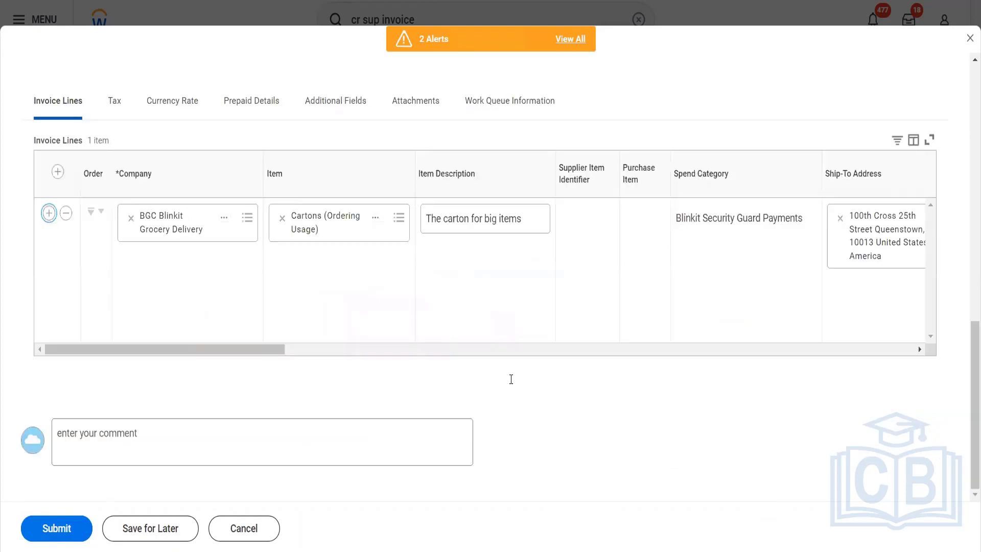
left_click(586, 351)
left_click_drag(421, 349, 564, 331)
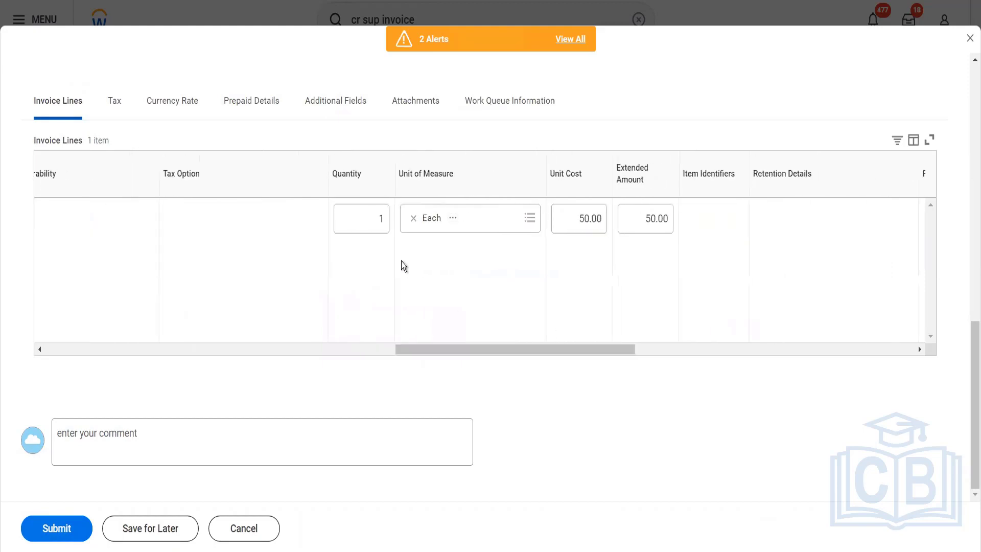
left_click(377, 221)
type("30")
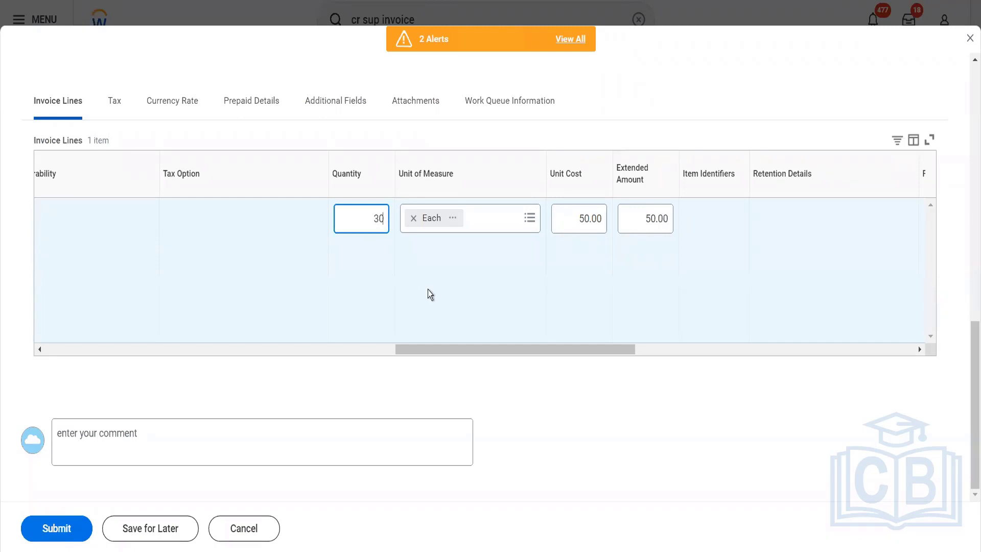
key("Tab")
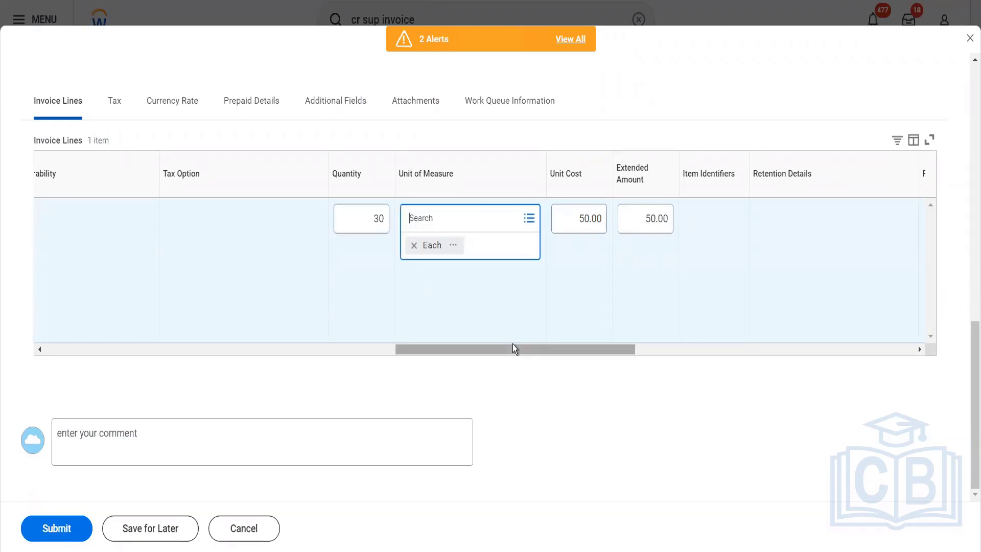
- Search the invoice line's cost centers for "blinkit" and choose BFC Blinkit Facilities
left_click_drag(513, 349, 627, 349)
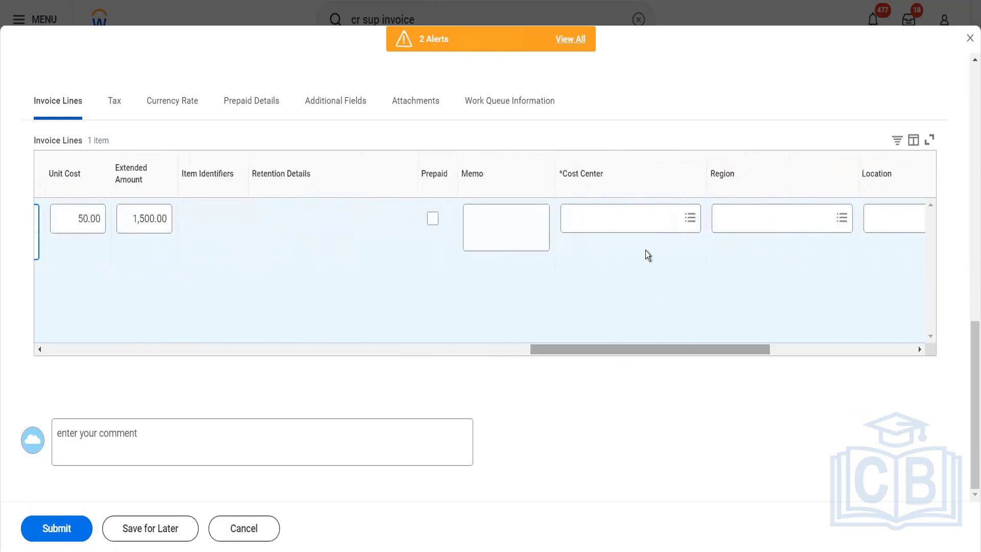
left_click(628, 223)
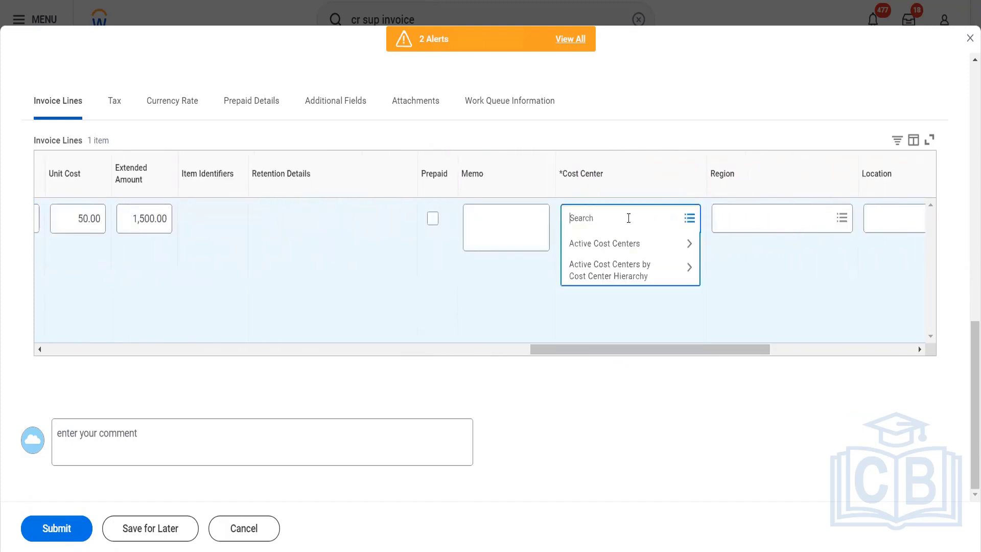
type("blinkit")
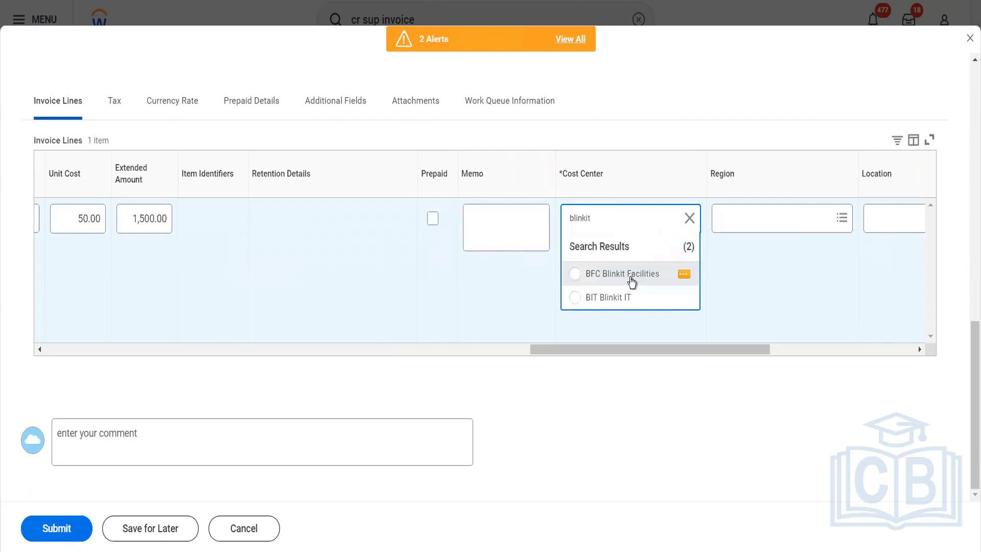
left_click(632, 282)
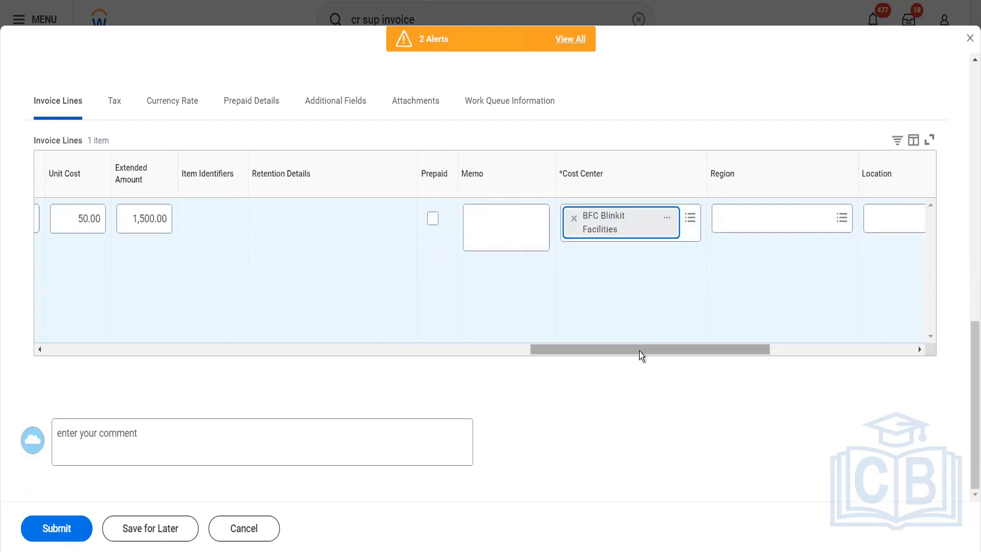
- Search the invoice line's regions for "emea" and choose EMEA
left_click_drag(669, 351, 708, 351)
left_click(609, 220)
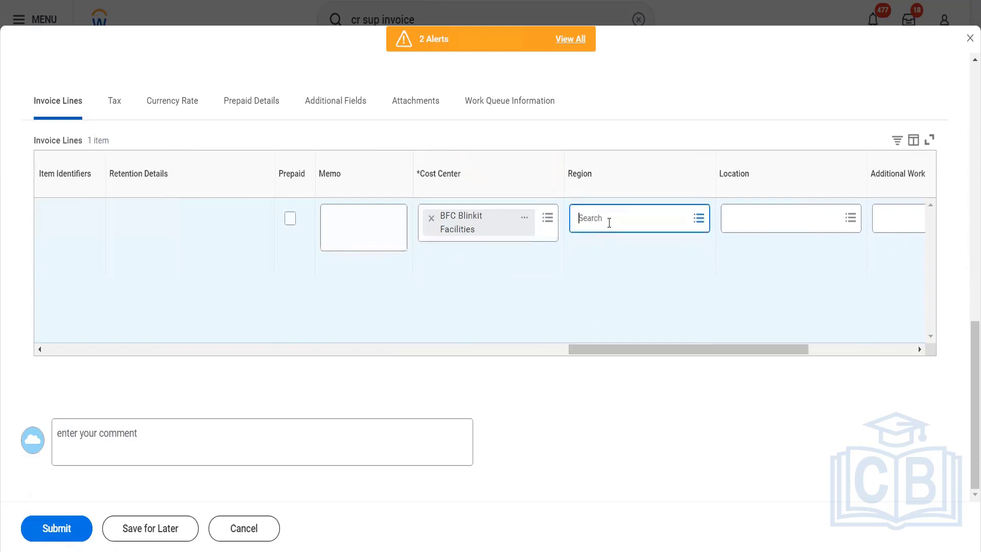
type("mea")
key("ctrl+a")
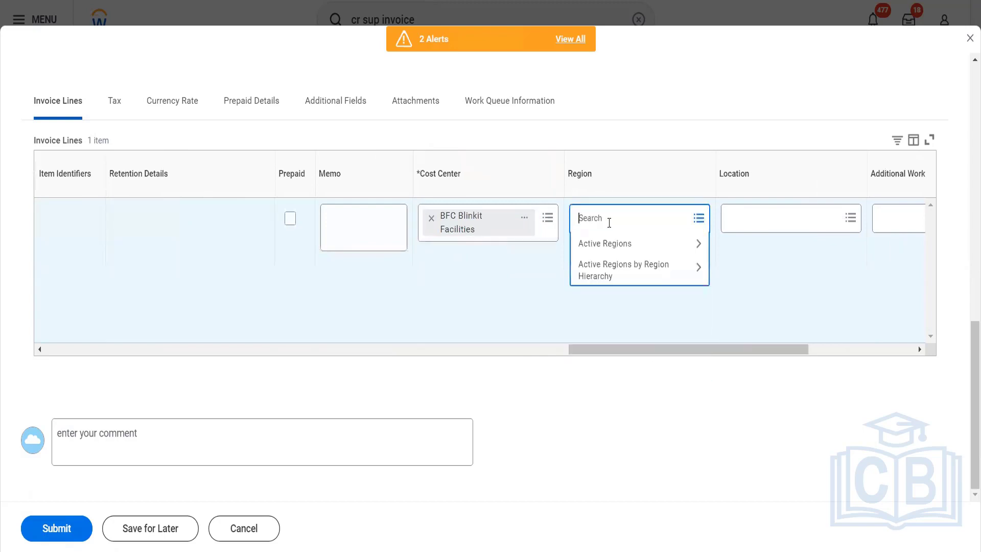
key("BackSpace")
type("emea")
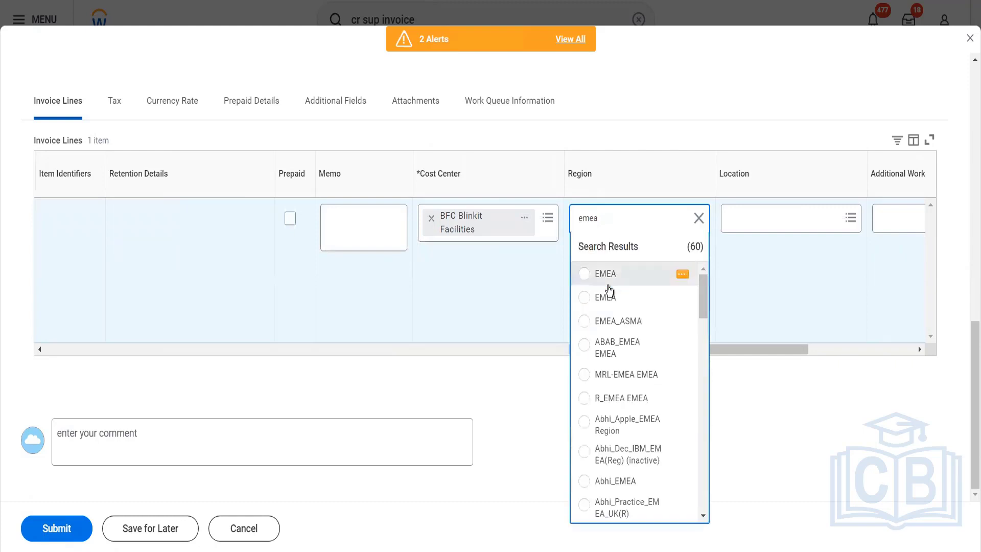
left_click(608, 285)
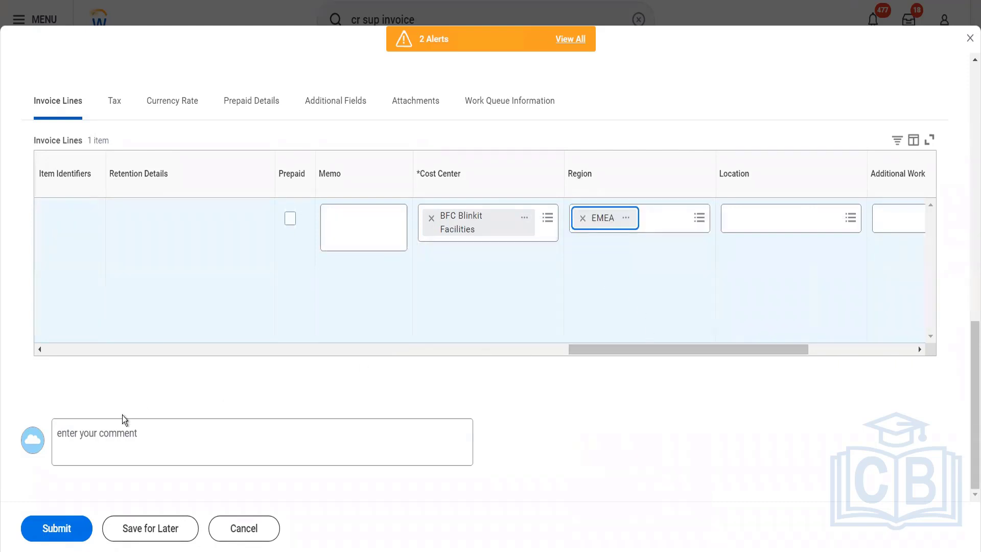
- Submit the supplier invoice and open the notifications while it is being processed
left_click(75, 537)
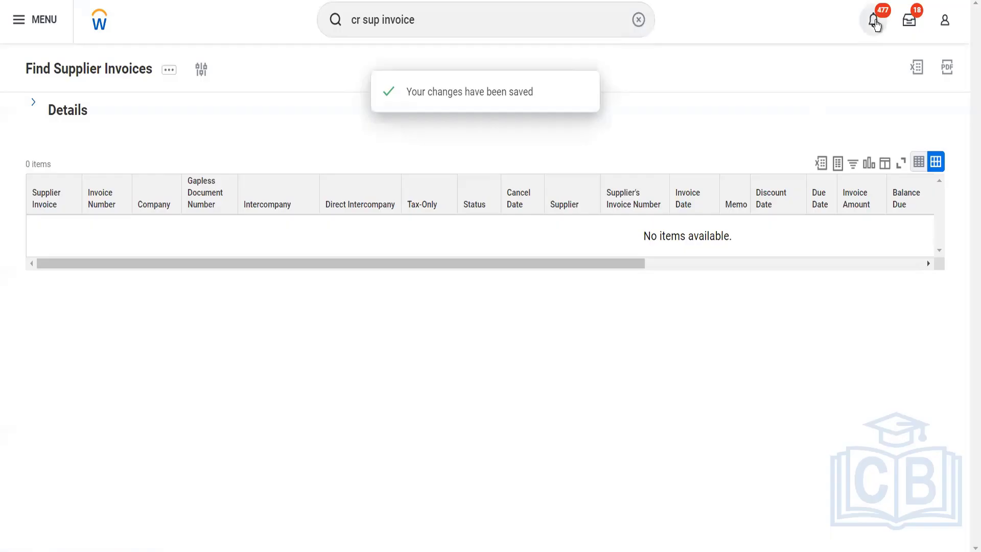
left_click(874, 21)
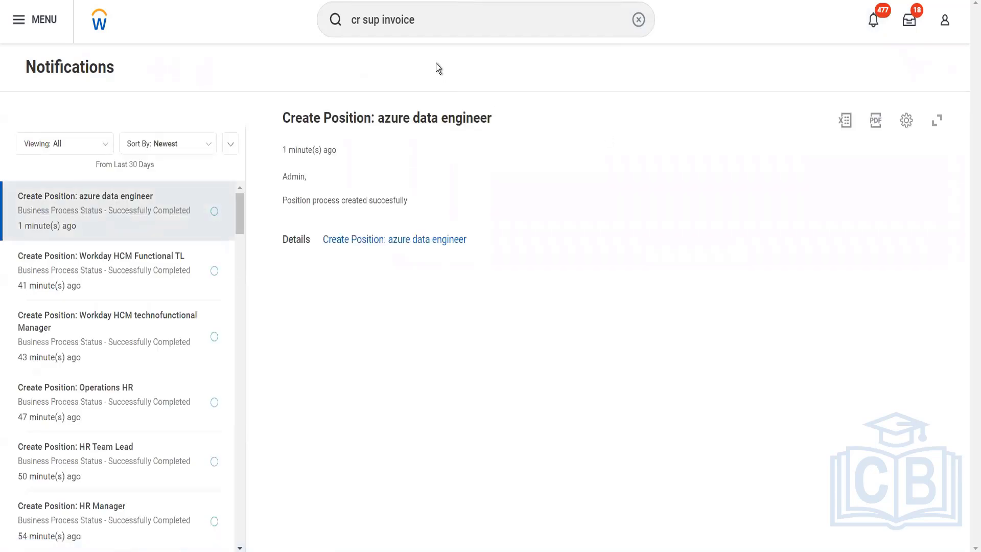
left_click(437, 34)
key("ctrl+a")
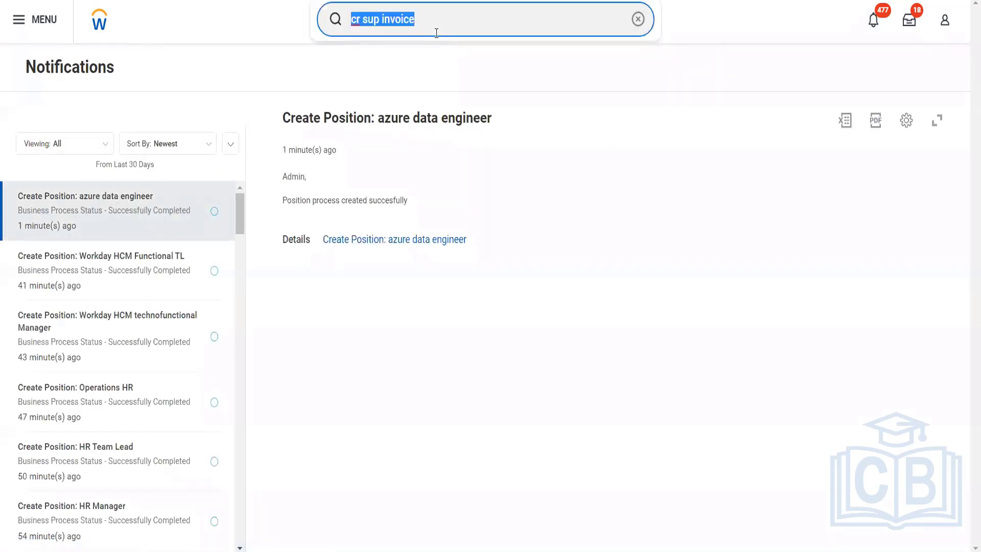
type("find supp invoce")
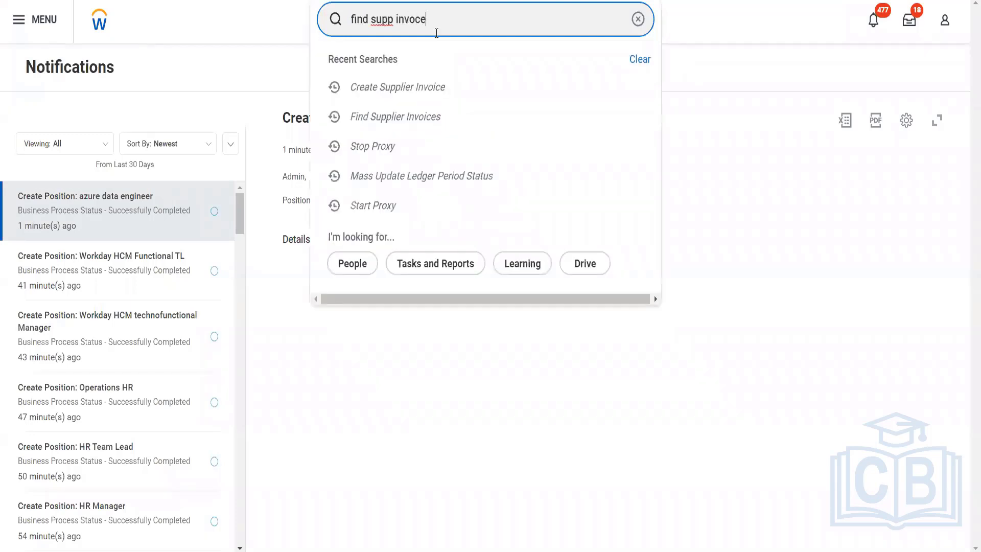
key("Return")
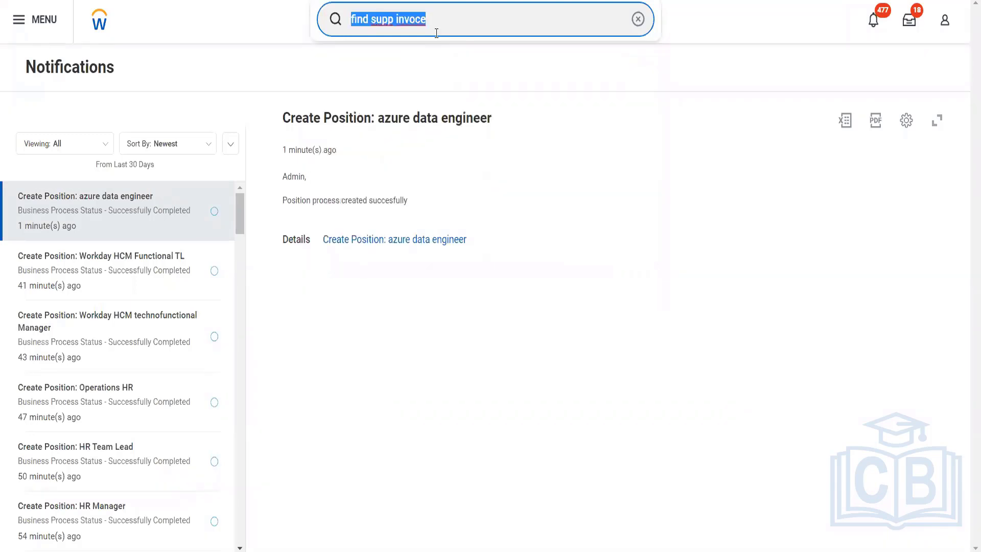
- Search for "Supplier: Fox" and open the Fox Industries Blinkit supplier record
type("Supplier: Fiox")
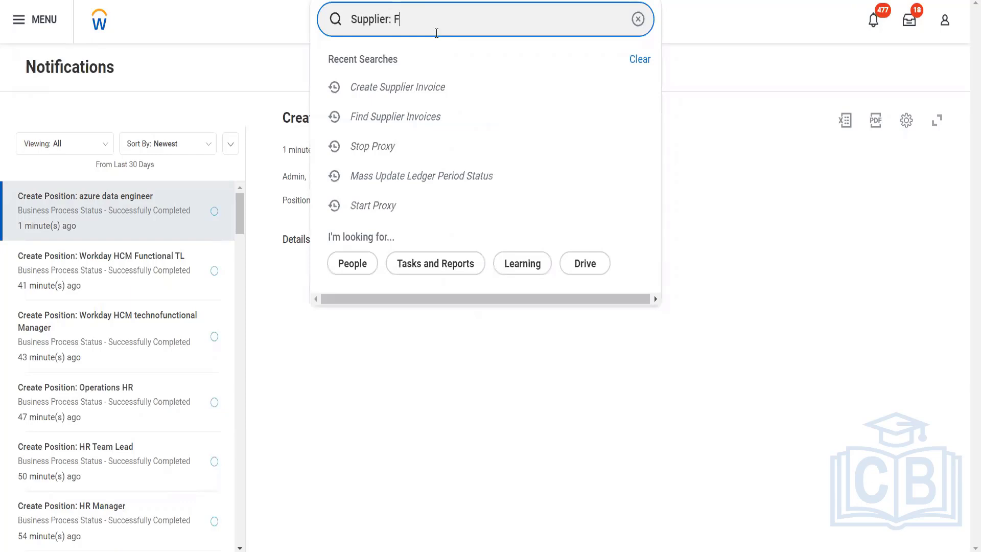
key("BackSpace")
key("BackSpace")
key("BackSpace")
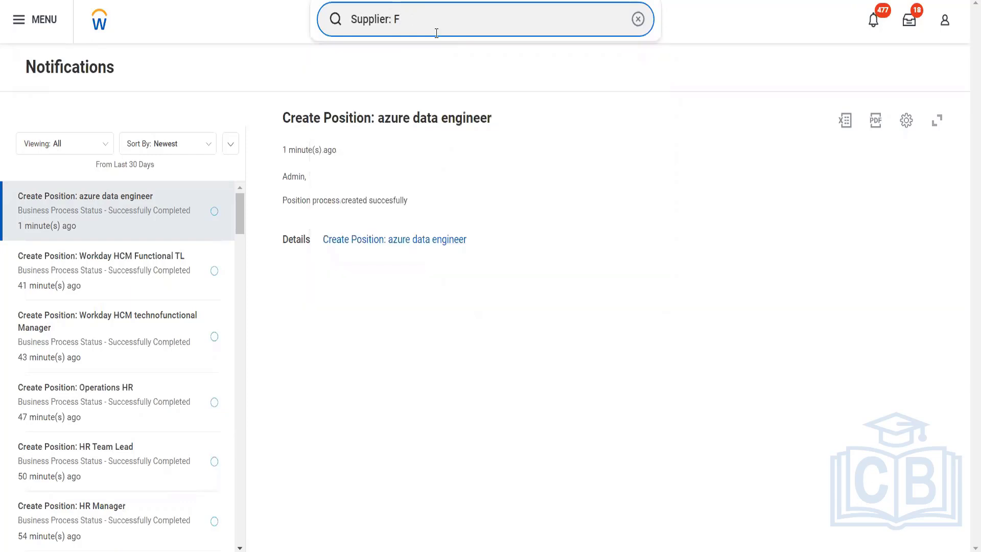
type("ox")
key("Return")
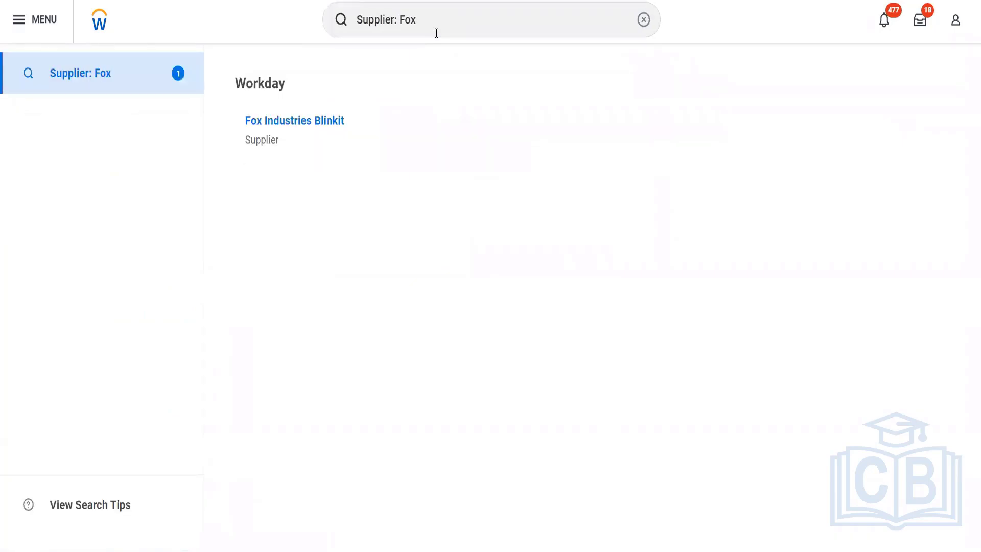
left_click(309, 121)
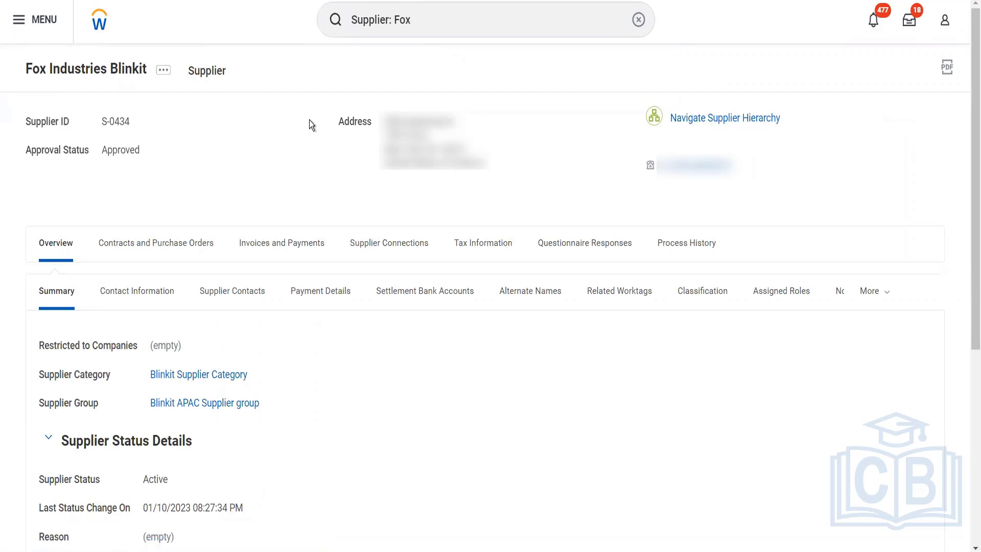
- Open the supplier's invoices under Invoices and Payments and check the recent invoices
left_click(294, 246)
left_click(145, 298)
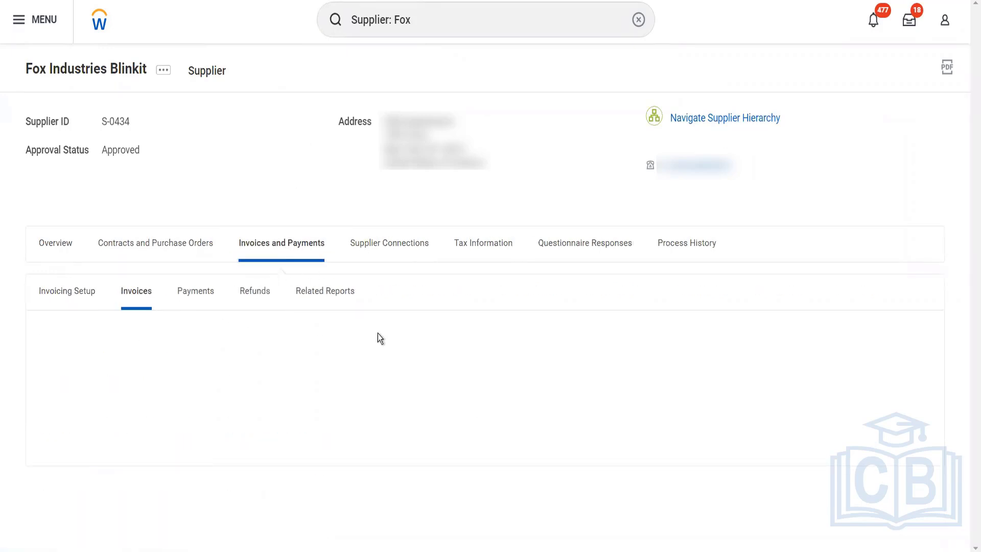
scroll(387, 336, "down", 1)
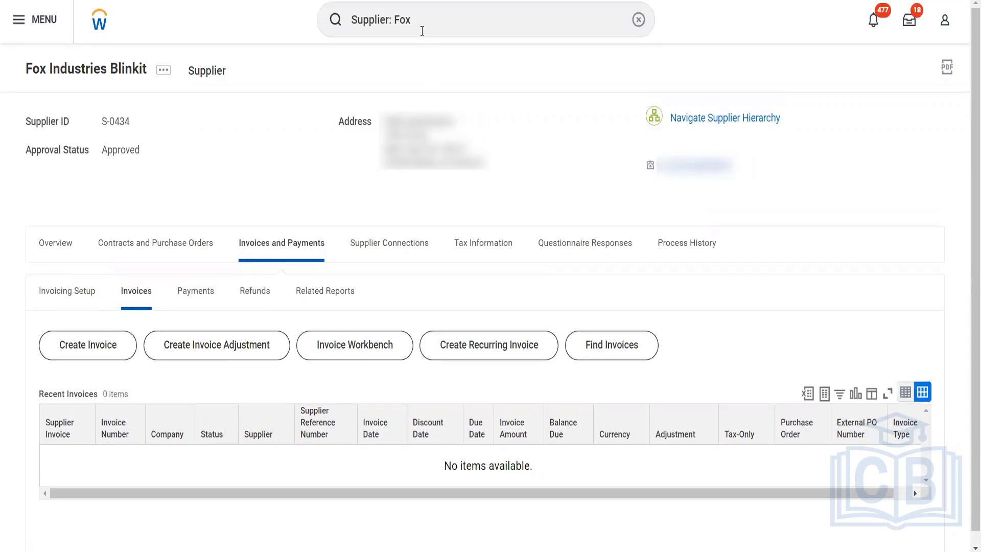
- Search for "BP: Purchase order" and open the Purchase Order Event (Default Definition) business process
left_click(422, 30)
left_click_drag(422, 30, 339, 21)
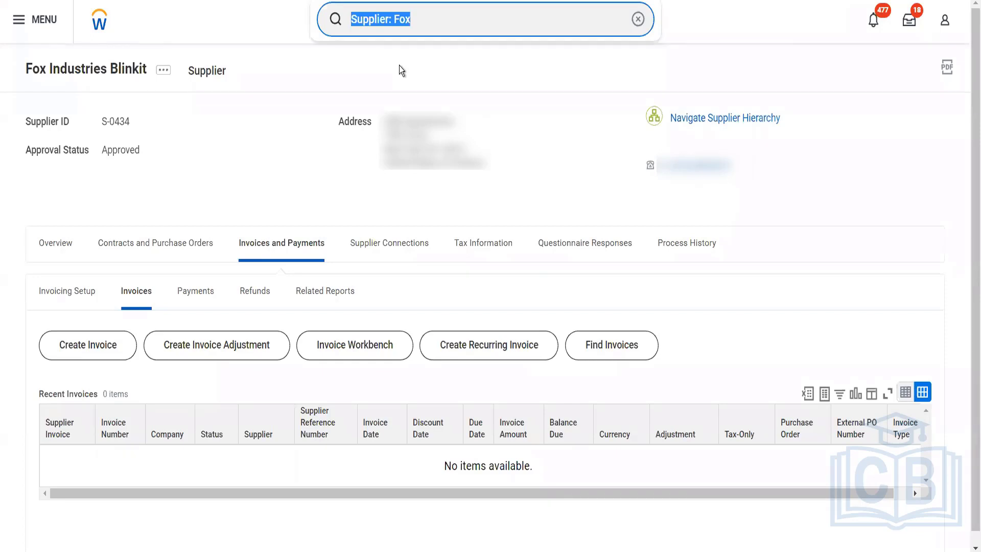
type("BP: ")
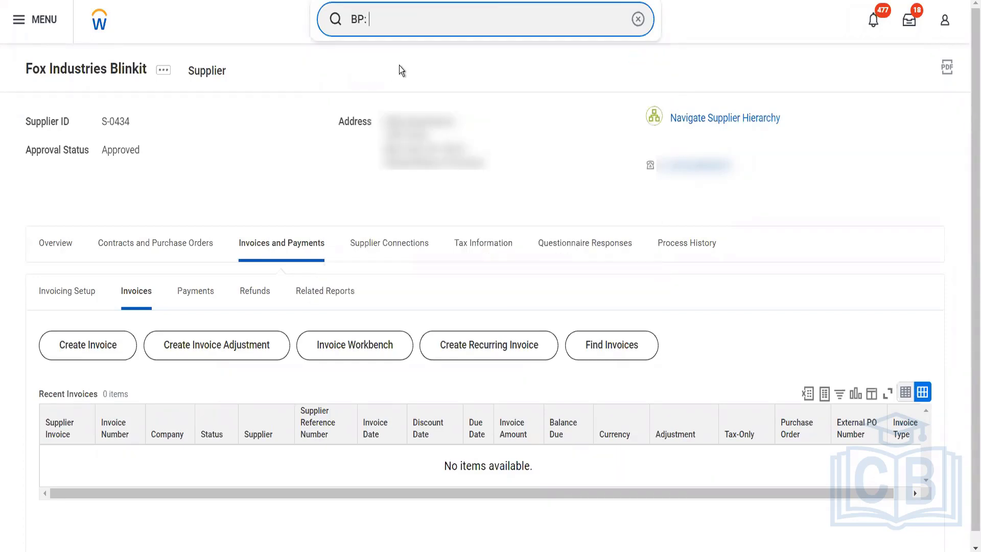
type("Purchase order")
key("Return")
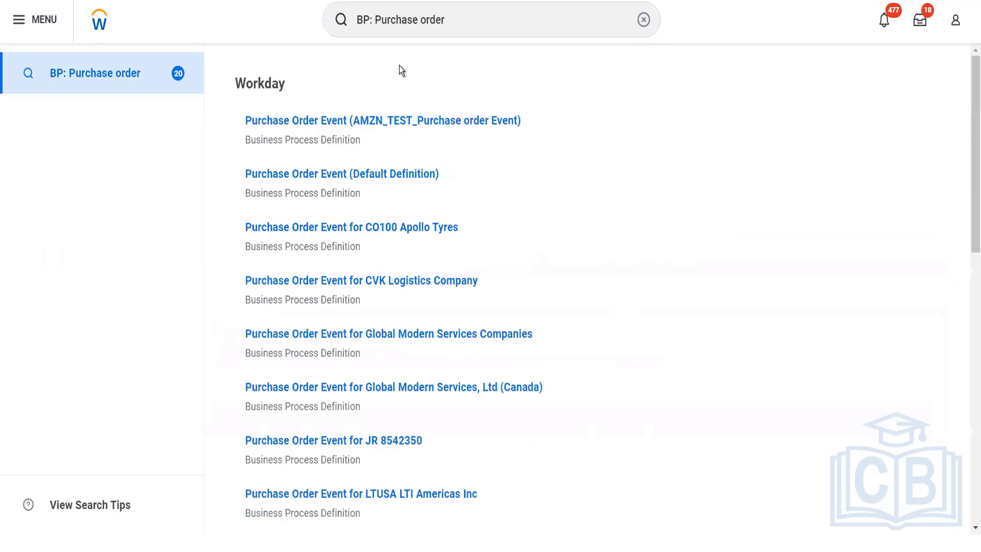
left_click(360, 175)
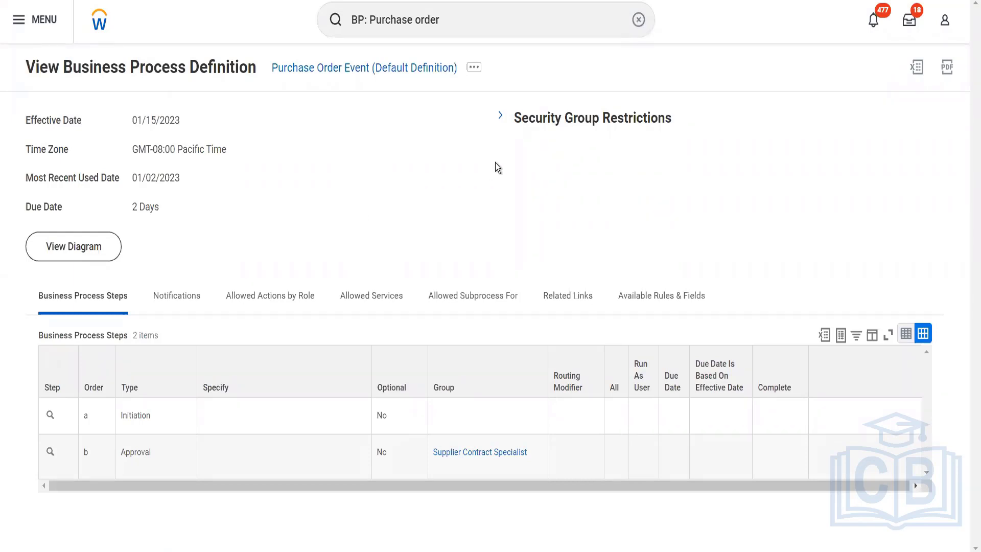
- Expand the definition's security group restrictions and view its business process security policy
left_click(499, 121)
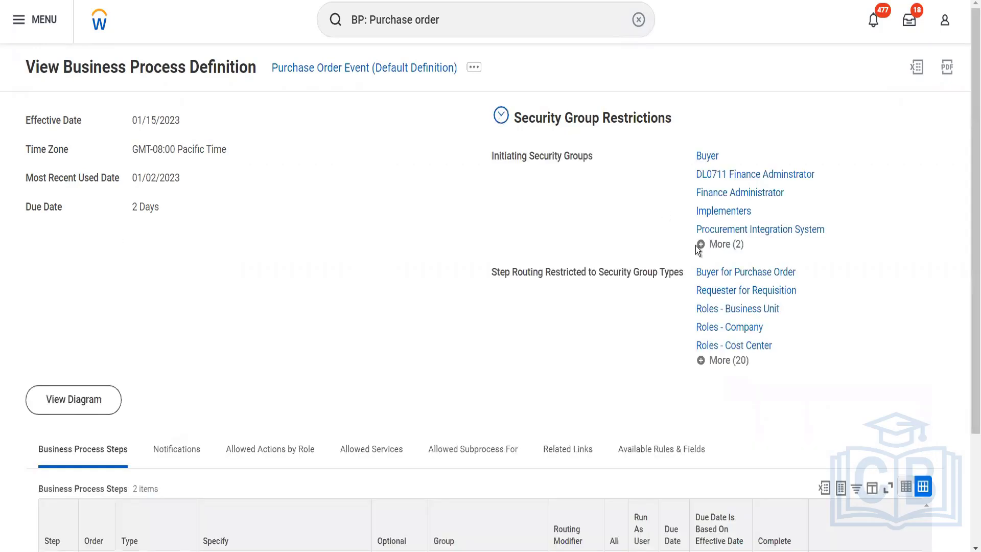
left_click(476, 71)
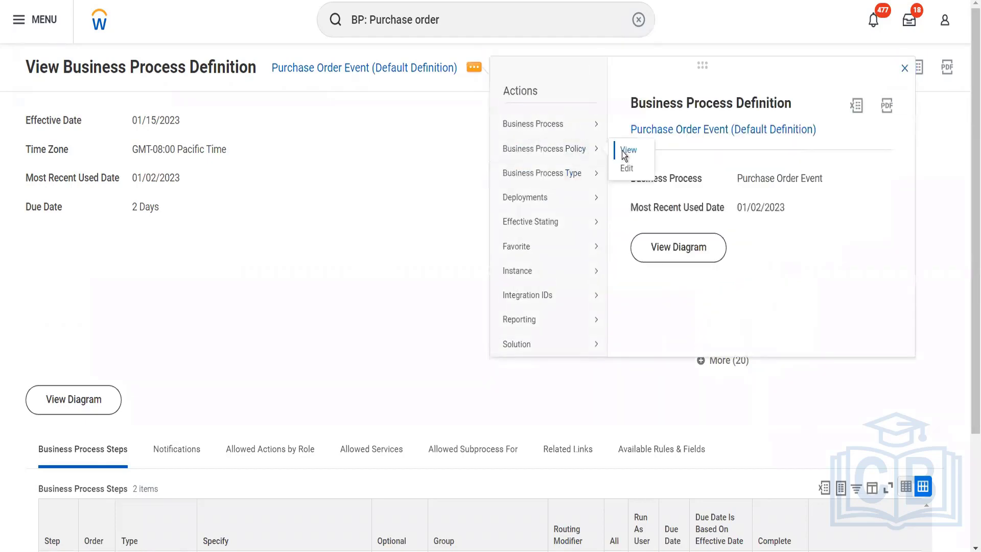
left_click(622, 151)
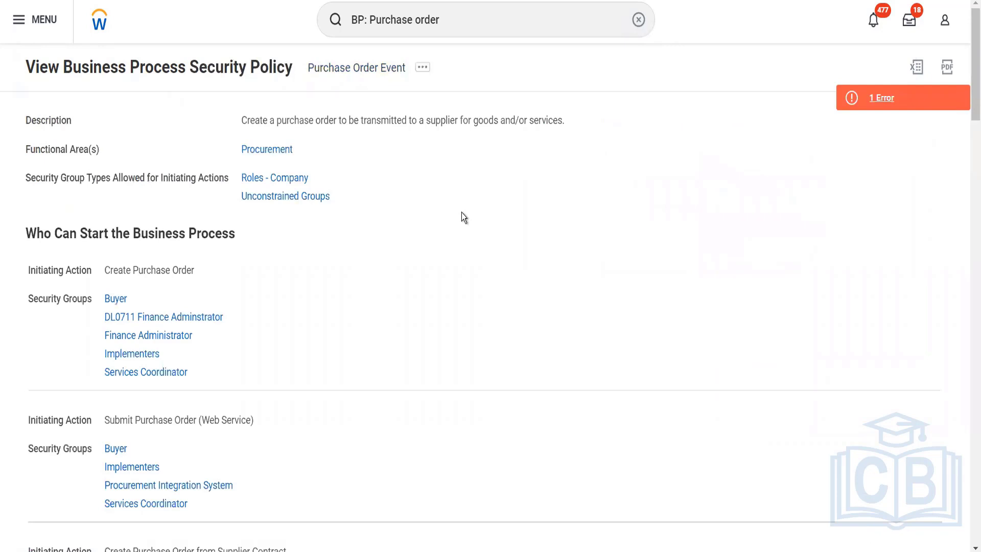
- Examine which security groups the Purchase Order Event policy allows for initiating actions, action steps and actions on the entire business process
scroll(418, 263, "down", 4)
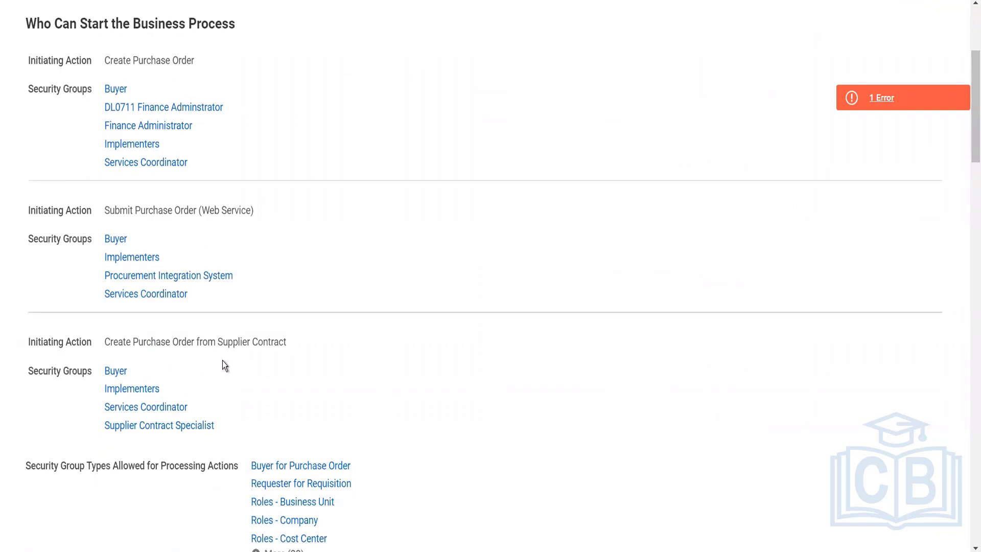
scroll(247, 367, "down", 6)
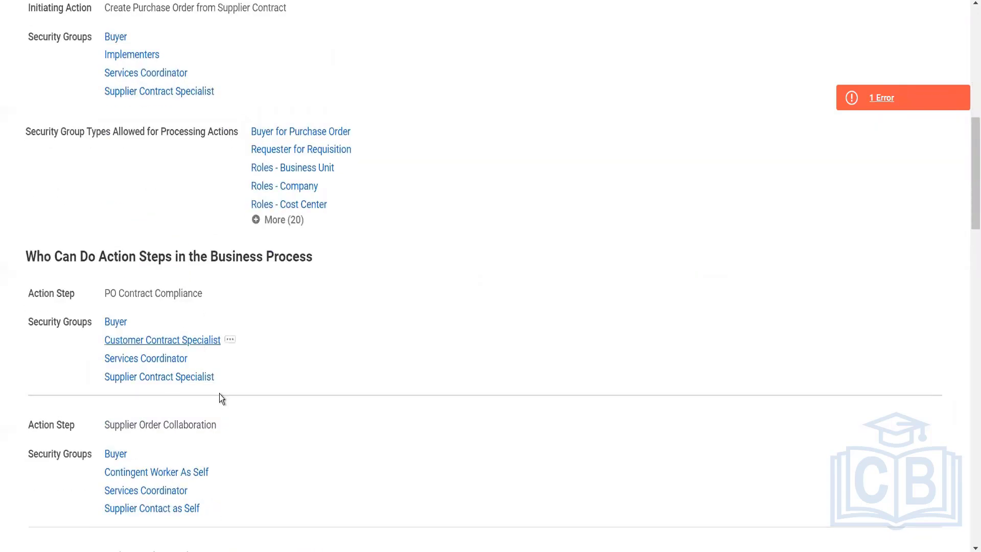
scroll(219, 394, "down", 3)
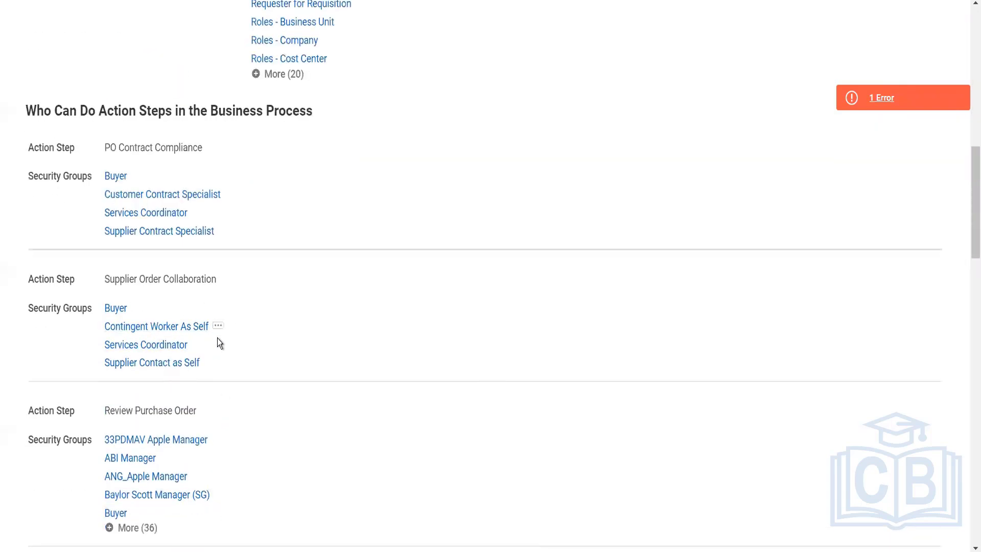
scroll(219, 396, "down", 2)
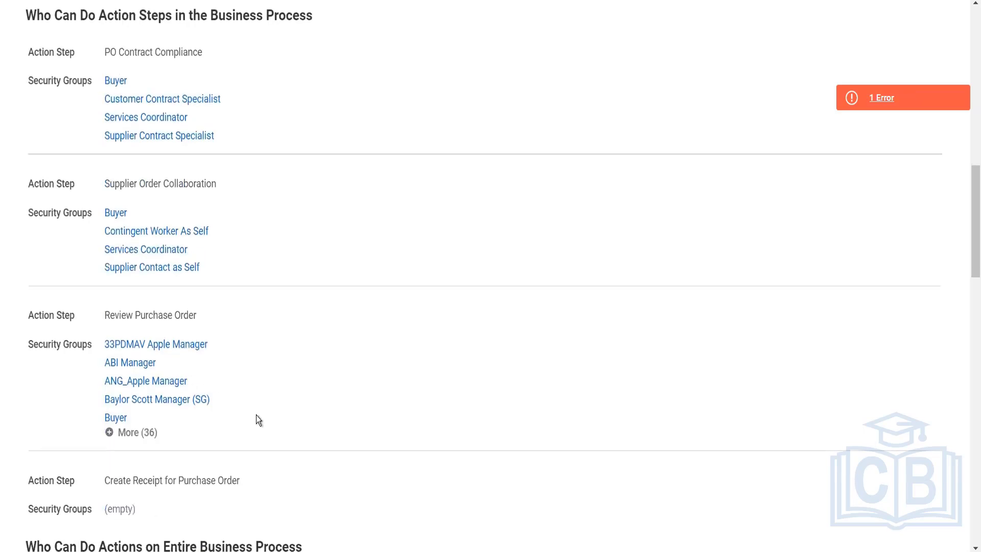
scroll(258, 419, "down", 3)
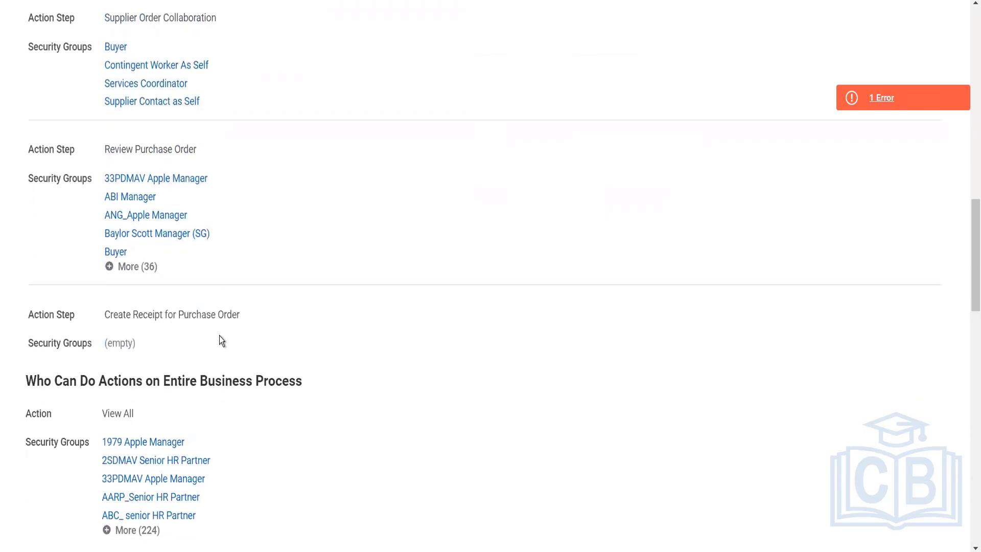
scroll(220, 339, "down", 8)
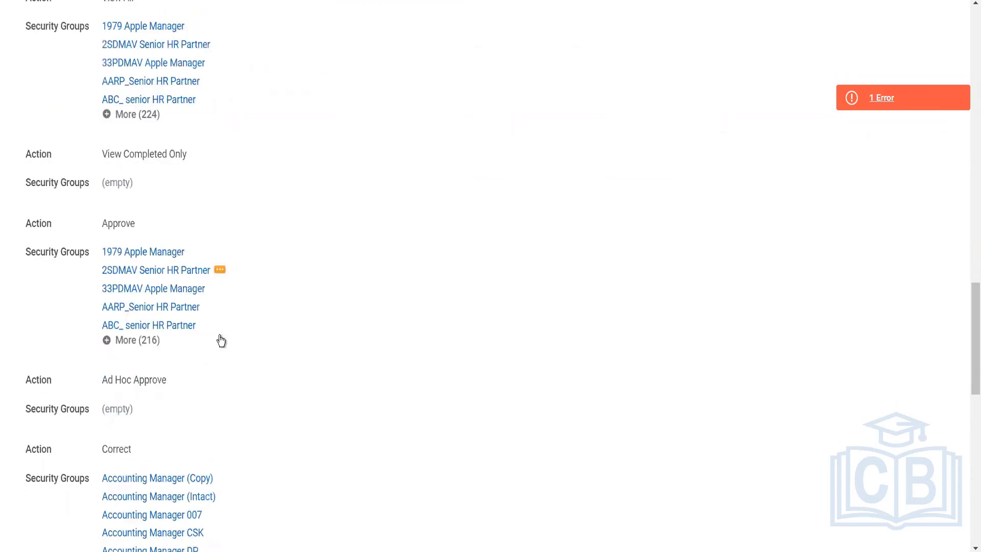
scroll(198, 397, "down", 2)
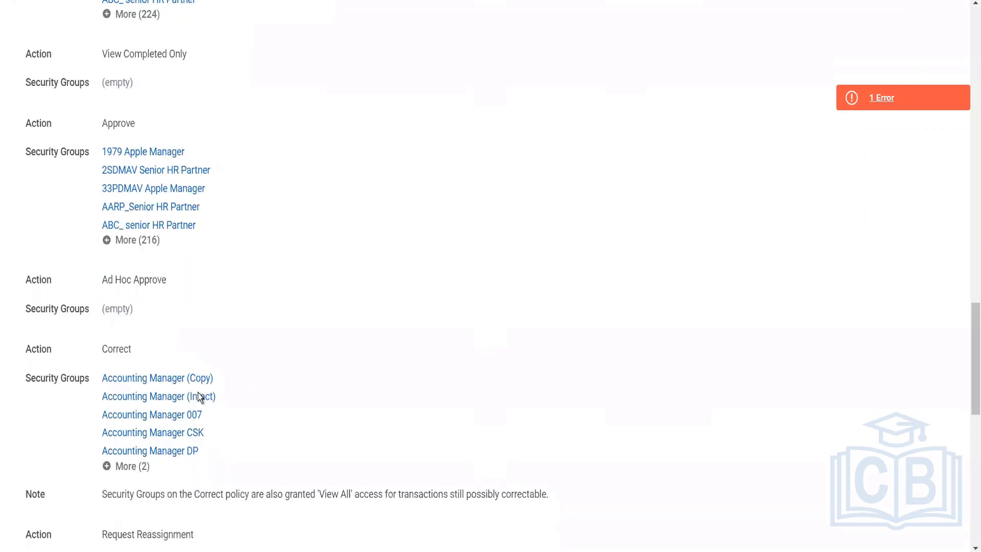
scroll(200, 397, "down", 8)
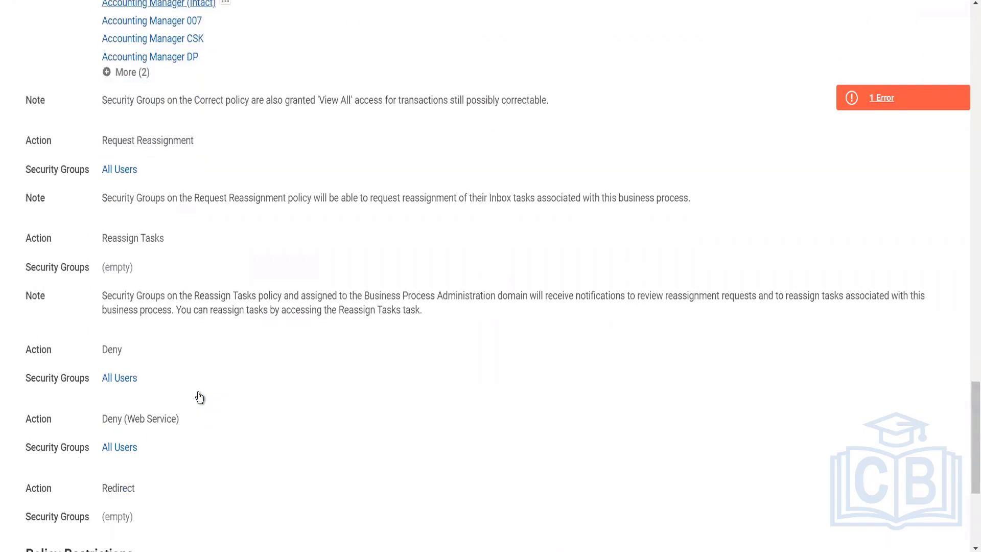
scroll(198, 392, "down", 3)
scroll(292, 342, "up", 15)
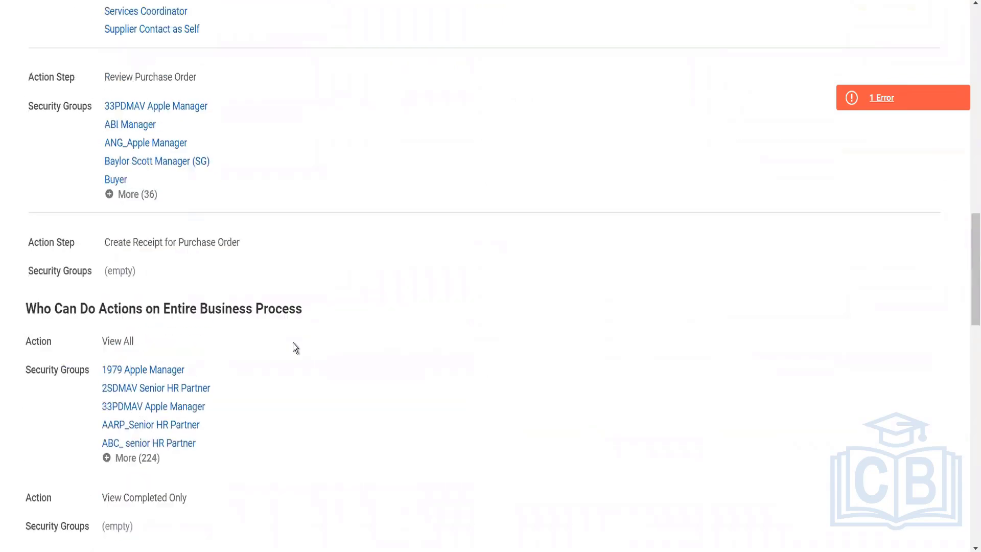
scroll(293, 343, "up", 15)
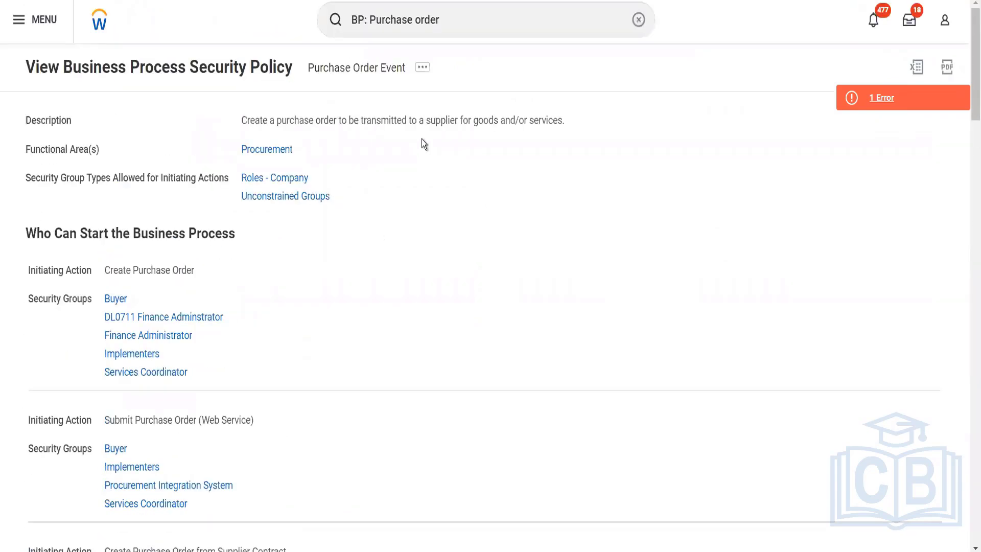
- Search for "BP: receipt" and open the Receipt (Default Definition) business process
left_click(448, 33)
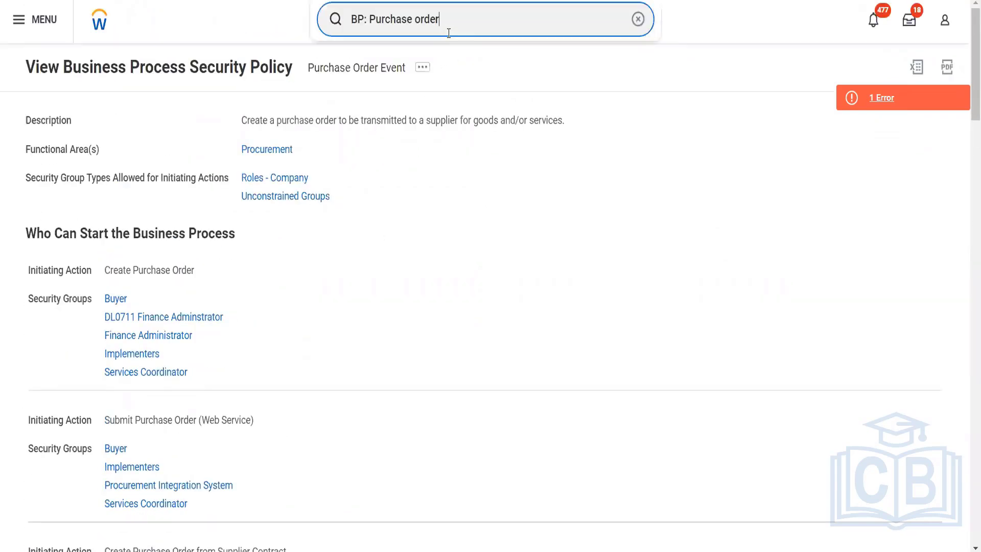
left_click_drag(439, 21, 370, 21)
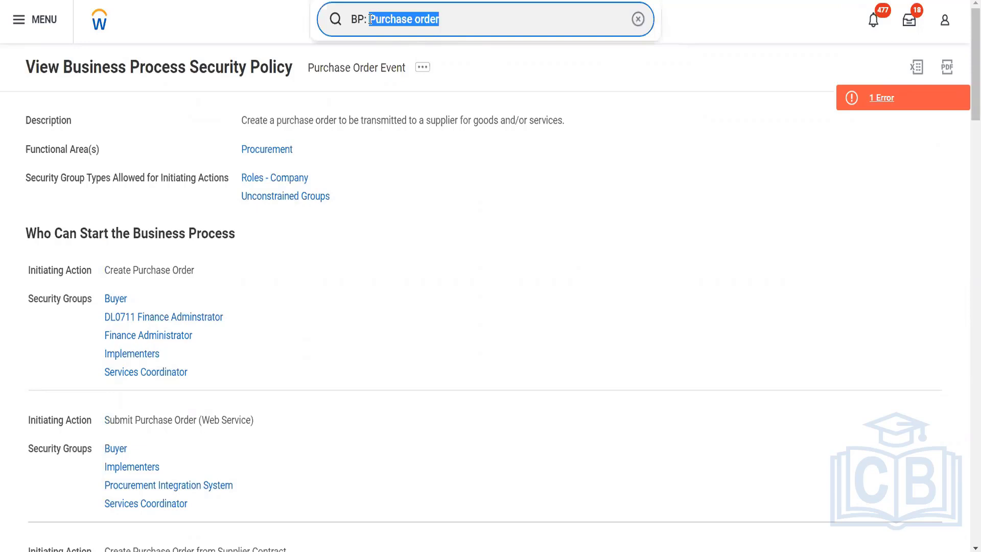
type("receipt")
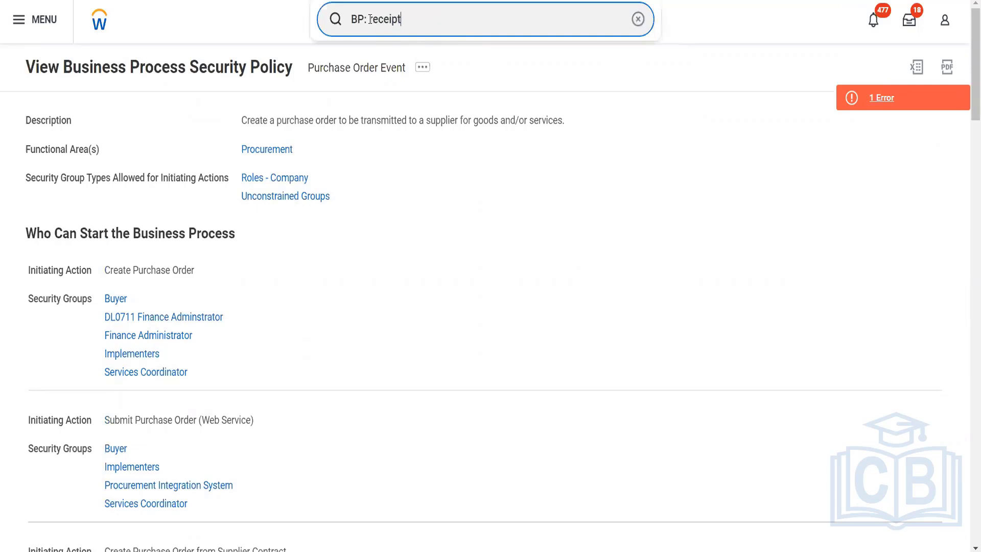
key("Return")
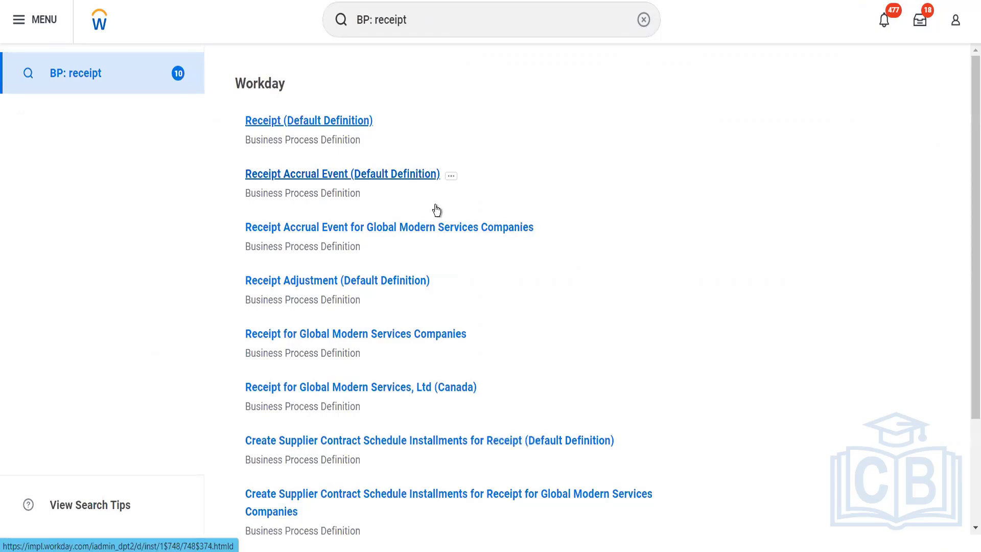
- Examine the Receipt business process steps and their assigned groups, and open the definition's related actions
scroll(434, 209, "down", 3)
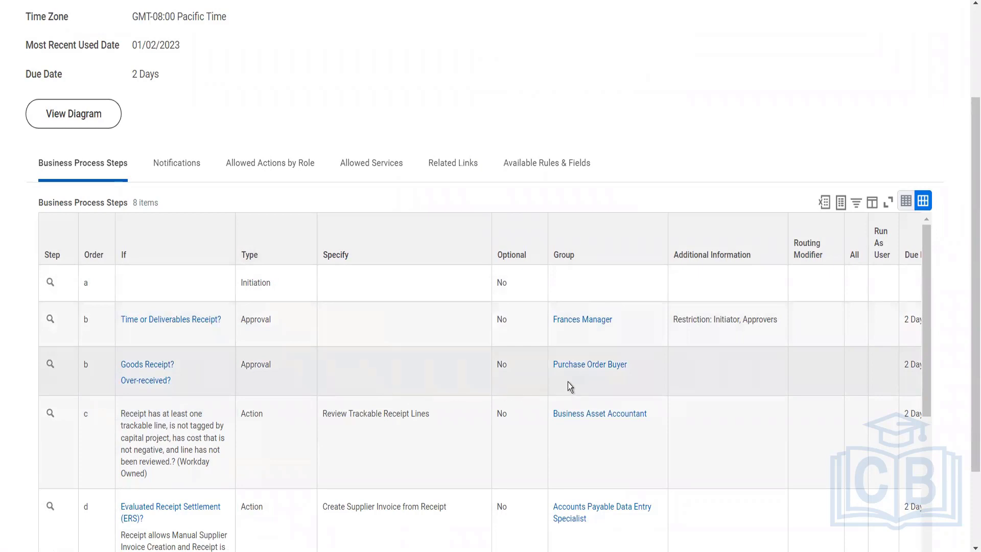
scroll(568, 382, "down", 2)
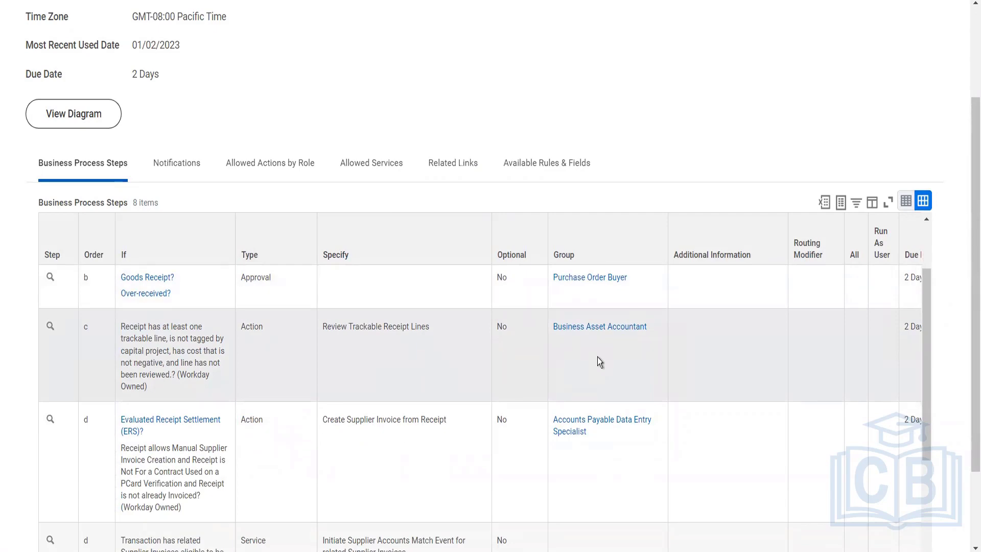
scroll(598, 357, "down", 3)
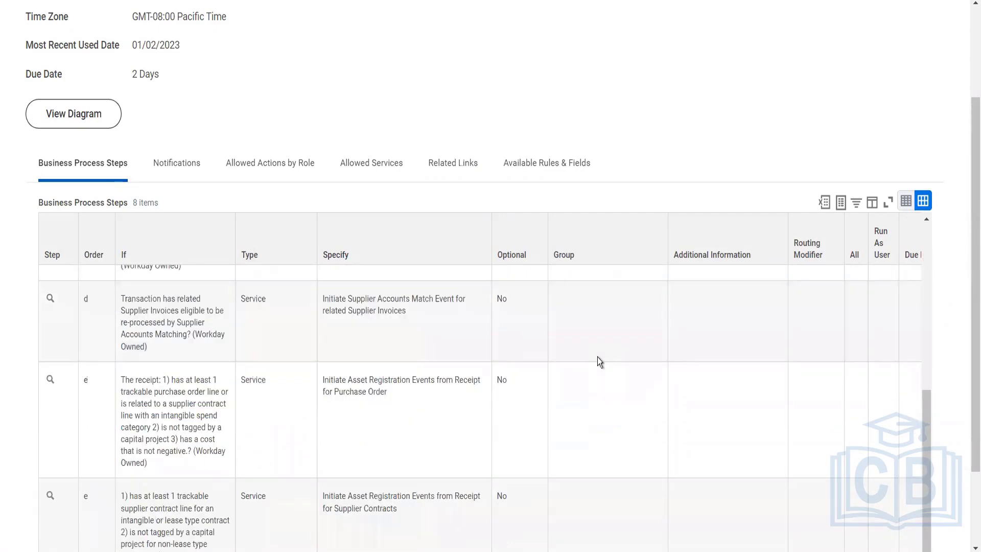
scroll(598, 357, "up", 3)
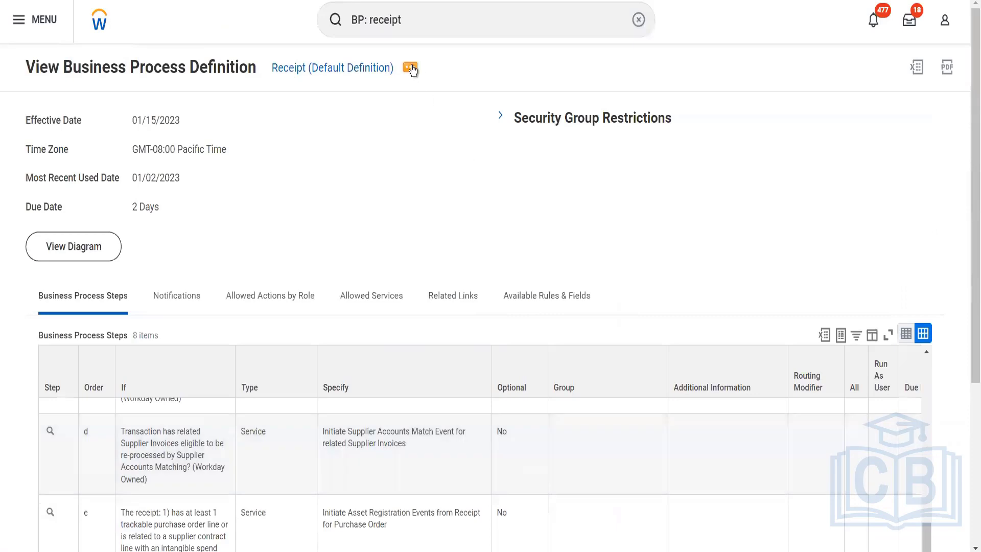
left_click(411, 25)
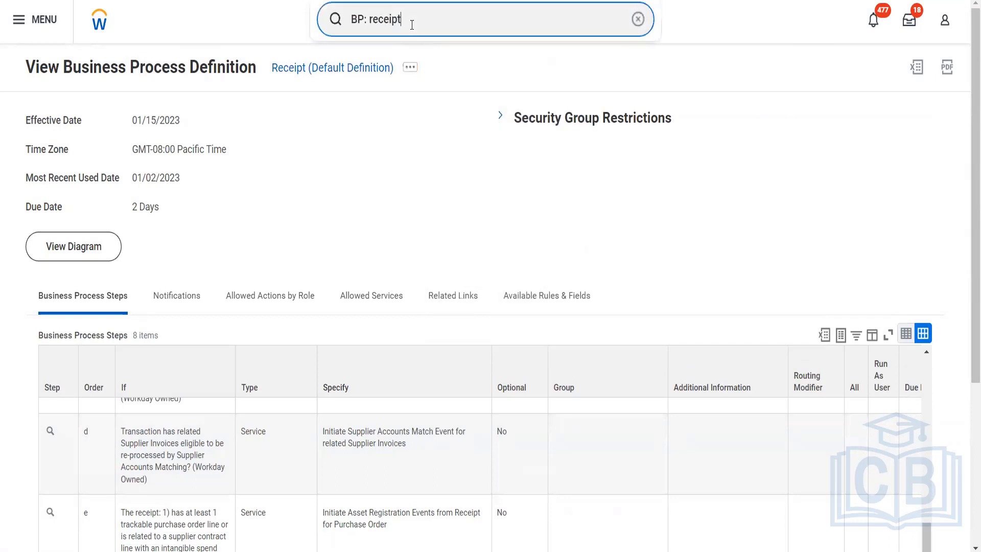
- Search for "BP: requisition" and open the Requisition Event (Default Definition) business process
left_click_drag(411, 25, 381, 23)
type("quisi")
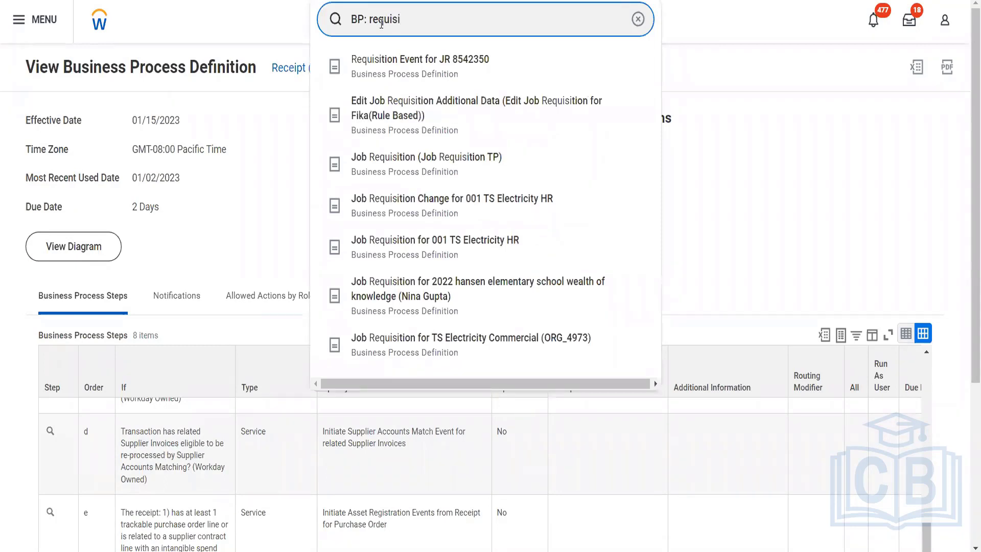
type("tion")
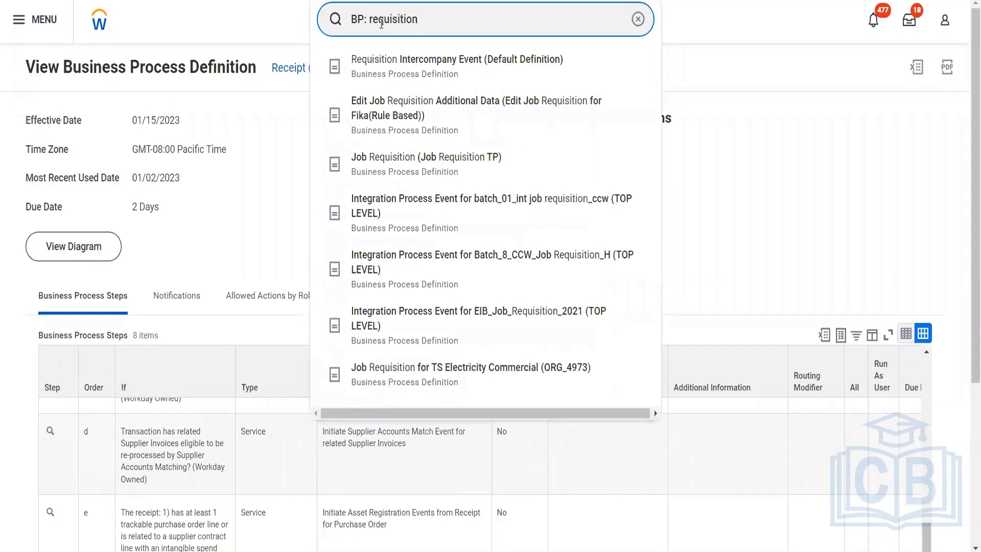
key("Return")
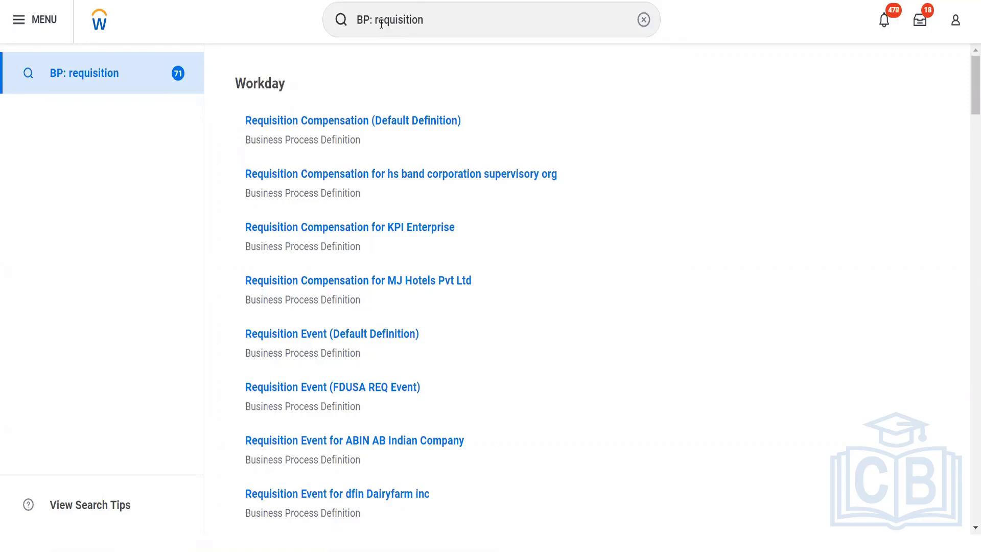
left_click(357, 335)
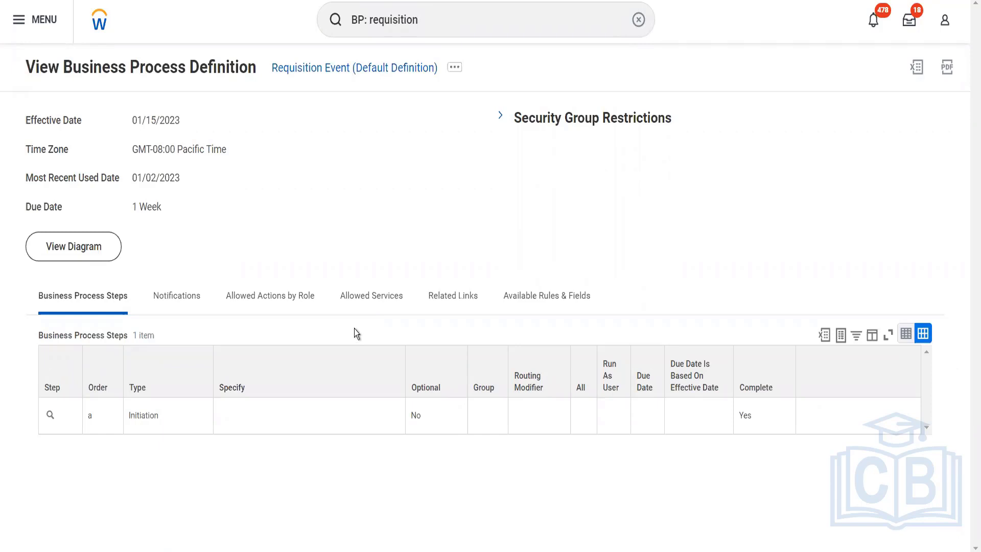
- Search for "BP: supplier contract" and open the Supplier Contract Event (Default Definition) business process
left_click(423, 20)
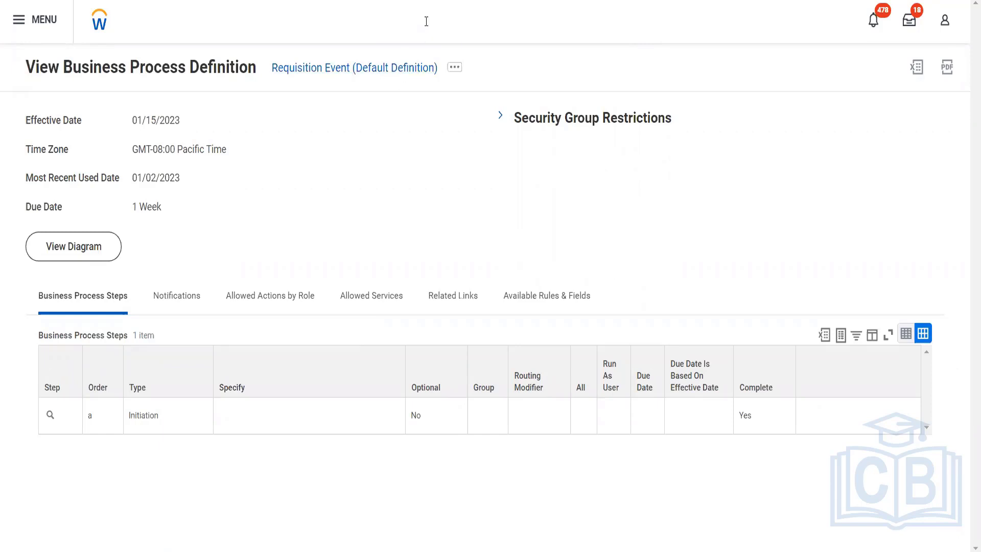
left_click_drag(419, 19, 371, 19)
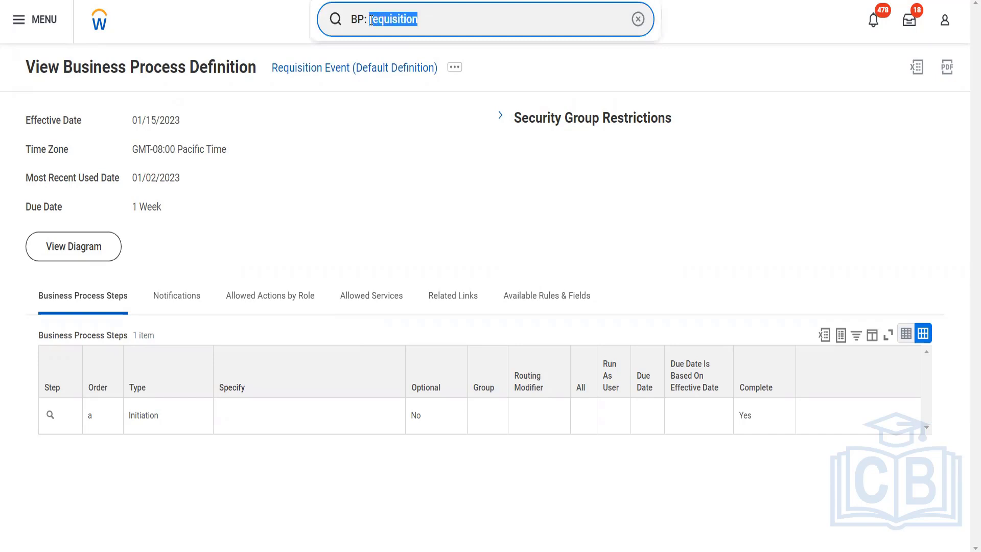
type("supp")
type("li")
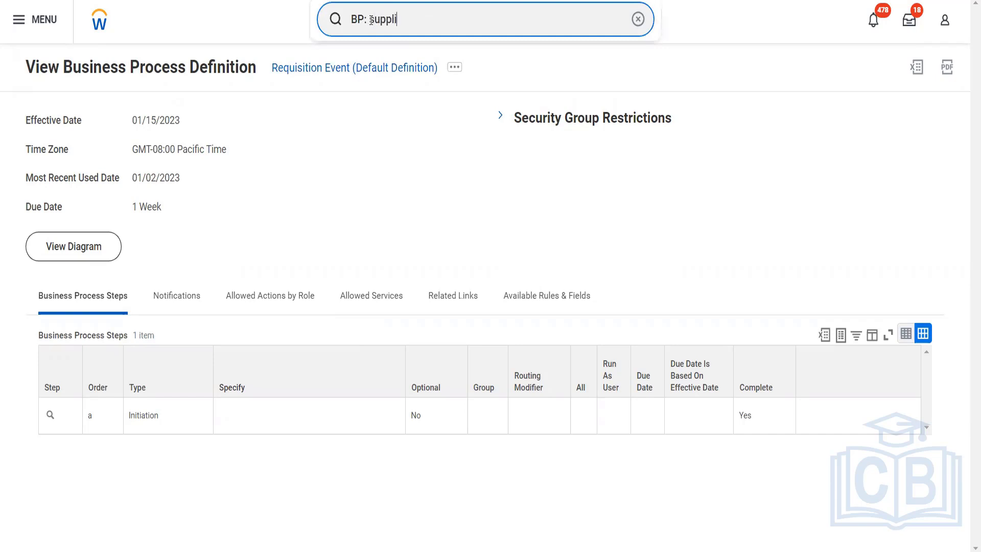
type("er con")
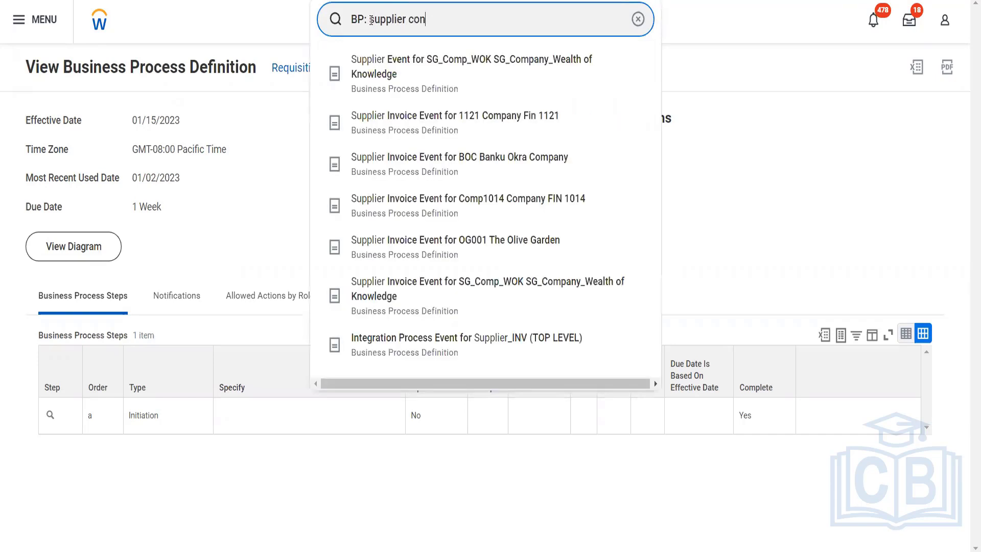
type("tract")
key("Return")
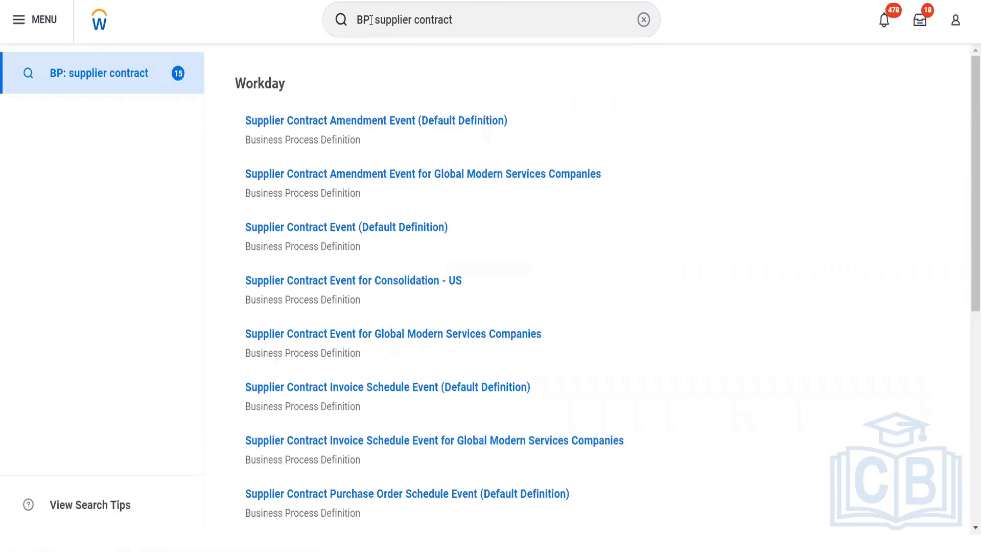
left_click(351, 230)
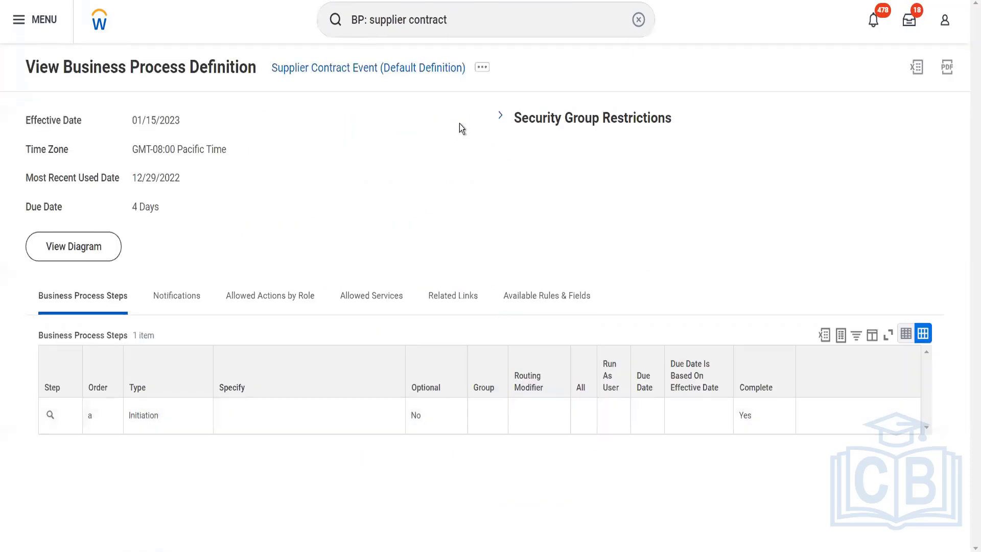
- View the definition's business process security policy and examine the security groups allowed for its initiating actions, action steps and process-wide actions
left_click(482, 67)
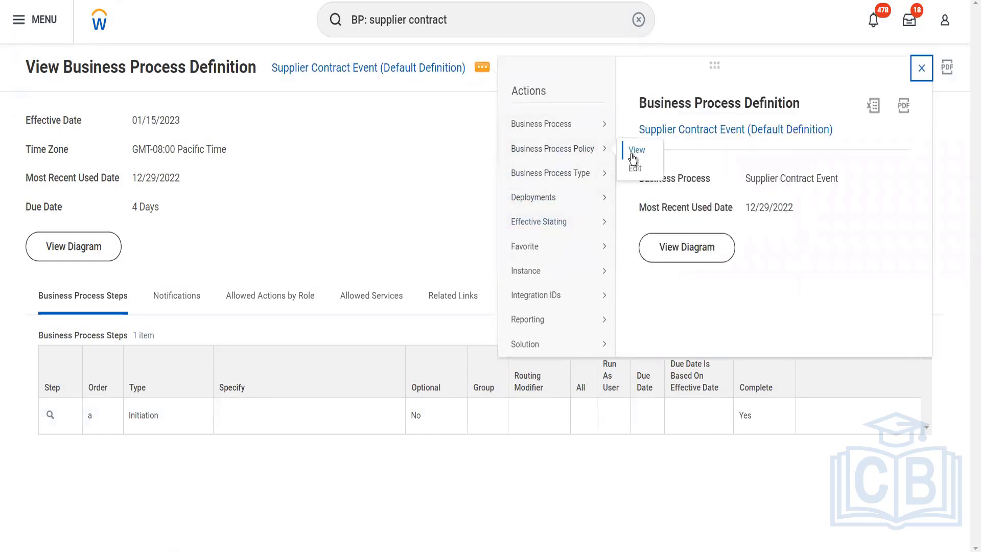
left_click(630, 154)
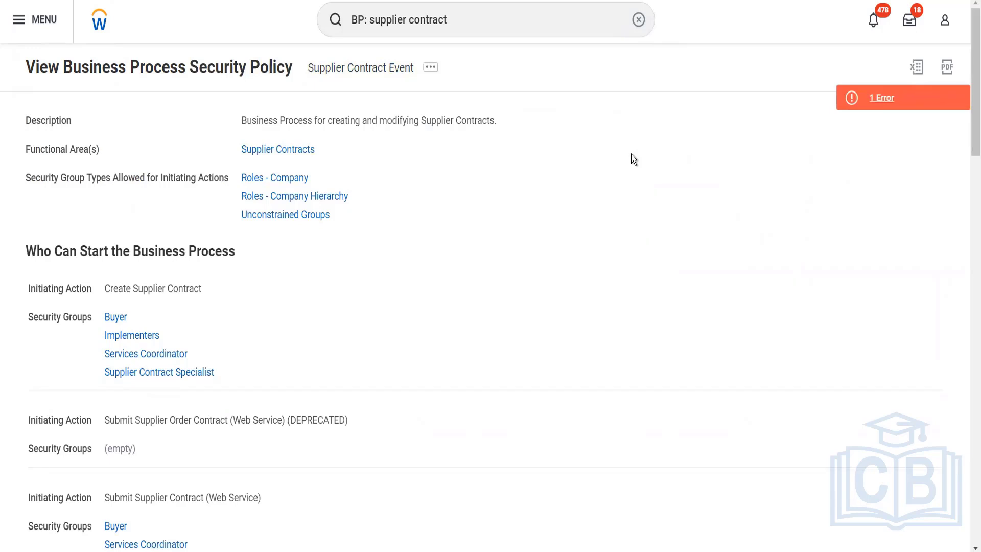
scroll(358, 256, "down", 2)
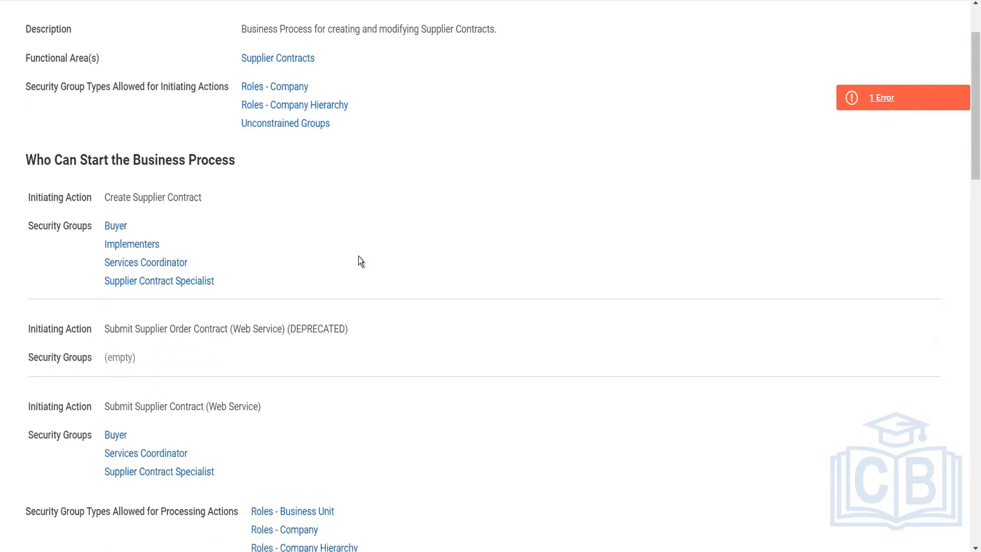
scroll(231, 391, "down", 4)
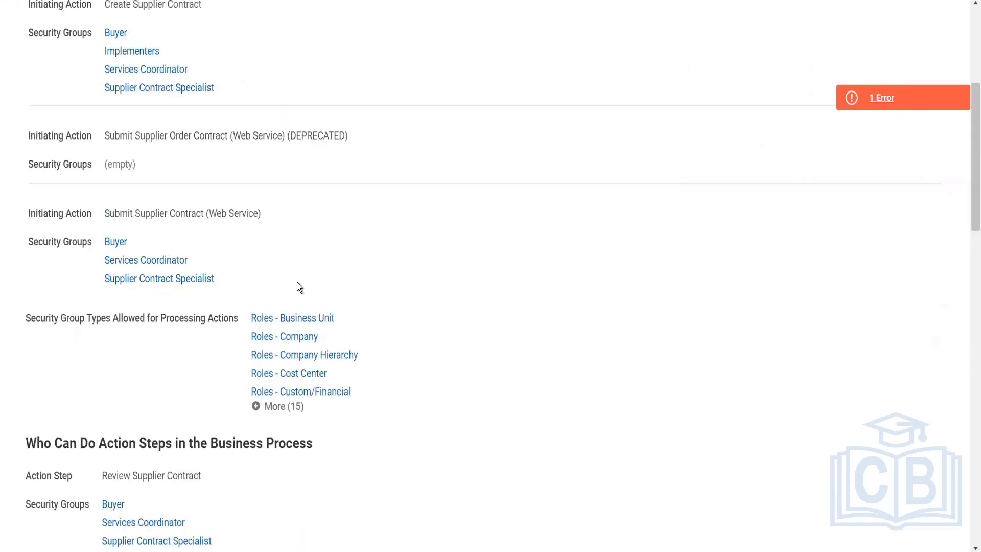
scroll(219, 417, "down", 3)
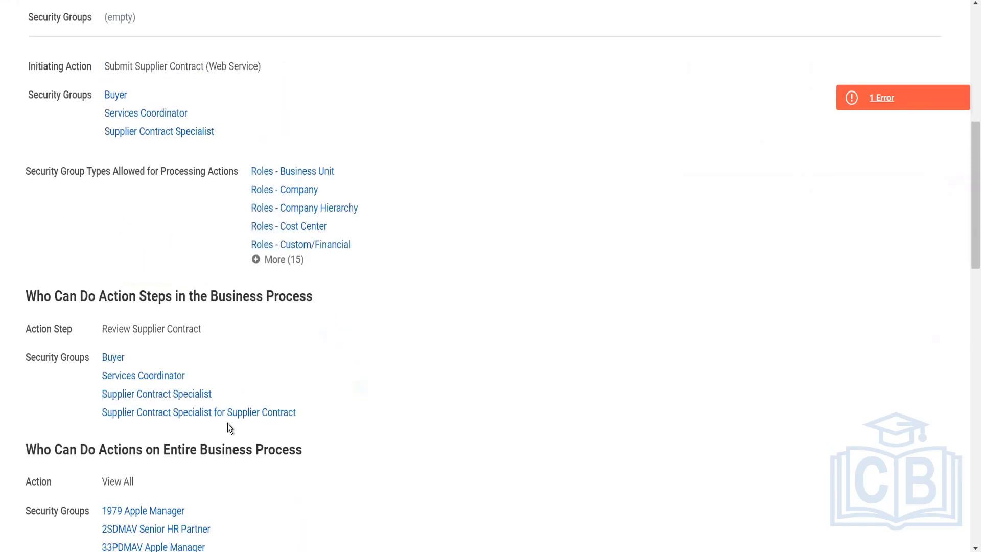
scroll(229, 429, "down", 4)
scroll(228, 423, "down", 8)
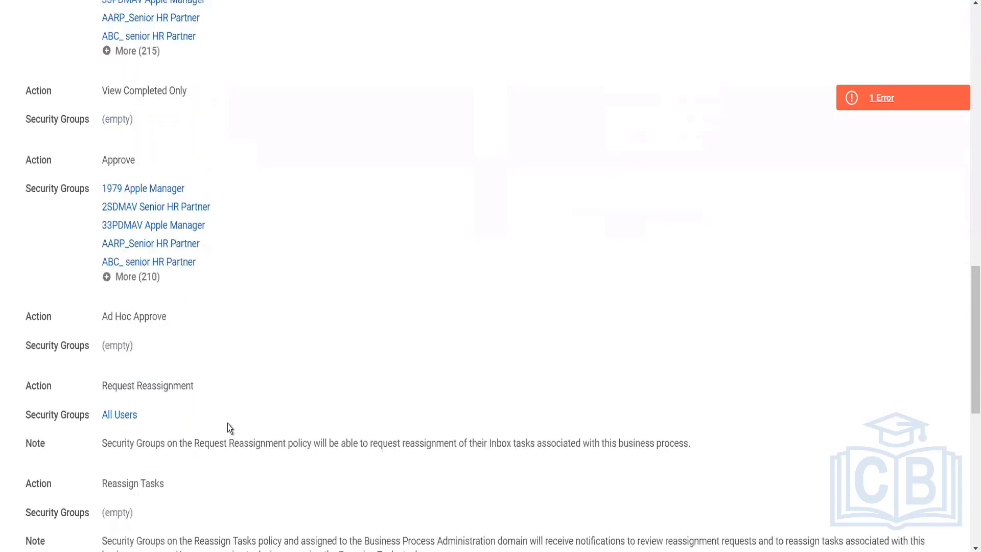
scroll(228, 429, "down", 10)
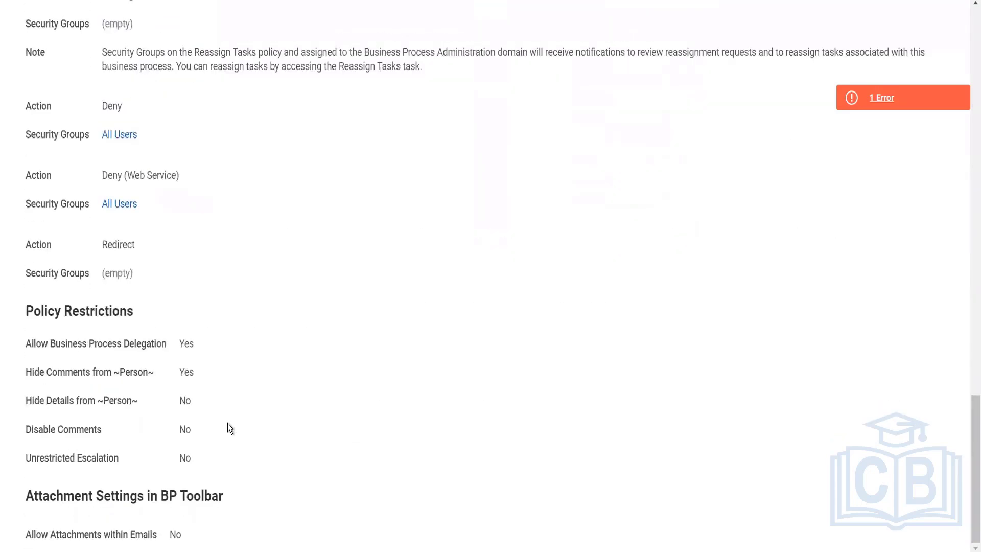
scroll(614, 335, "up", 20)
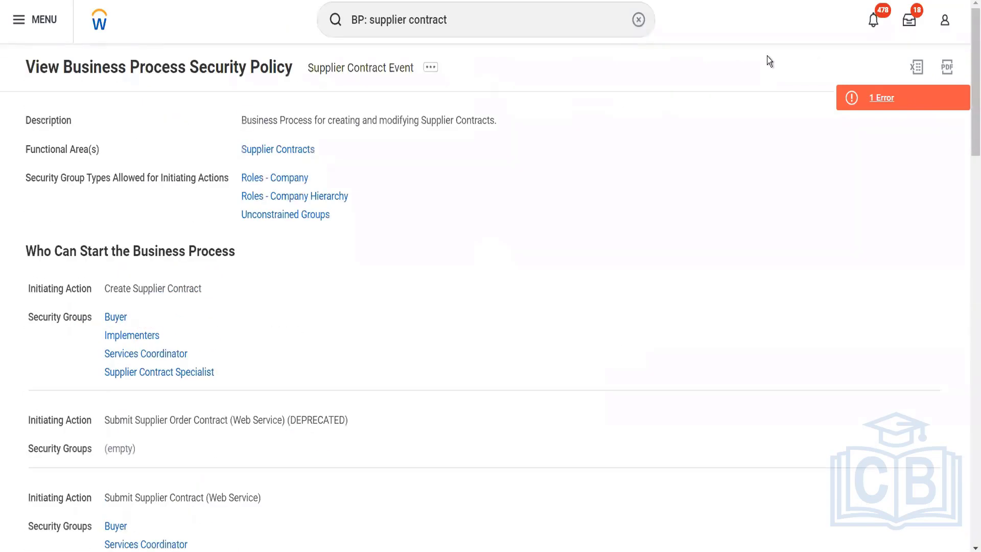
- Check the notifications, search for "find supp invoice" and open the Find Supplier Invoices report
left_click(867, 24)
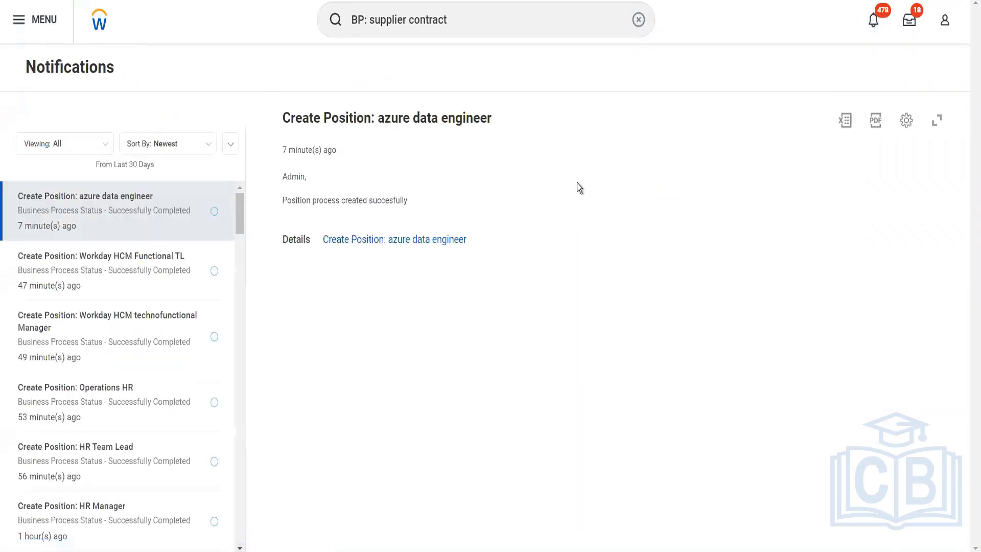
left_click(446, 22)
left_click_drag(447, 22, 350, 33)
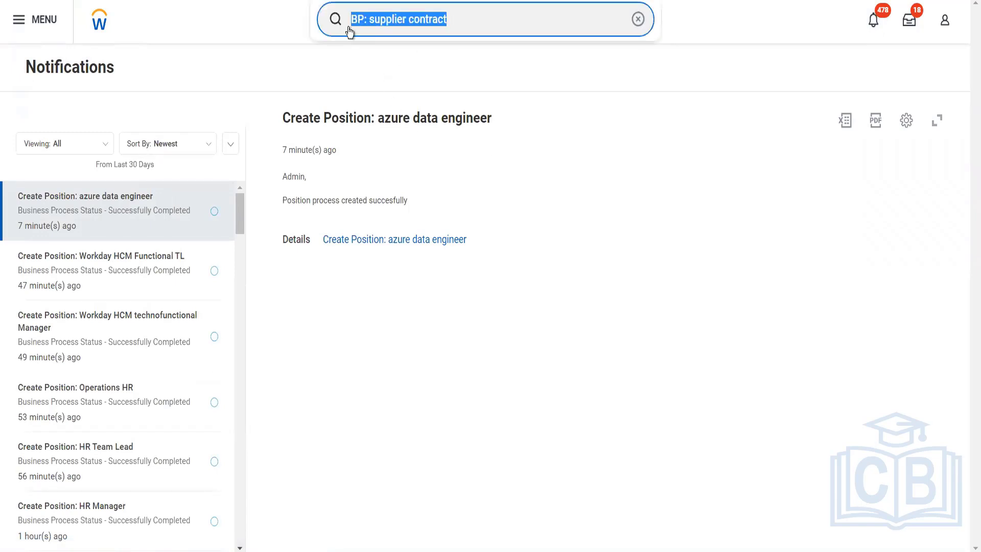
type("find supp invoice")
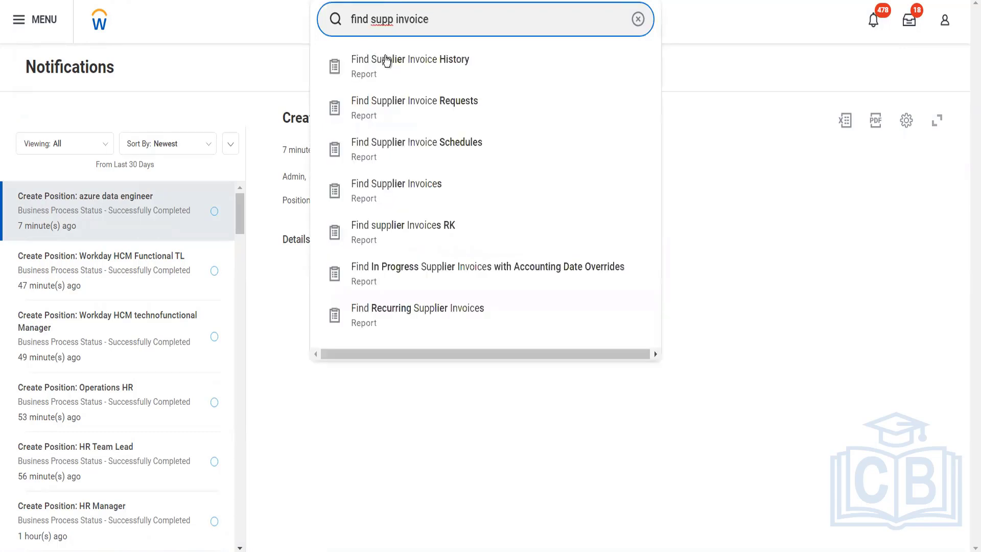
left_click(401, 191)
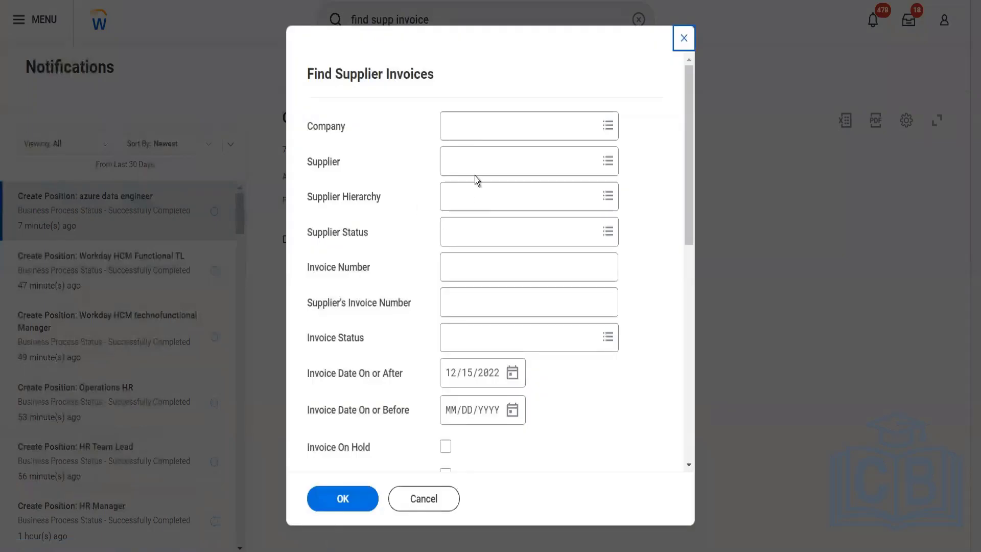
- Run the Find Supplier Invoices report for the company BGC Blinkit Grocery Delivery
left_click(477, 126)
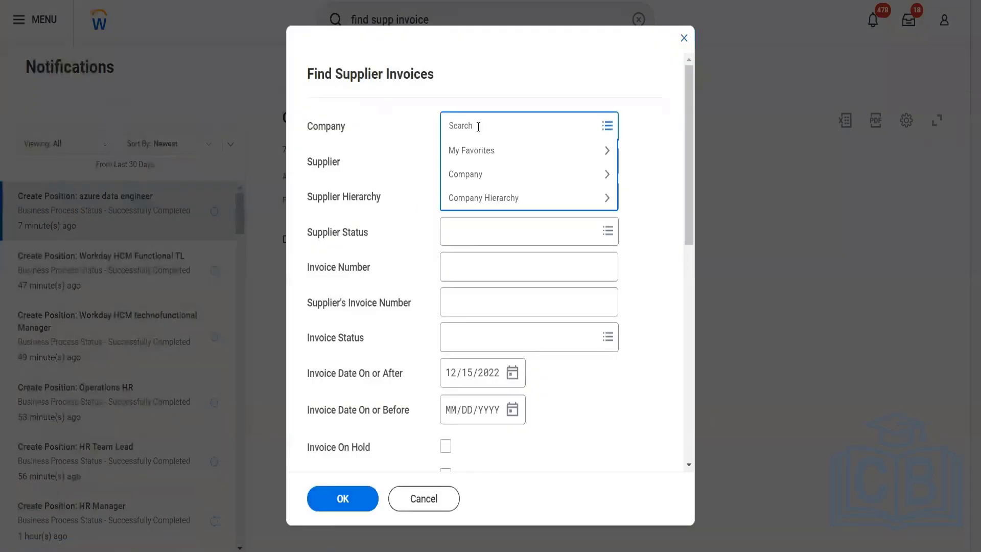
type("bgc")
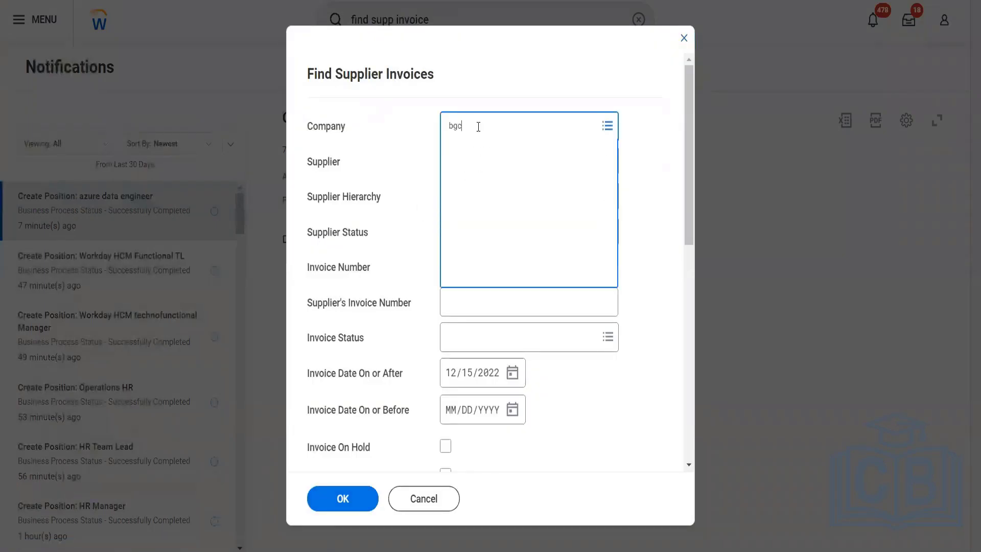
left_click(515, 181)
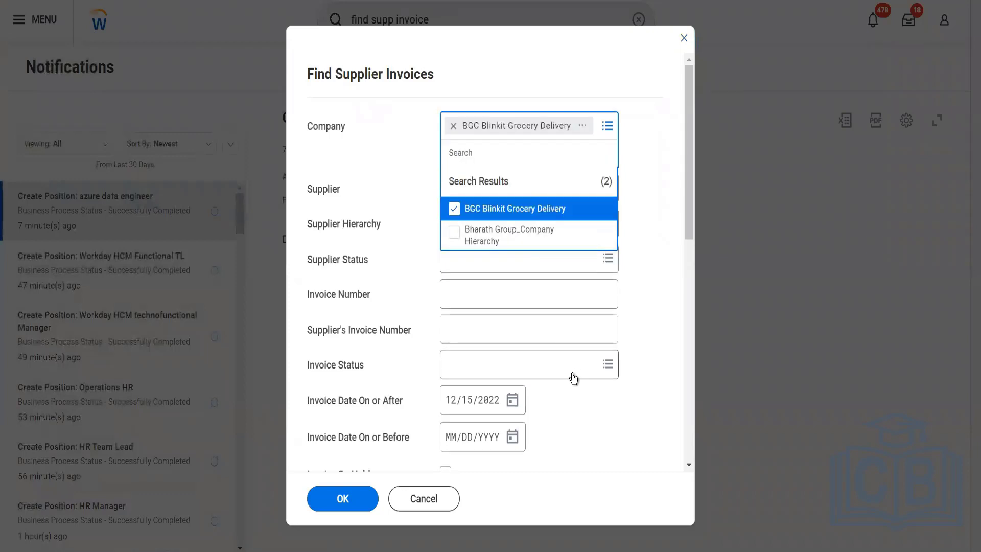
key("Tab")
left_click(512, 372)
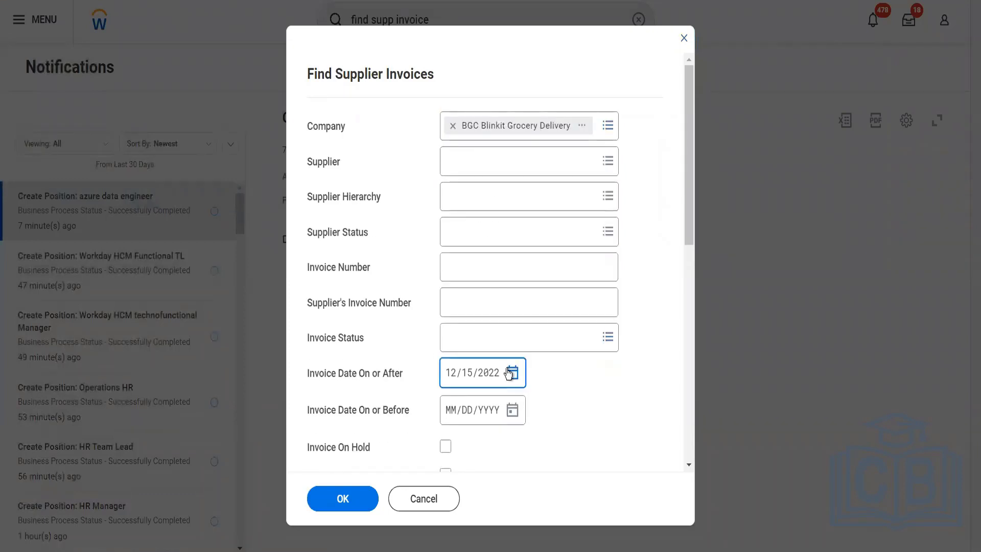
left_click(612, 316)
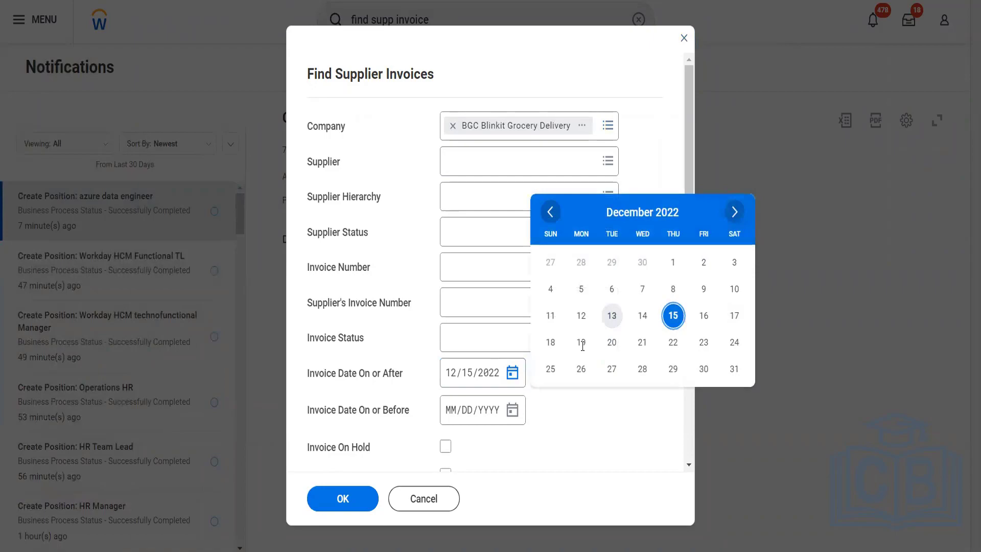
left_click(360, 499)
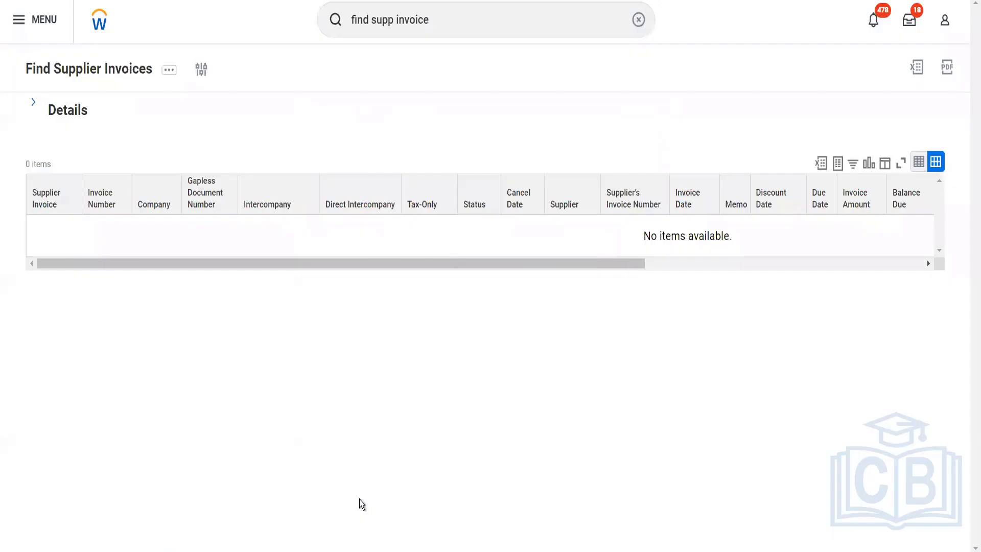
- Search for business process definitions with "BP: supp invoice"
left_click(441, 26)
left_click_drag(442, 25, 341, 10)
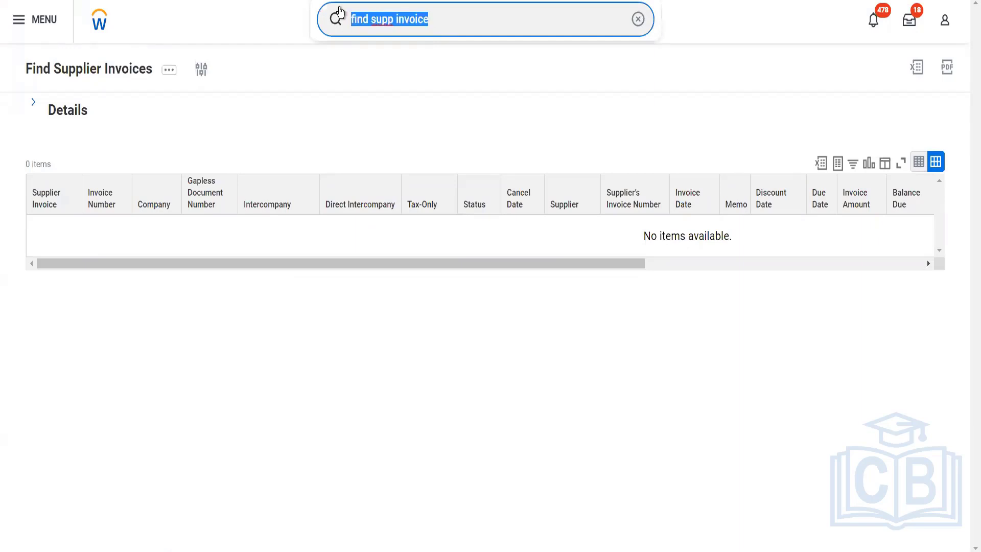
type("BP: su")
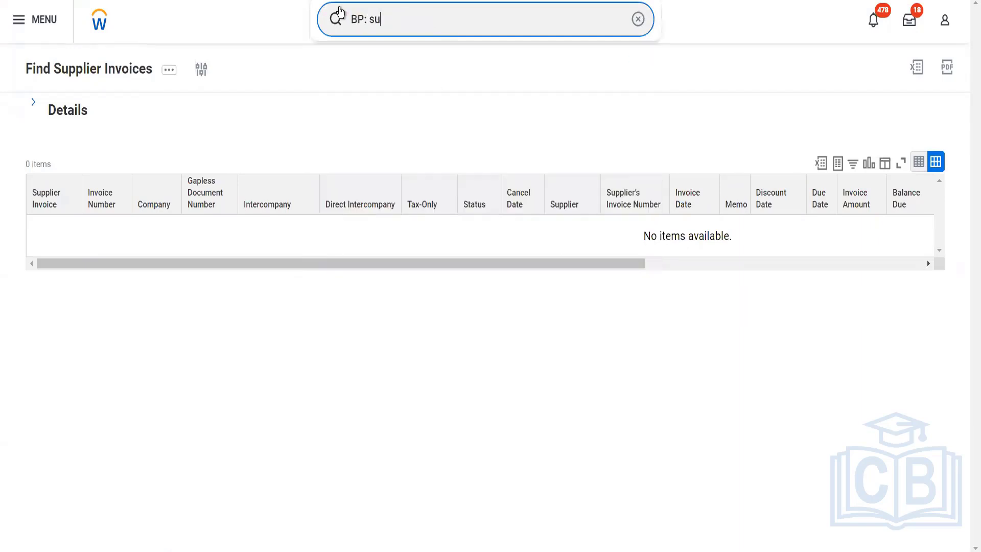
type("pp invoice")
key("Return")
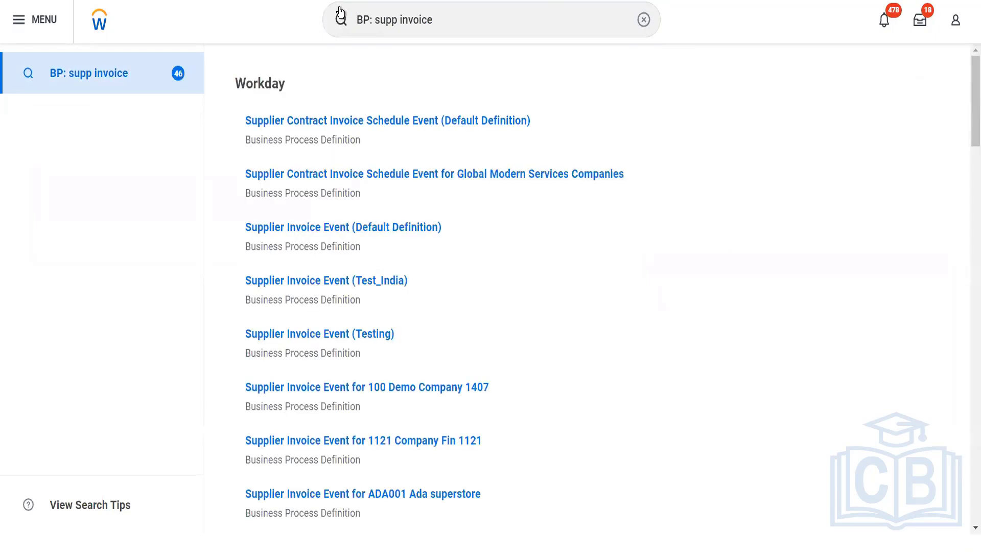
- View the business process security policy of Supplier Invoice Event (Default Definition) from the search results
mouse_move(450, 229)
left_click(452, 230)
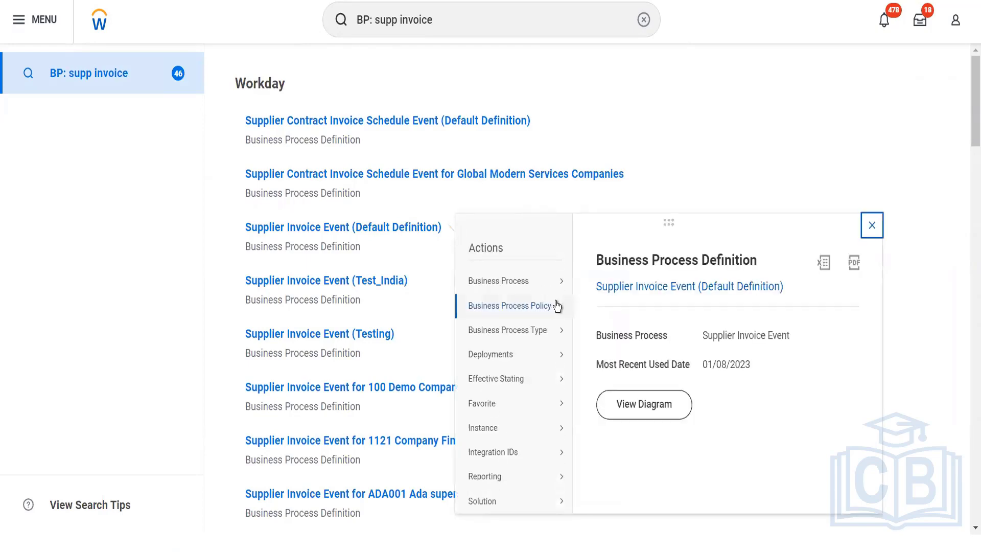
mouse_move(511, 306)
left_click(587, 306)
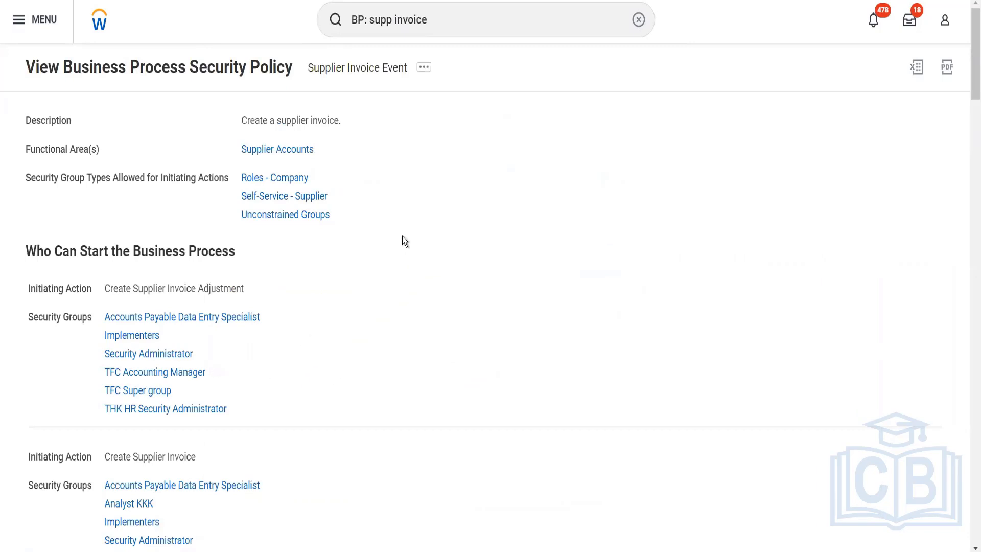
- Search for "BGC" and open the company BGC Blinkit Grocery Delivery
left_click(442, 21)
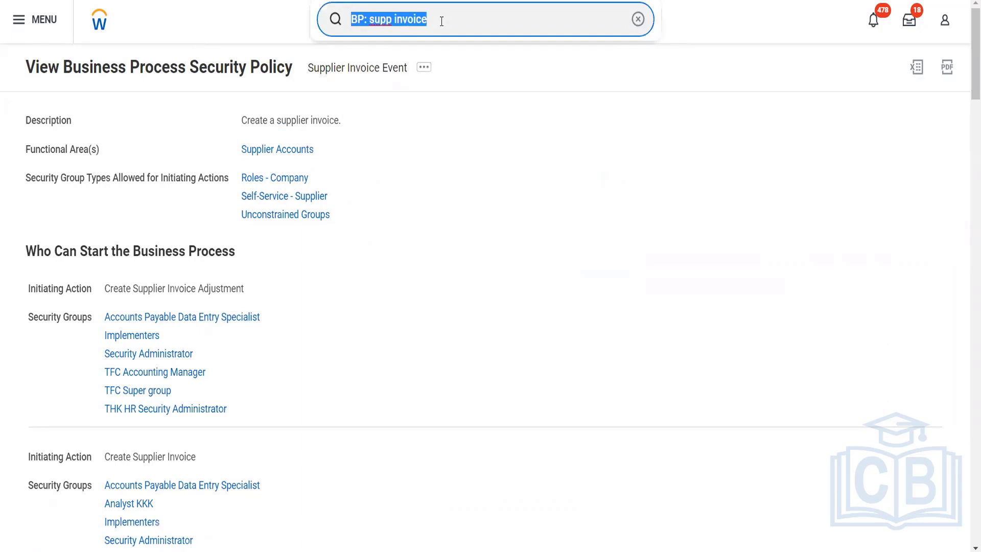
type("BGC:")
key("BackSpace")
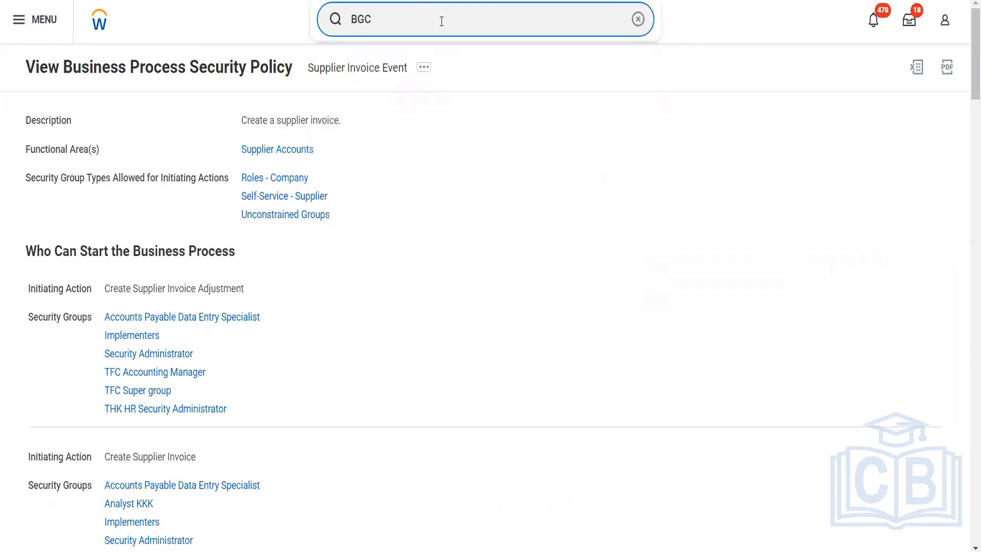
left_click(404, 60)
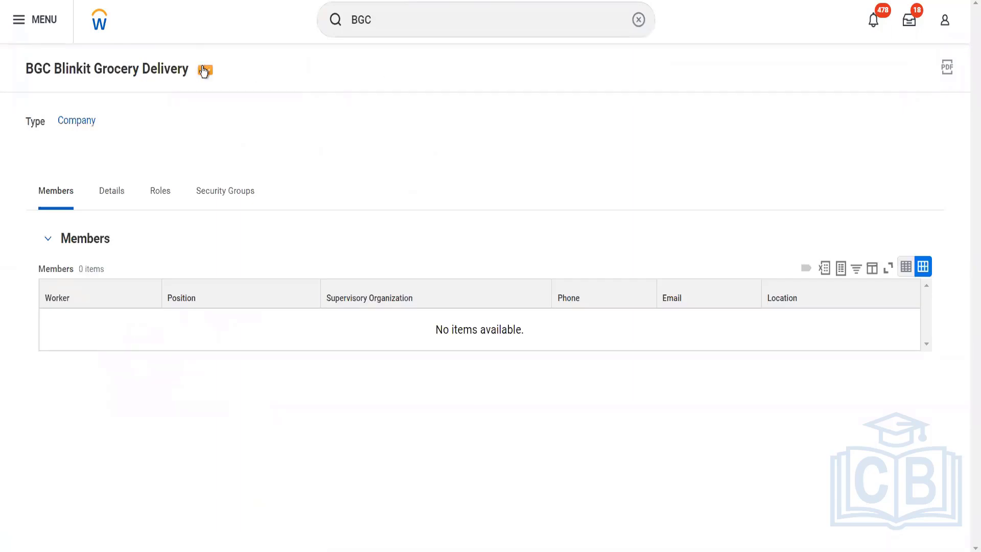
- Start the Assign Roles task for BGC Blinkit Grocery Delivery with the effective date 01/15/2023
left_click(204, 71)
mouse_move(286, 139)
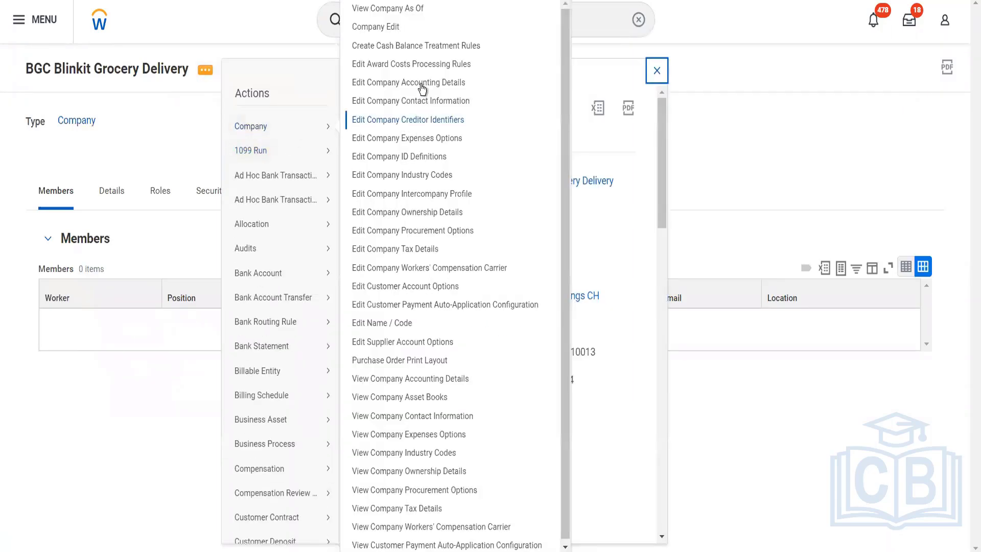
scroll(290, 358, "down", 10)
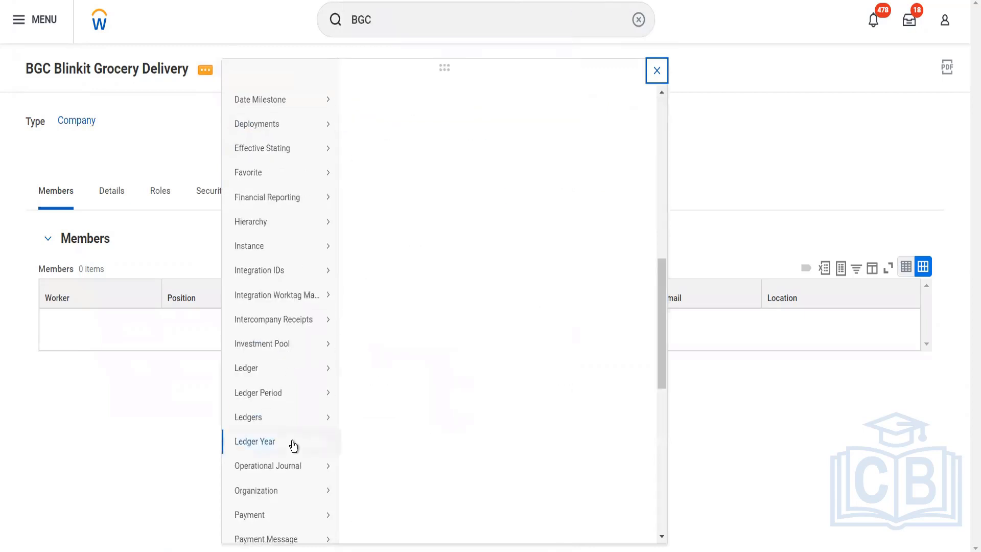
mouse_move(305, 497)
scroll(305, 496, "down", 5)
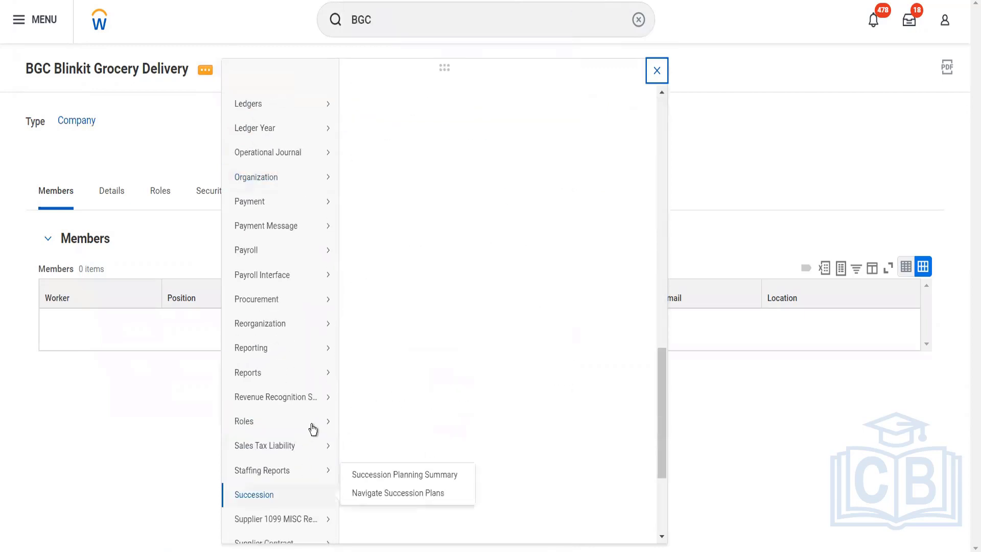
mouse_move(327, 421)
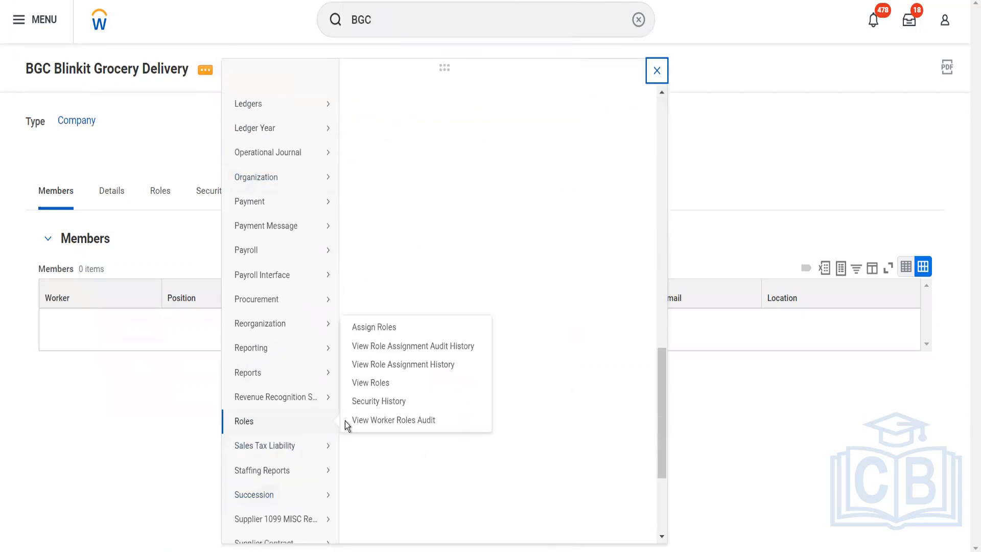
left_click(364, 329)
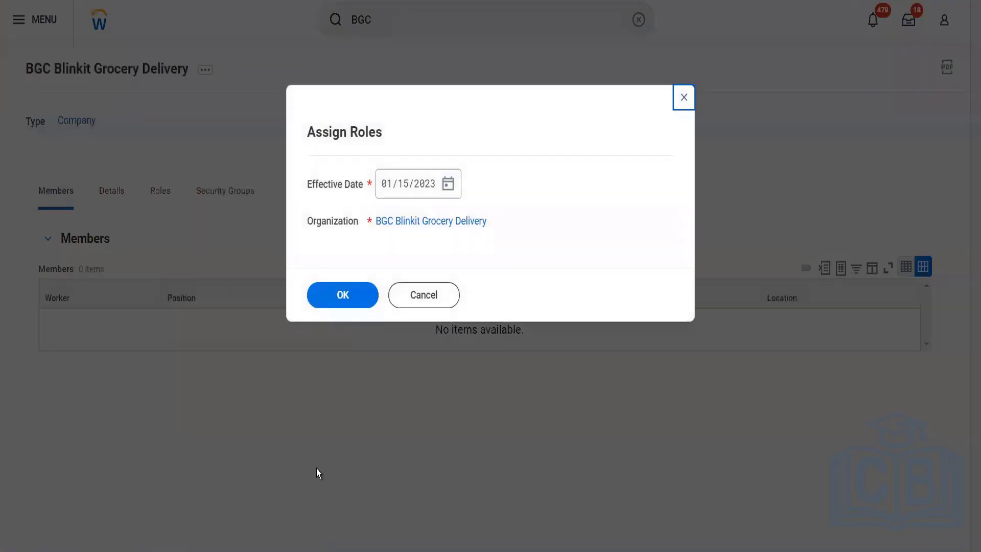
left_click(342, 296)
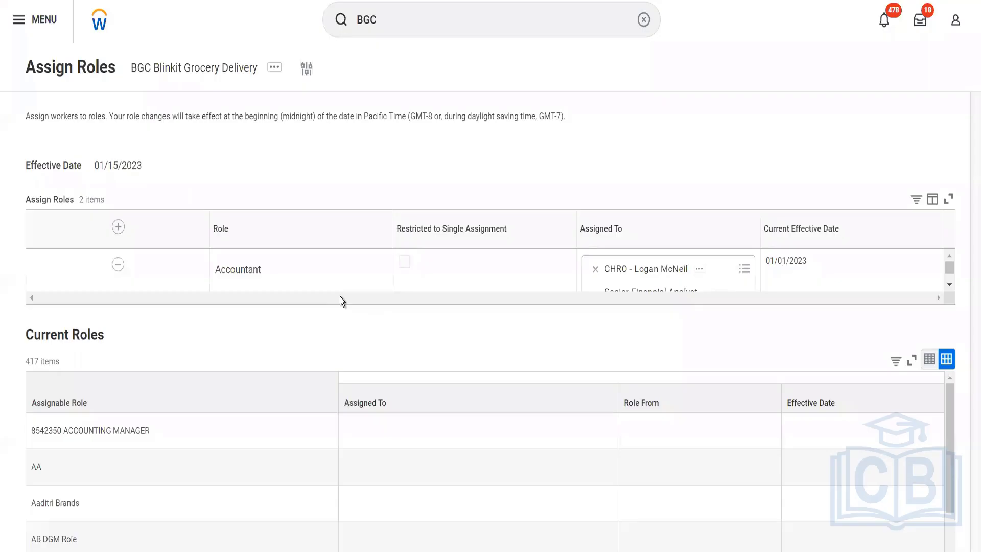
- Add a role assignment row for the Accounts Payable Data Entry Specialist role
left_click(64, 233)
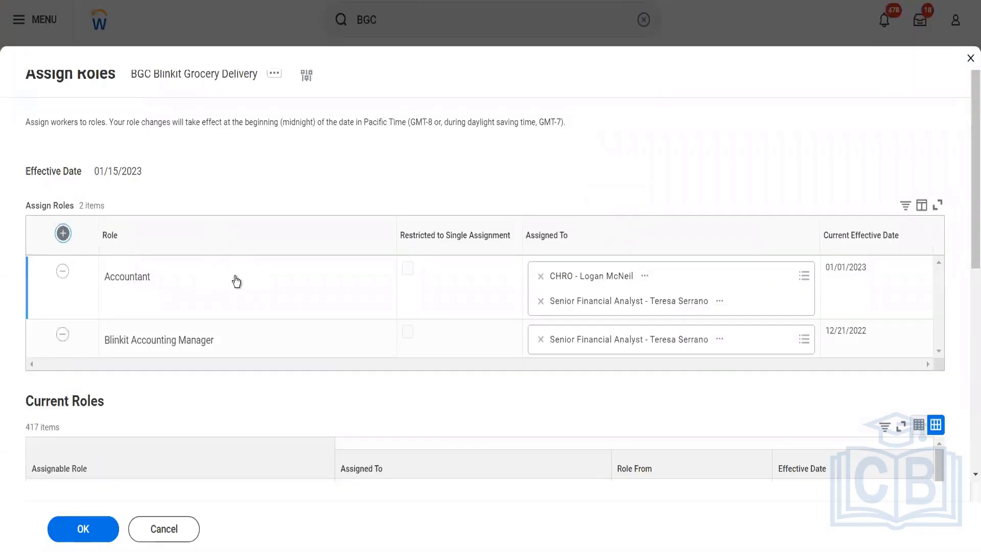
type("sc")
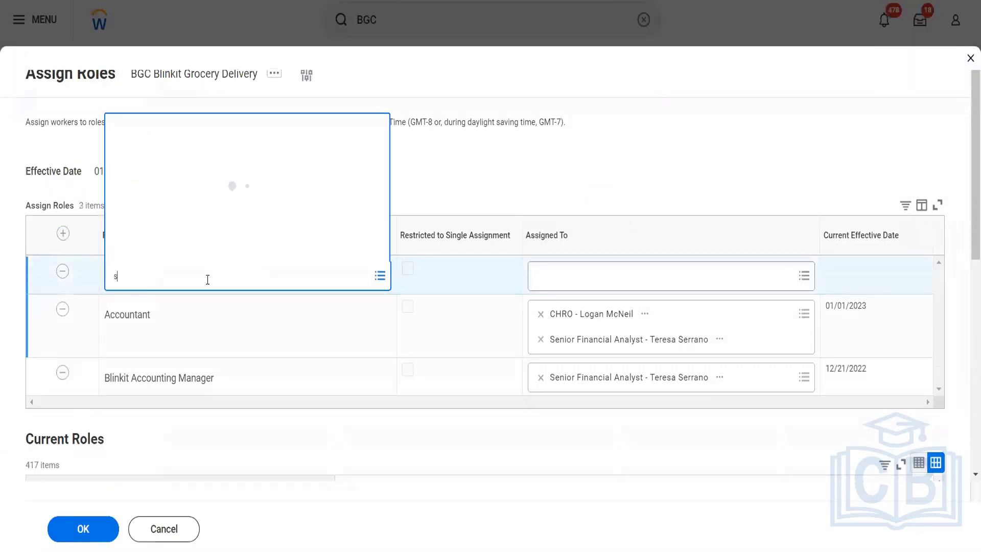
key("BackSpace")
key("BackSpace")
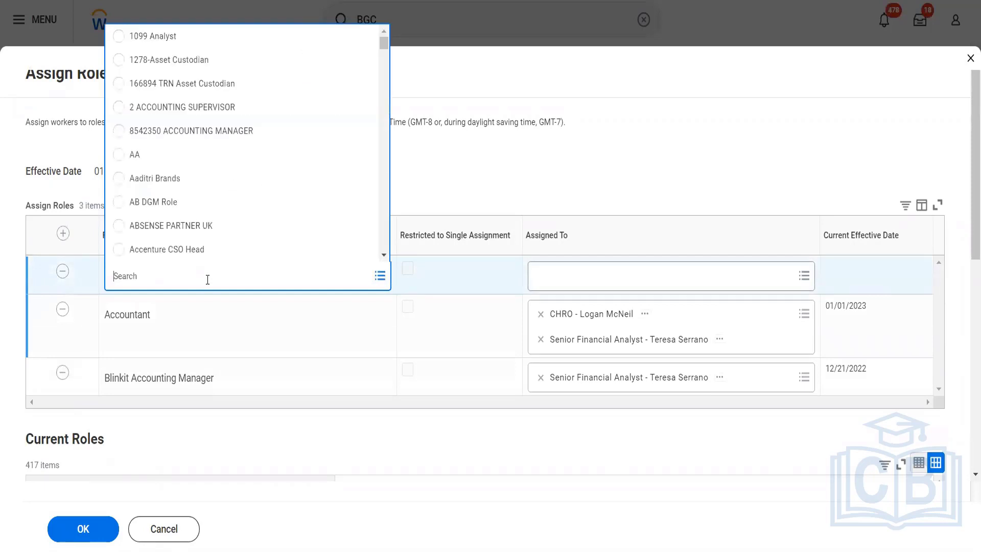
type("acc pay data")
key("Return")
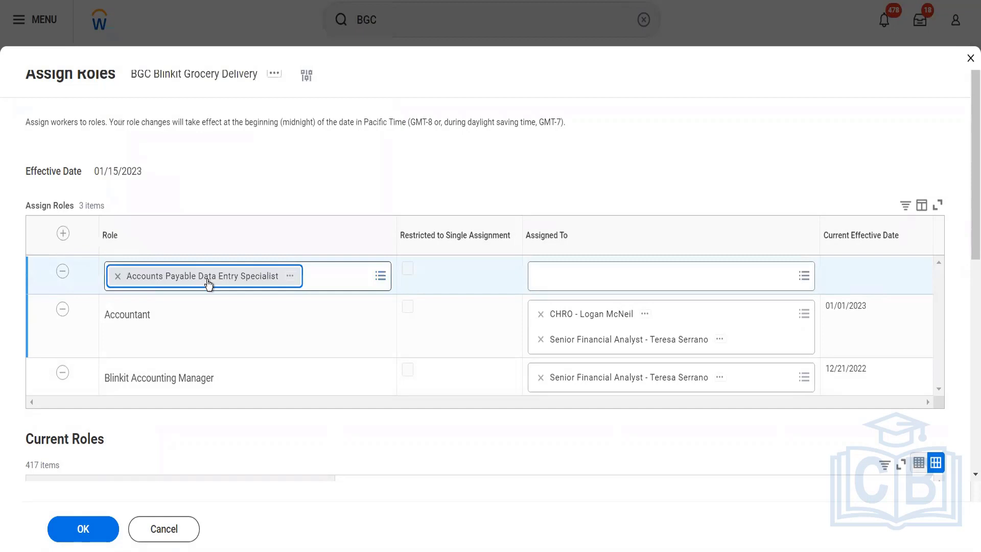
- Assign the CHRO to the Accounts Payable Data Entry Specialist role and submit the role assignments
left_click(603, 275)
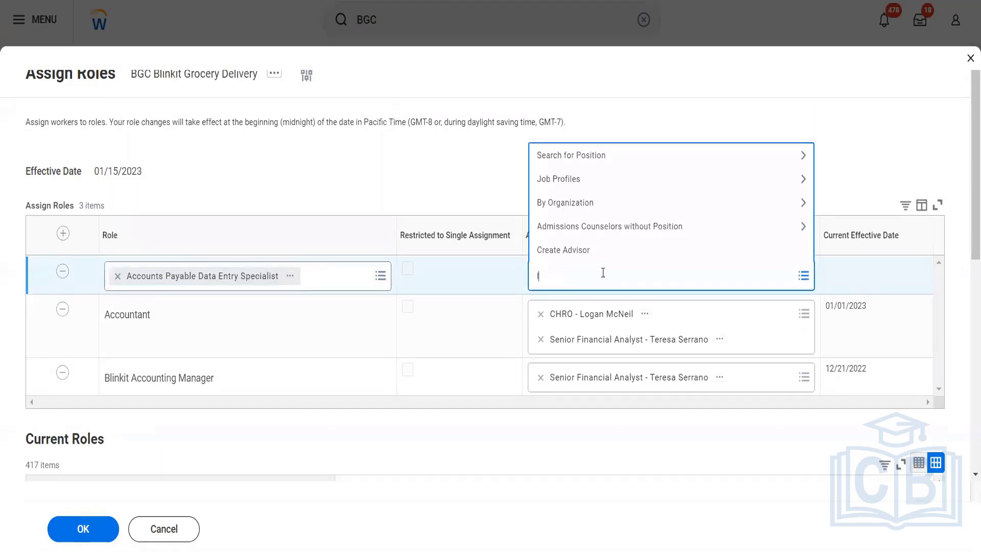
type("lmcneil")
key("Return")
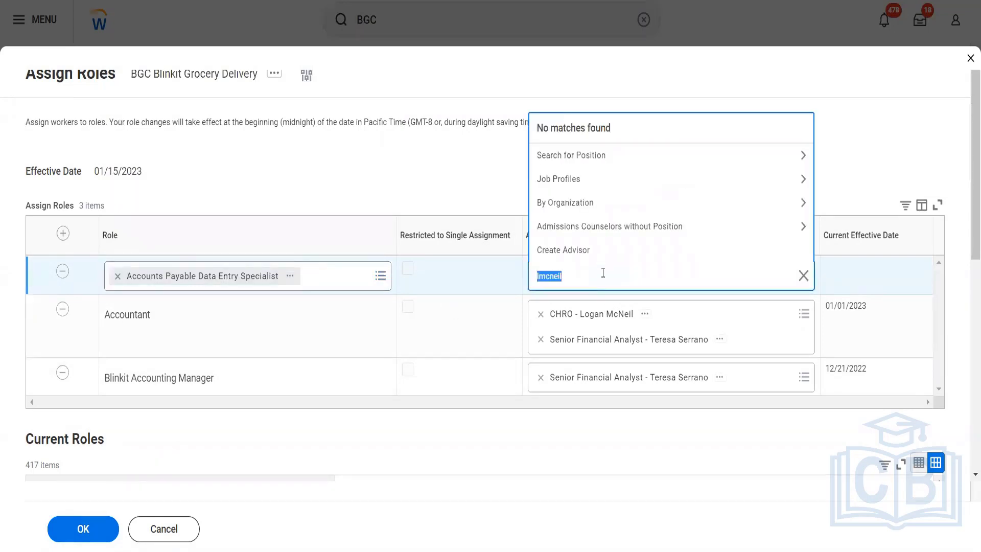
type("logan mc")
key("Return")
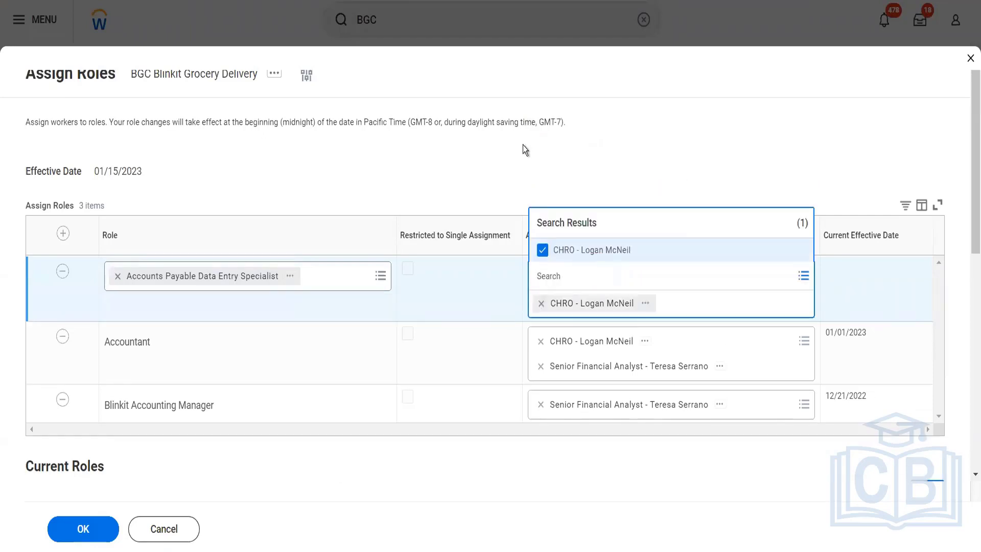
left_click(523, 149)
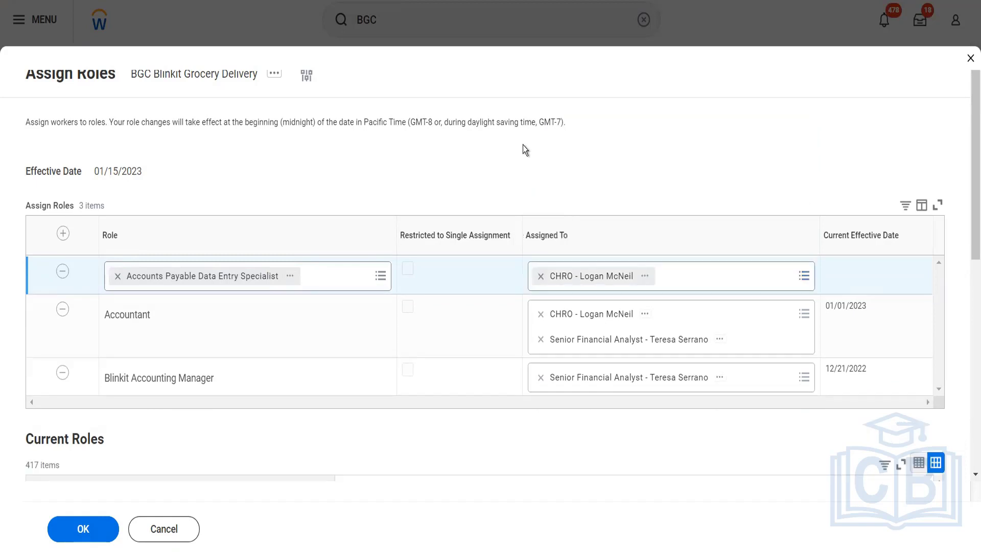
left_click(99, 527)
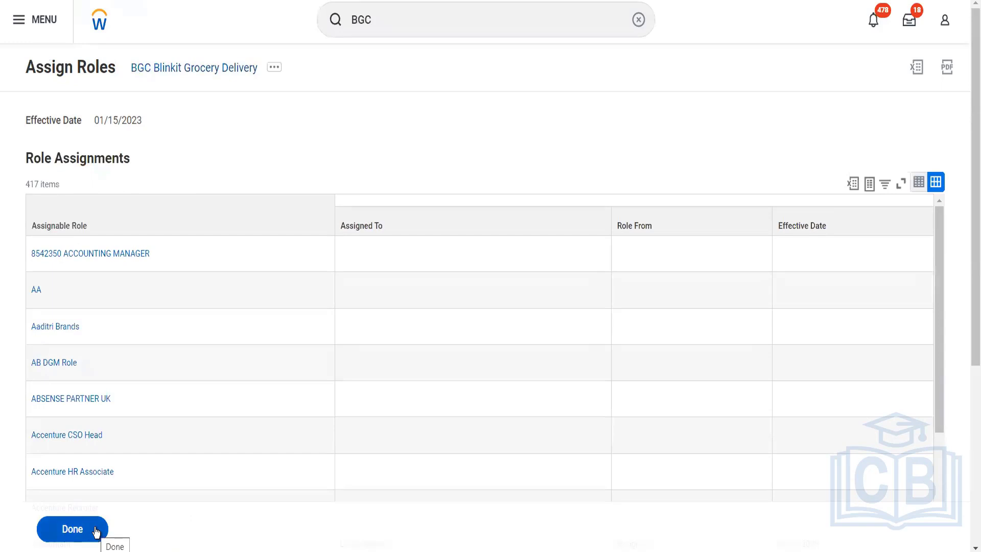
- Search for "start proxy" and start a proxy session acting as the CHRO worker
left_click(419, 21)
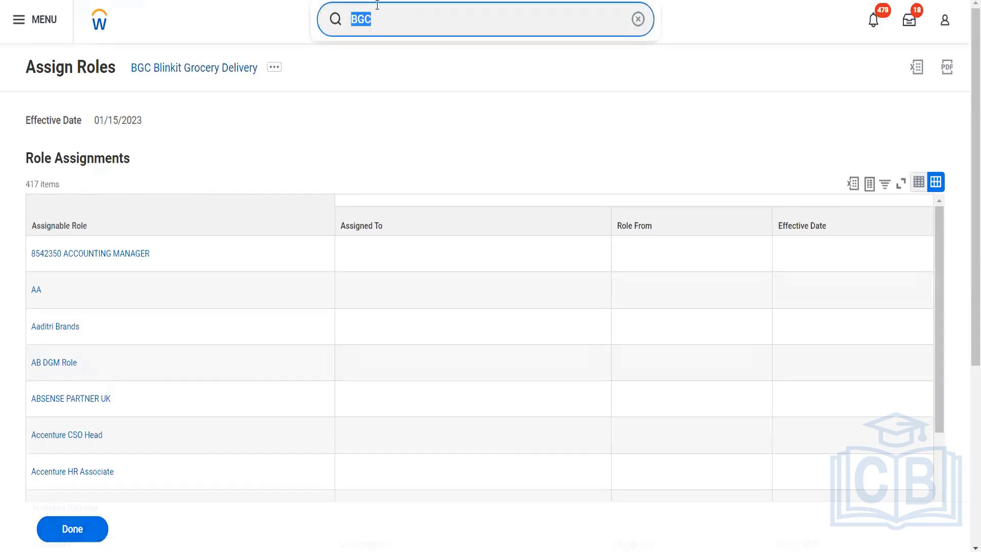
type("start")
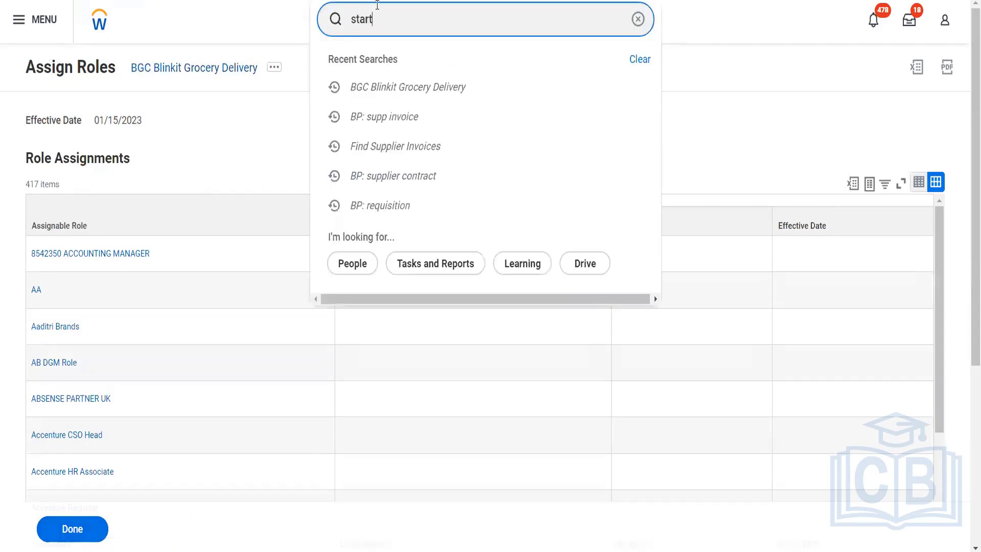
type(" proxy")
left_click(385, 63)
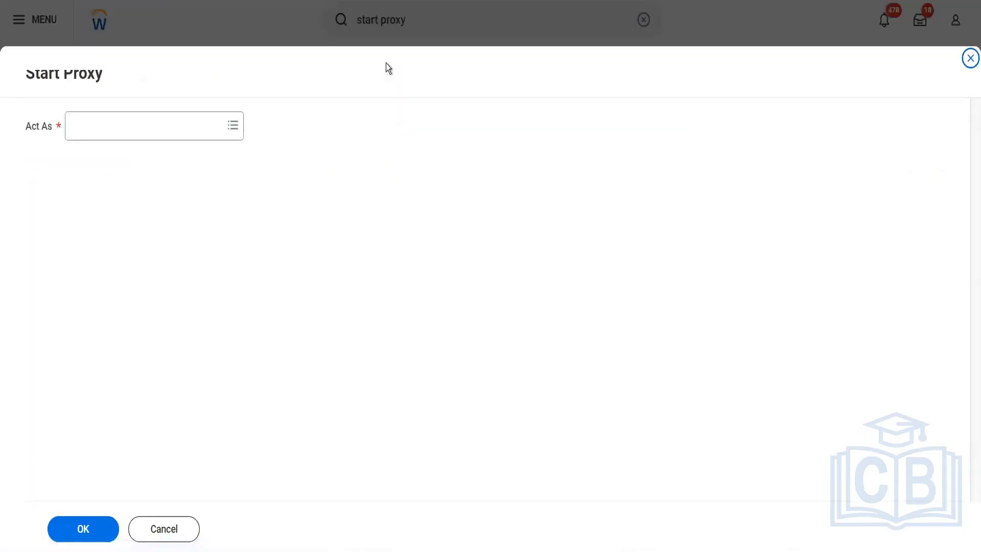
left_click(153, 131)
type("l")
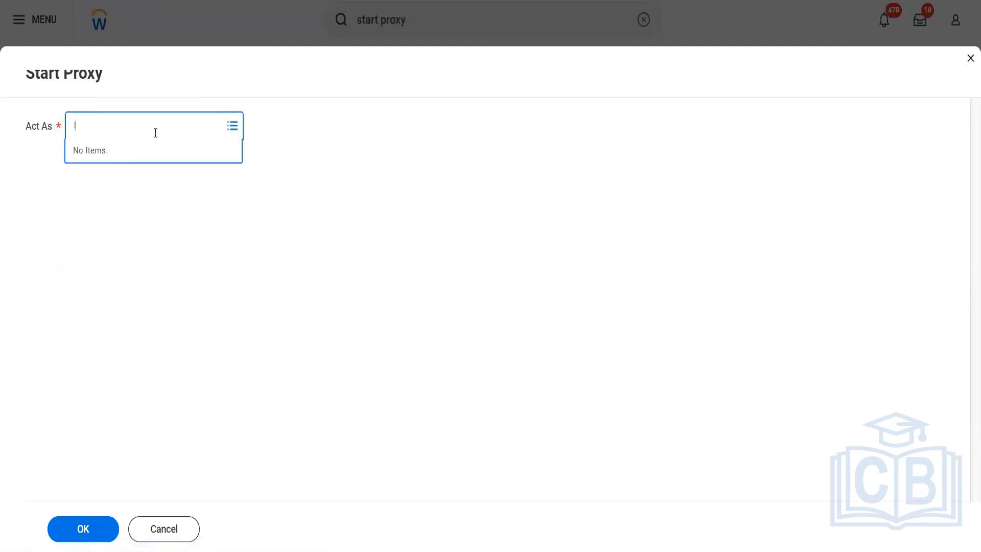
type("ogan mc")
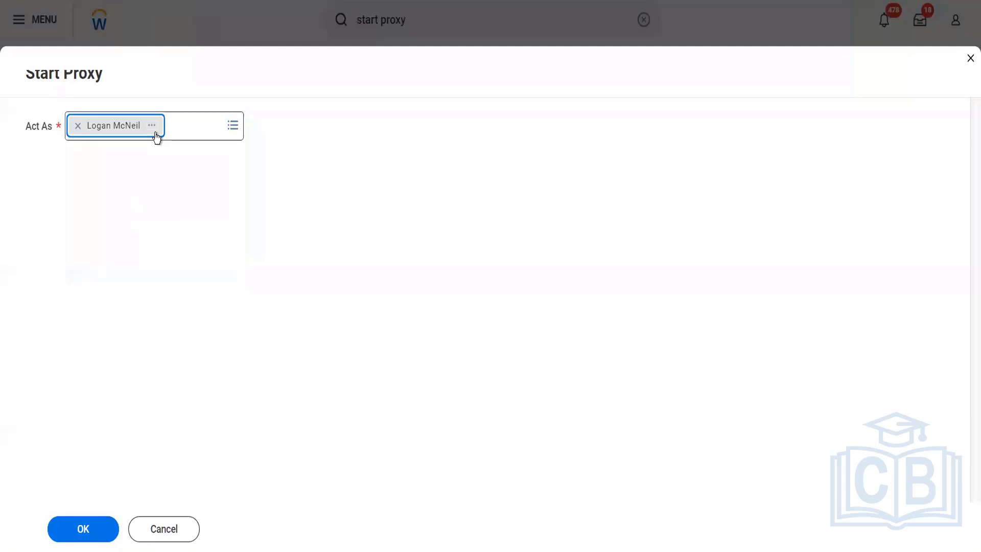
left_click(79, 531)
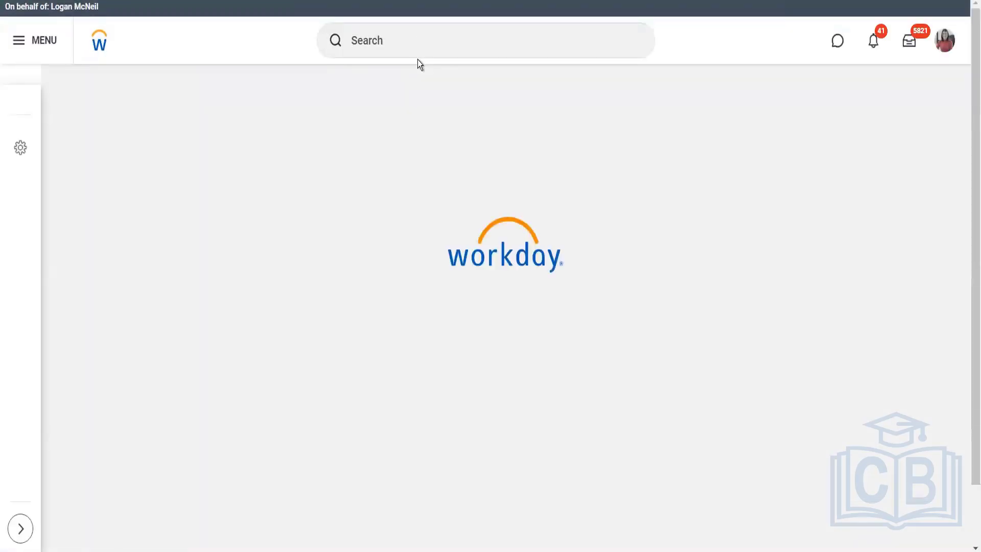
- Search for "cr supp invoice" and open the Create Supplier Invoice task
left_click(412, 34)
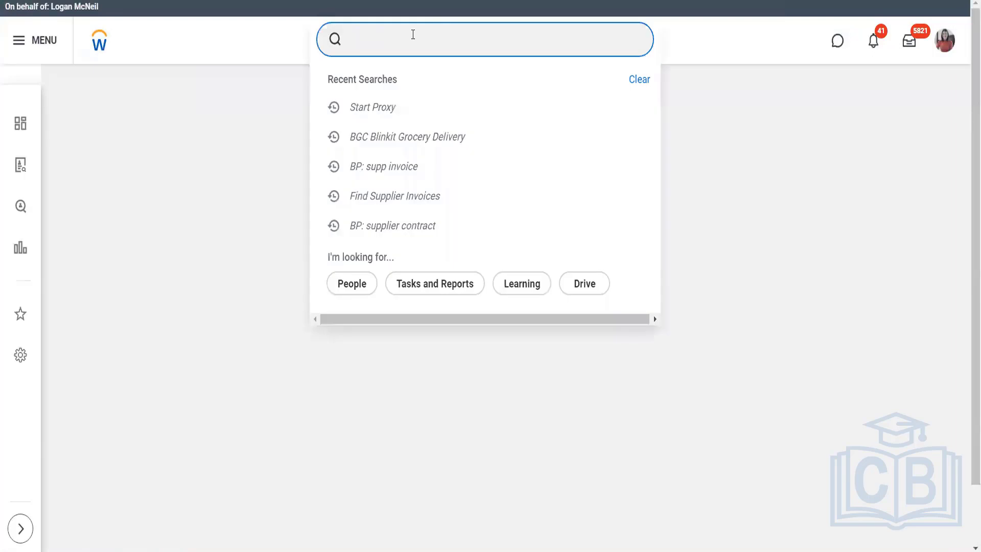
type("cr supp invoice")
key("Return")
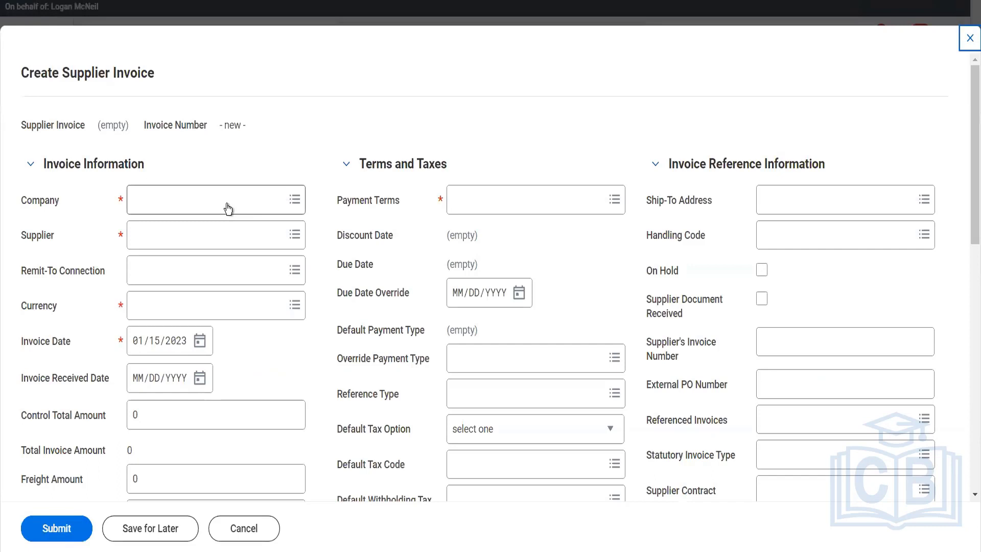
- Set the invoice's company to BGC Blinkit Grocery Delivery and its supplier to Fox Industries Blinkit
left_click(227, 202)
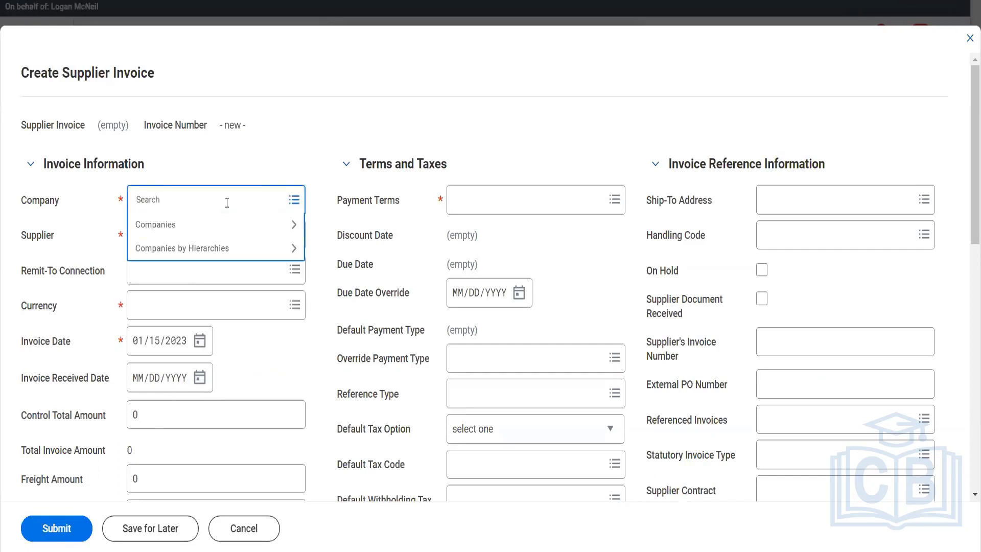
type("bgc")
key("Return")
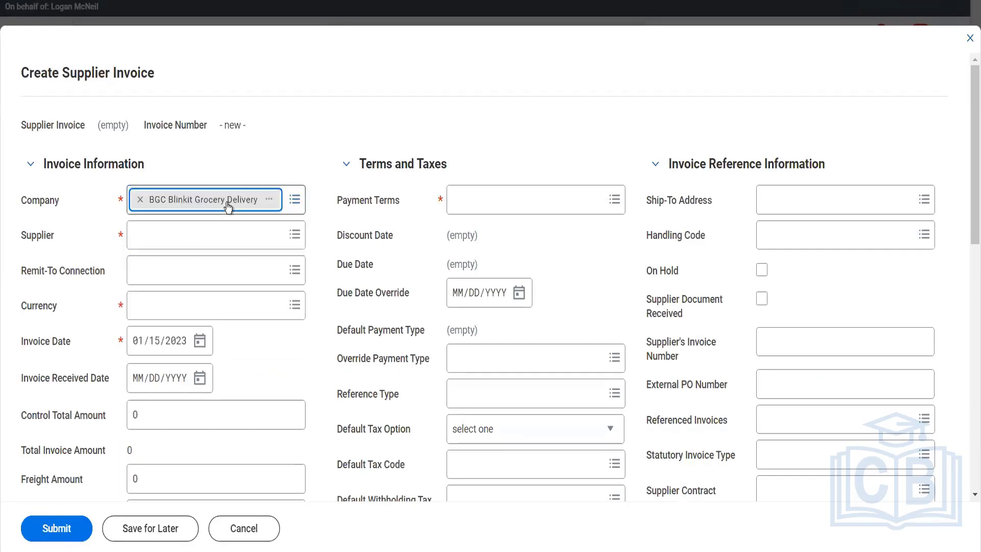
left_click(193, 231)
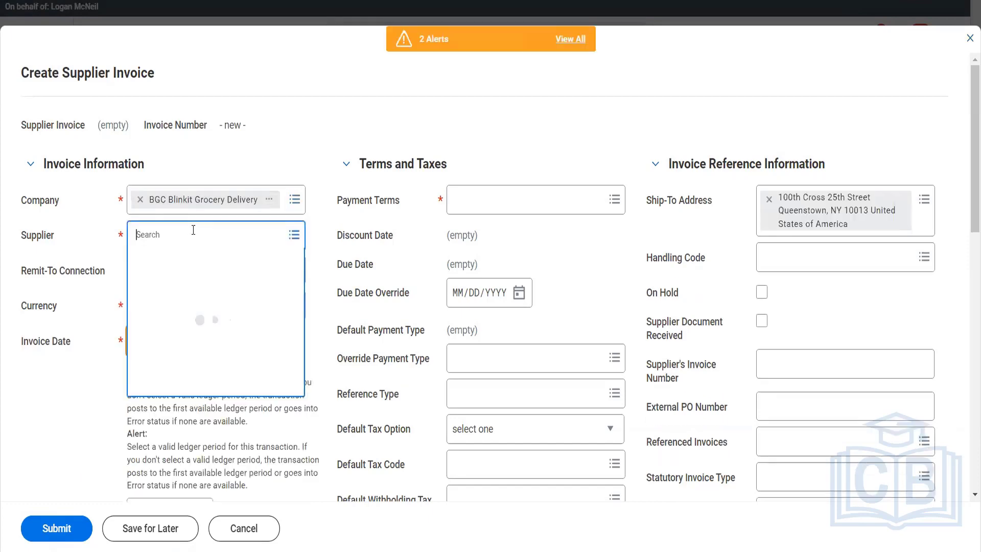
type("fox")
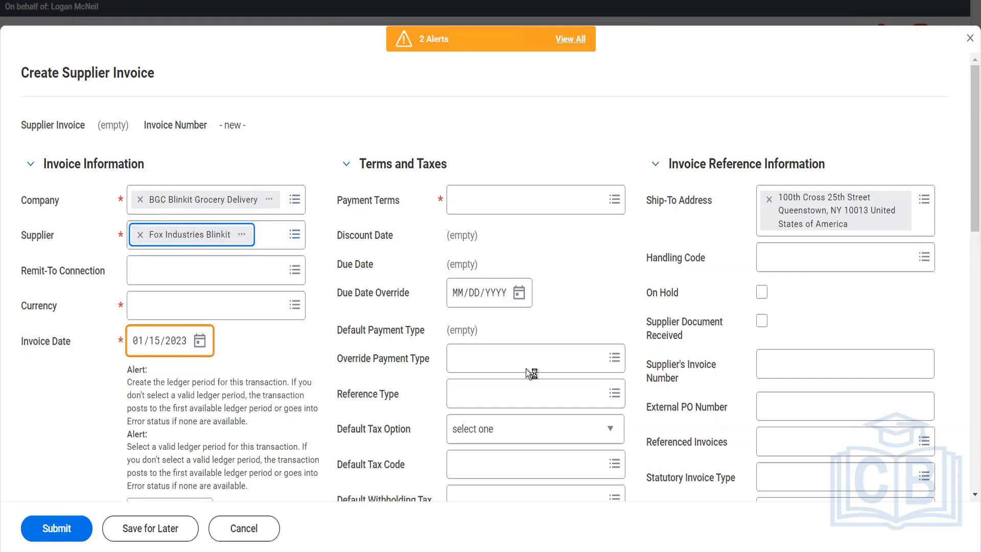
- Clear the default tax code and mark the supplier document as received with supplier's invoice number 545
scroll(468, 385, "down", 3)
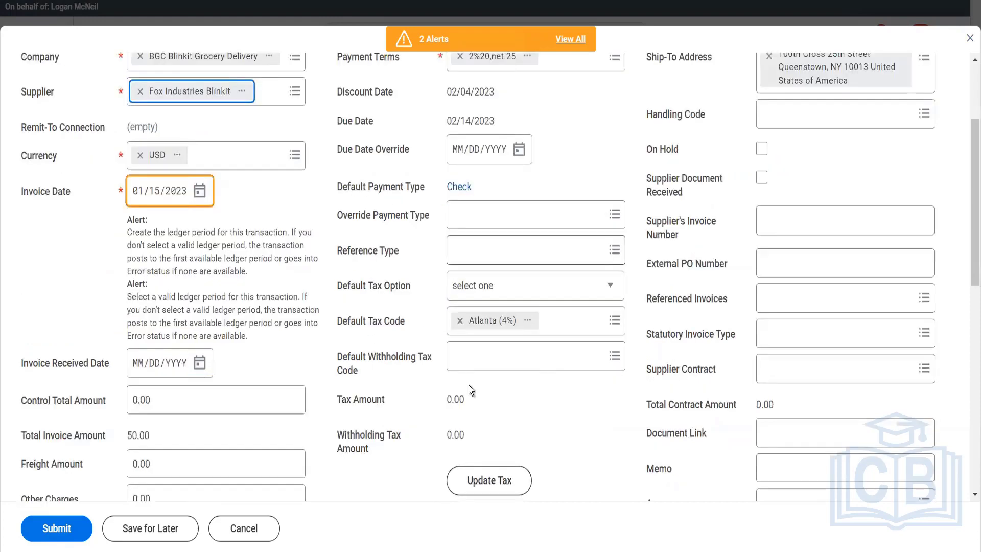
left_click(460, 322)
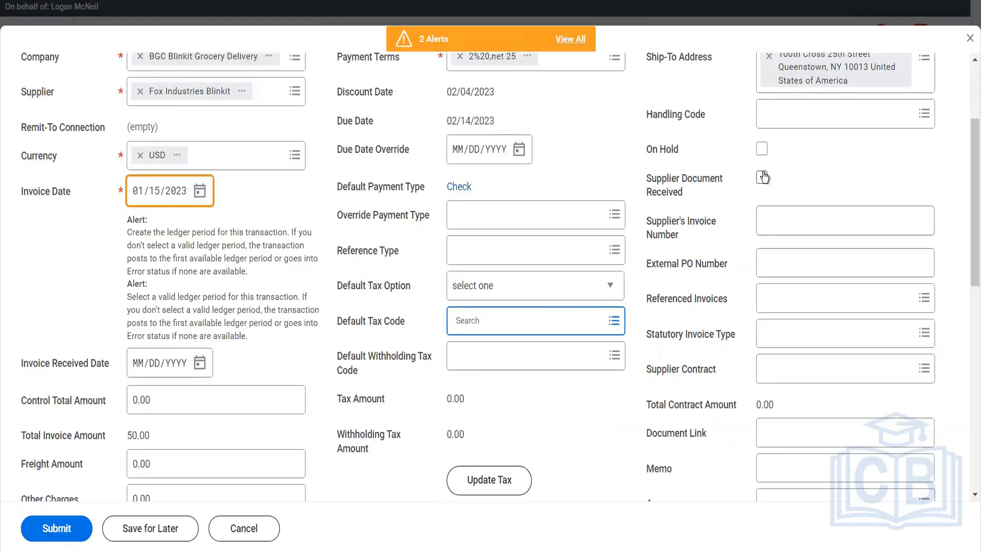
left_click(762, 178)
left_click(767, 221)
type("545")
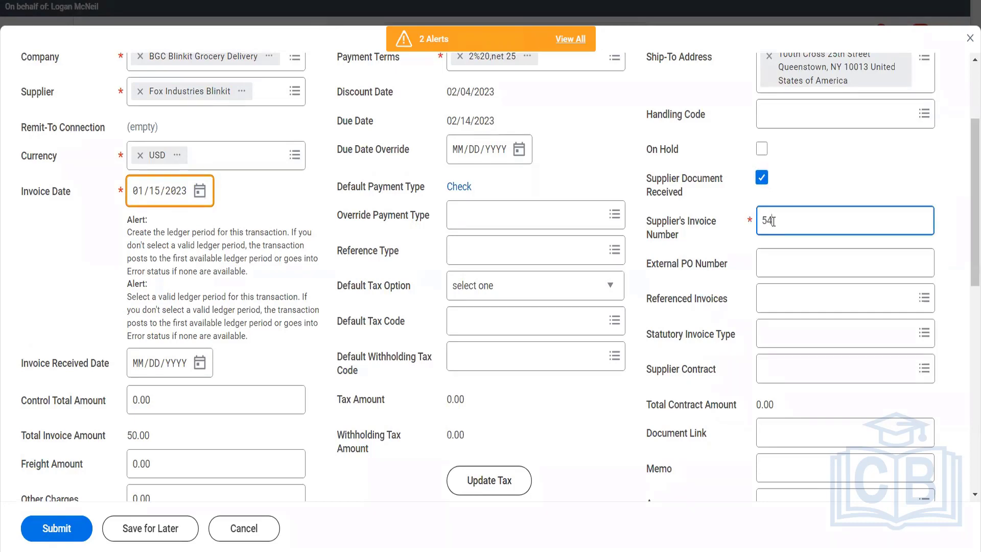
- Set the invoice received date to 01/15/2023
left_click(200, 364)
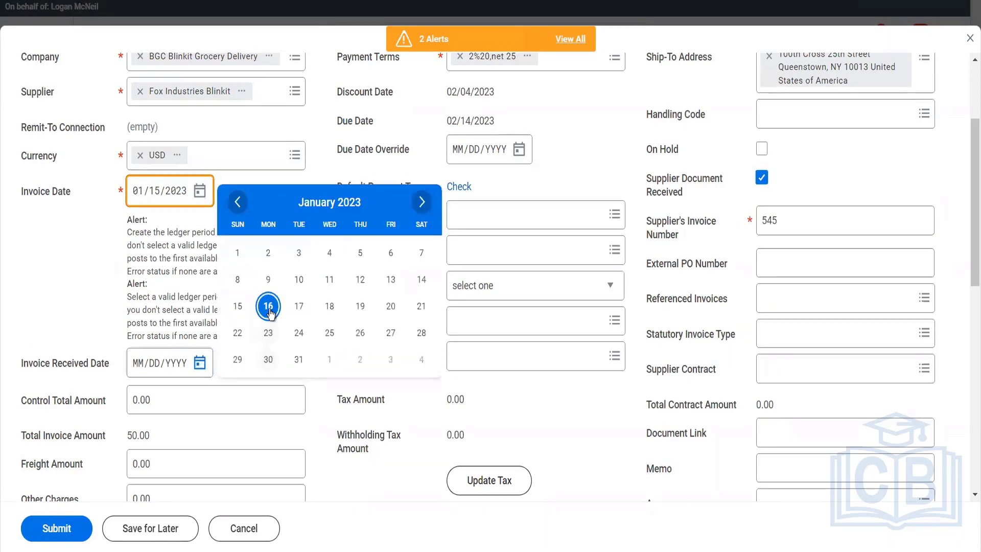
left_click(238, 306)
scroll(277, 406, "down", 10)
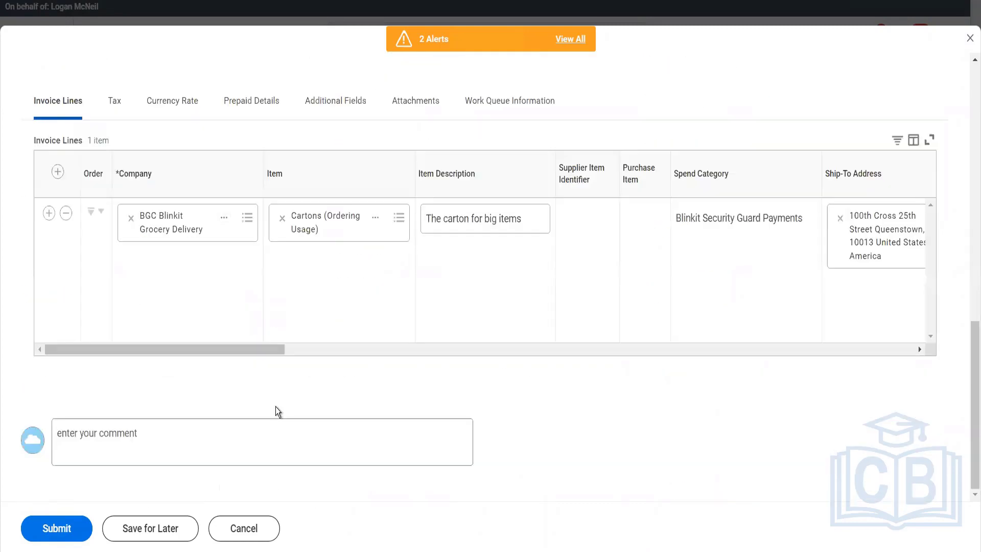
- Set the invoice line's cost center to BFC Blinkit Facilities and submit the supplier invoice
left_click(345, 351)
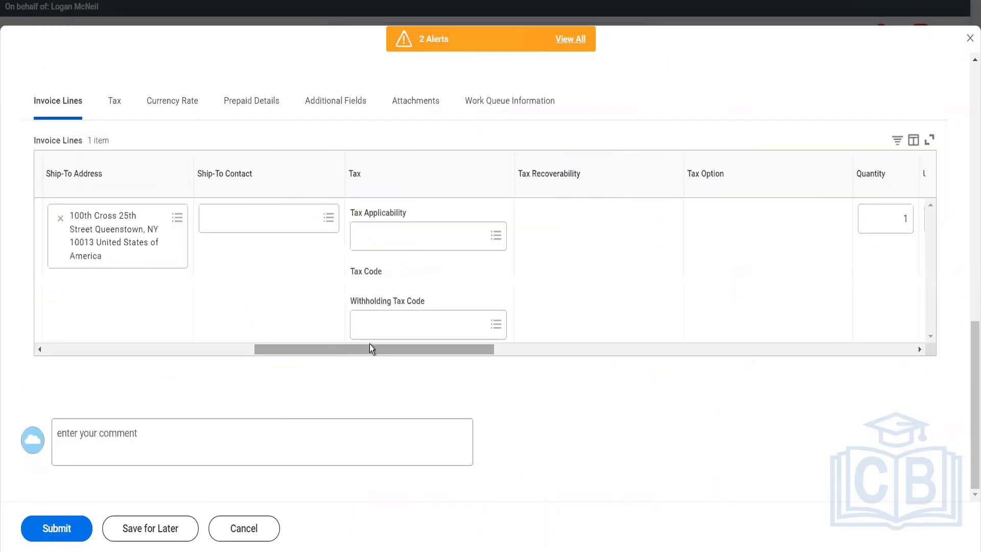
left_click_drag(369, 349, 587, 385)
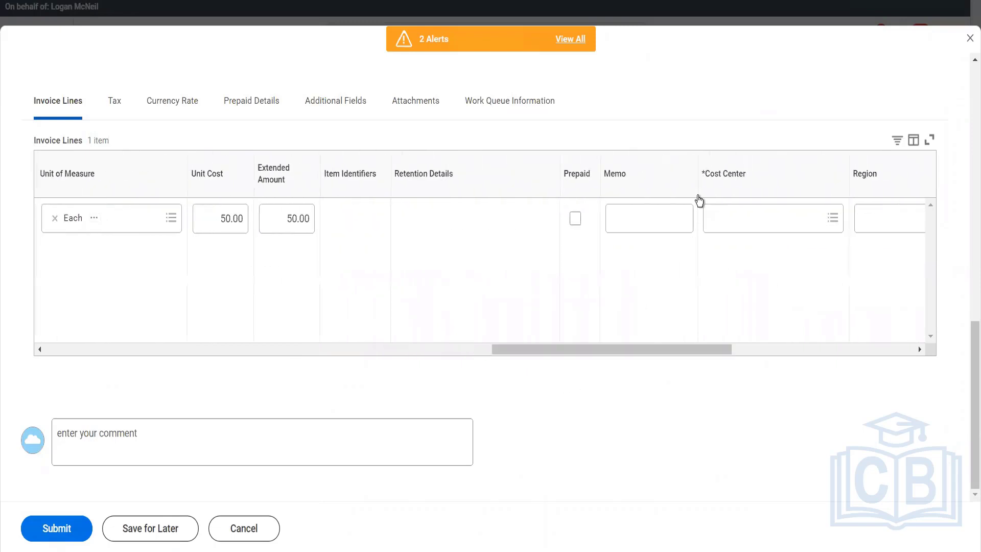
left_click(727, 213)
type("blin")
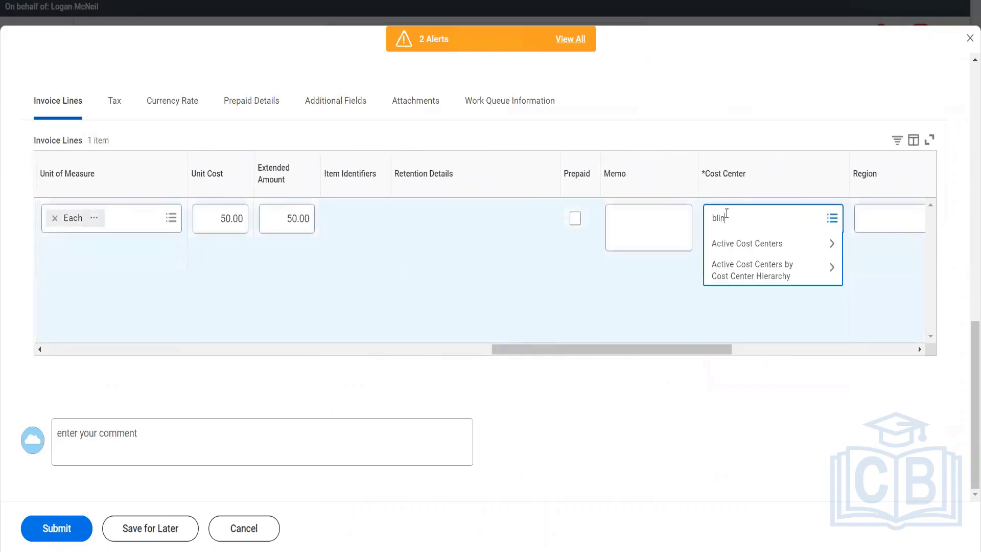
type("kit")
key("Return")
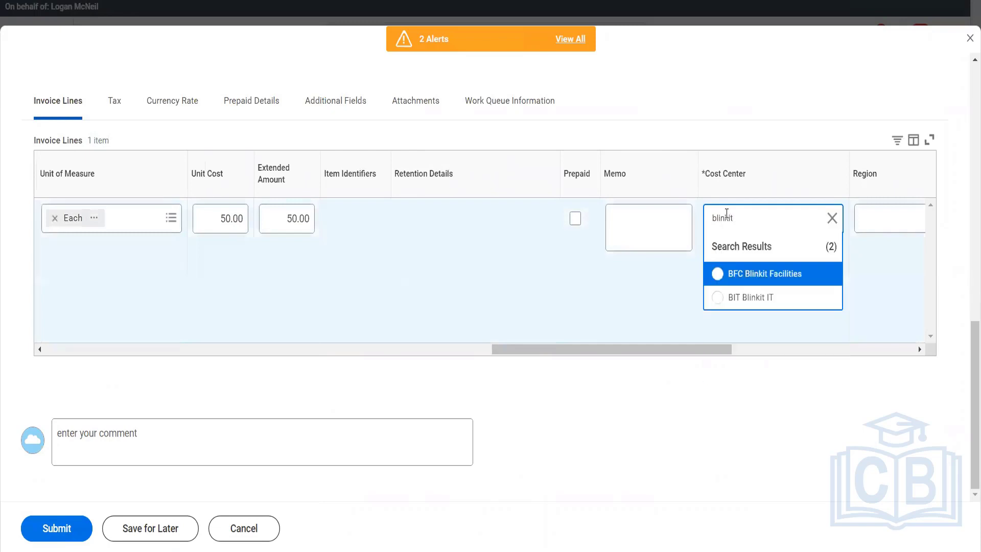
left_click(781, 278)
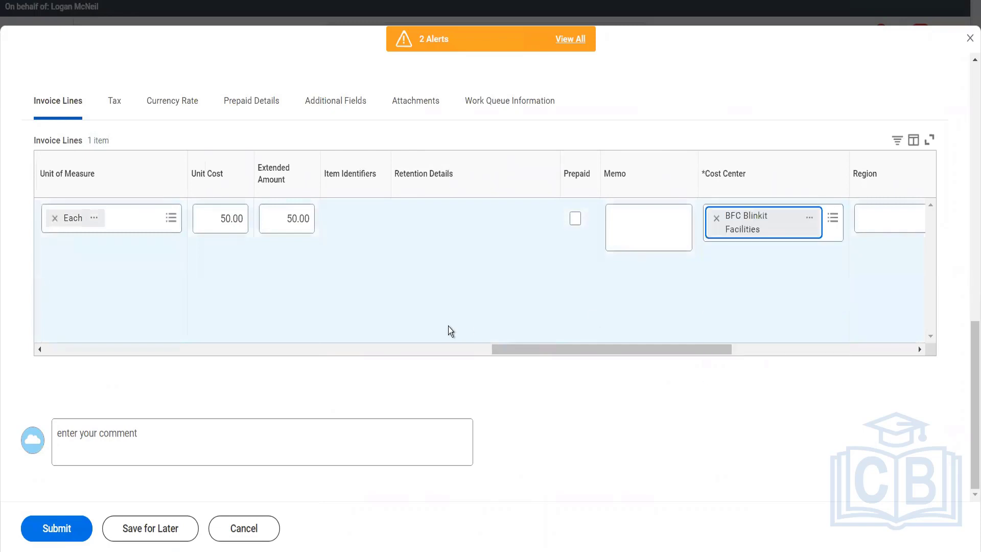
left_click(81, 530)
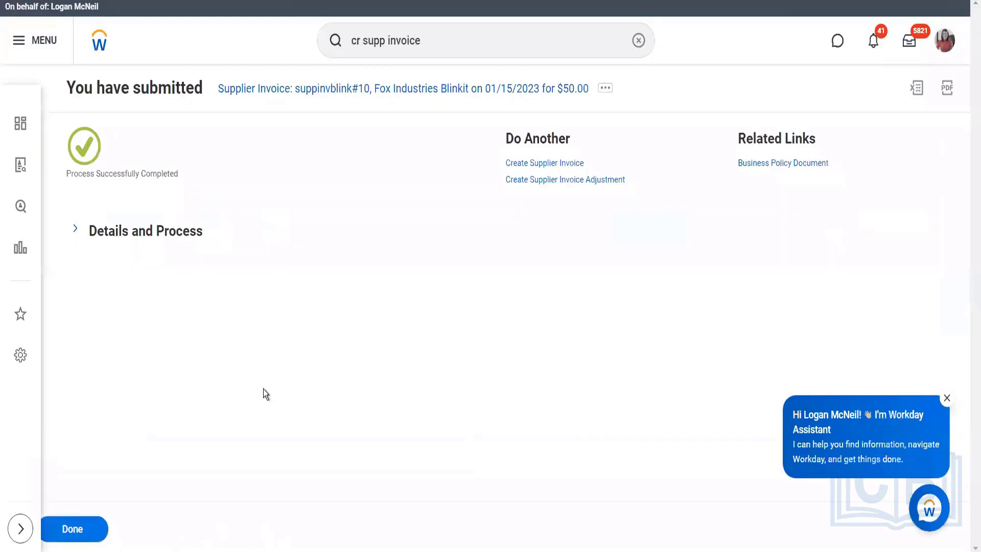
- Open the submitted supplier invoice from its process details and review its process history
left_click(179, 237)
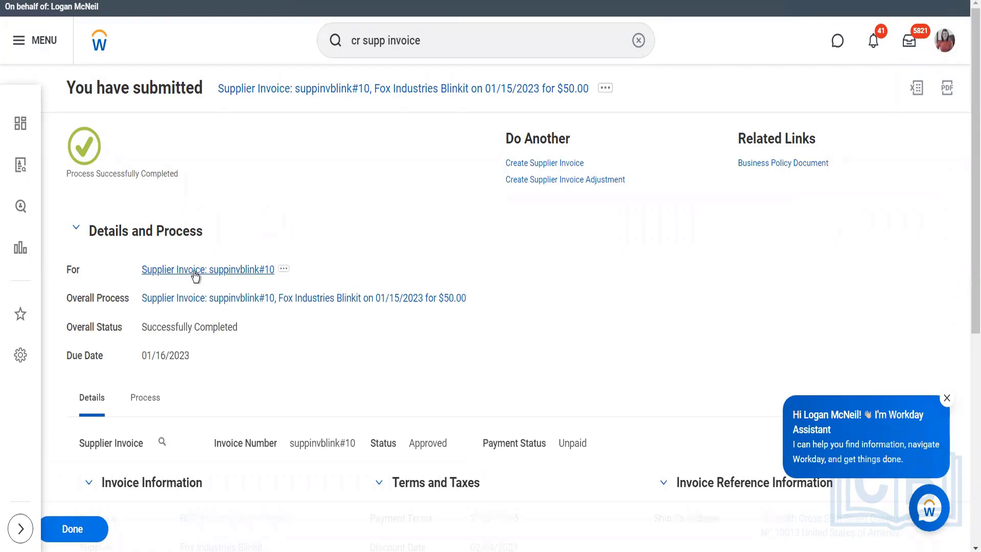
left_click(194, 271)
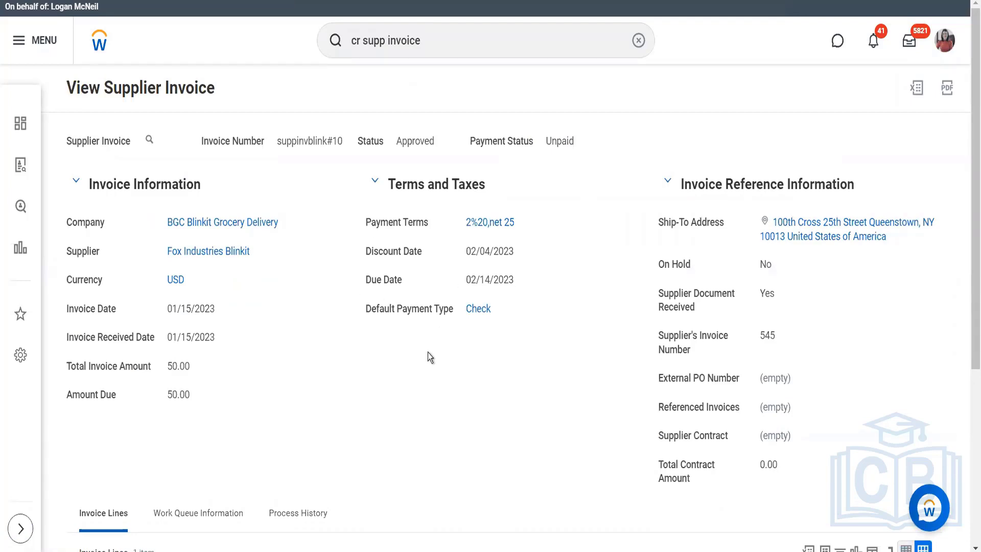
scroll(428, 352, "down", 5)
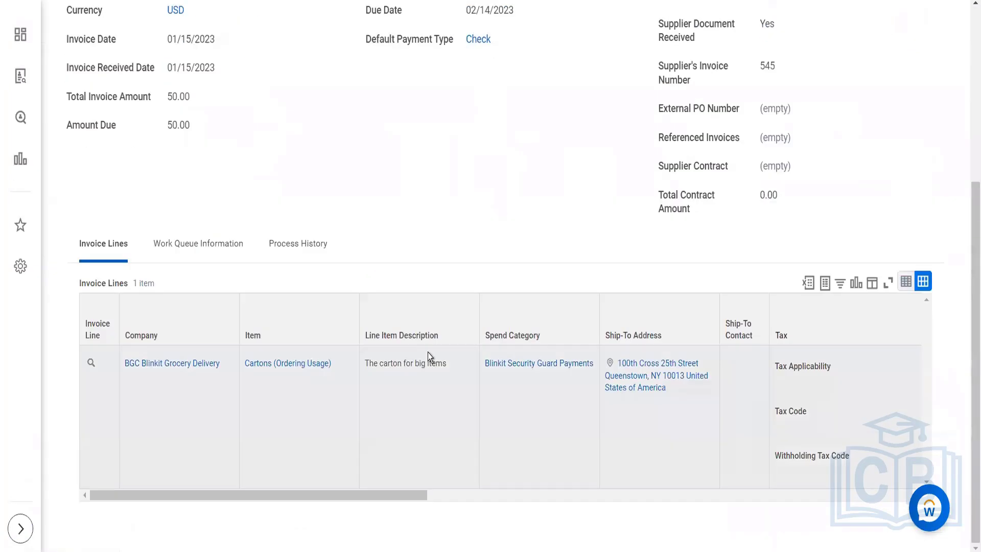
left_click(298, 248)
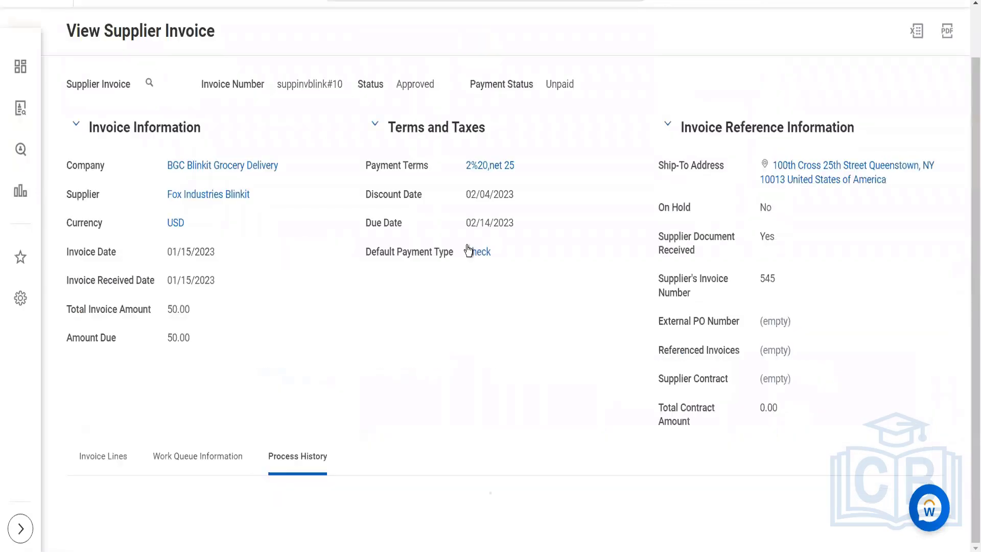
scroll(467, 246, "down", 5)
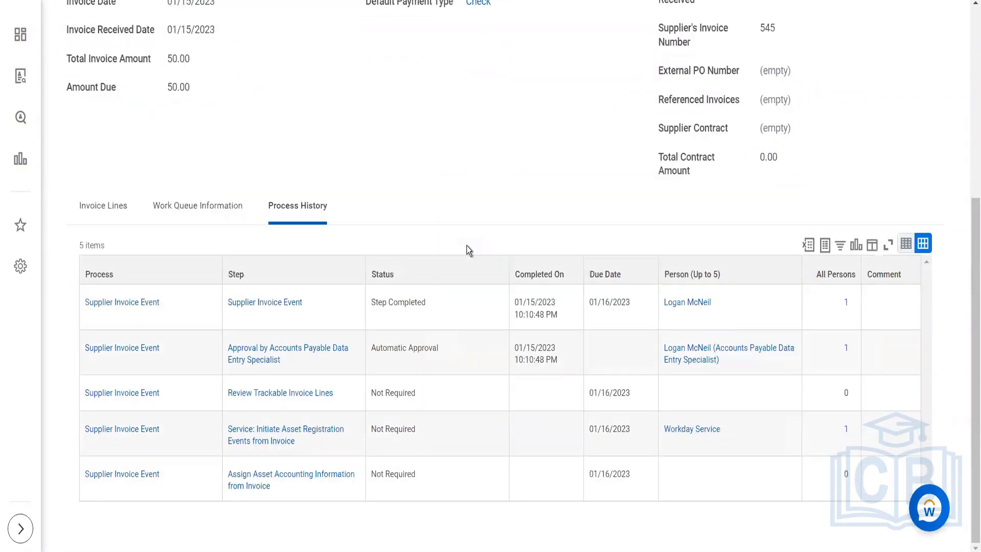
scroll(467, 246, "up", 6)
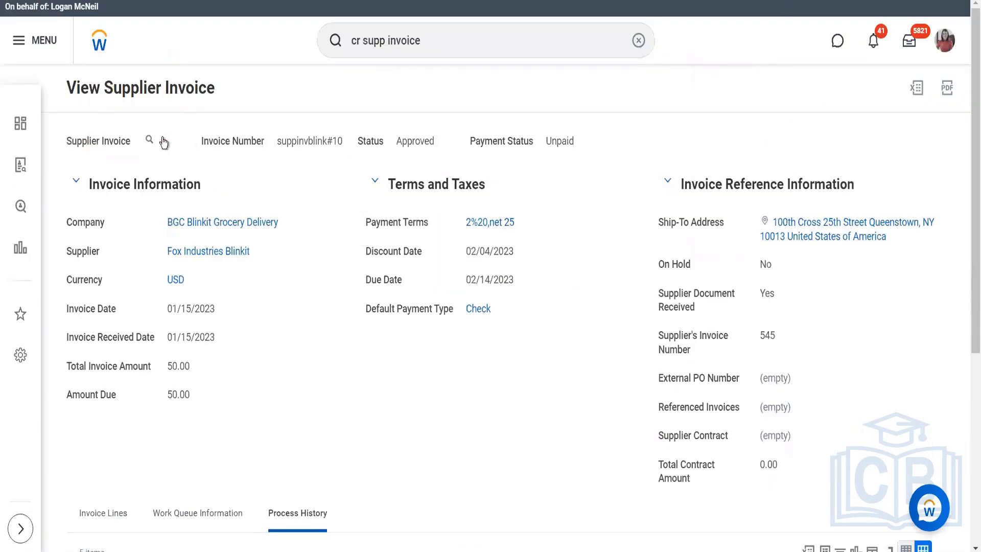
- View the supplier invoice's accounting and examine the ledger accounts and amounts in its journal lines
left_click(161, 140)
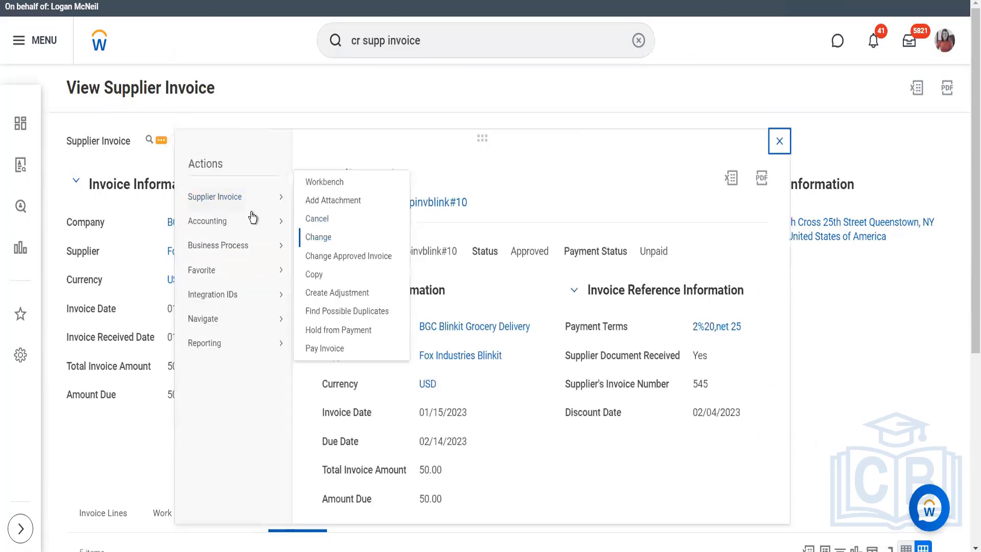
mouse_move(240, 221)
left_click(307, 223)
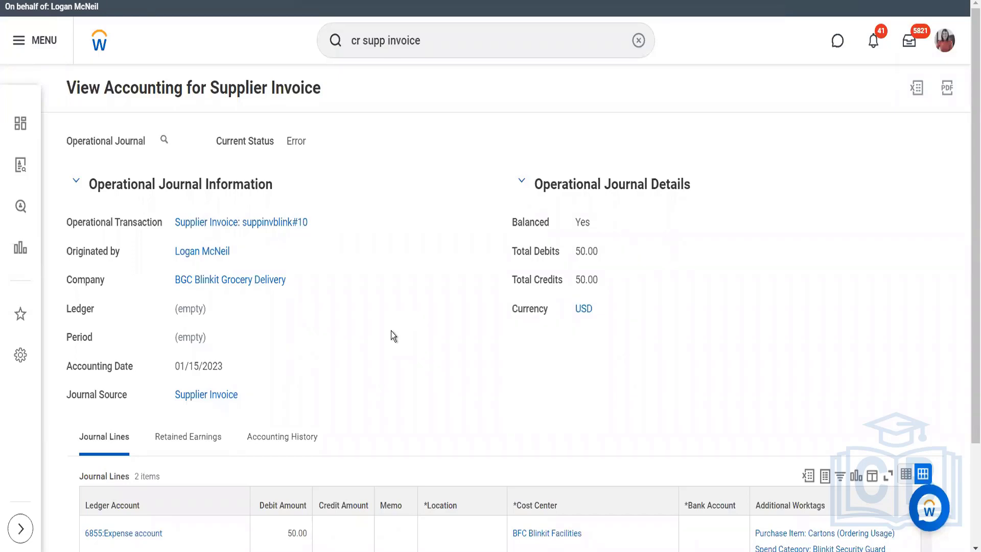
scroll(391, 331, "down", 3)
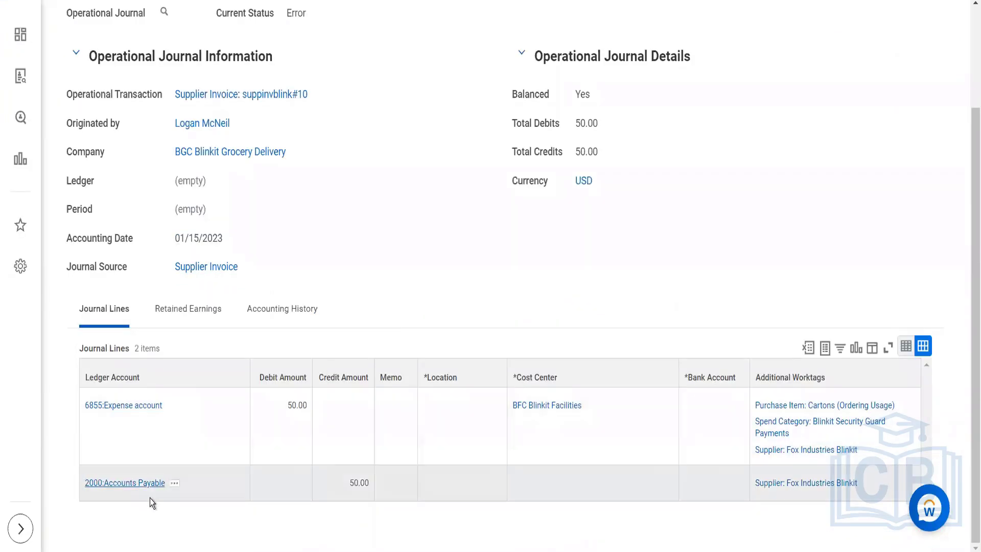
left_click(188, 500)
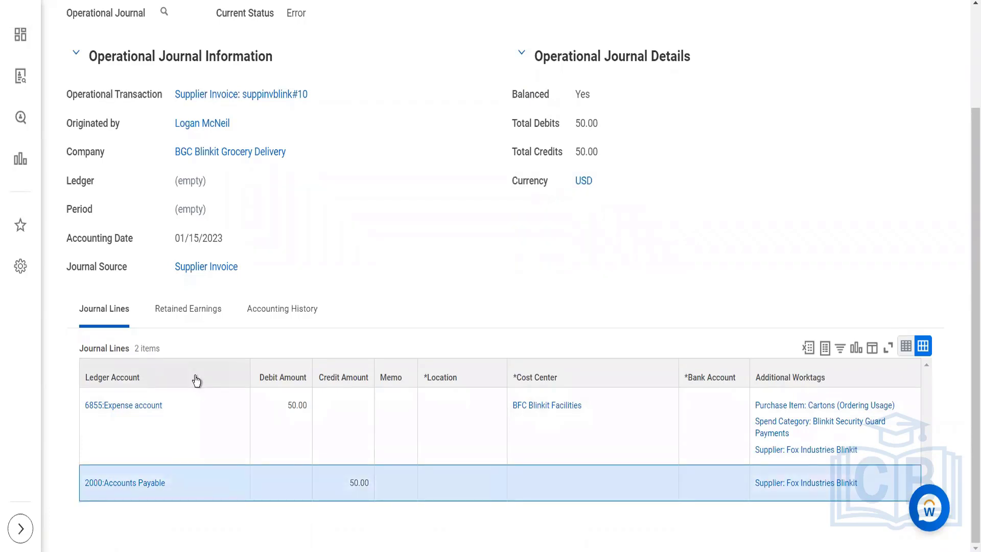
scroll(284, 128, "up", 3)
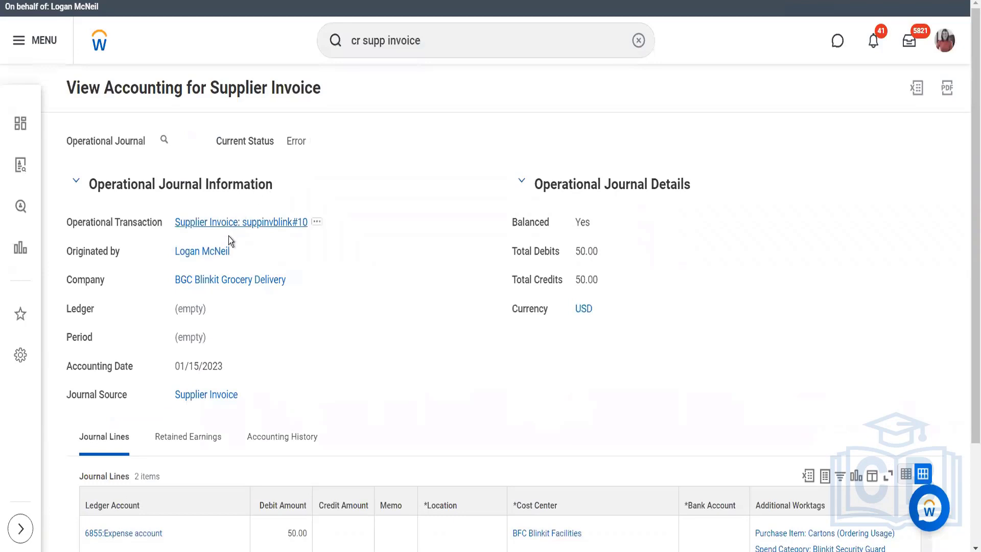
- Reopen the supplier invoice, start a copy of it and set the copy's supplier's invoice number to 5455
left_click(269, 227)
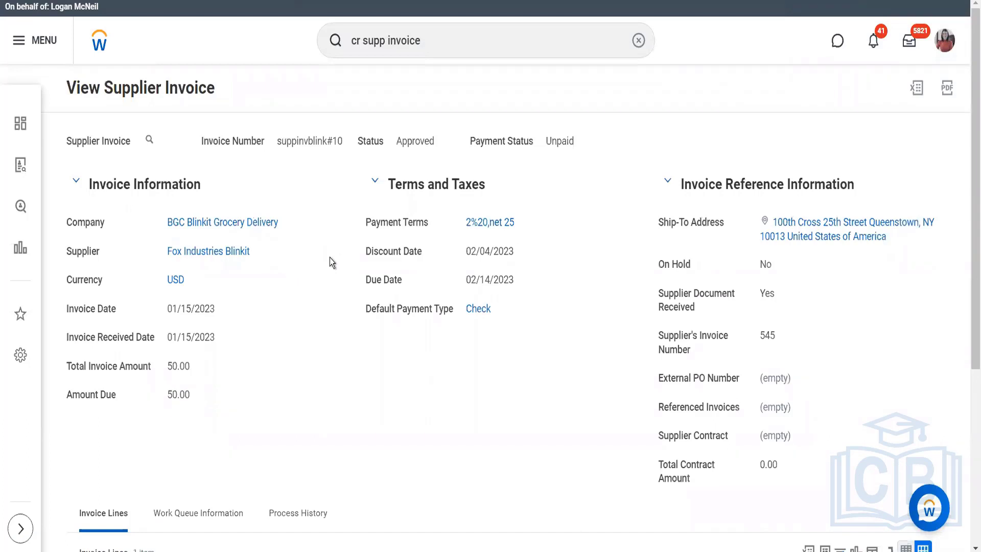
left_click(161, 141)
mouse_move(300, 208)
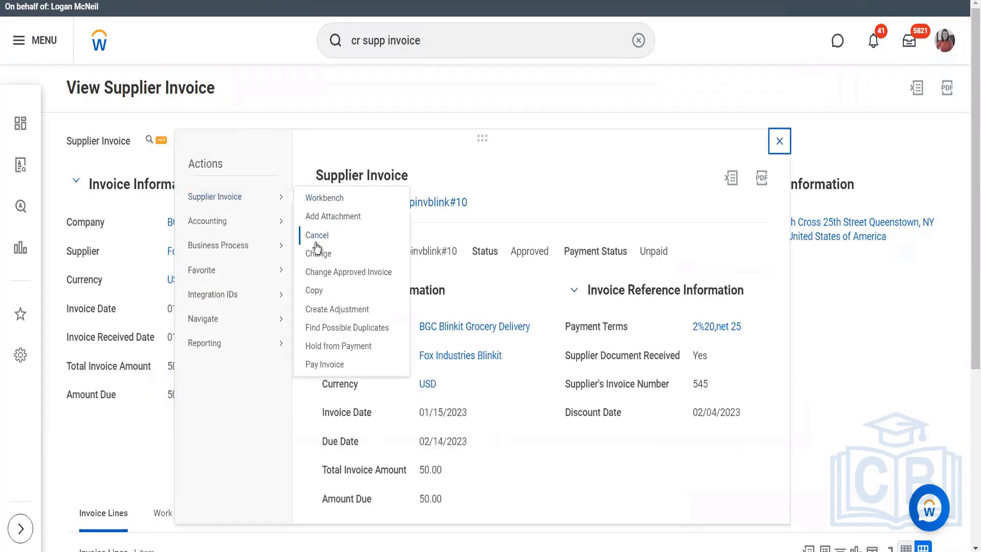
left_click(313, 294)
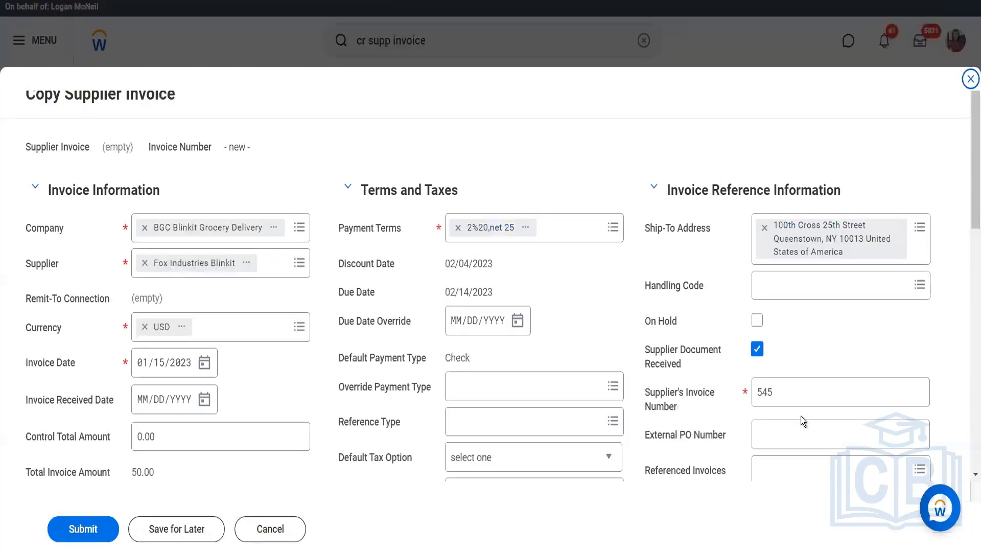
scroll(710, 414, "down", 3)
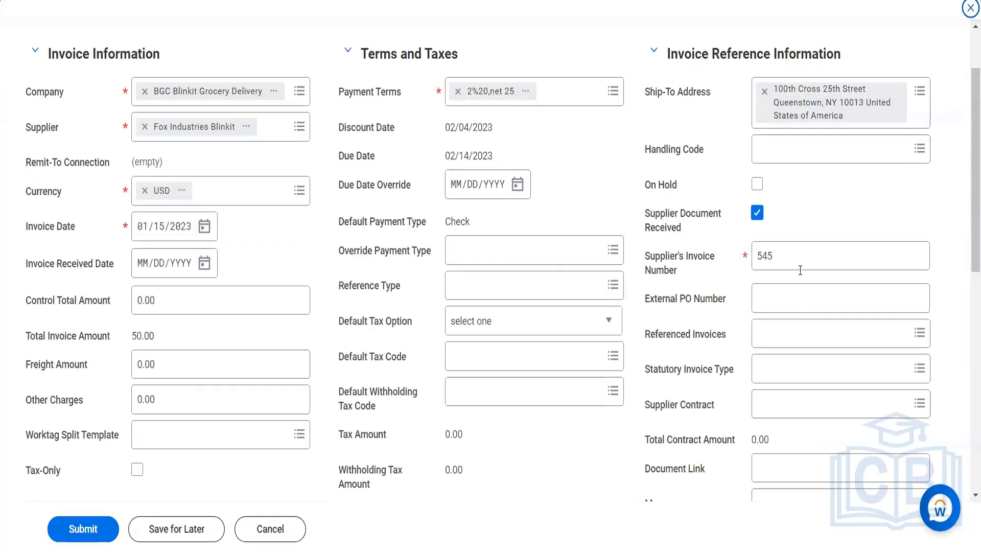
left_click(795, 262)
type("5")
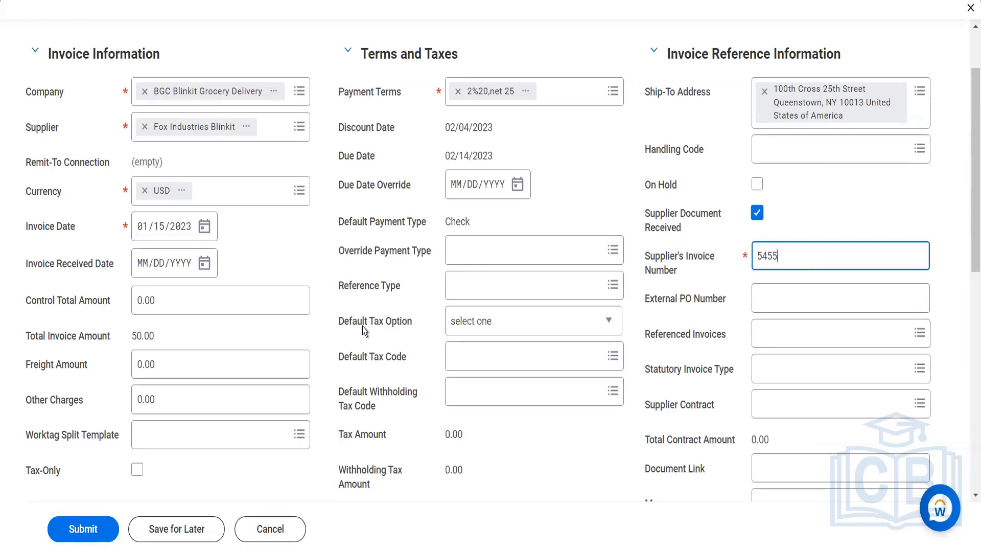
- Set the copied invoice's default tax code to India VAT (4%) from the tax codes for India
scroll(508, 304, "down", 2)
scroll(508, 304, "down", 1)
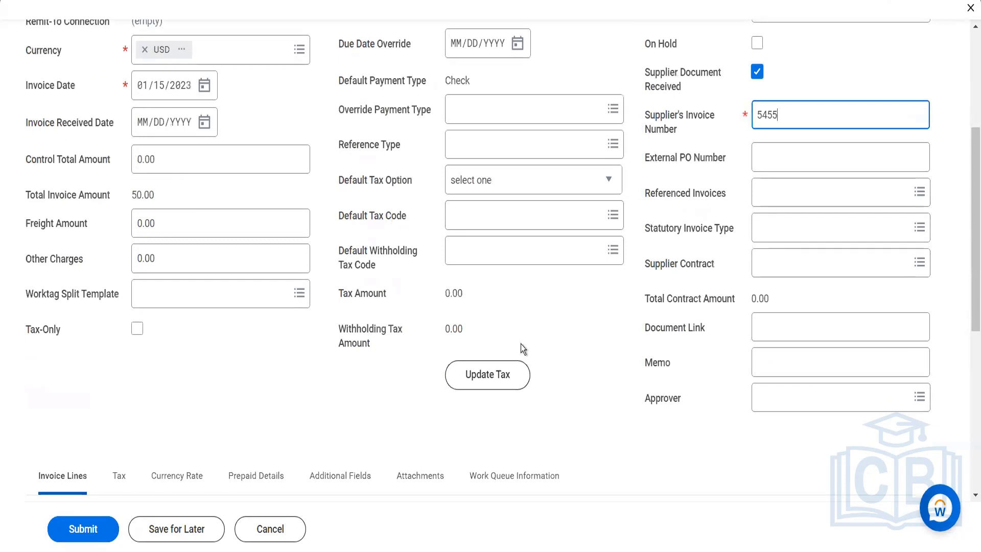
left_click(474, 225)
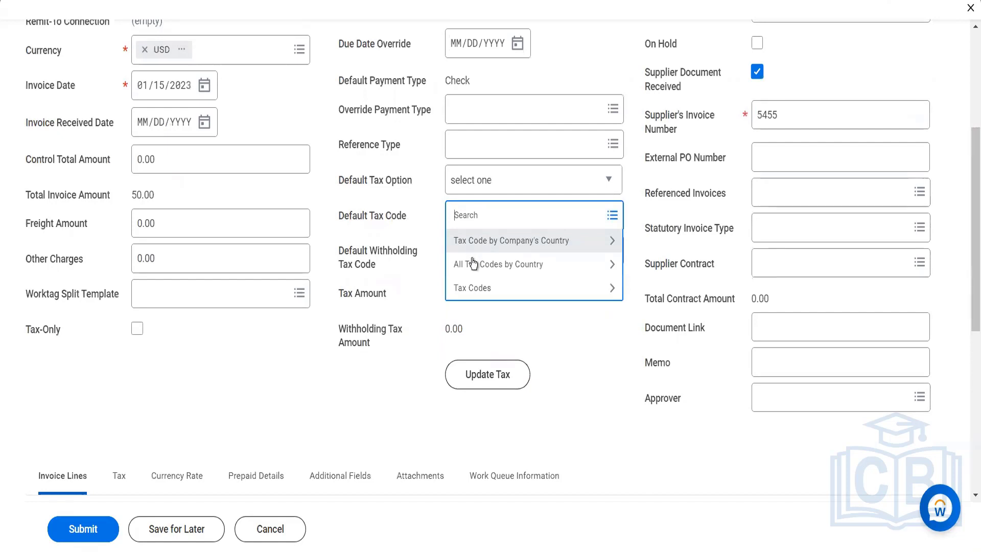
left_click(471, 264)
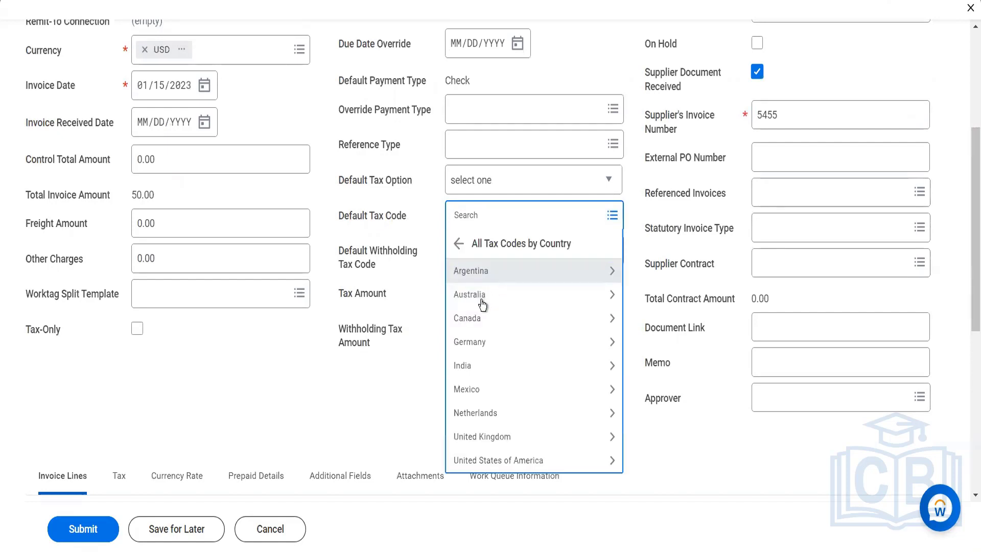
left_click(477, 377)
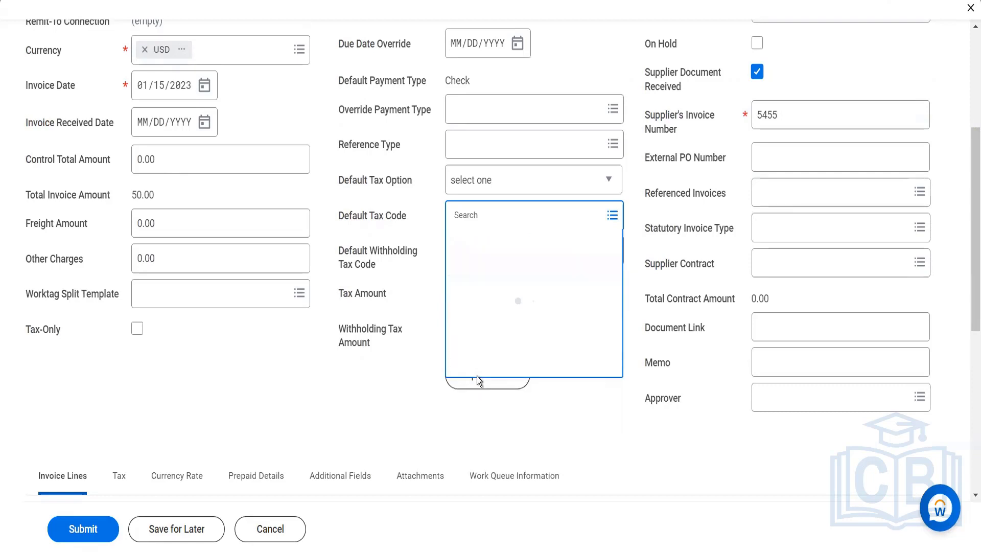
left_click(498, 271)
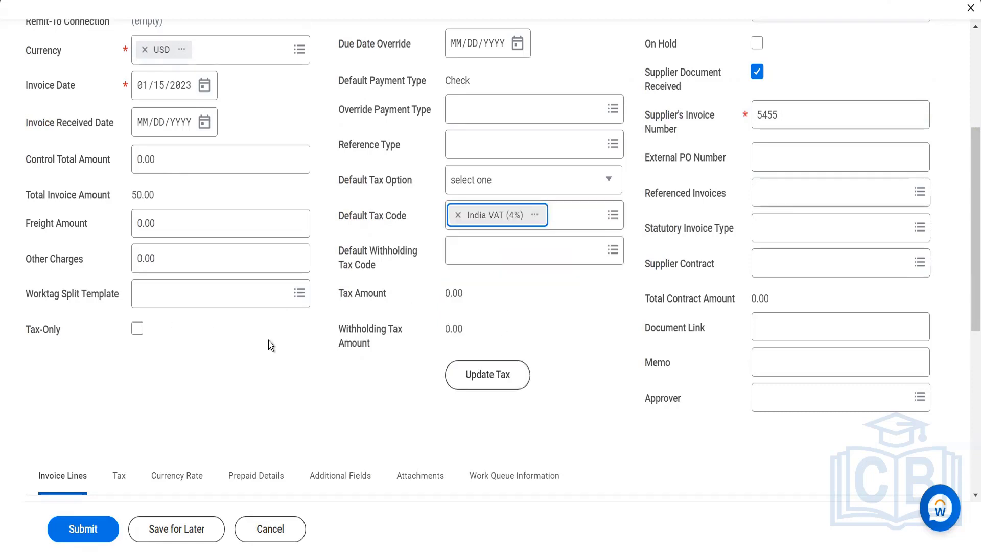
- Set the copied invoice's due date override to 01/16/2023
scroll(270, 345, "up", 5)
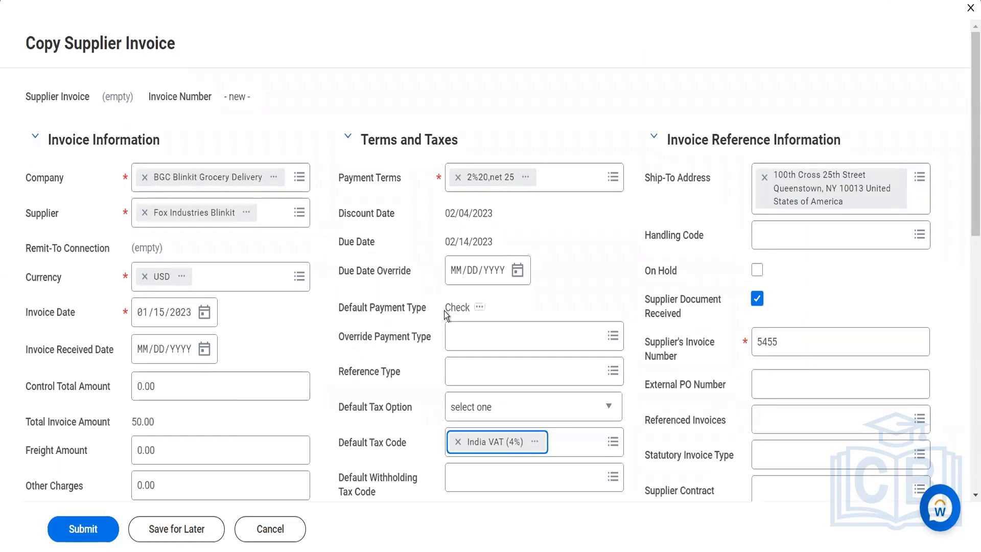
scroll(444, 311, "down", 1)
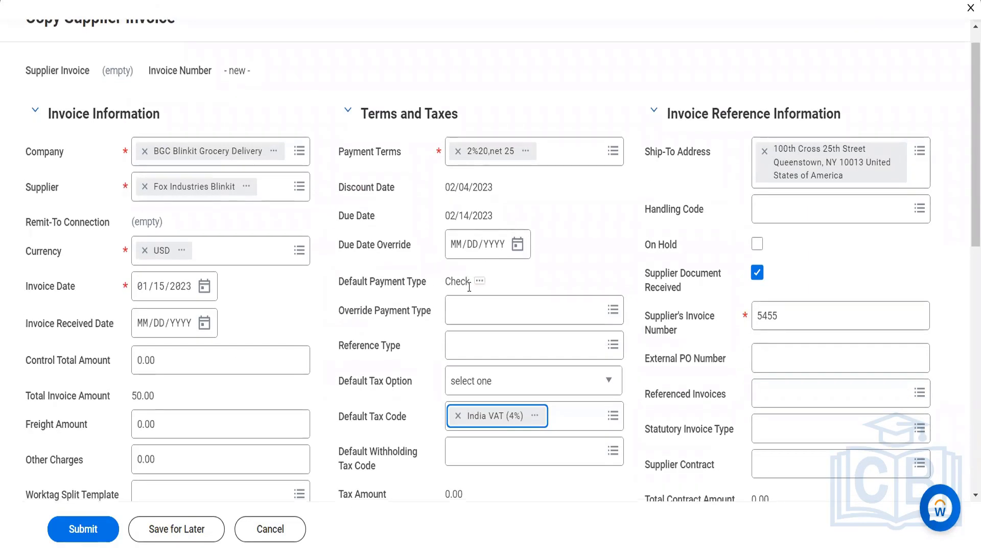
left_click(517, 245)
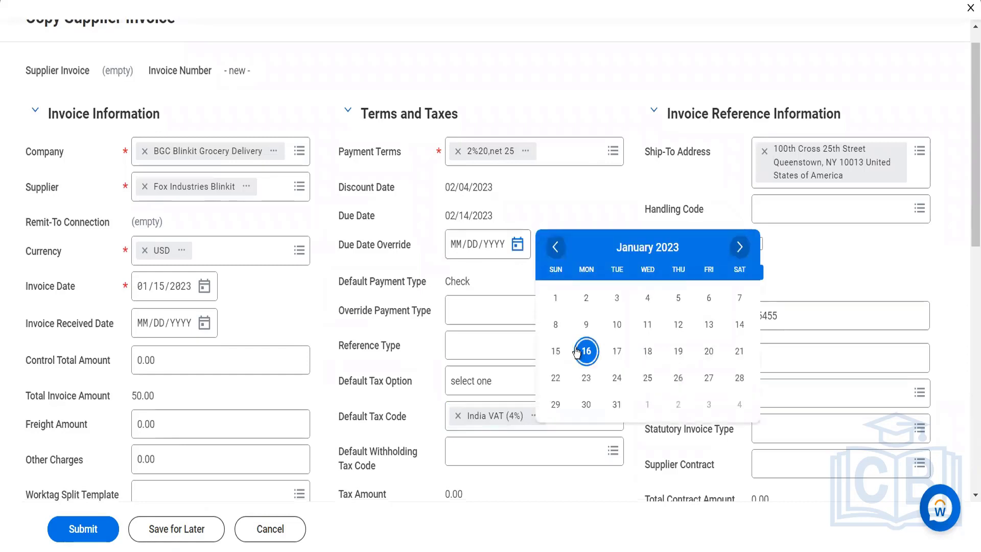
left_click(585, 352)
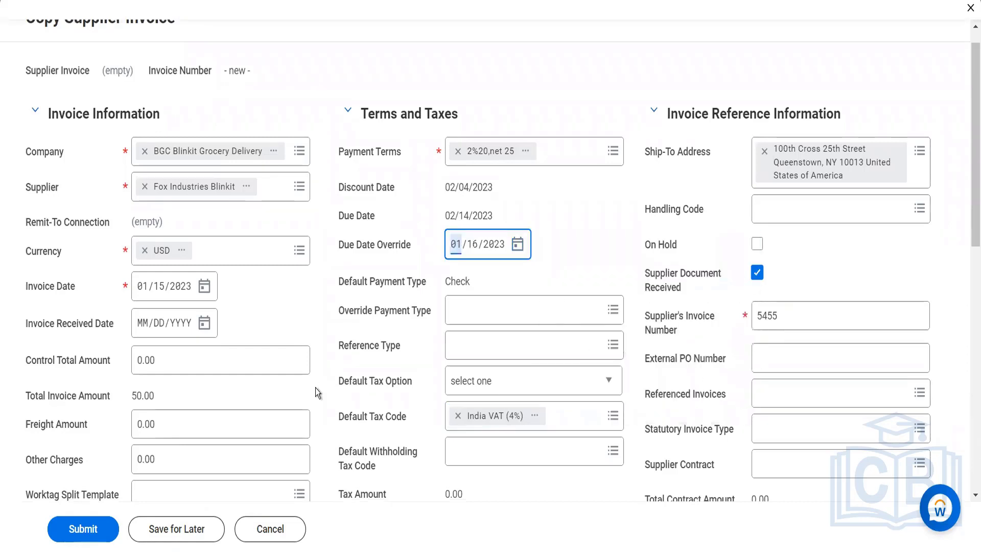
- Check the copied invoice line's quantity, cost and cost center, and submit the invoice
scroll(314, 388, "down", 10)
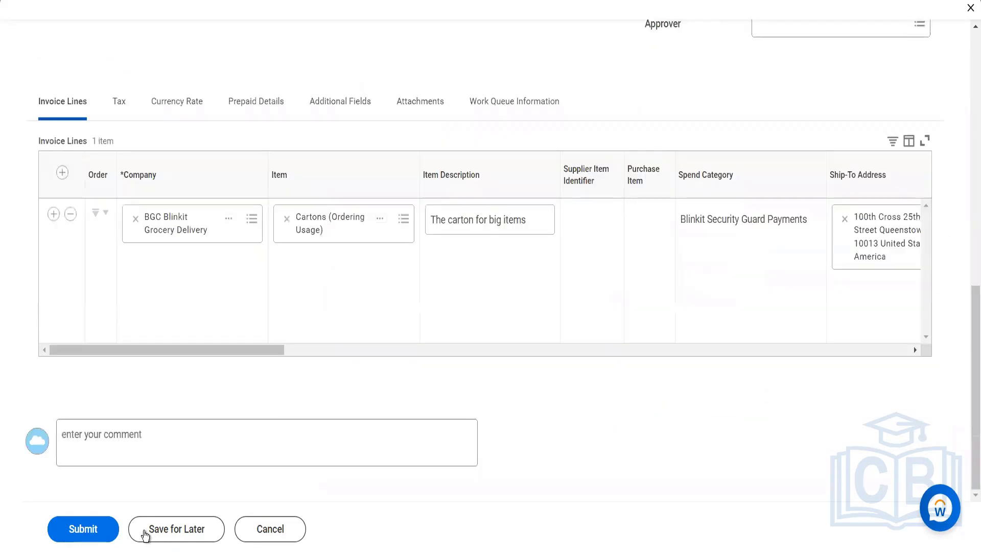
left_click(611, 349)
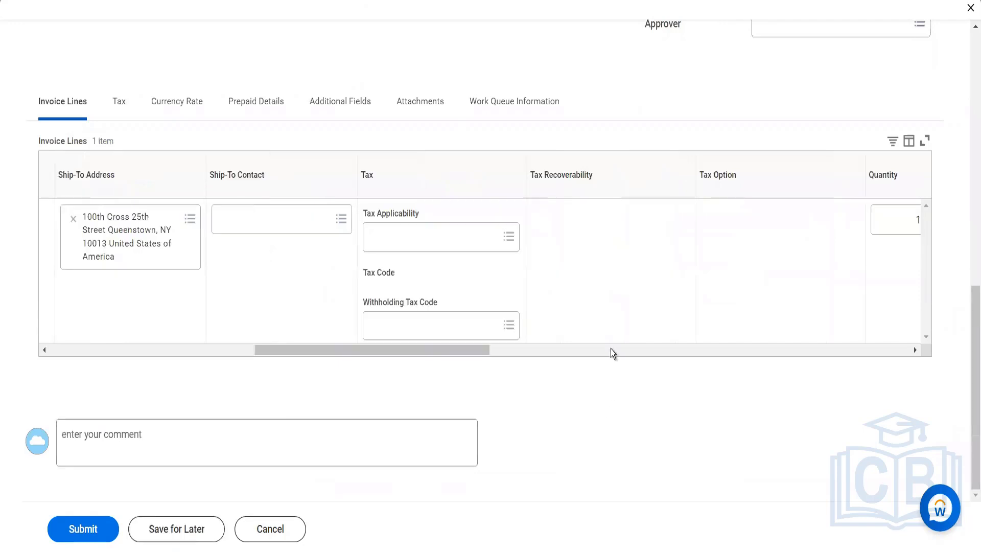
left_click(611, 350)
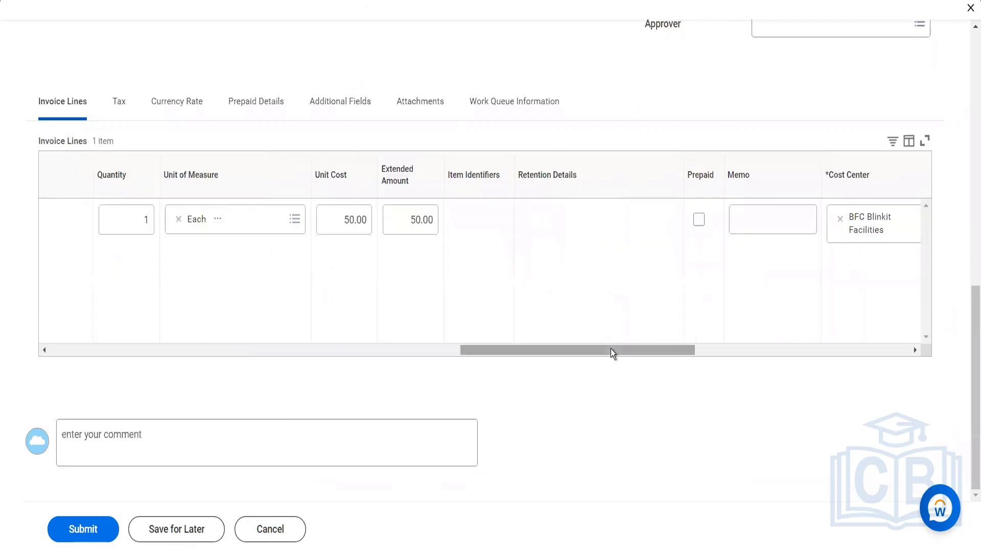
left_click(80, 534)
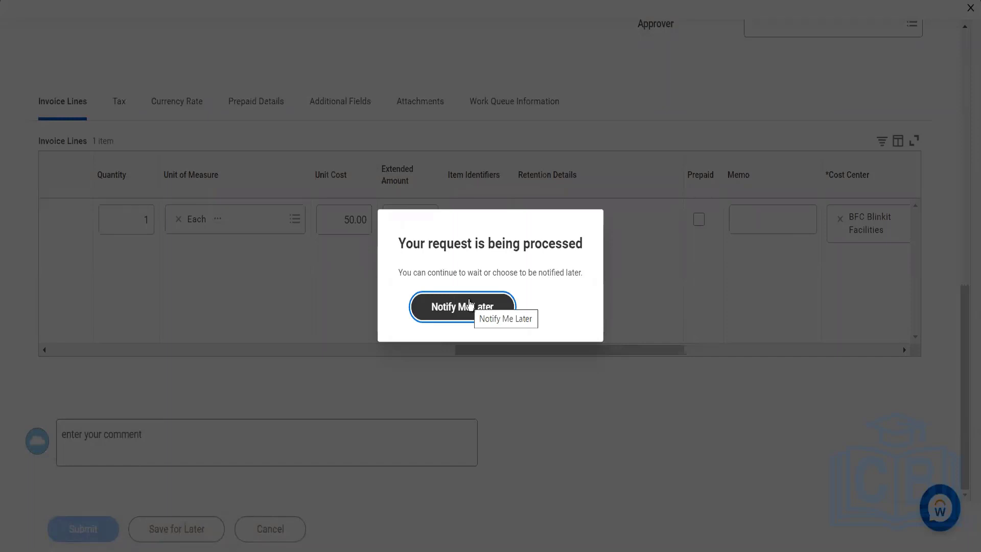
- Defer the notification for the request being processed and open the list of invoices for supplier Fox Industries Blinkit
left_click(469, 304)
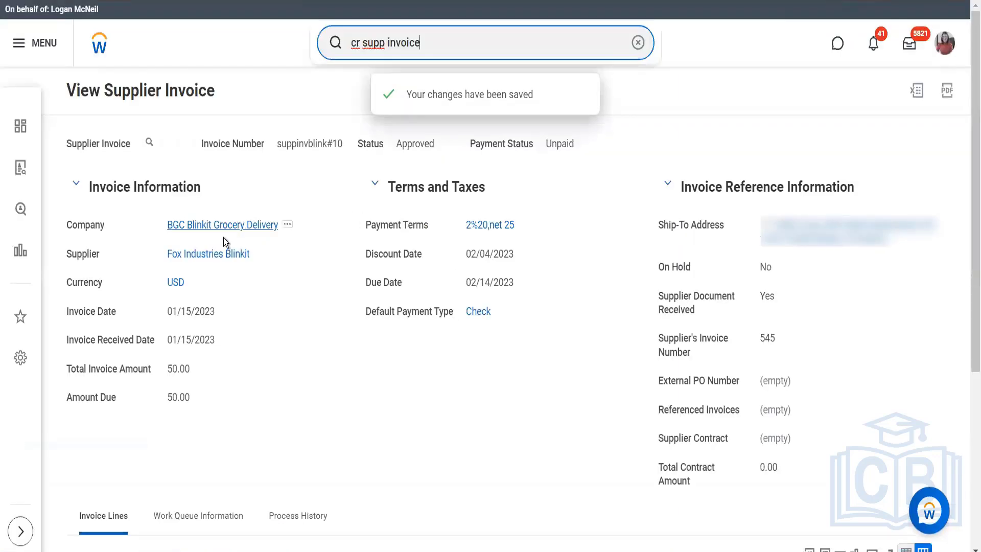
left_click(223, 256)
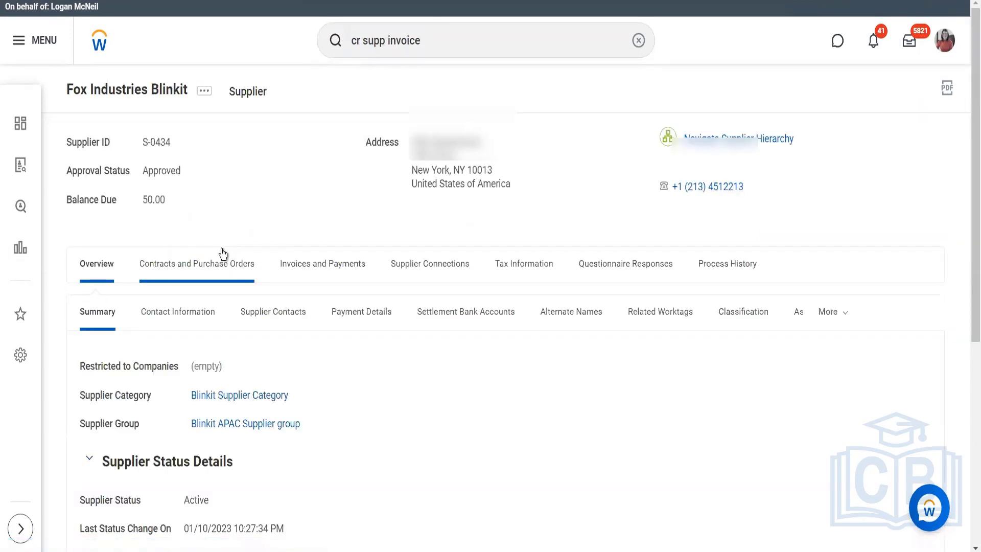
left_click(321, 267)
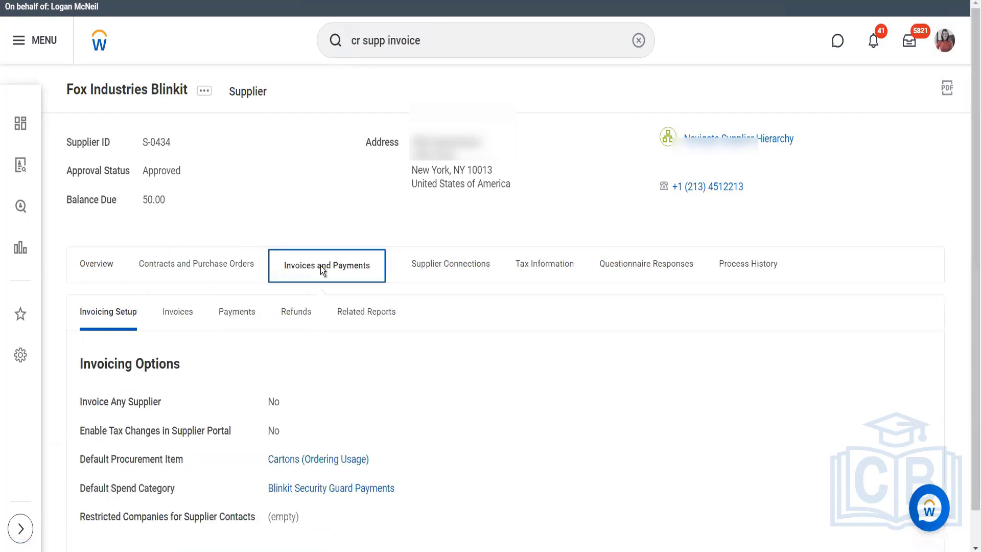
left_click(176, 312)
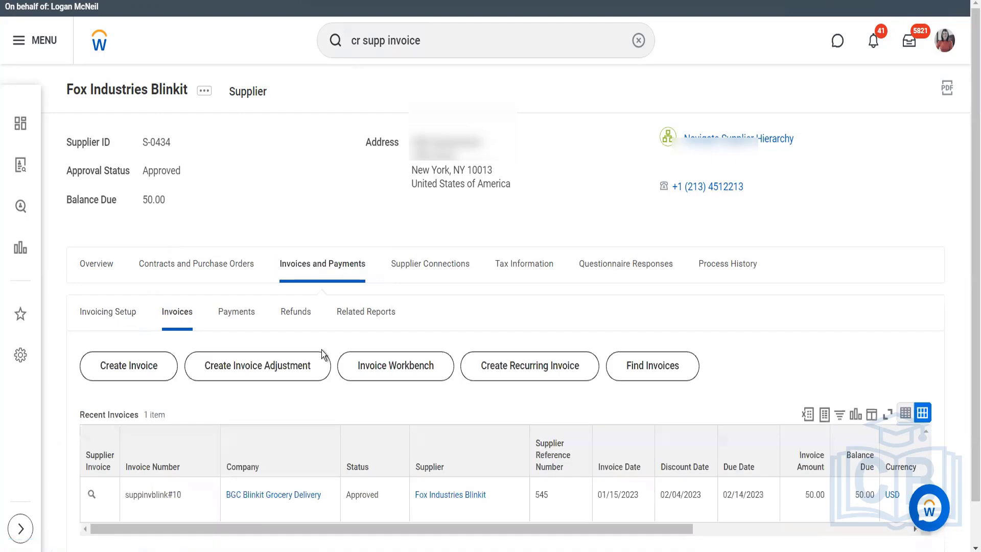
scroll(321, 350, "down", 1)
scroll(87, 470, "up", 1)
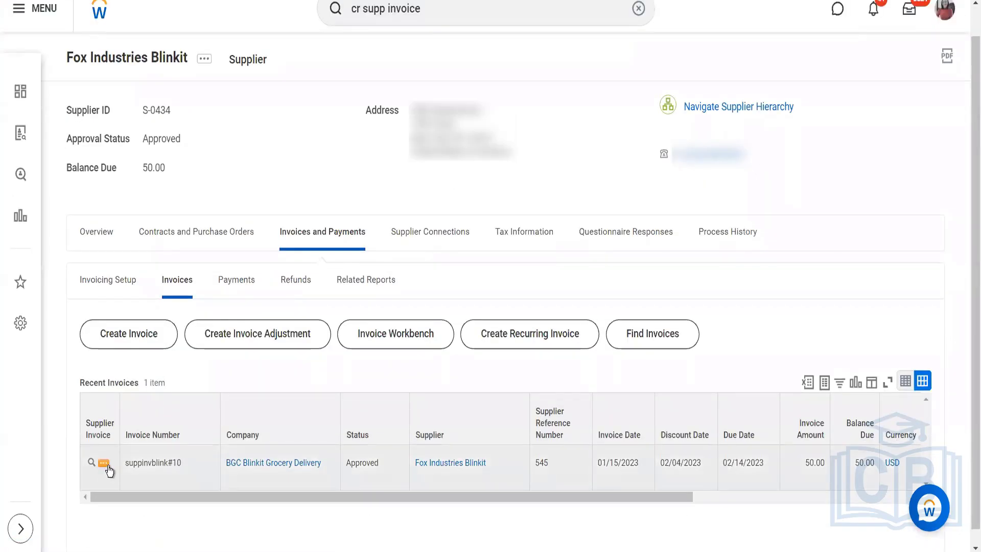
- Start a copy of supplier invoice suppinvblink#10 and set the copy's supplier's invoice number to 54566
left_click(104, 464)
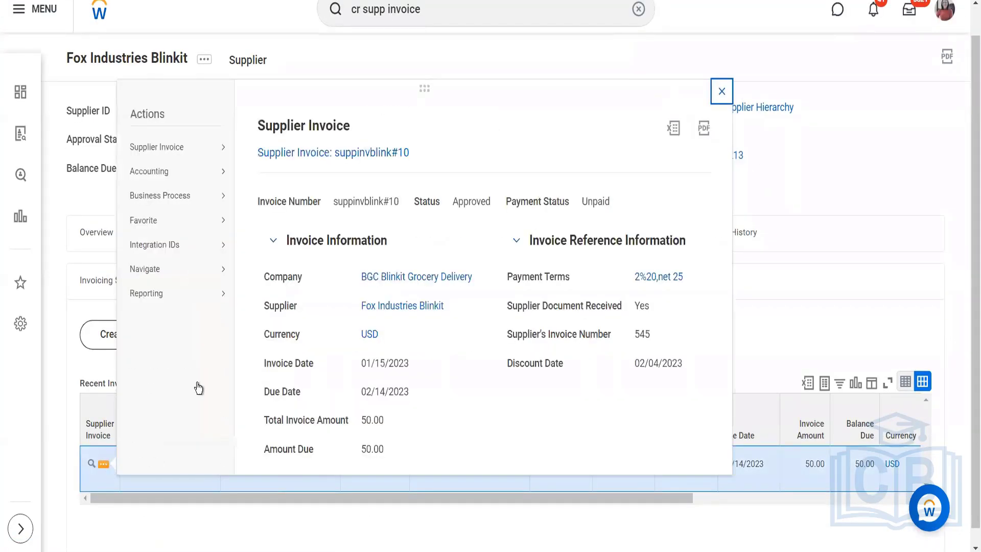
mouse_move(220, 148)
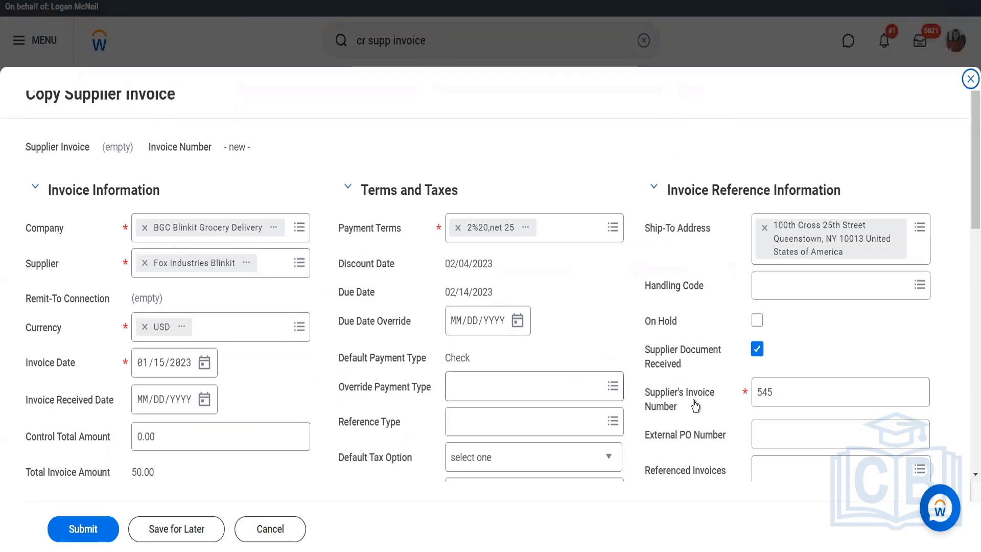
left_click(792, 396)
type("54566")
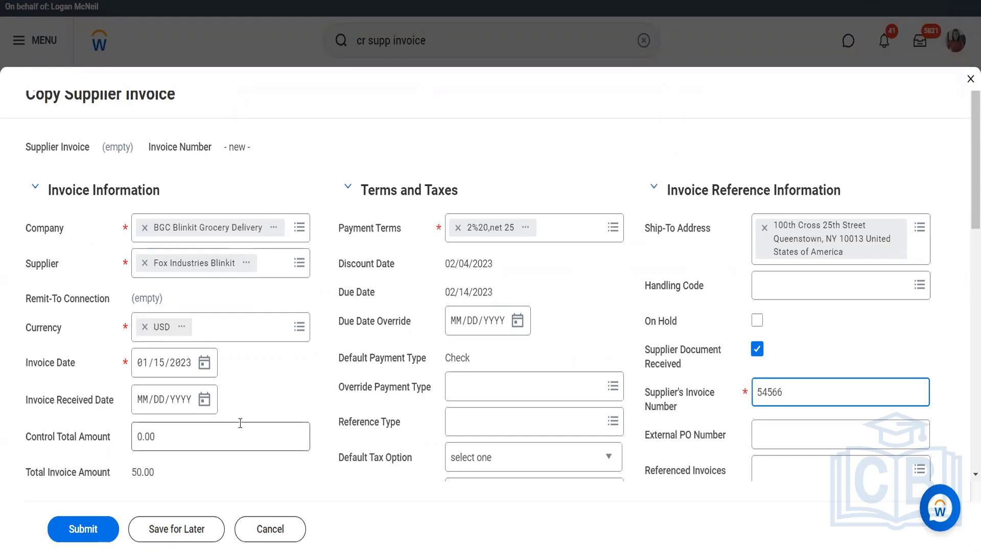
- Set the copied invoice's received date and due date override to 01/15/2023
scroll(240, 422, "down", 2)
left_click(204, 295)
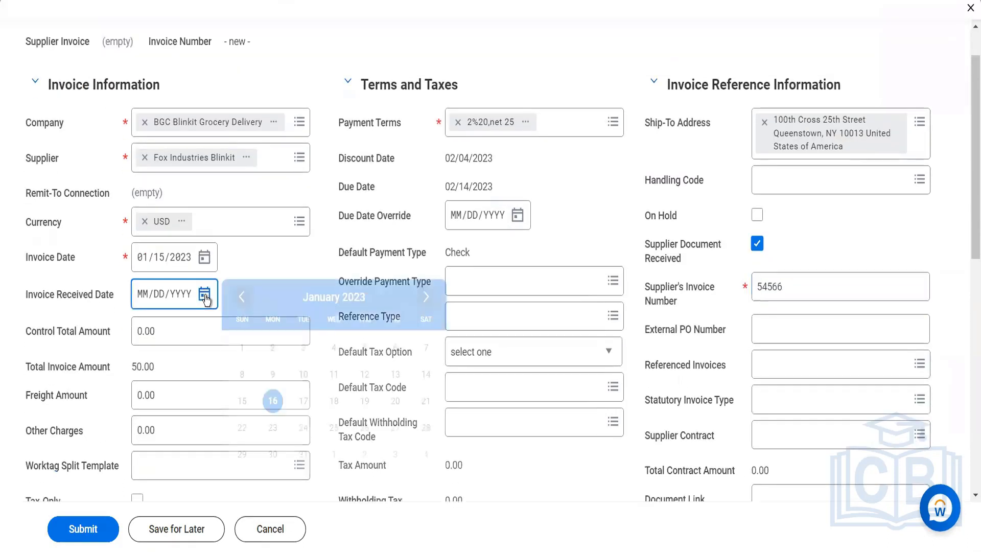
left_click(242, 400)
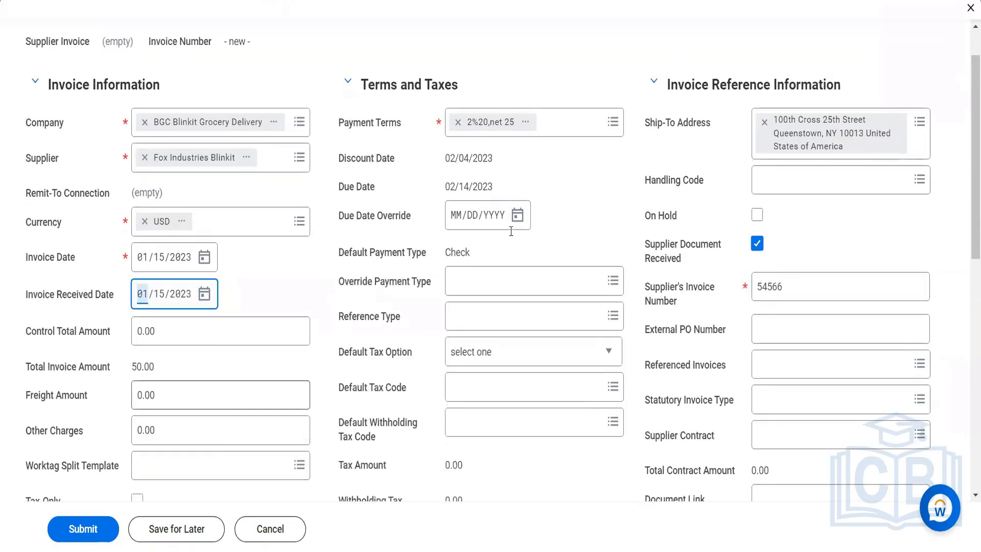
left_click(517, 215)
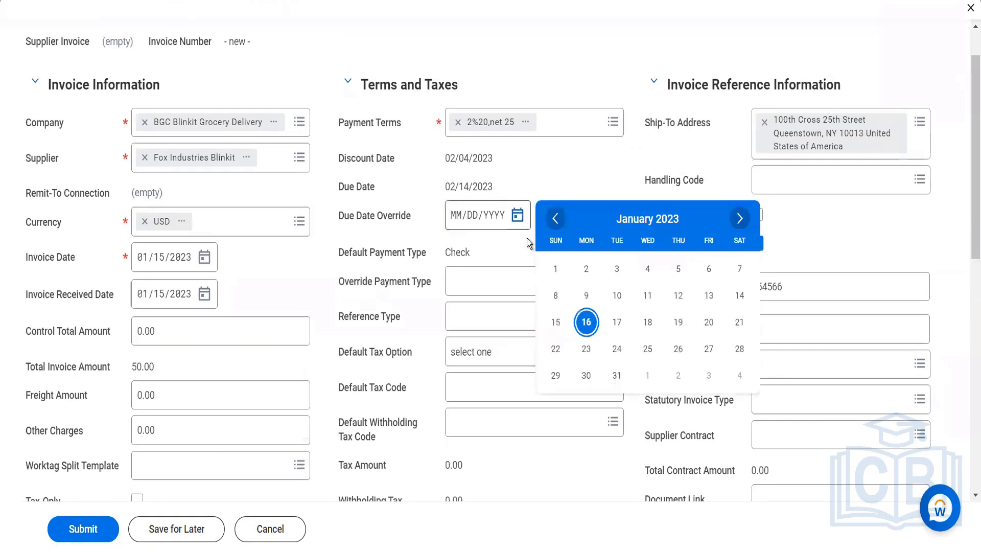
left_click(555, 322)
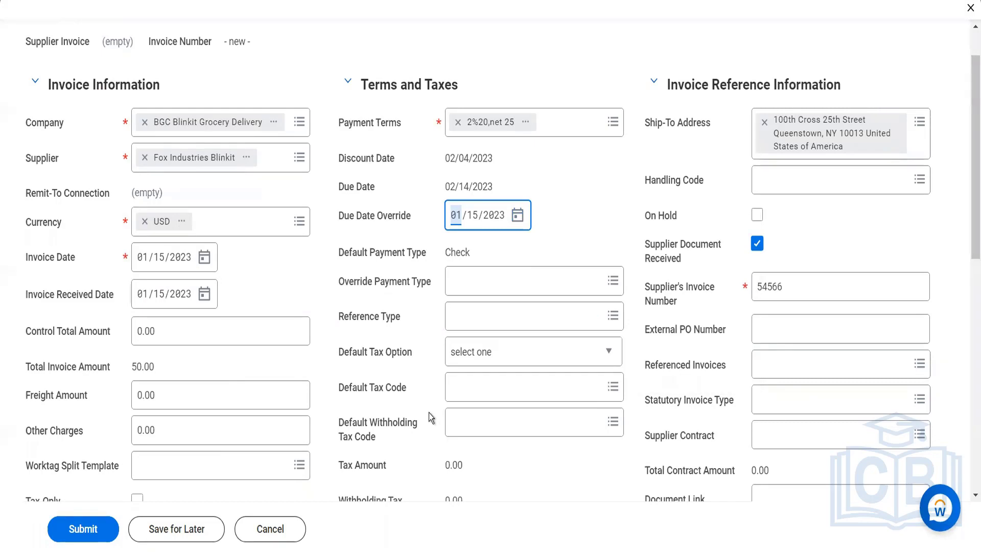
- Check the copied invoice's line details through to the cost center and submit the invoice
scroll(511, 409, "down", 6)
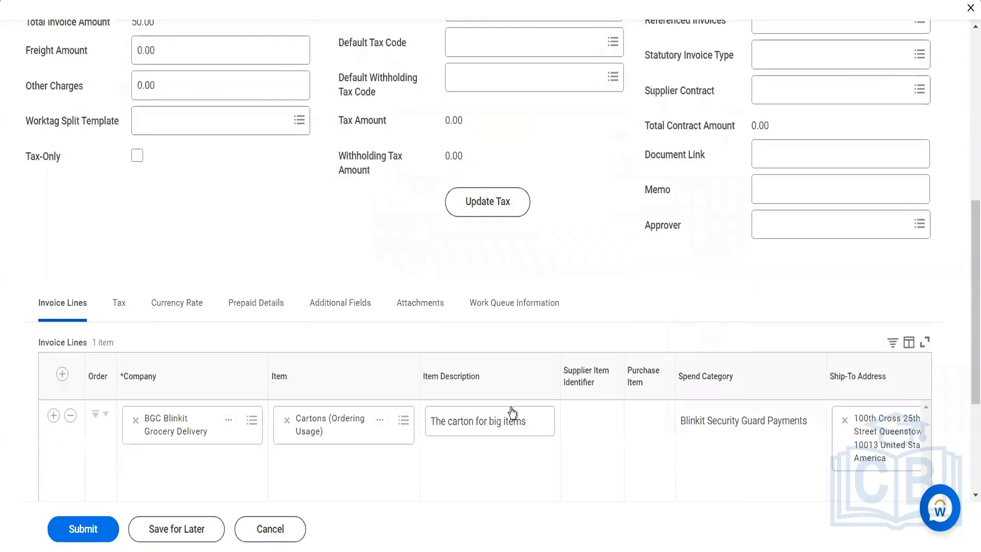
scroll(512, 411, "down", 4)
left_click(495, 354)
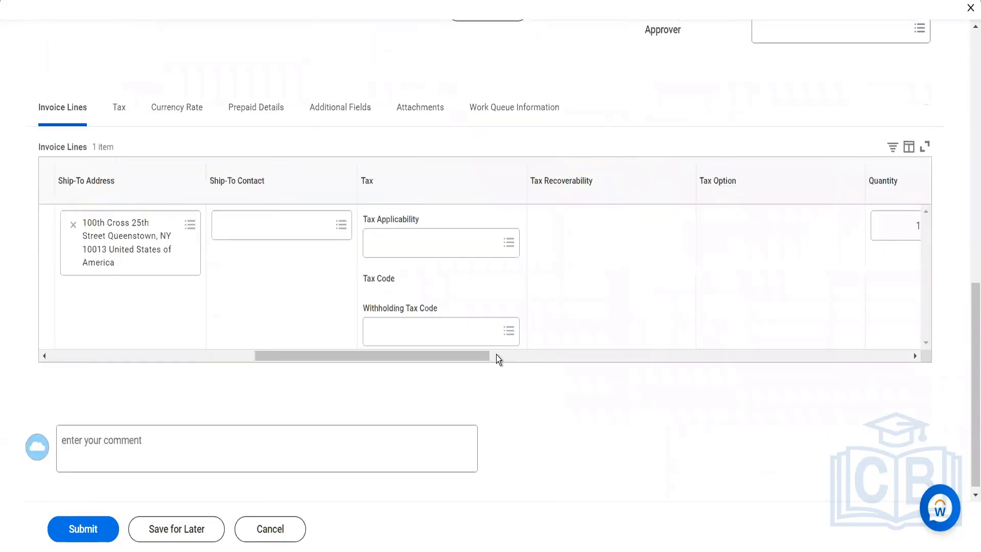
left_click_drag(495, 354, 682, 412)
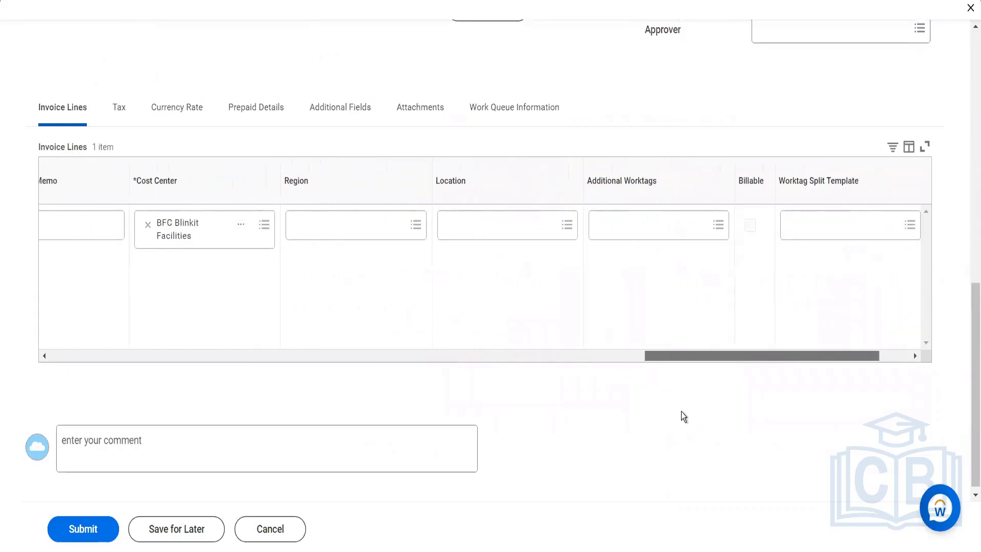
left_click(81, 535)
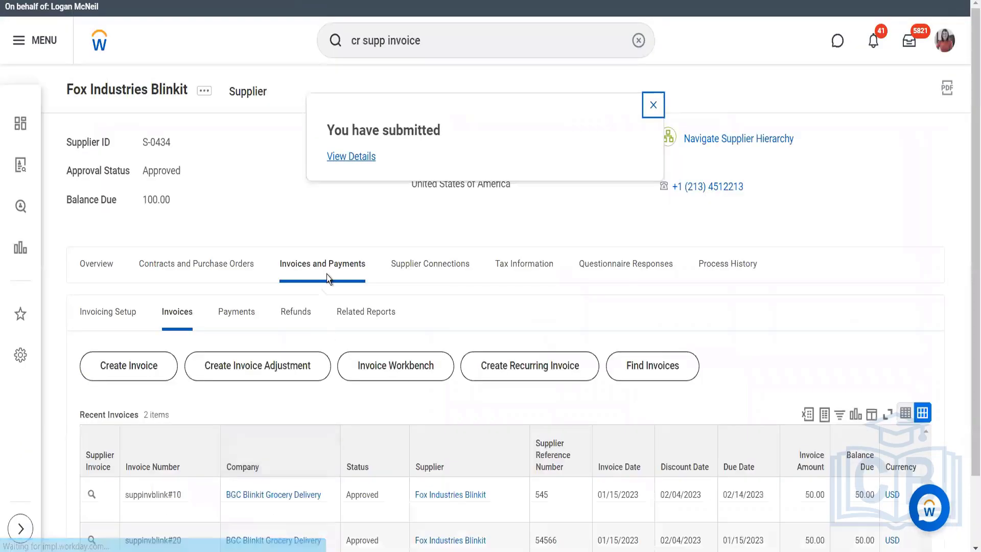
- Open the newly submitted supplier invoice suppinvblink#20 from the submission details and start a copy of it
left_click(341, 161)
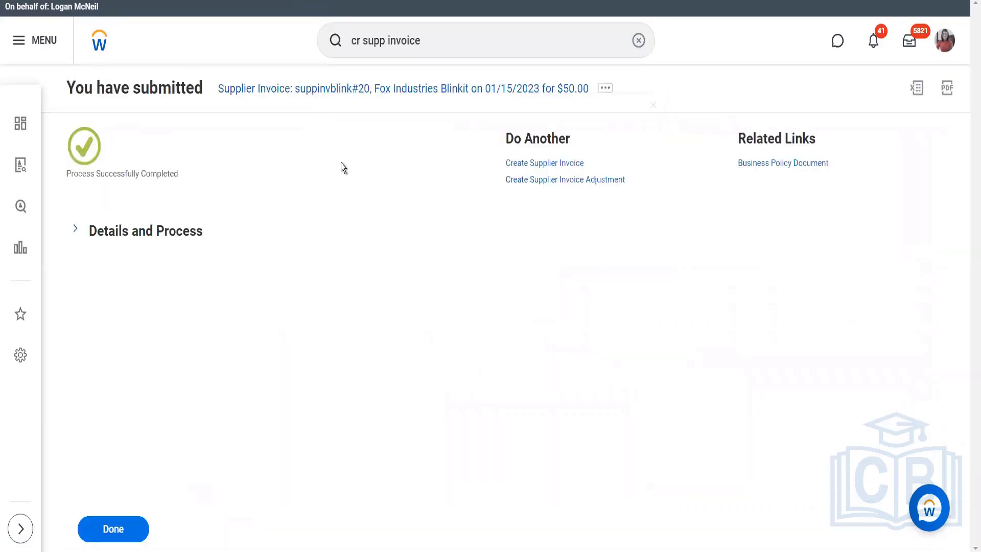
left_click(125, 240)
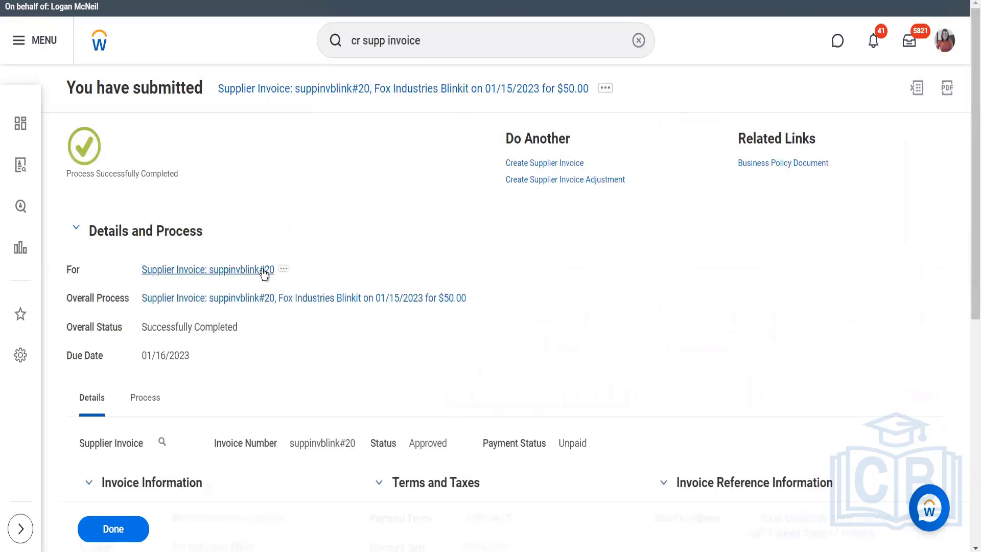
left_click(262, 269)
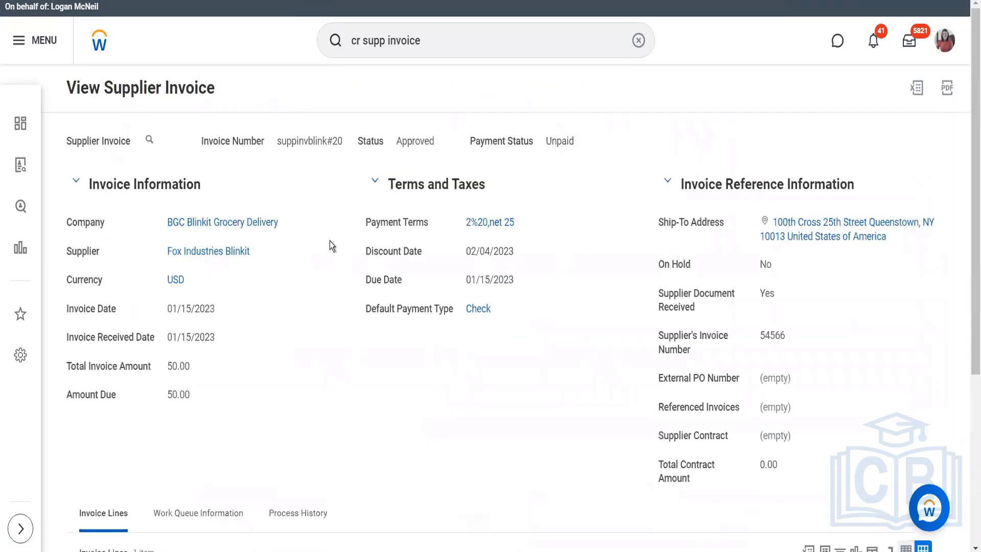
left_click(161, 141)
mouse_move(264, 229)
mouse_move(272, 201)
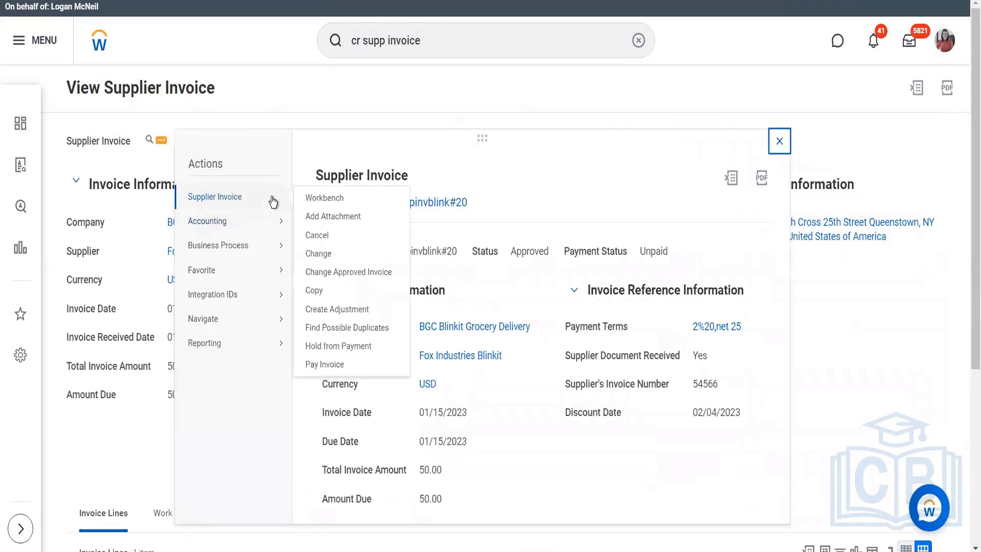
left_click(318, 292)
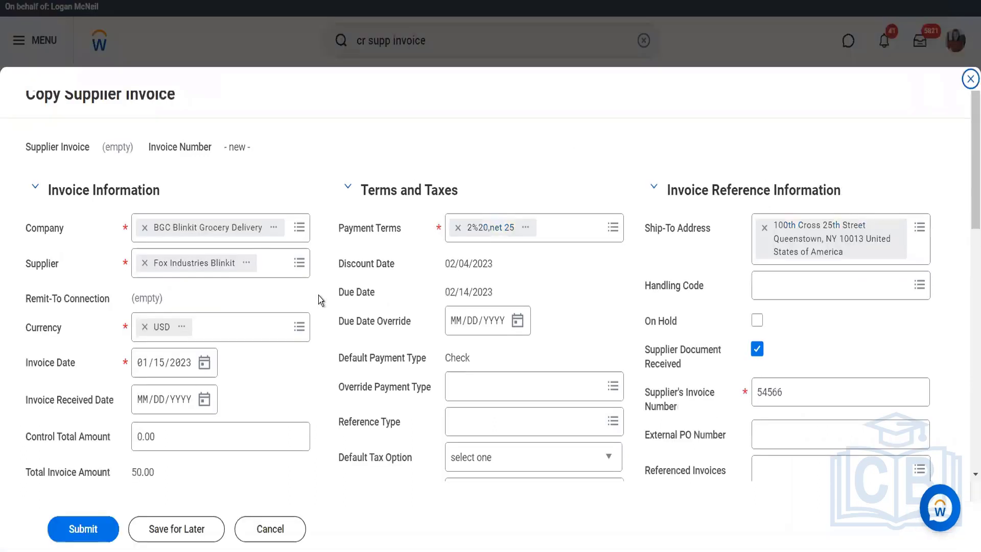
- Set the new copy's invoice received date to 01/15/2023 and its supplier's invoice number to 545665
left_click(205, 401)
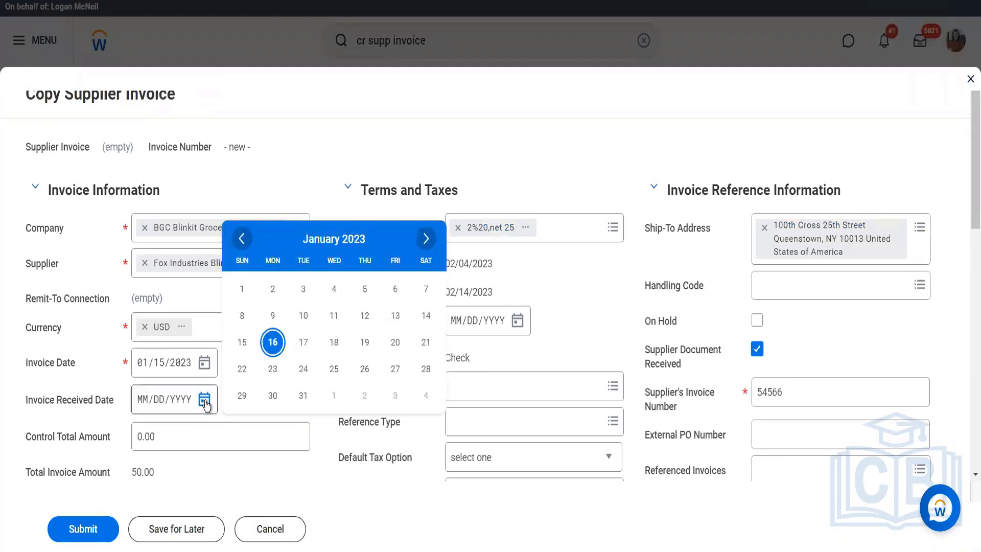
left_click(241, 343)
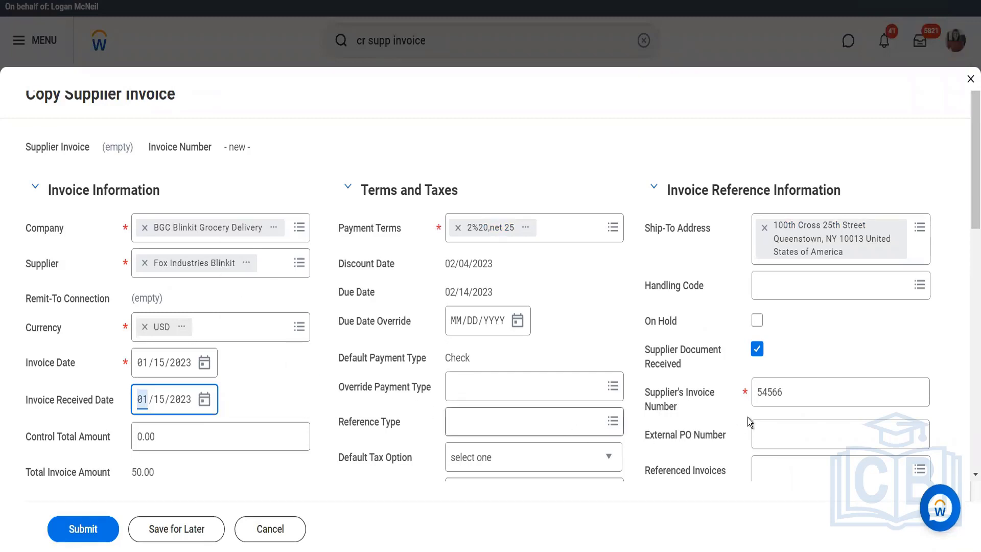
left_click(797, 392)
type("5")
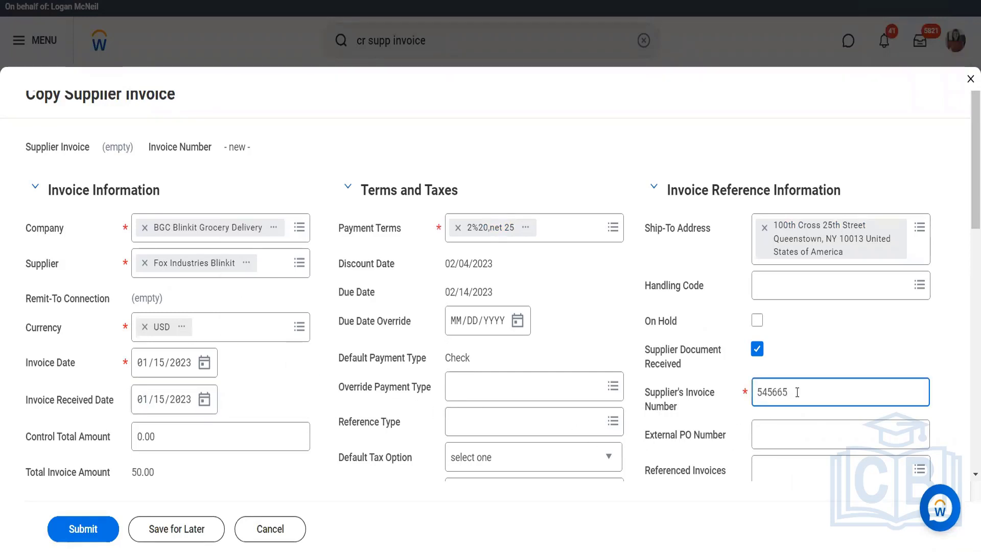
- Set the unit cost on the copied invoice's Cartons line to 25,000.00 and submit the invoice
scroll(538, 376, "down", 5)
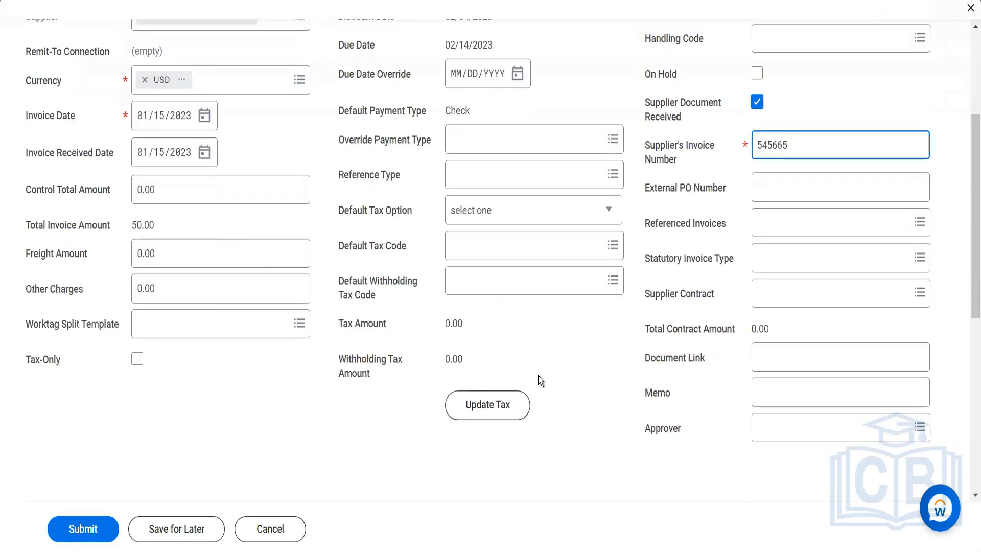
scroll(538, 376, "down", 4)
scroll(511, 388, "down", 3)
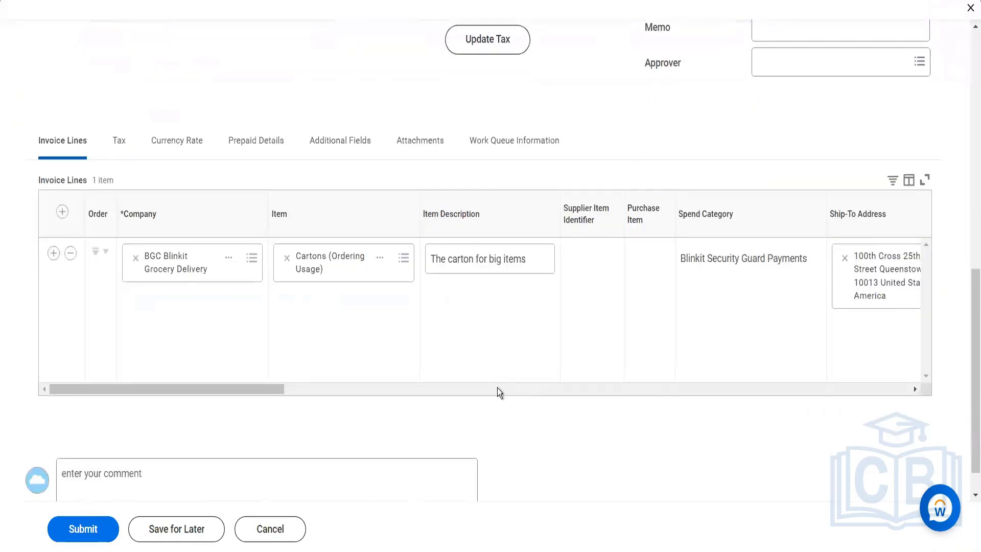
left_click(498, 392)
left_click(505, 391)
left_click_drag(517, 395, 437, 399)
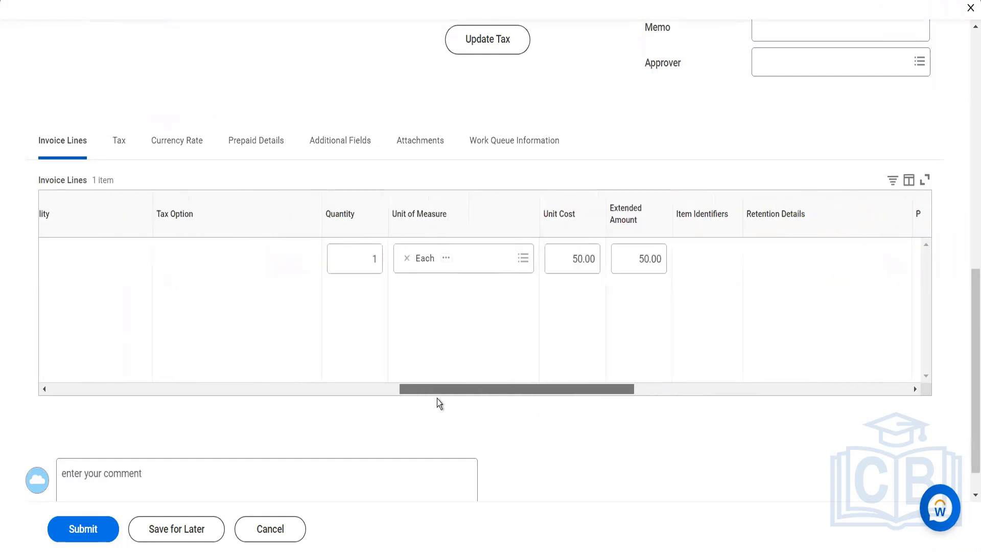
left_click(568, 257)
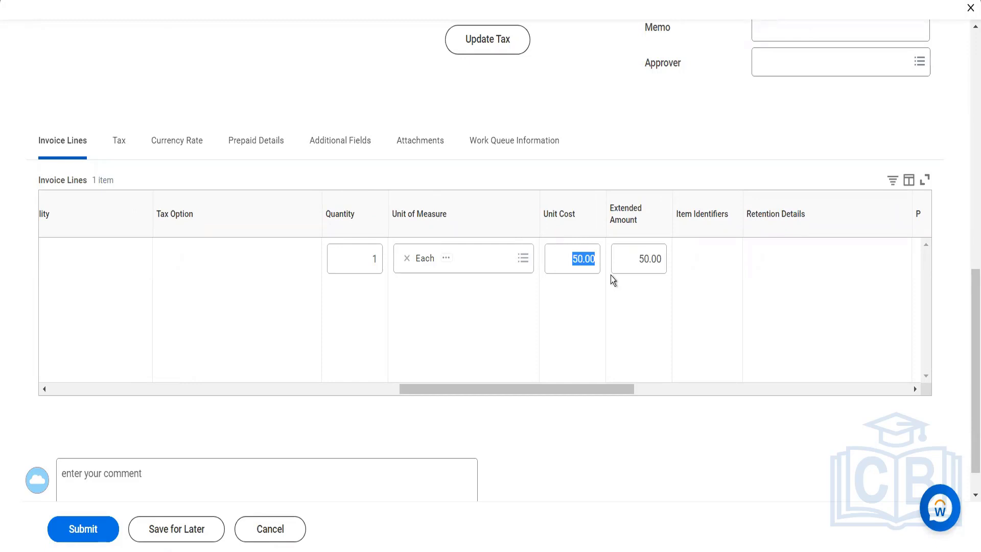
key("Return")
left_click(528, 389)
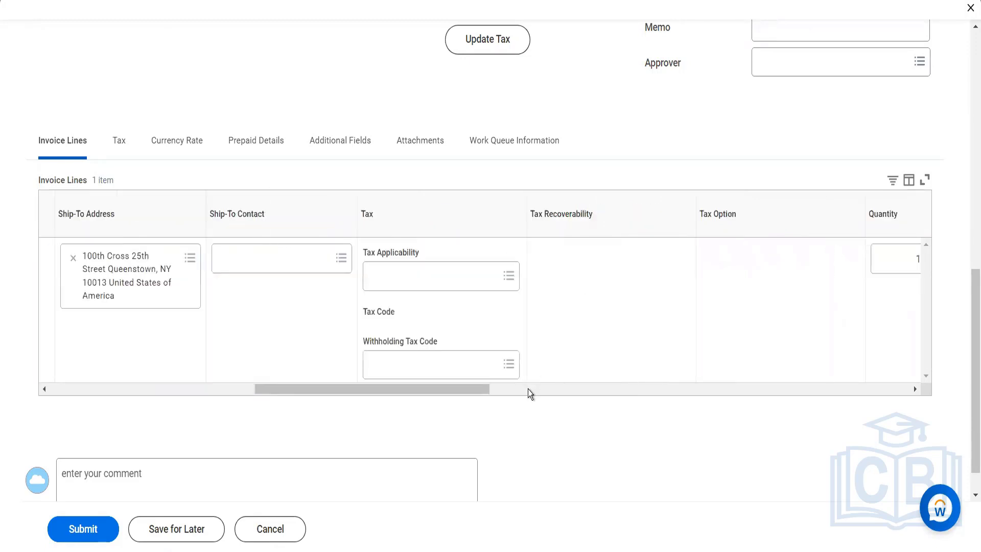
left_click(529, 390)
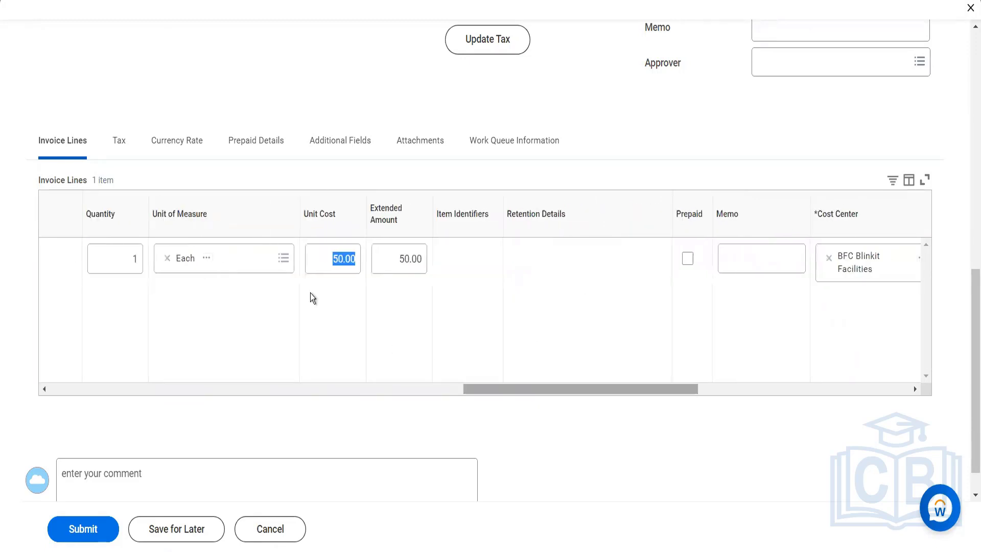
left_click(321, 266)
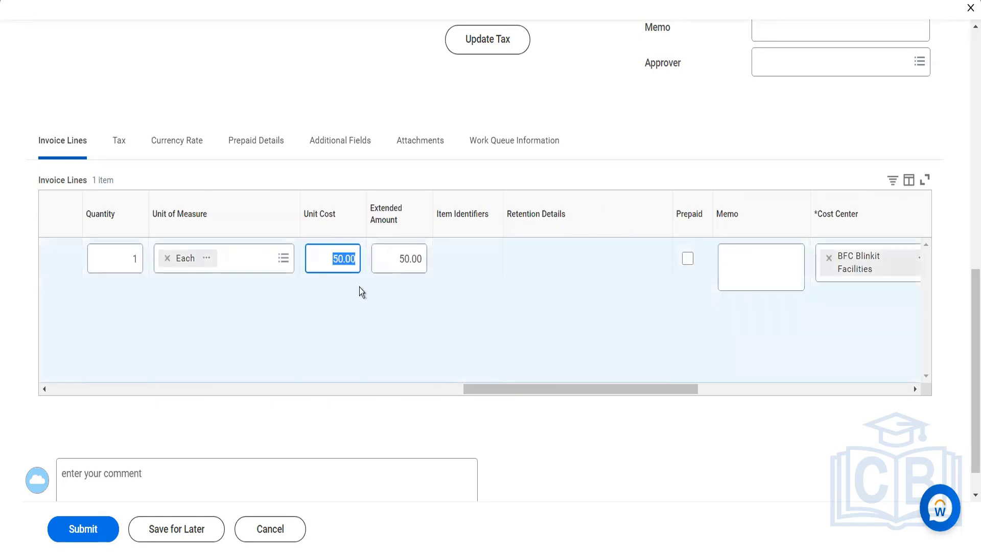
type("2500")
key("Tab")
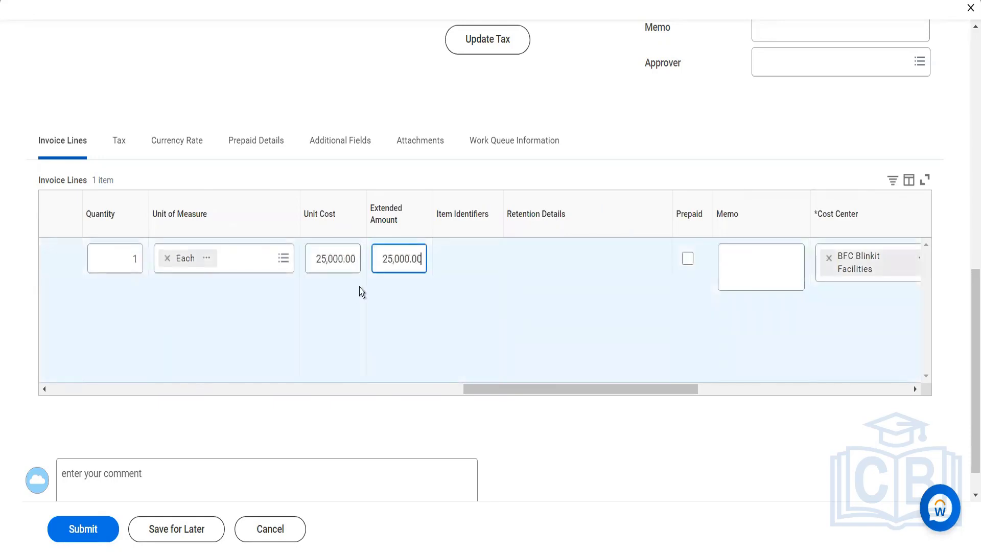
left_click(238, 377)
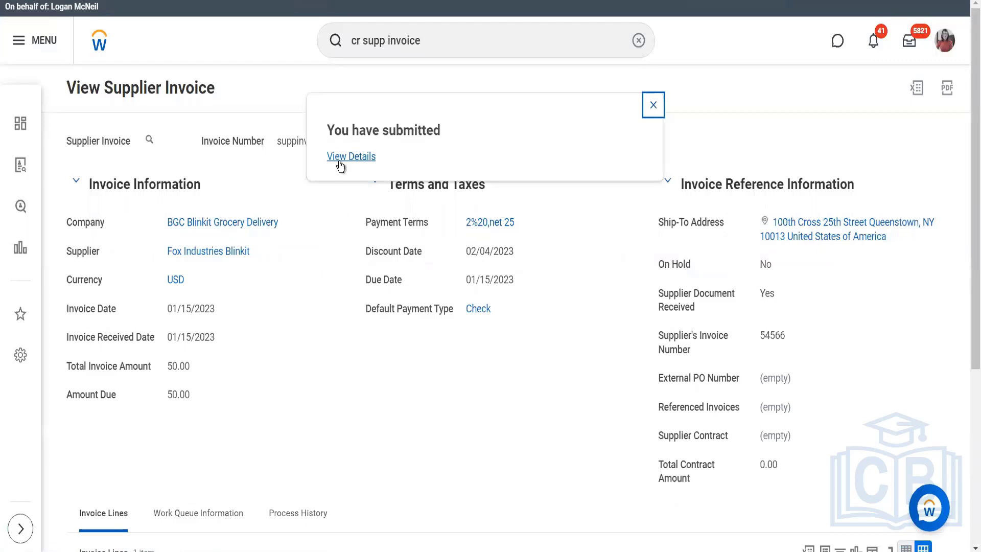
- Start another copy of supplier invoice suppinvblink#20 from its related actions
left_click(161, 140)
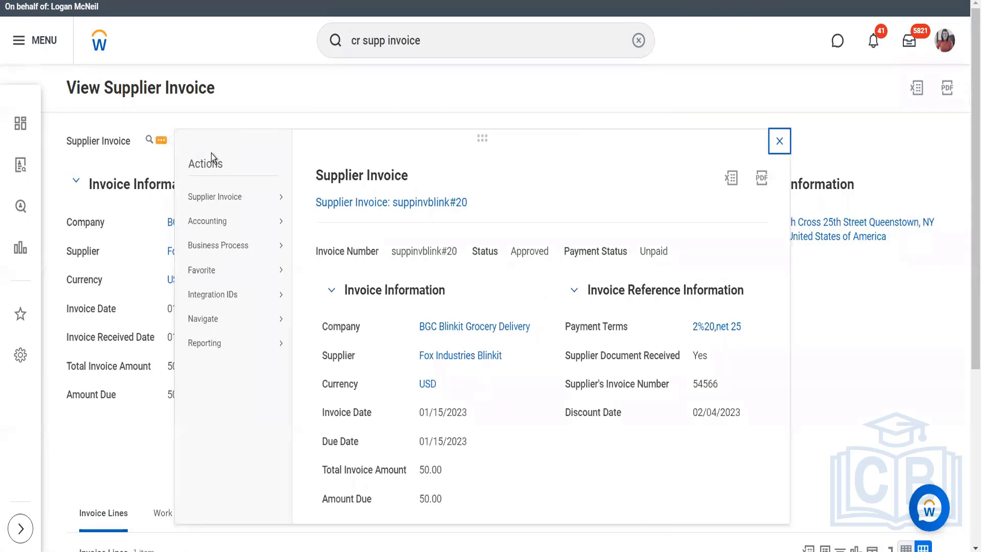
mouse_move(282, 200)
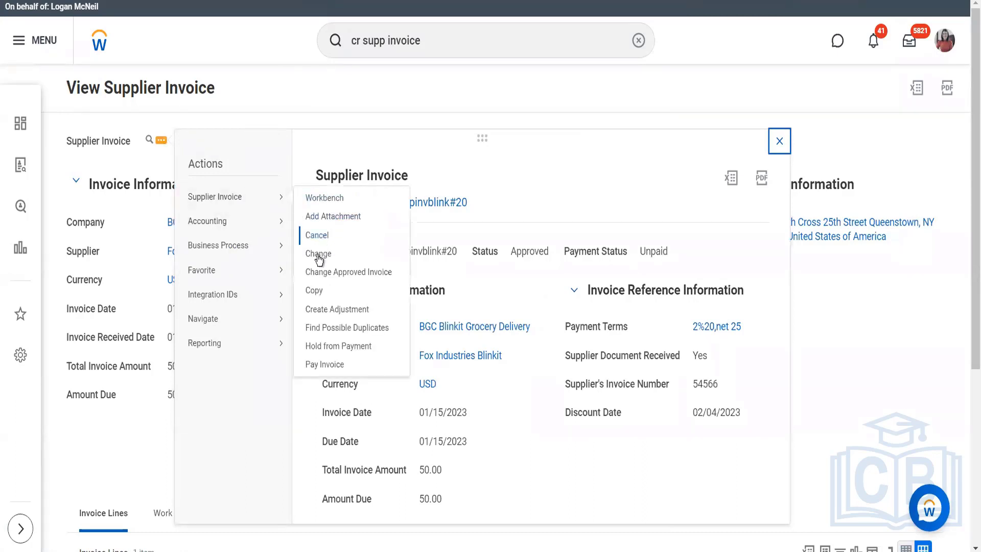
left_click(316, 294)
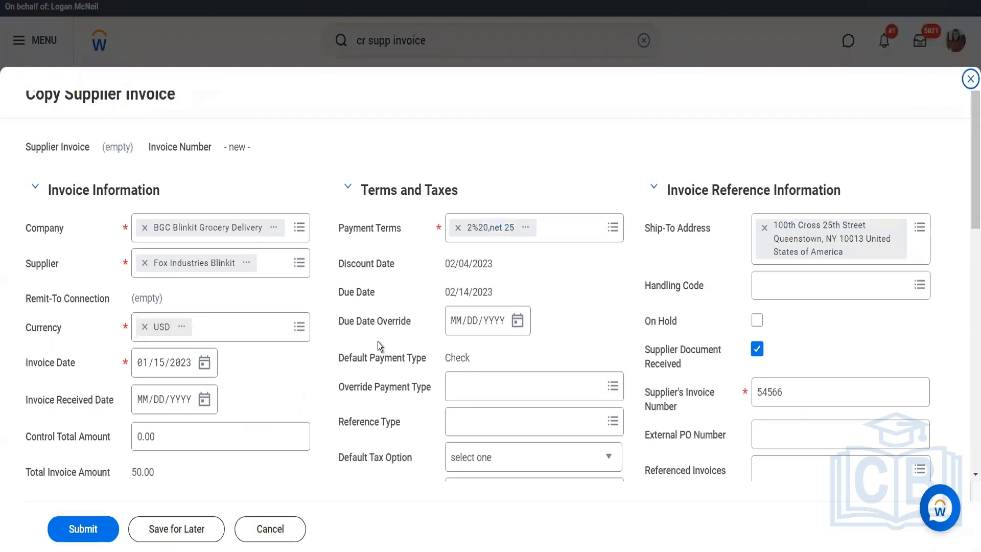
- Set the unit cost on the copied invoice's Cartons line to 4,000.00 and try to submit the invoice
scroll(614, 400, "down", 12)
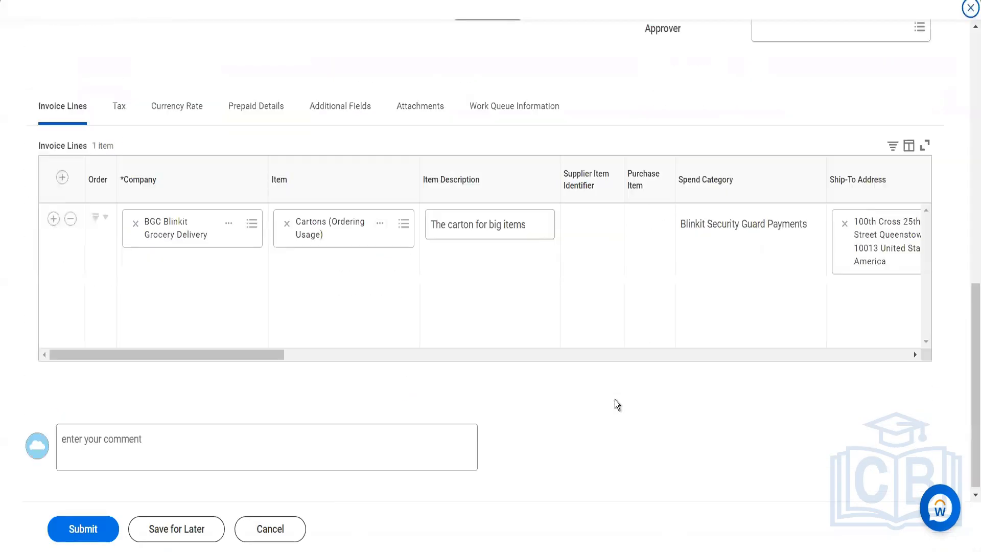
left_click(596, 351)
left_click(596, 351)
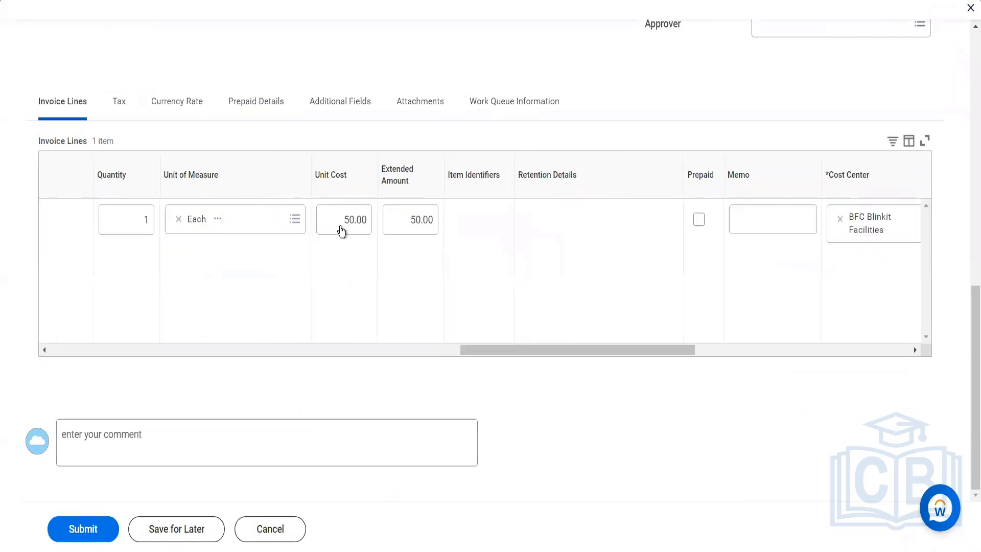
left_click(341, 229)
type("4,00")
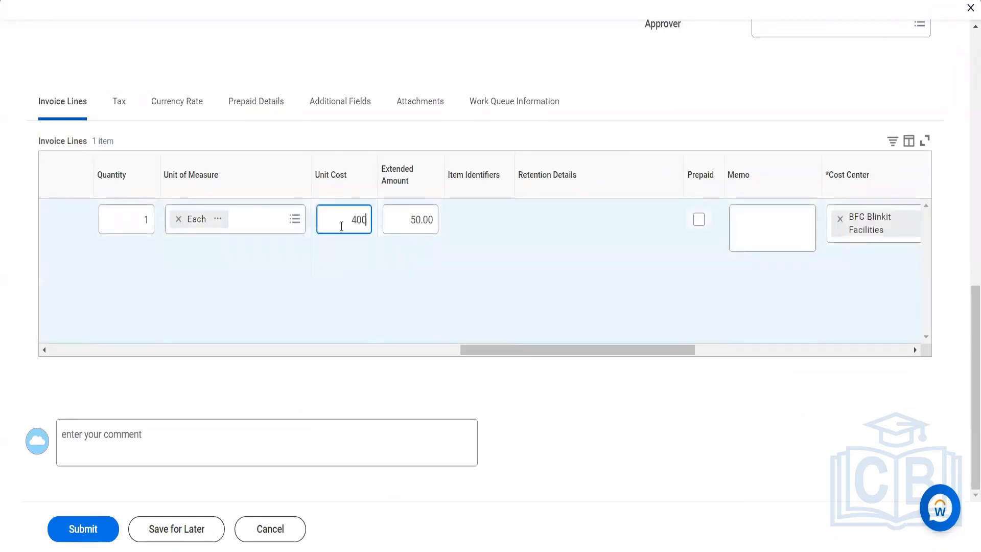
type("0")
key("Tab")
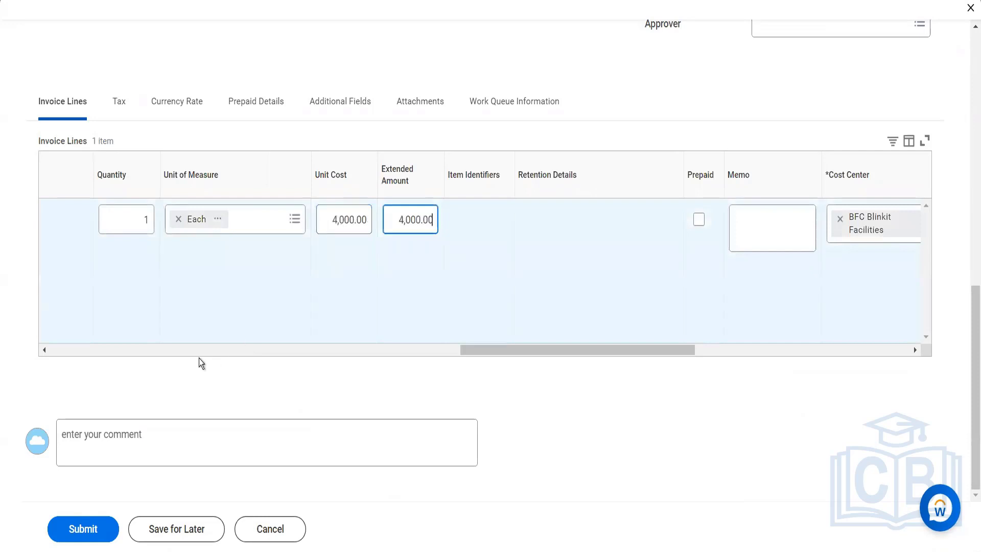
left_click(63, 522)
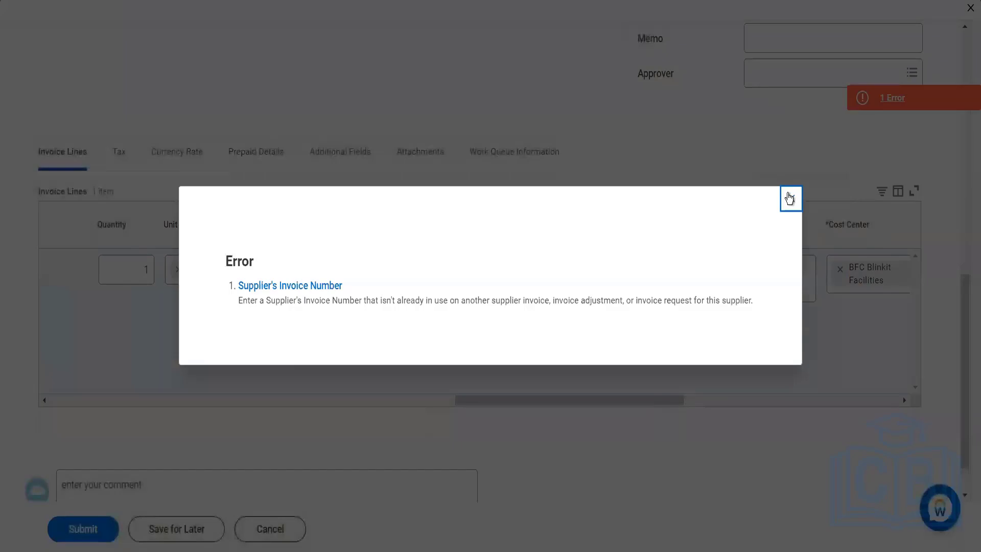
left_click(790, 198)
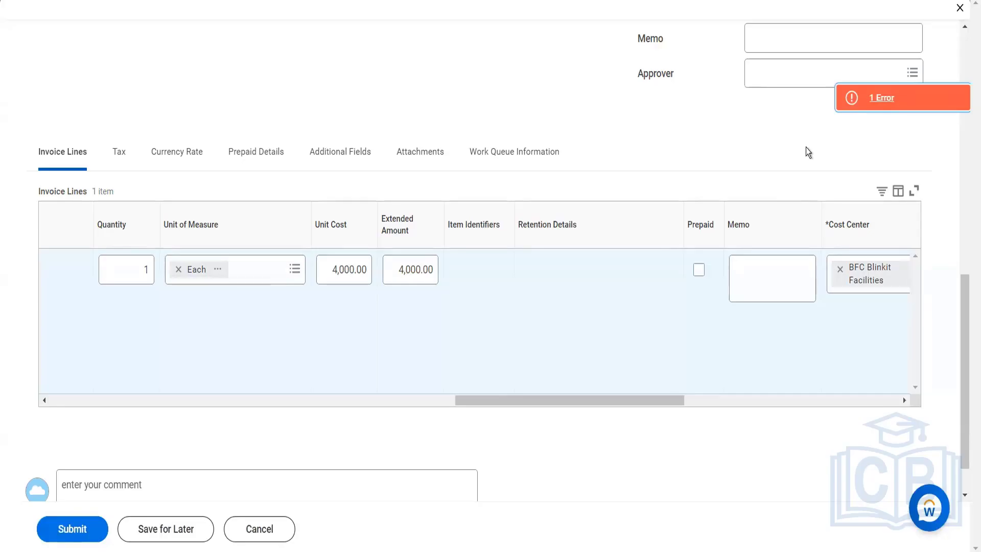
- Set the copied invoice's supplier's invoice number to 545667 and submit the invoice
scroll(805, 148, "up", 7)
left_click(792, 114)
type("7")
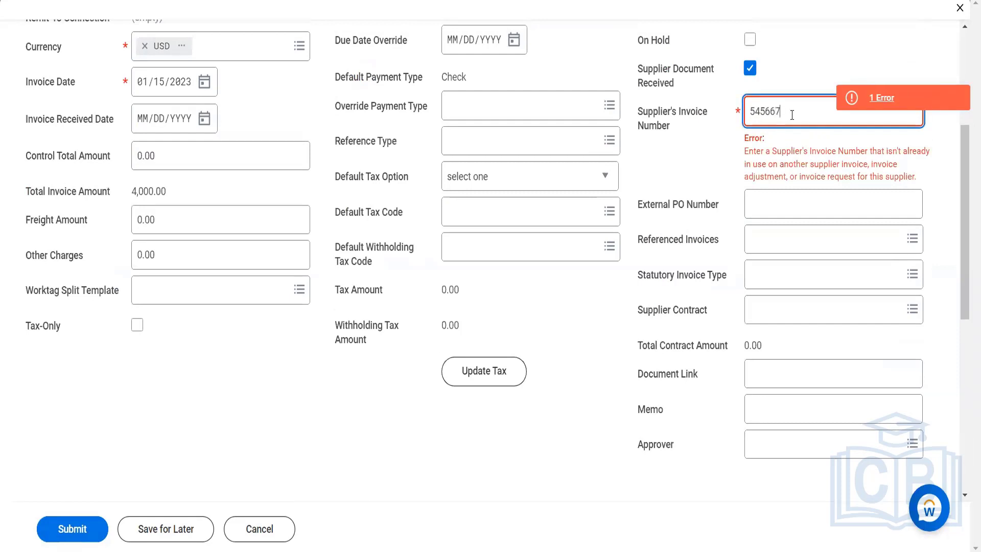
key("Tab")
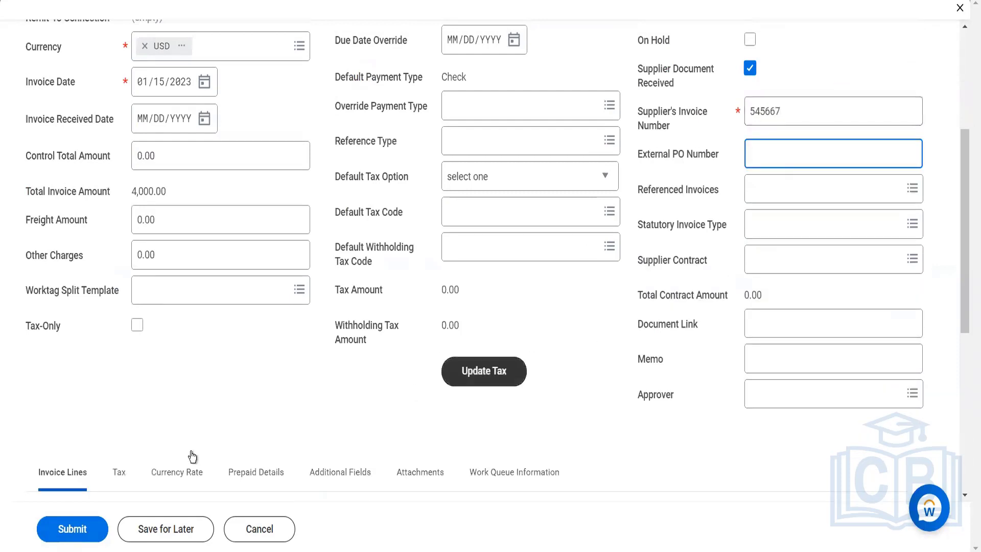
left_click(84, 525)
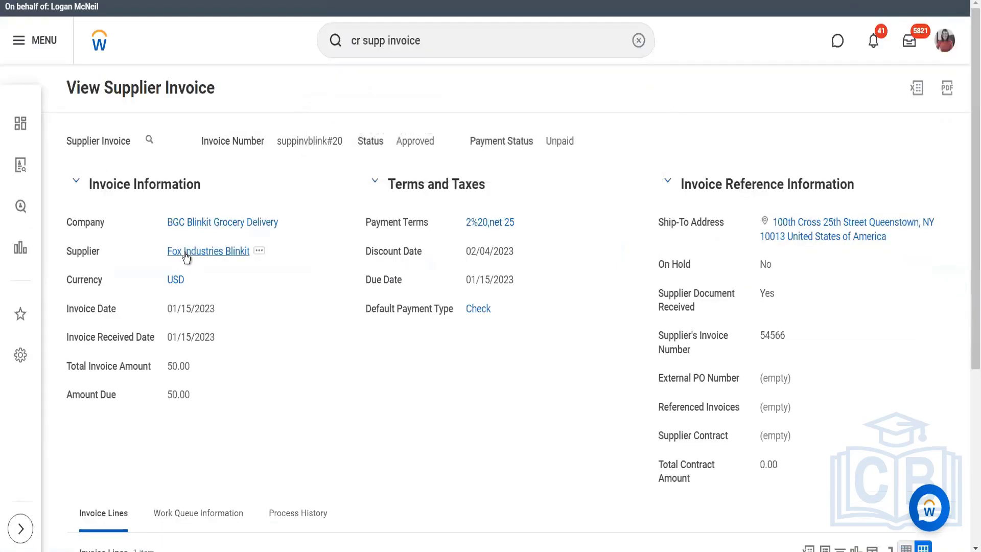
- Open the Fox Industries Blinkit supplier record and bring up its list of recent invoices
left_click(185, 251)
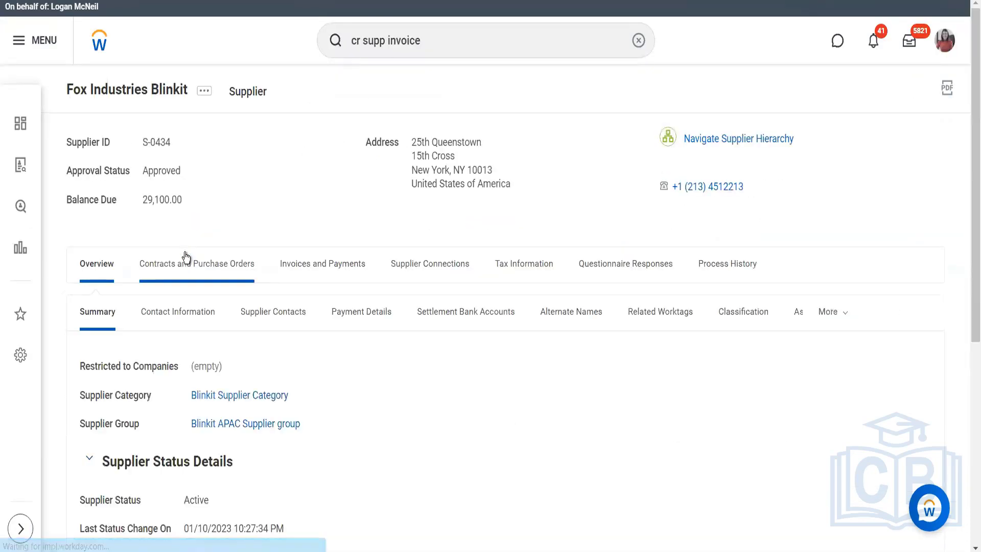
left_click(294, 272)
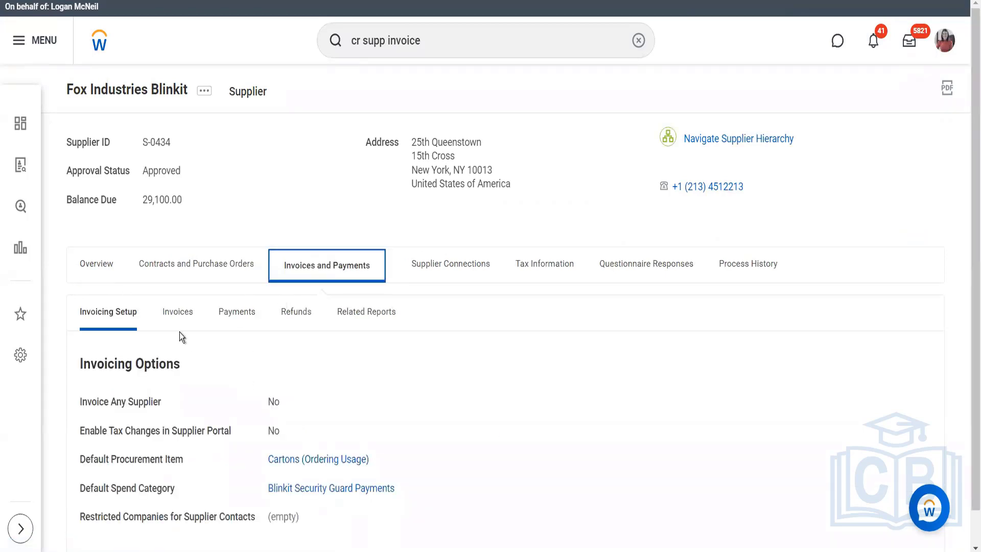
left_click(178, 312)
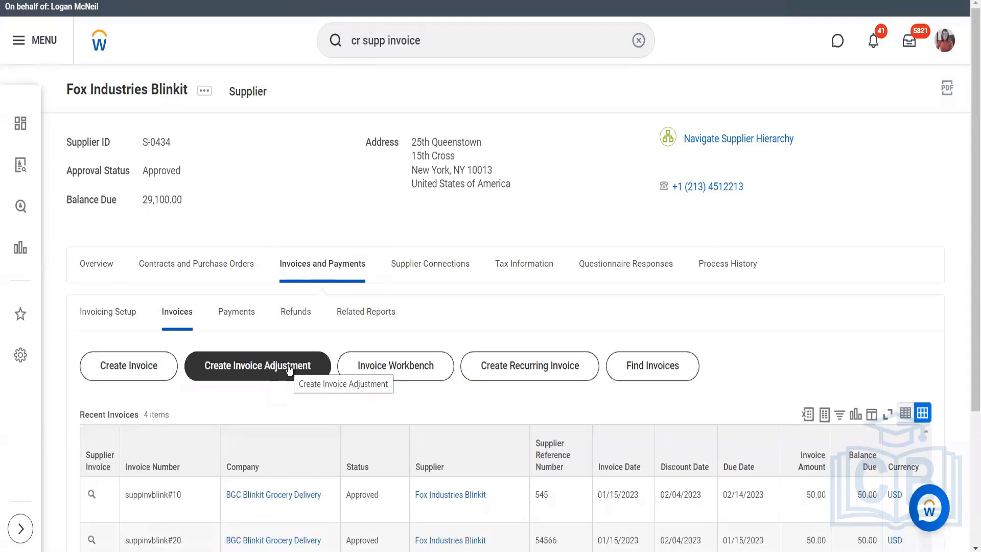
scroll(176, 372, "down", 2)
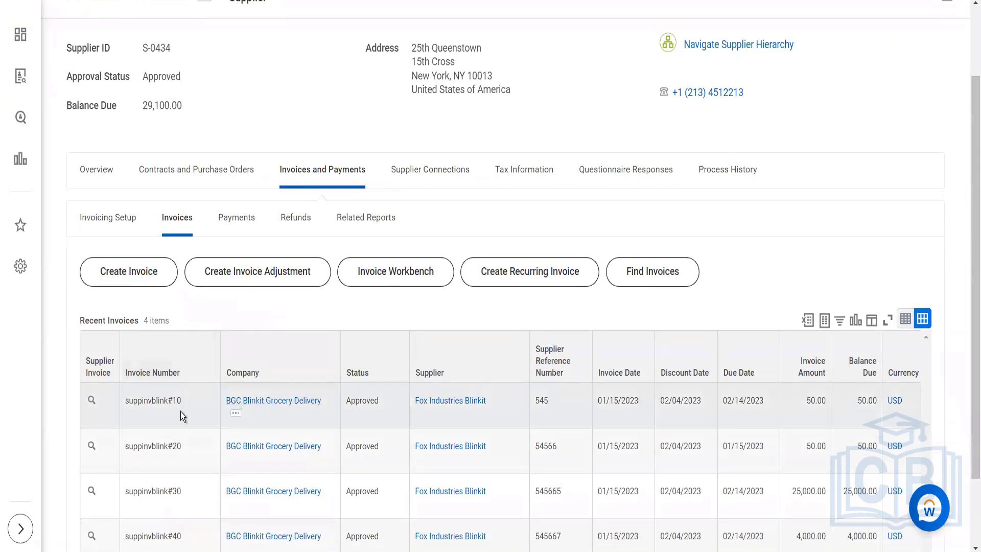
- Start creating an adjustment for supplier invoice suppinvblink#30 from the recent invoices list
mouse_move(103, 495)
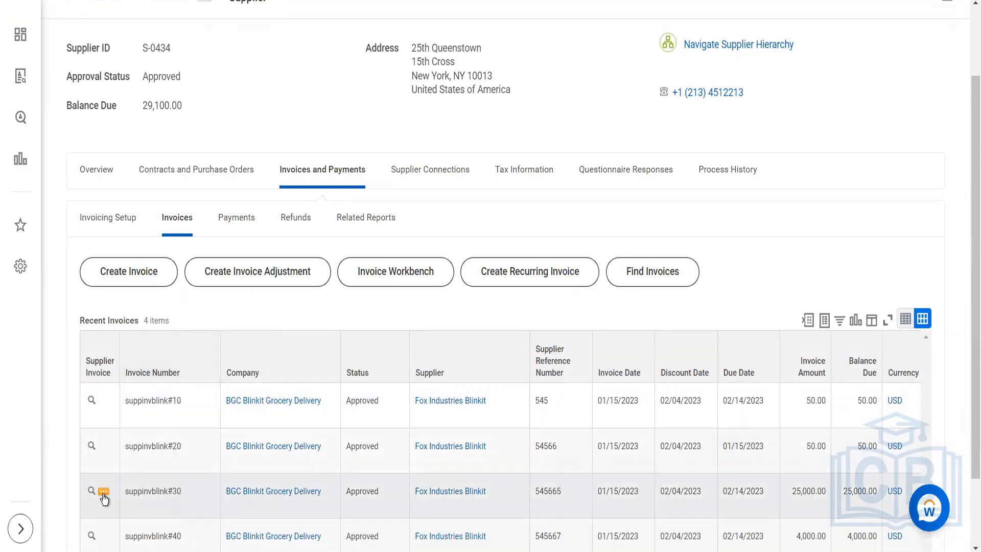
left_click(104, 494)
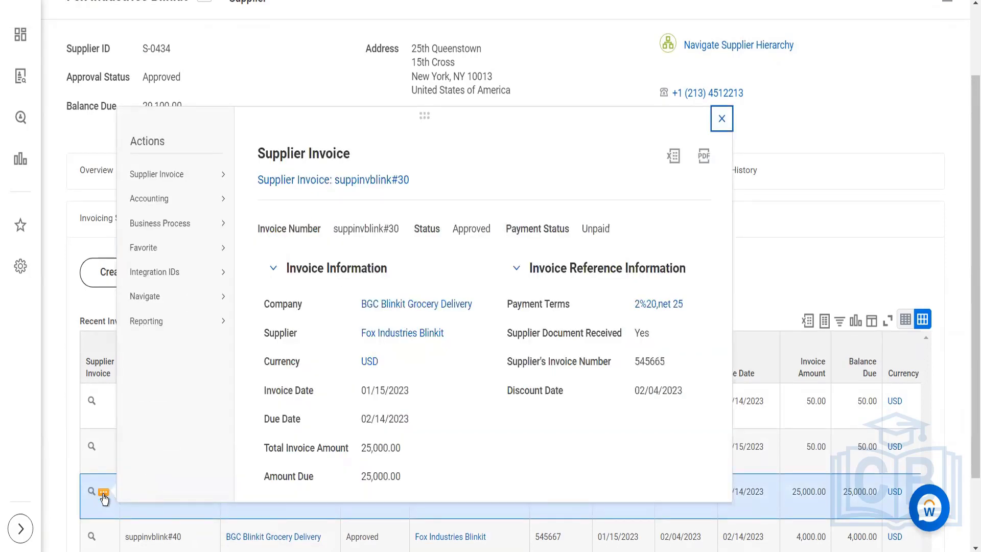
mouse_move(222, 177)
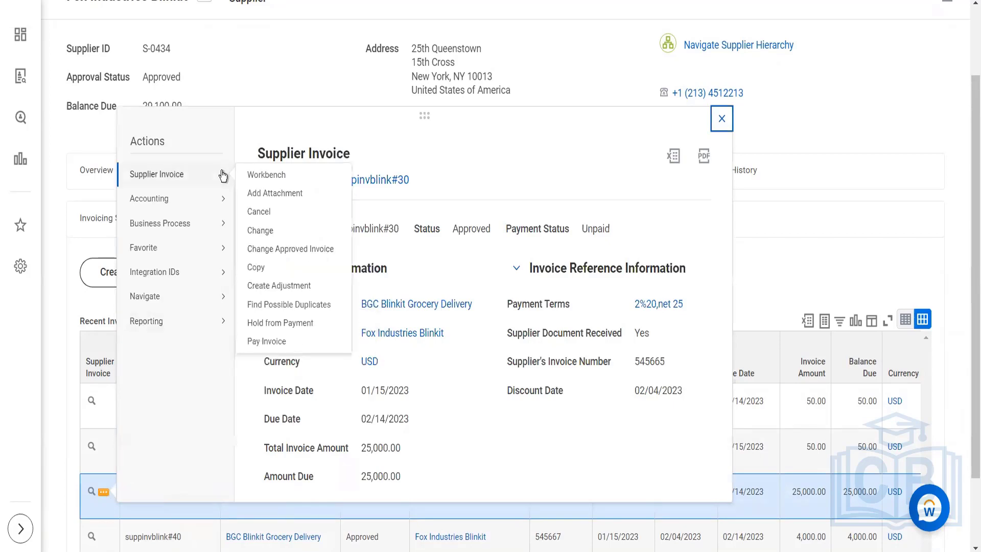
left_click(264, 287)
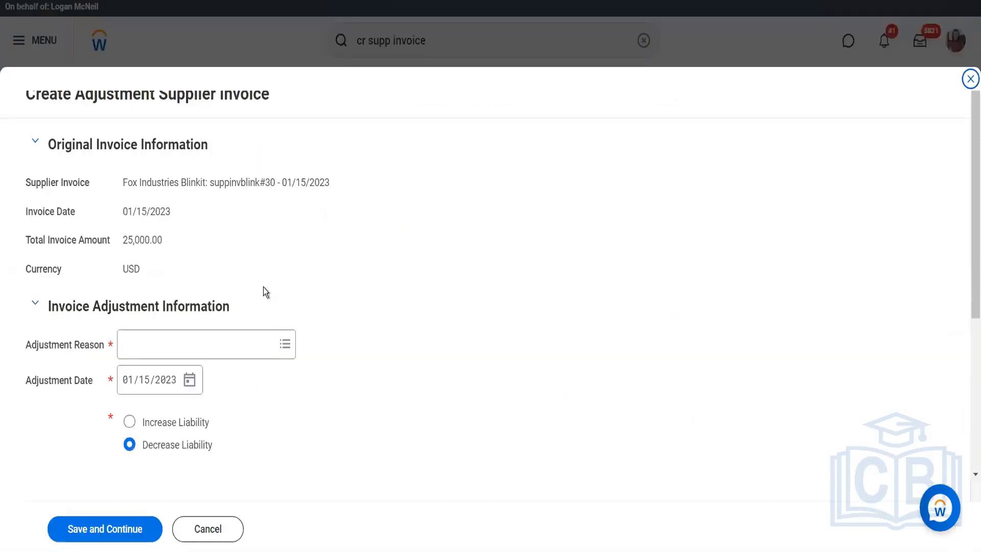
- Set the invoice adjustment reason to Damaged Goods and bring the adjustment's invoice lines into view
left_click(209, 352)
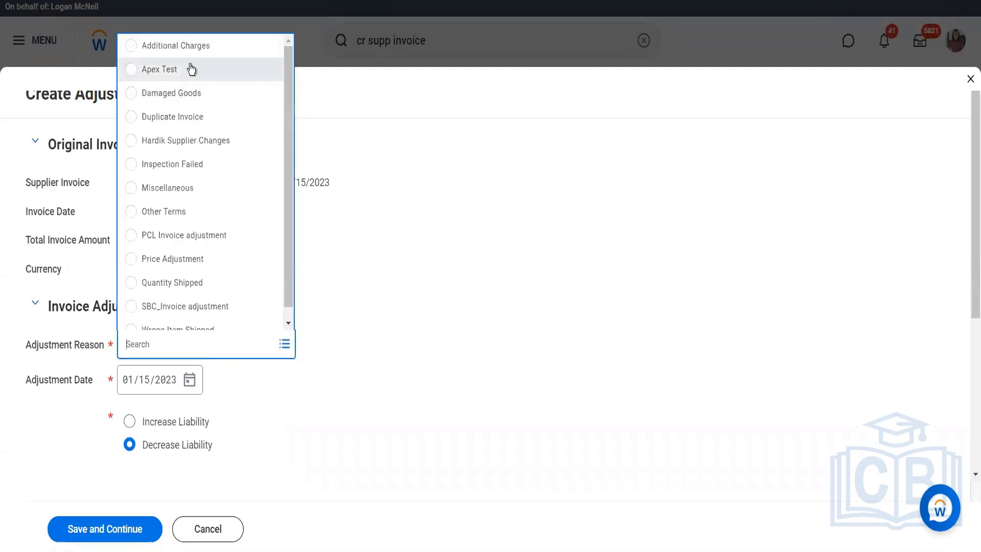
left_click(186, 94)
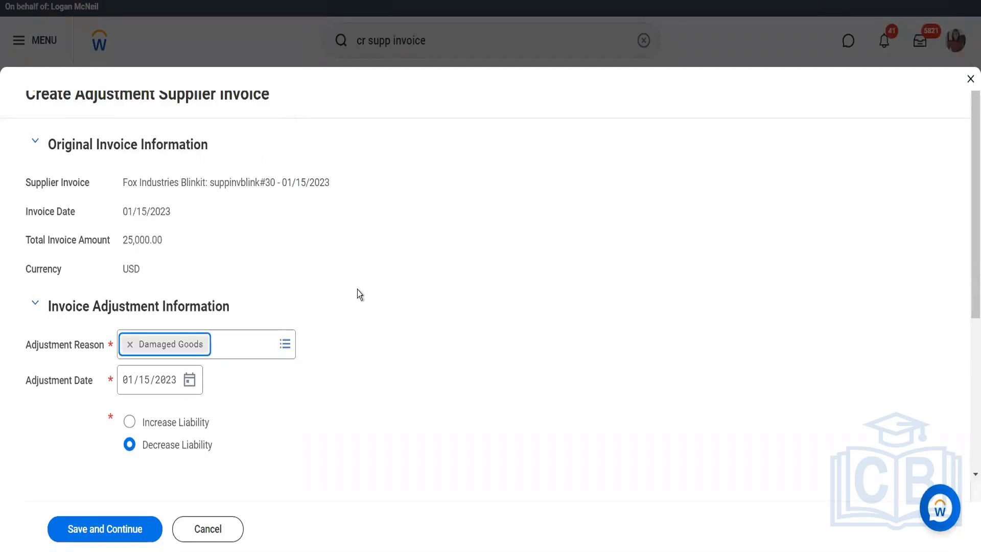
scroll(357, 289, "down", 4)
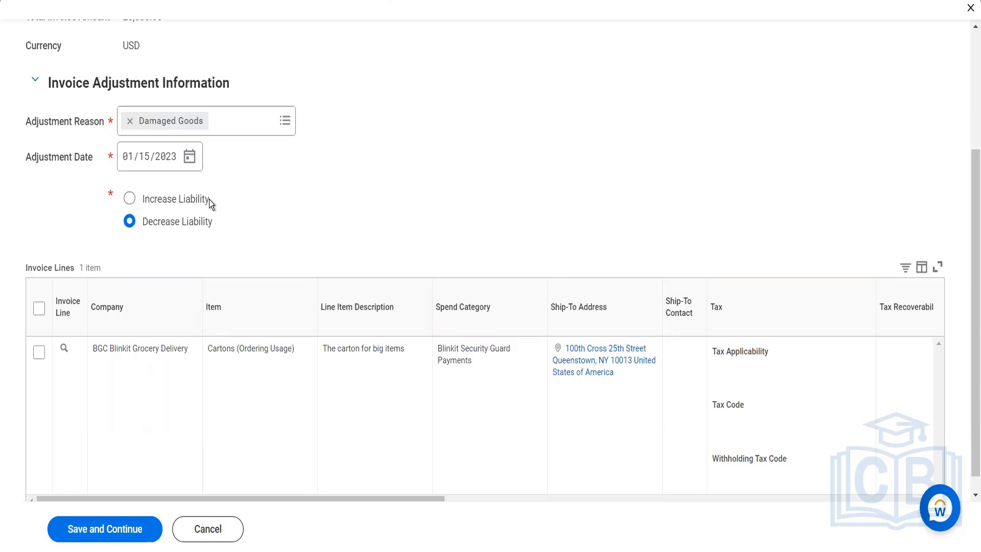
- Include the Cartons invoice line in the adjustment and save to continue to editing the supplier invoice adjustment
left_click(39, 308)
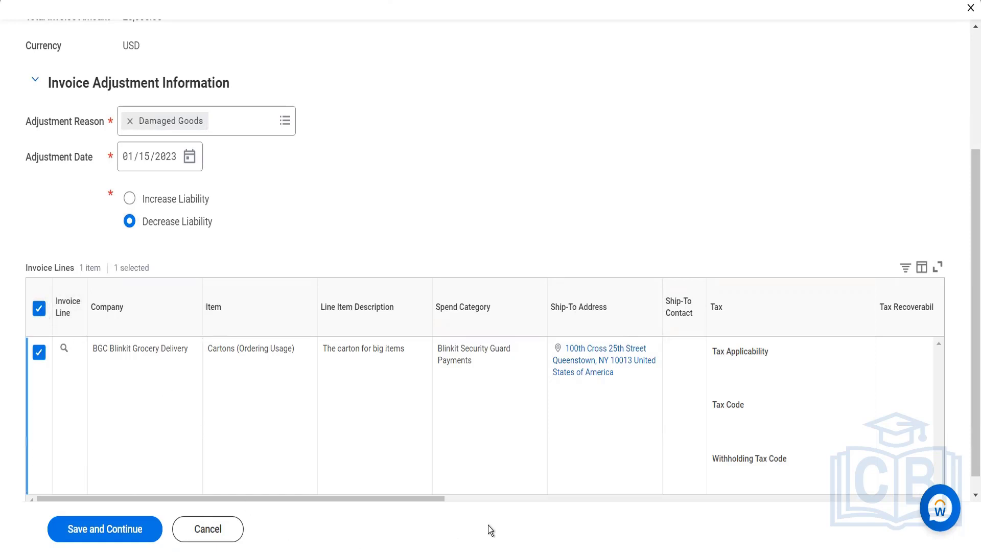
left_click(525, 498)
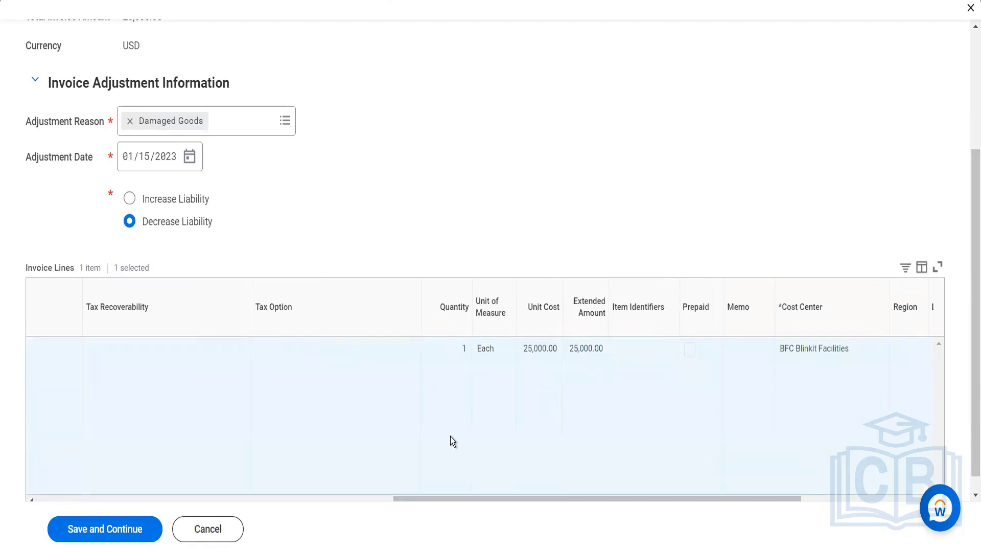
left_click(99, 531)
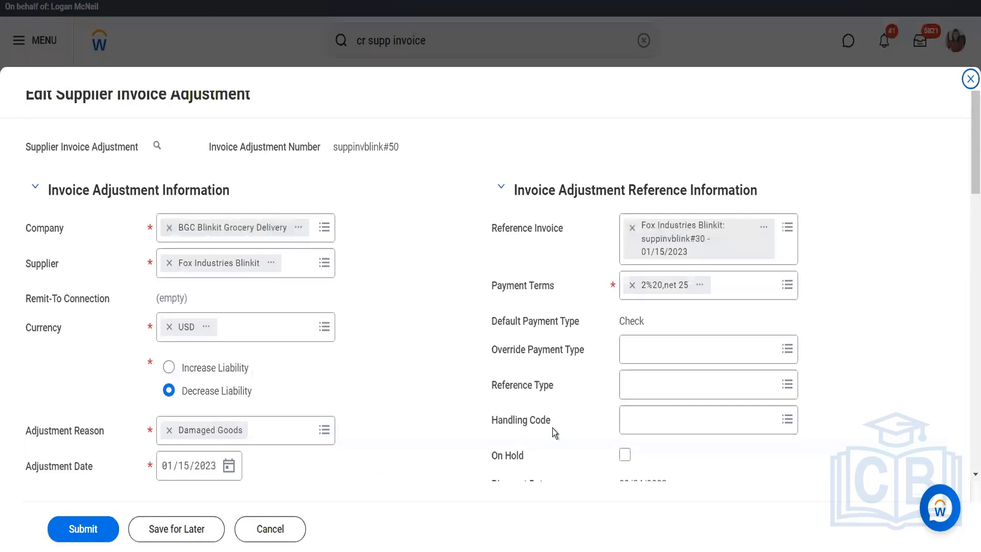
- Set the unit cost of the Cartons adjustment line to 24,000 and submit the supplier invoice adjustment
scroll(587, 311, "down", 10)
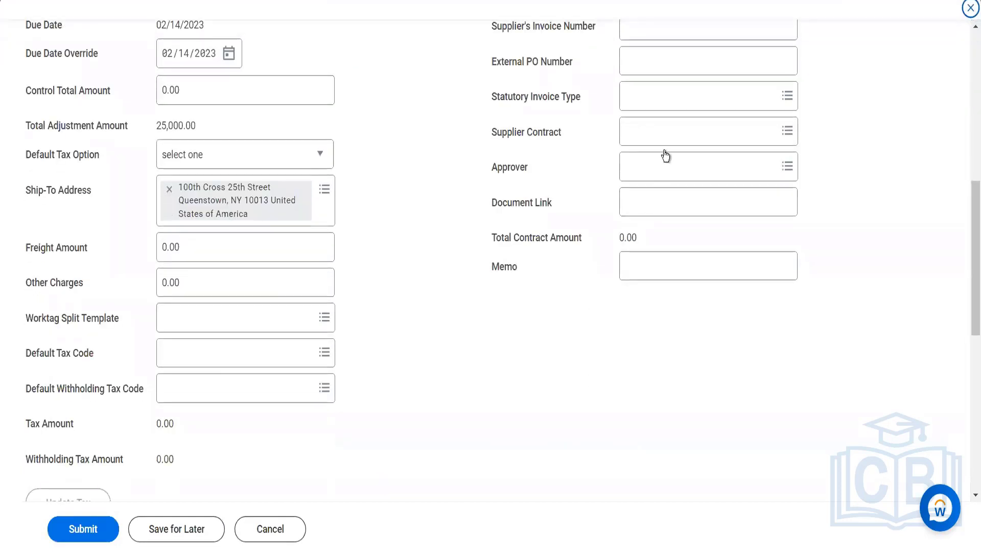
scroll(661, 154, "up", 10)
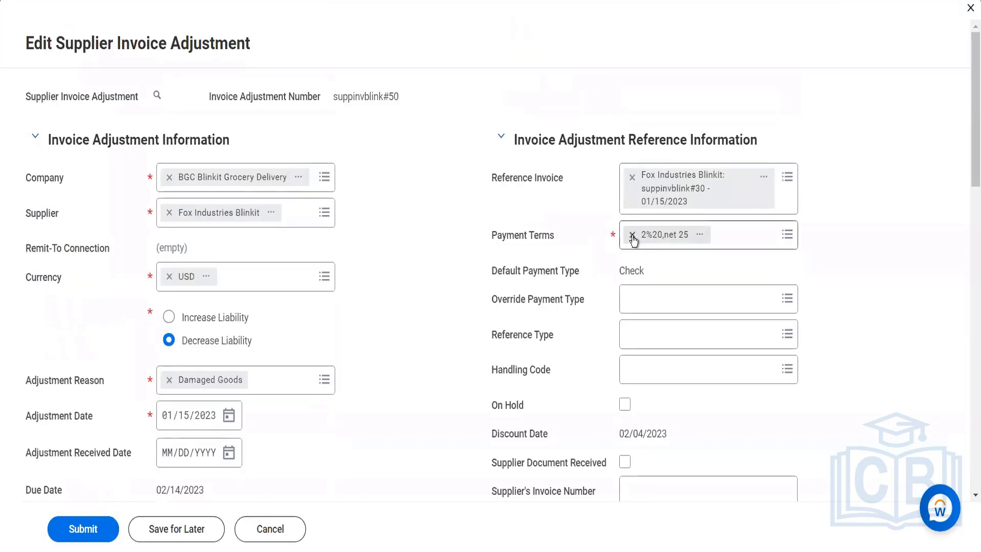
scroll(529, 351, "down", 6)
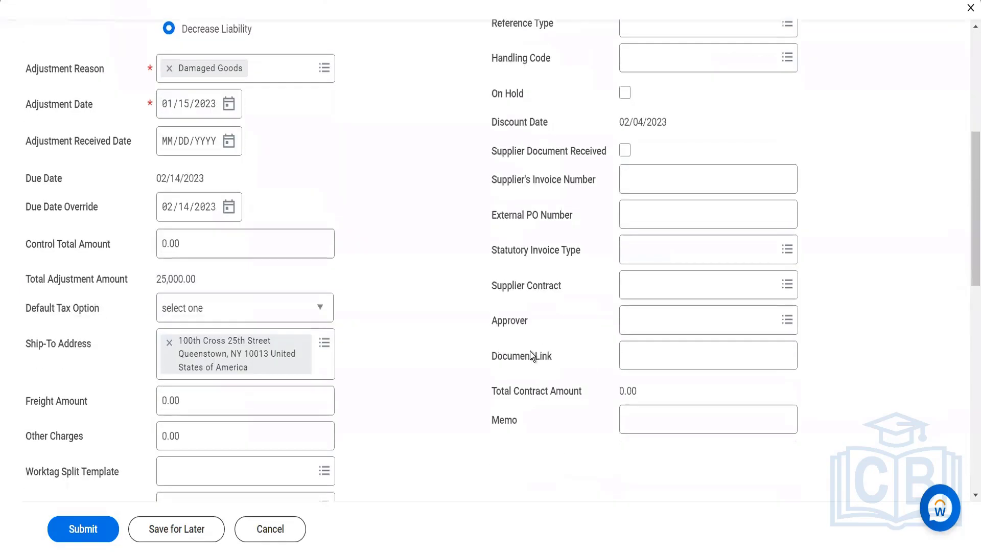
scroll(529, 351, "down", 12)
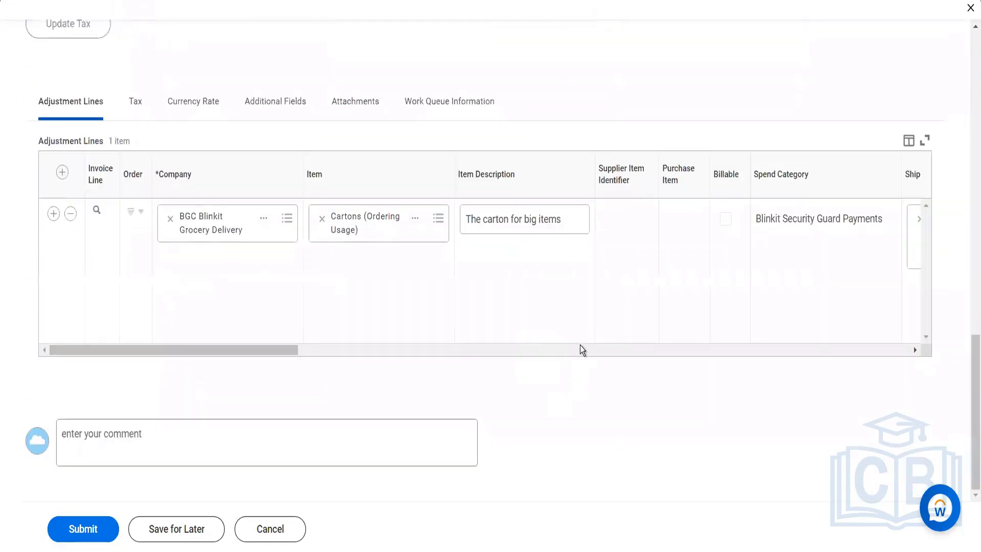
left_click(577, 348)
left_click(577, 348)
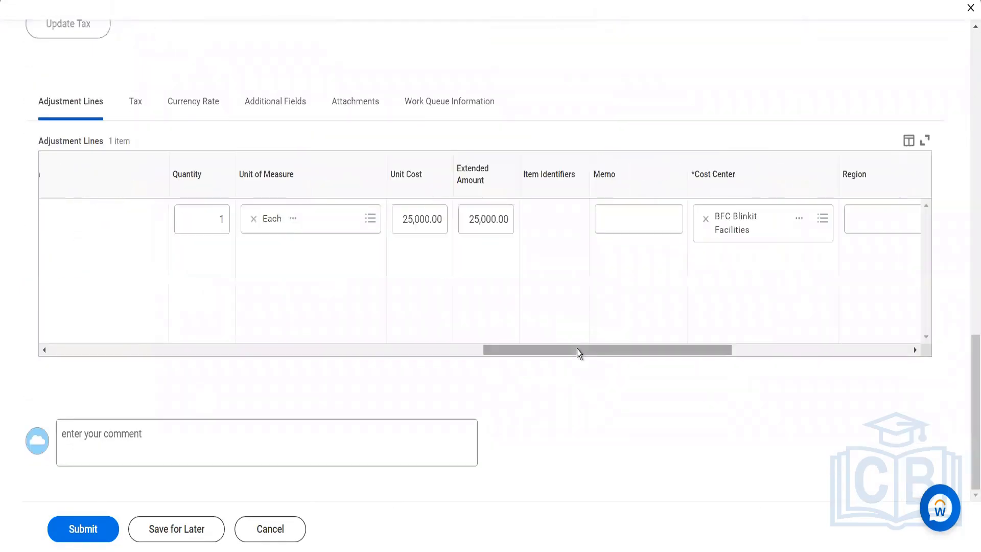
left_click(402, 221)
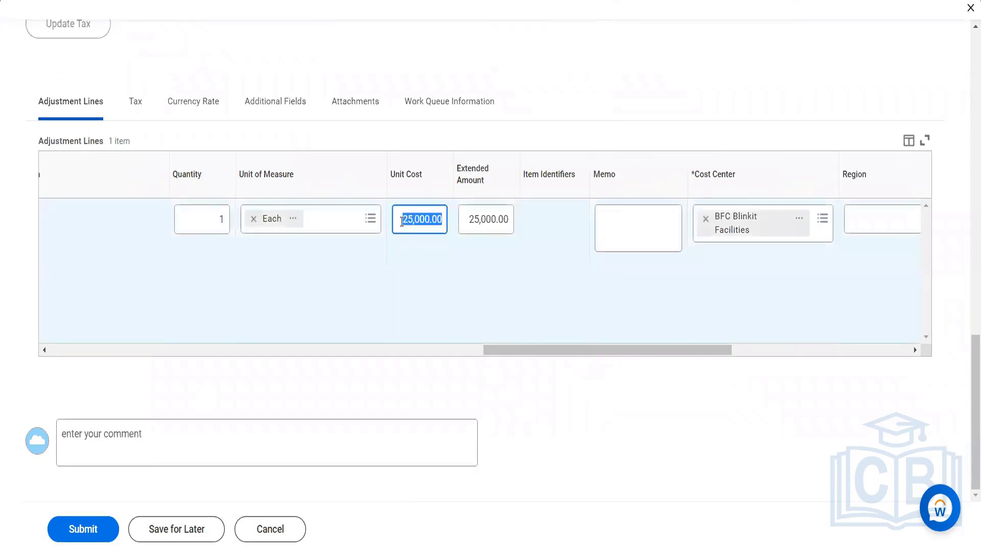
type("24000")
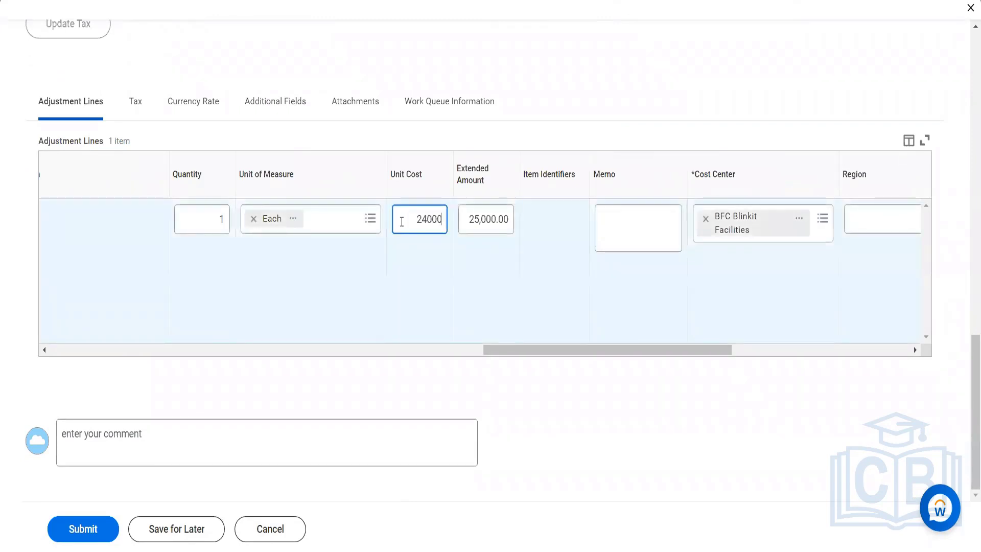
key("Tab")
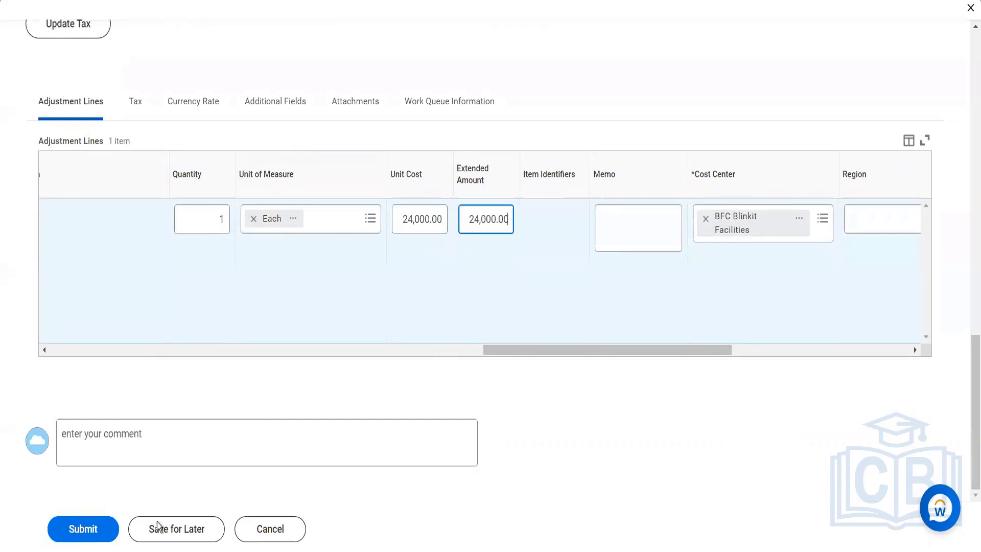
left_click(98, 533)
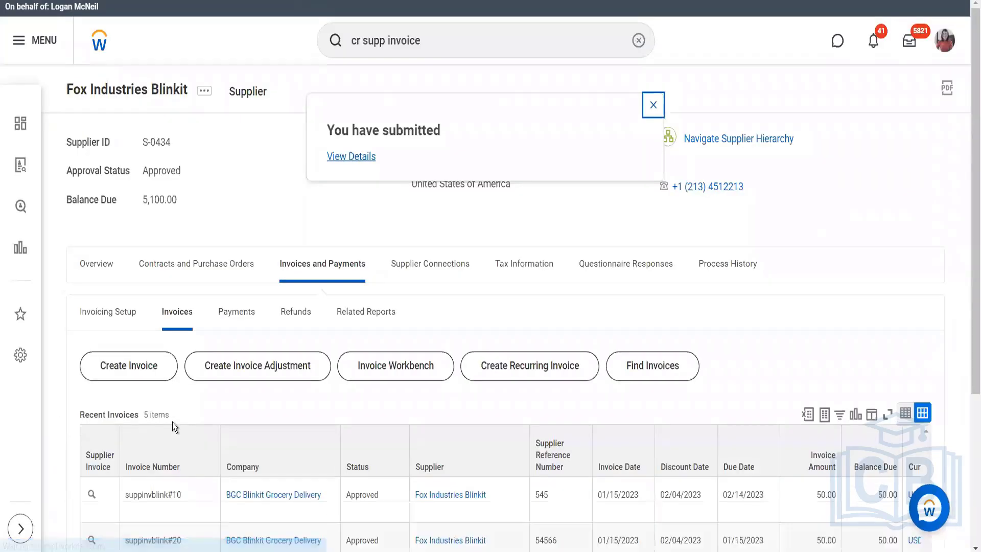
- Open the submitted supplier invoice adjustment from its process details and review its amounts, reference invoice and adjustment lines
left_click(337, 161)
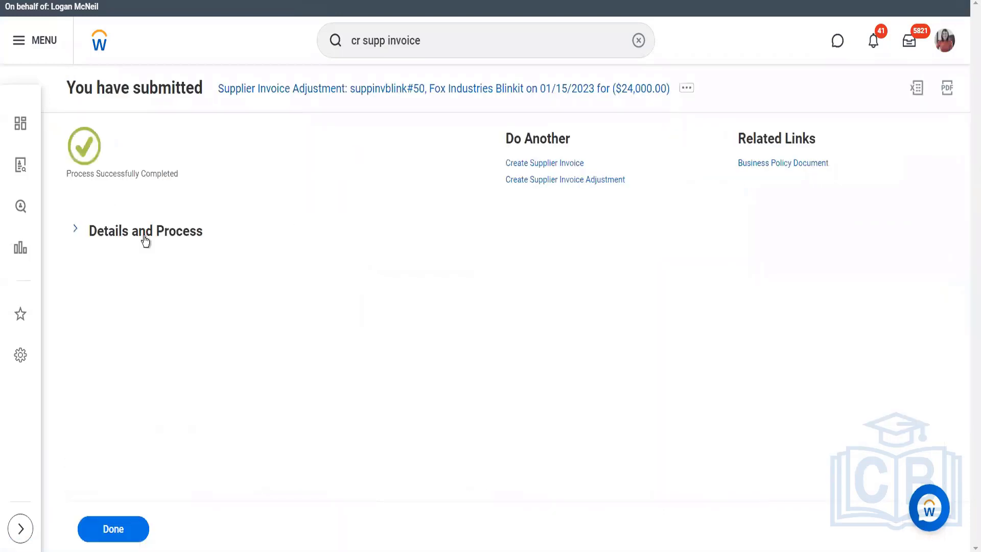
left_click(145, 239)
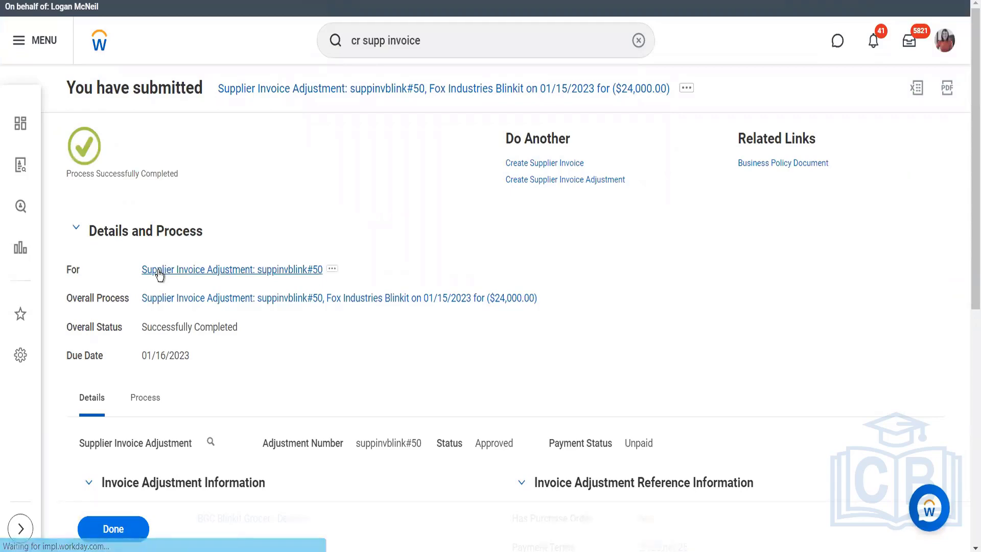
left_click(159, 272)
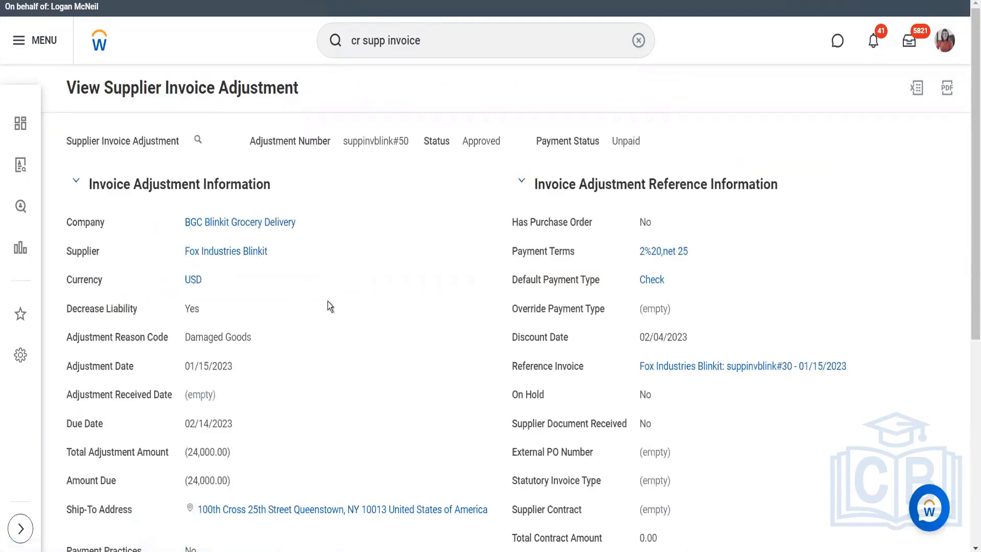
scroll(459, 369, "down", 3)
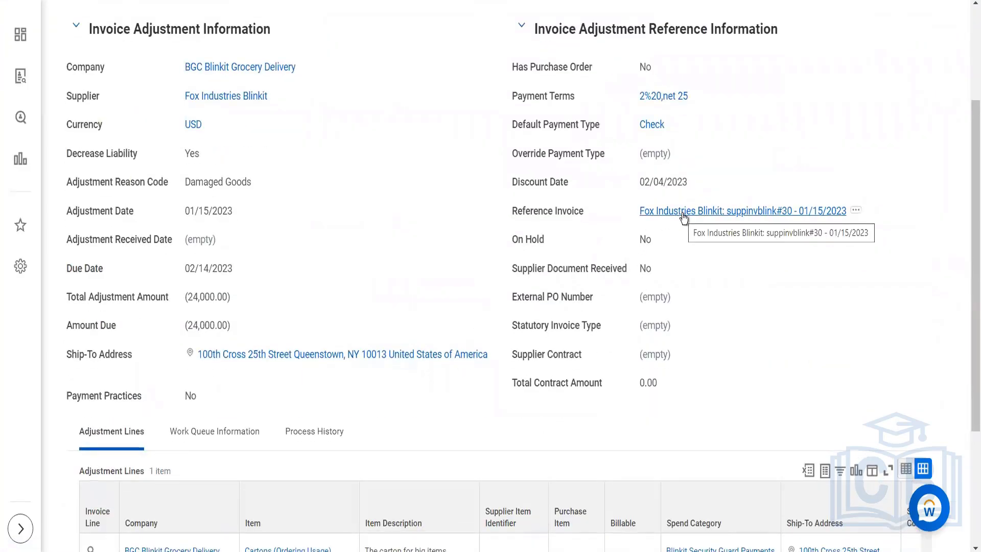
scroll(387, 185, "up", 3)
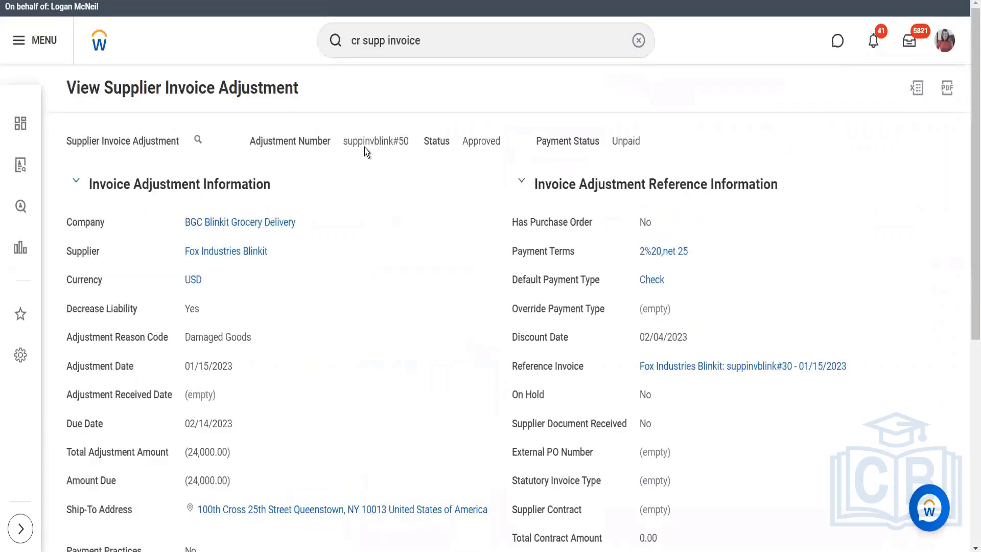
scroll(387, 308, "down", 5)
scroll(388, 308, "up", 5)
scroll(400, 282, "down", 5)
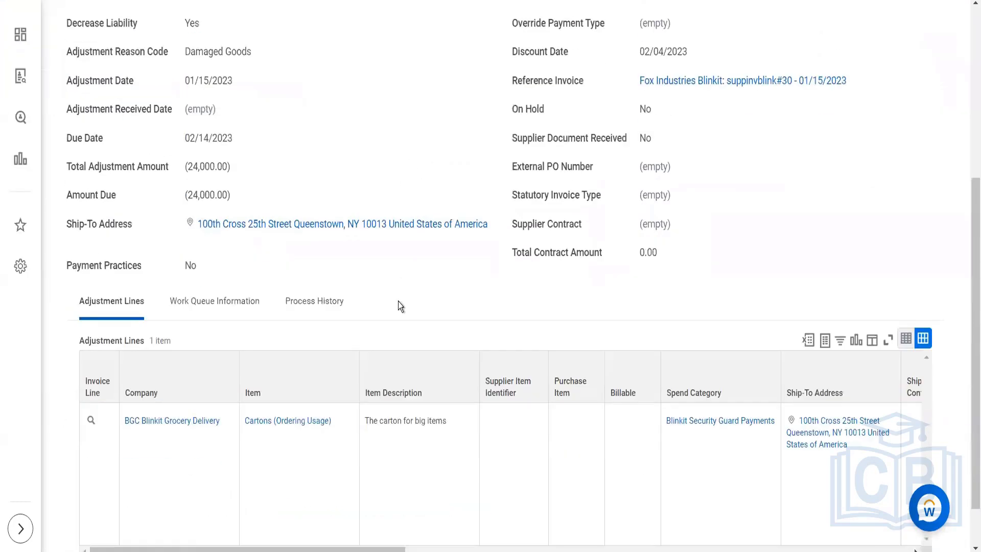
- Open the adjustment's reference invoice suppinvblink#30 and review its amounts, linked adjustment and invoice lines
left_click(687, 81)
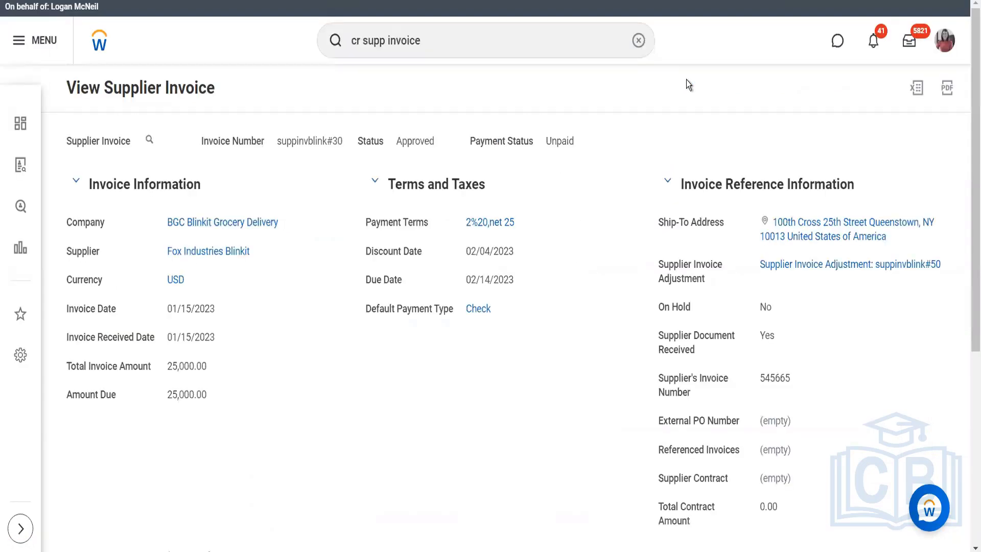
scroll(707, 232, "down", 3)
scroll(486, 185, "up", 3)
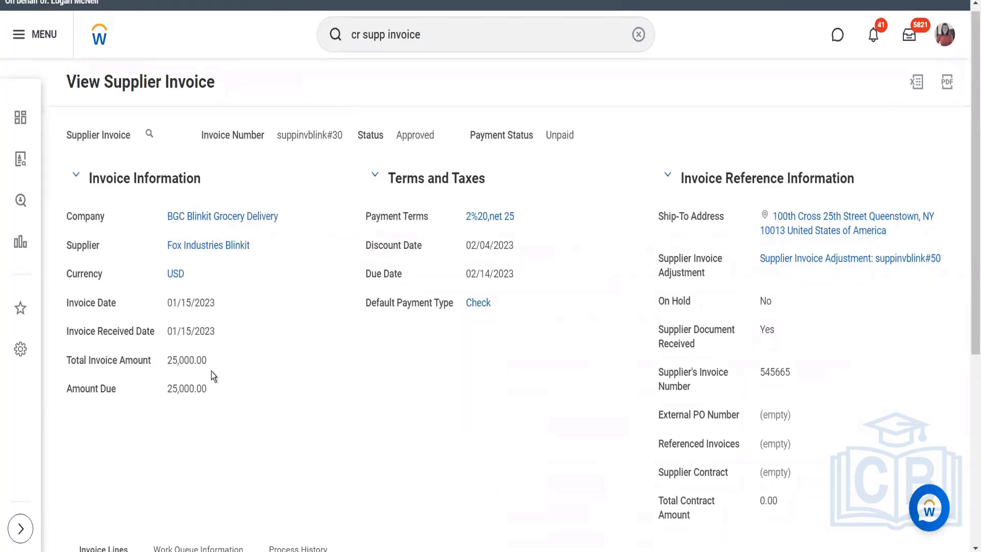
scroll(281, 399, "down", 5)
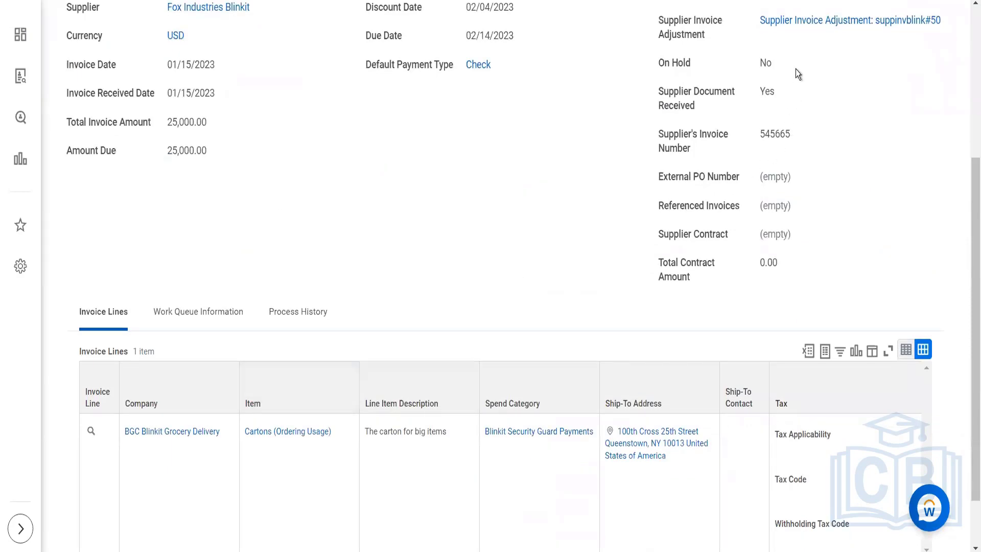
scroll(795, 69, "down", 2)
scroll(796, 69, "up", 4)
scroll(795, 69, "up", 3)
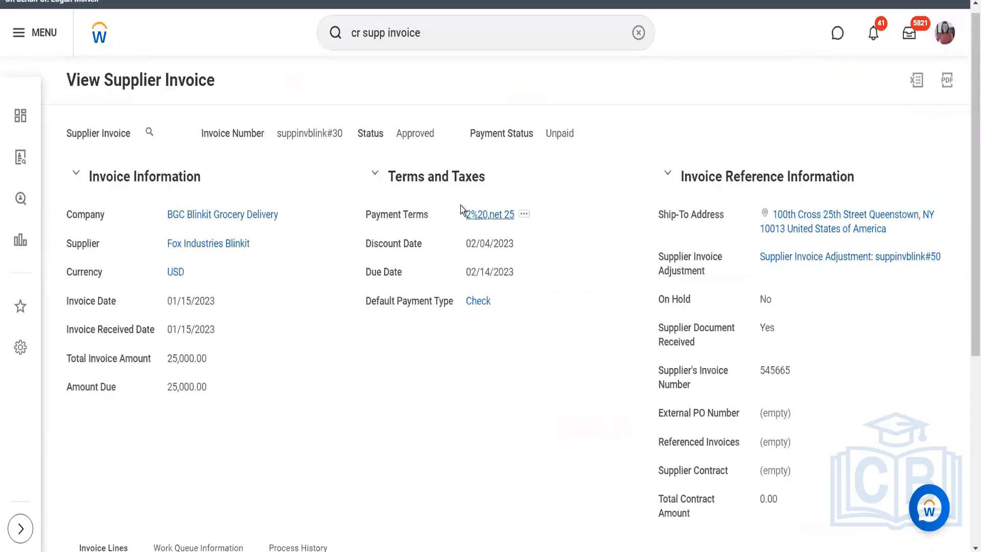
- Go to the Fox Industries Blinkit supplier record and open its Supplier Open Items report criteria
left_click(222, 245)
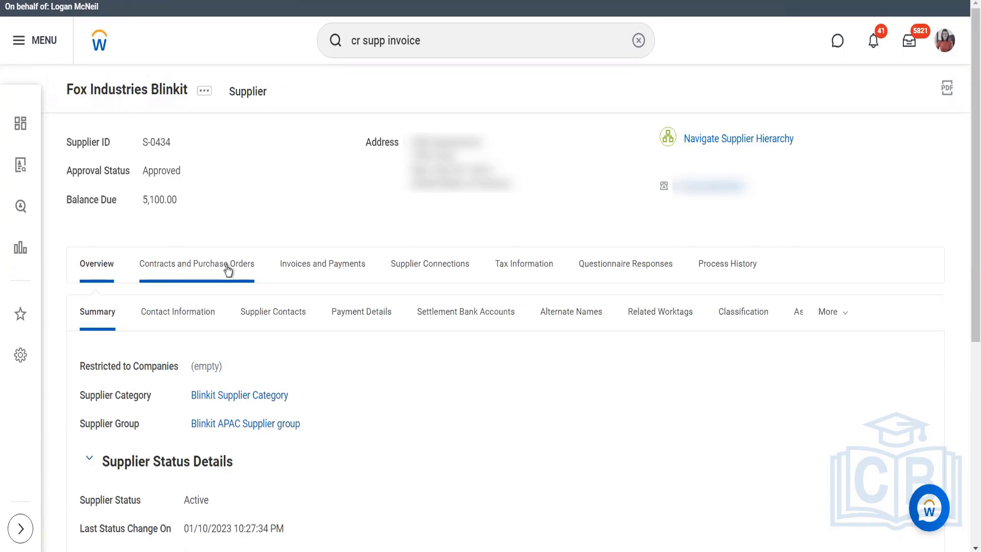
left_click(323, 265)
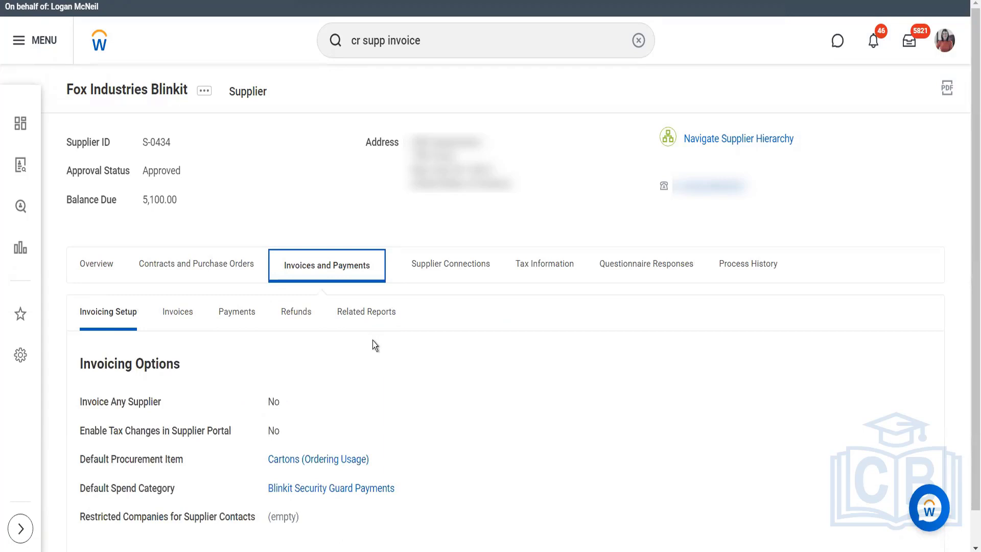
left_click(351, 321)
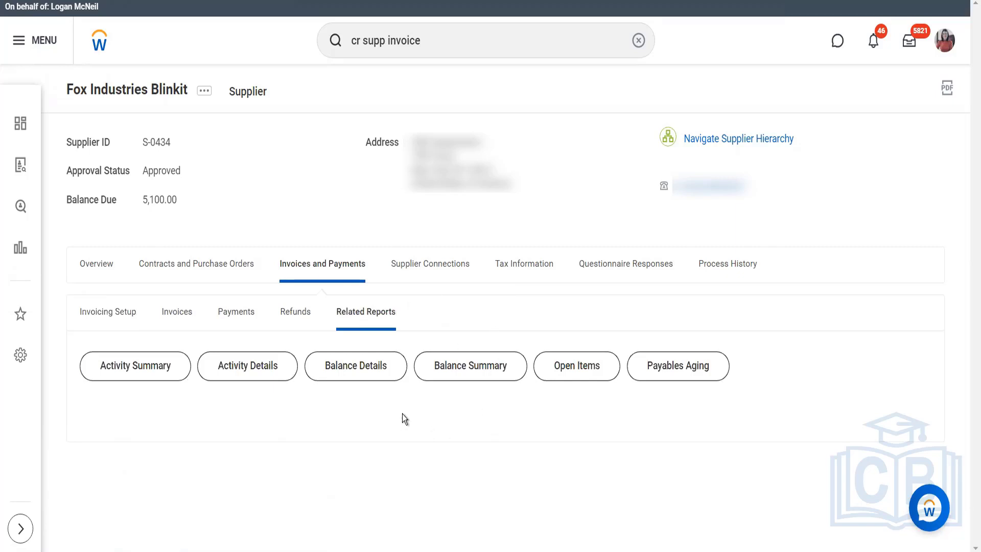
left_click(603, 377)
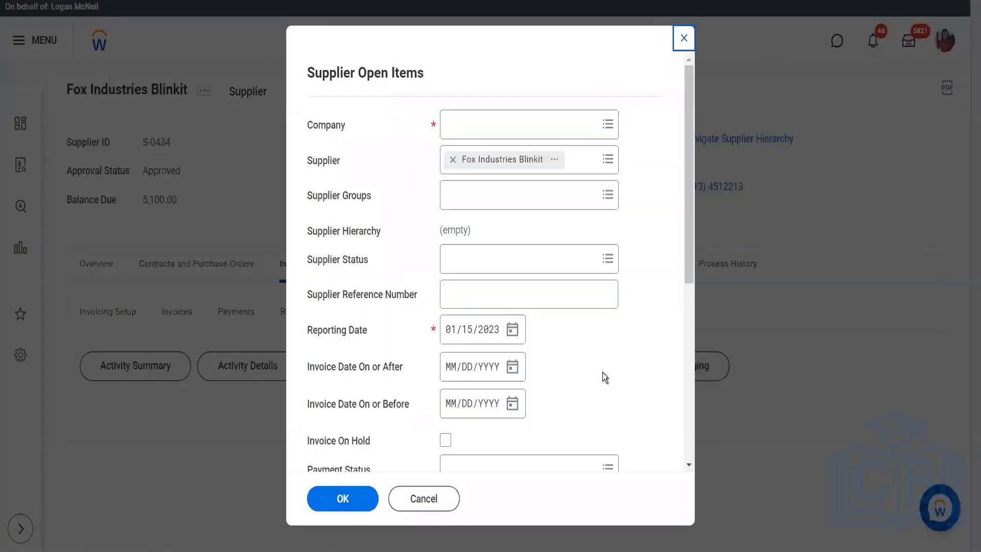
- Run the Supplier Open Items report for company BGC Blinkit Grocery Delivery and supplier Fox Industries Blinkit
left_click(495, 120)
type("bgc")
key("Return")
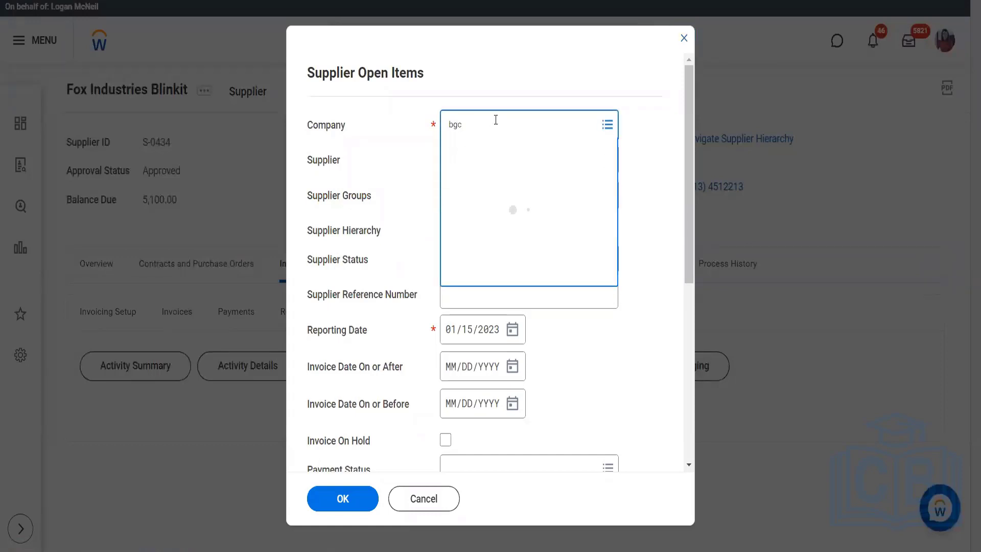
left_click(494, 190)
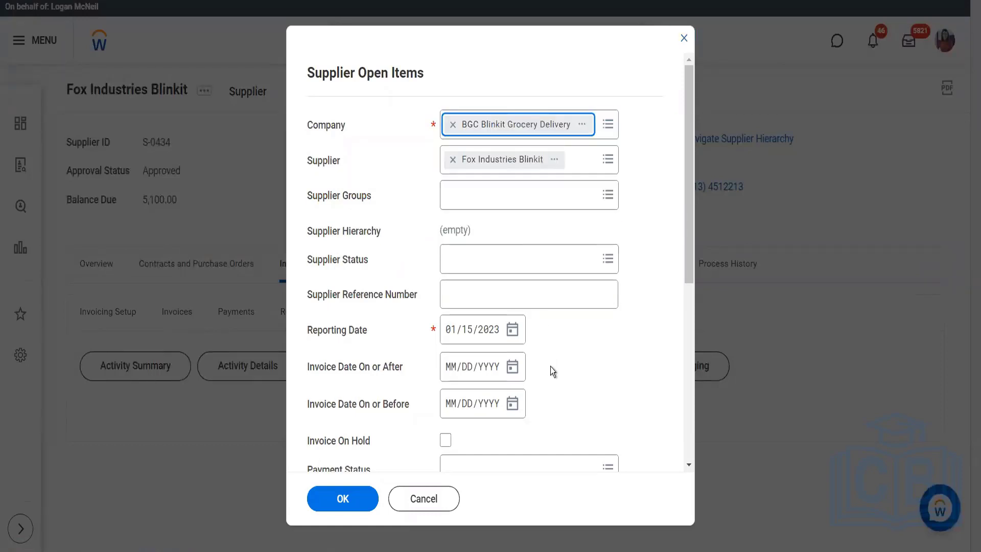
left_click(337, 497)
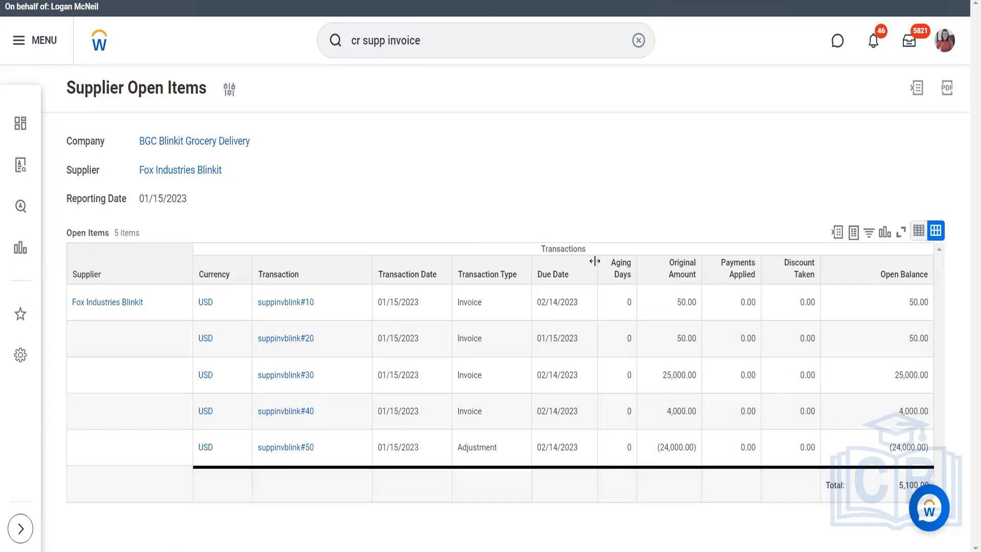
- Start an adjustment for supplier invoice suppinvblink#10 from the open items report, with Price Adjustment as the reason
left_click(292, 305)
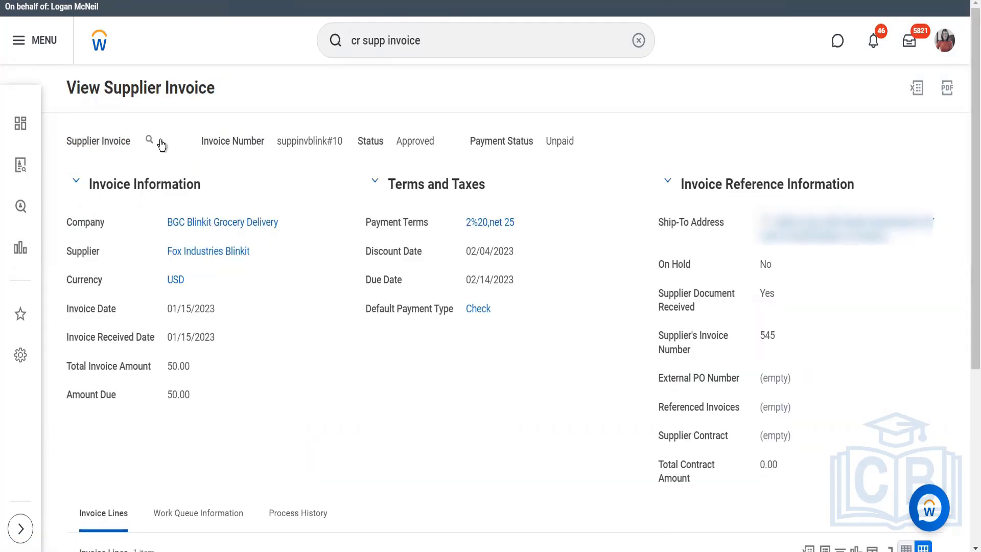
left_click(160, 141)
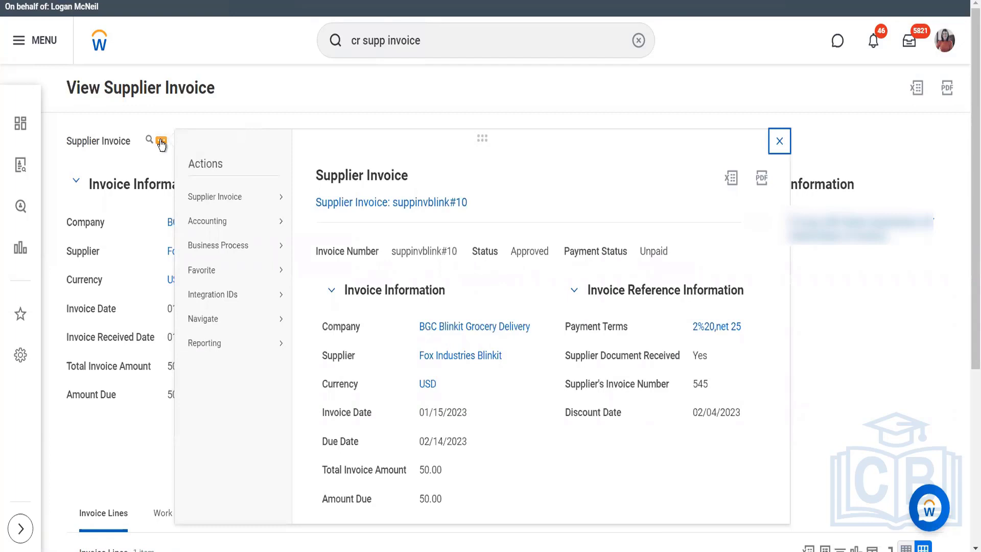
mouse_move(276, 197)
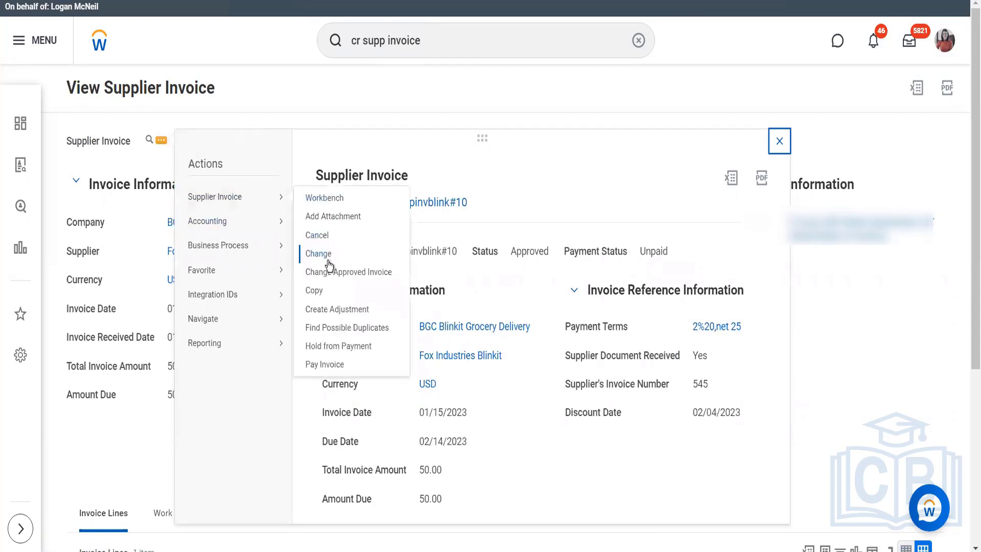
left_click(330, 308)
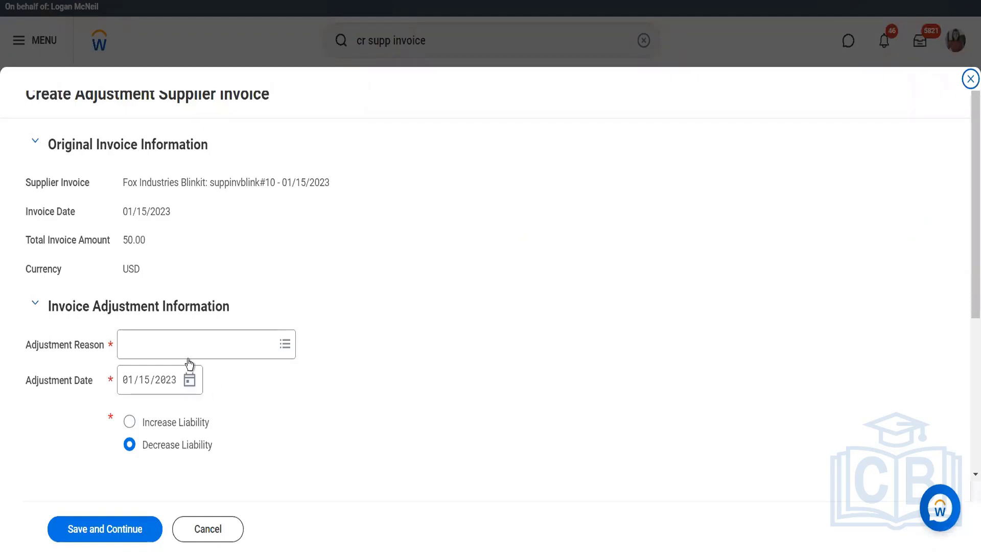
left_click(185, 340)
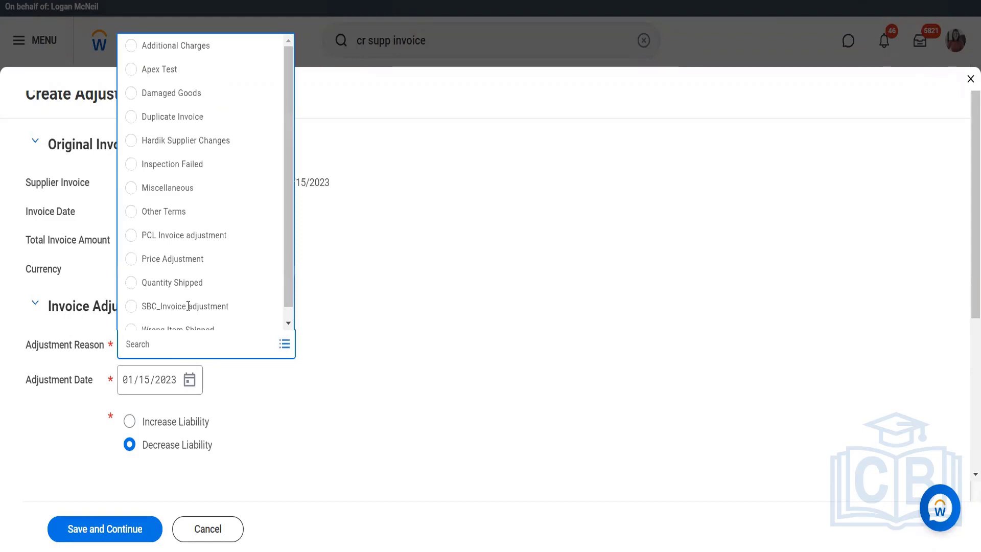
left_click(186, 267)
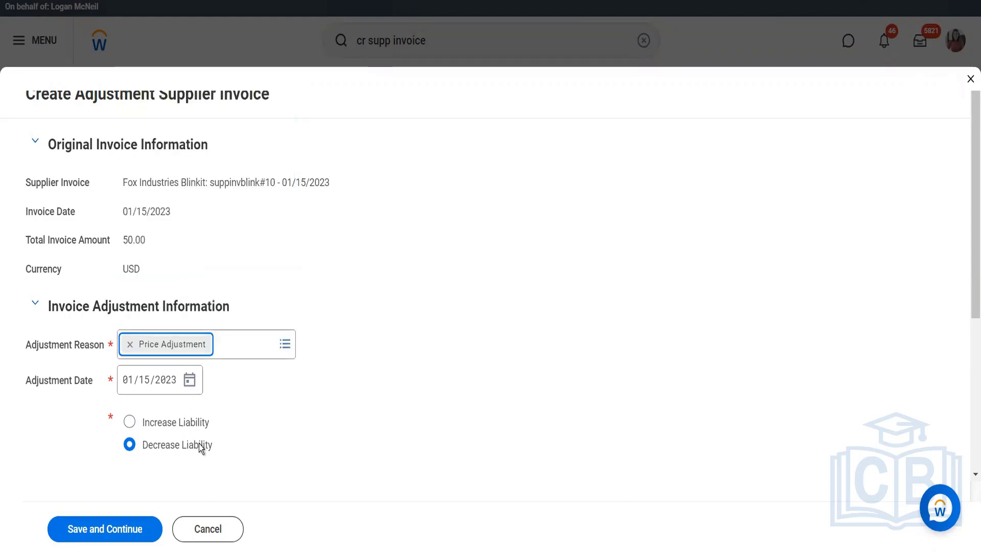
- Set the suppinvblink#10 adjustment to Increase Liability, select the Cartons invoice line and continue to the adjustment details
left_click(256, 420)
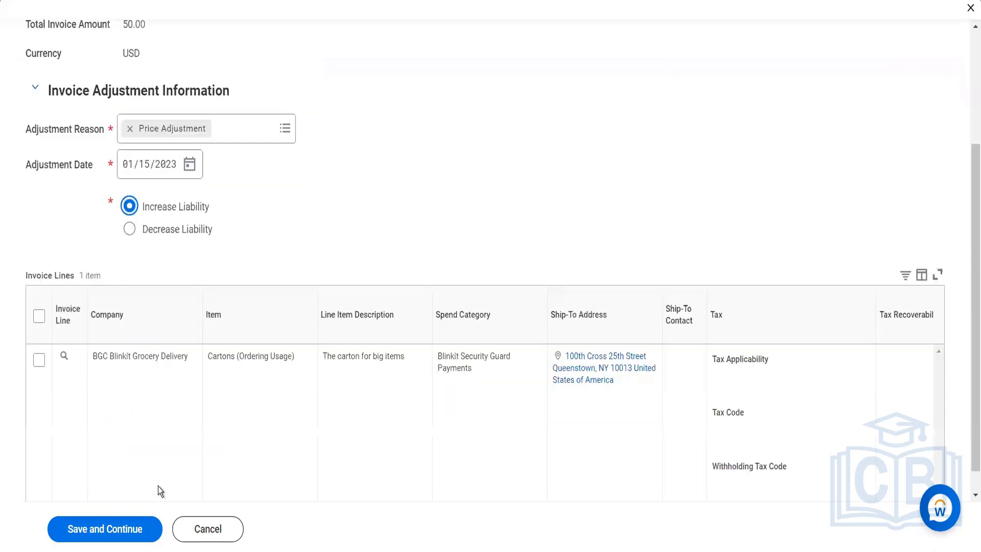
scroll(299, 410, "down", 4)
left_click(35, 319)
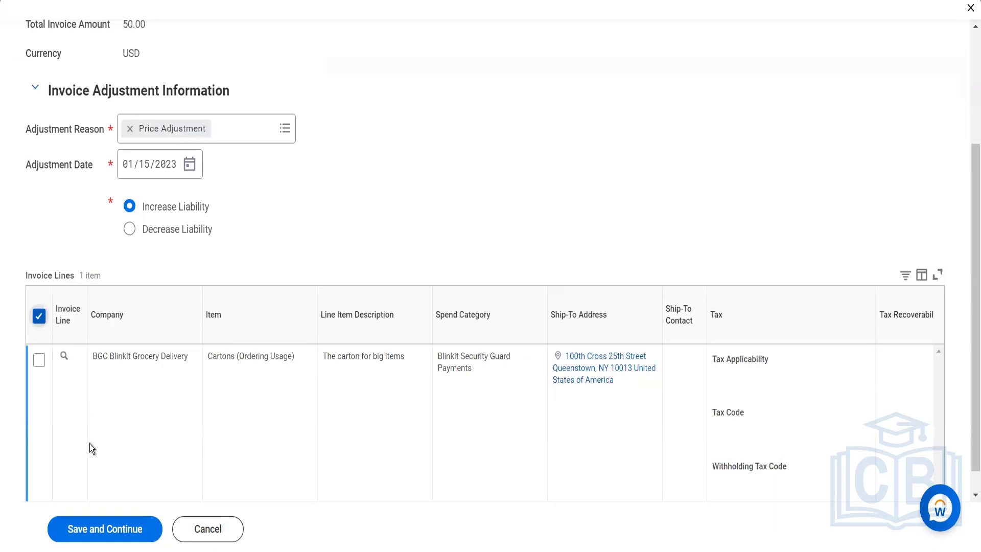
left_click(90, 529)
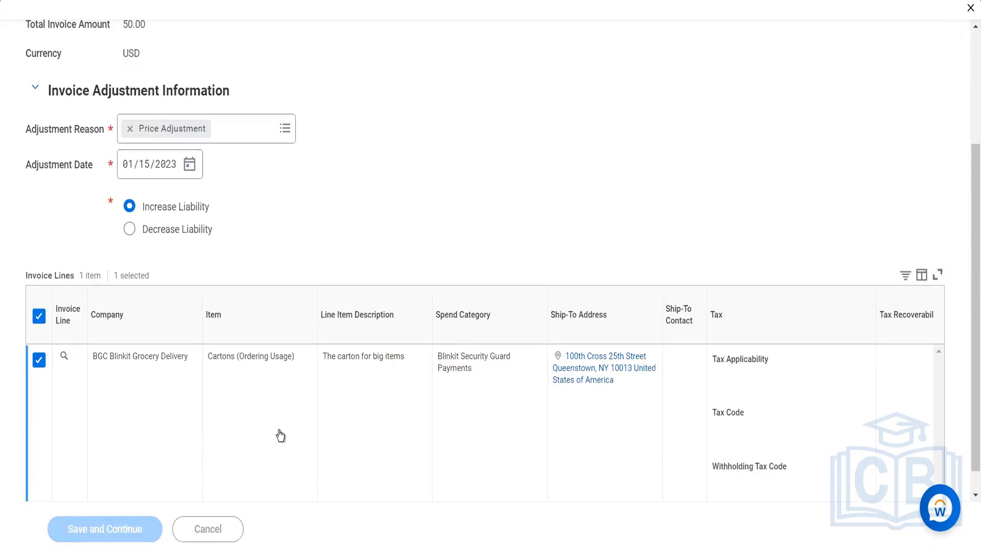
- Set the adjustment line's unit cost to 200 and submit the supplier invoice adjustment
scroll(678, 336, "down", 15)
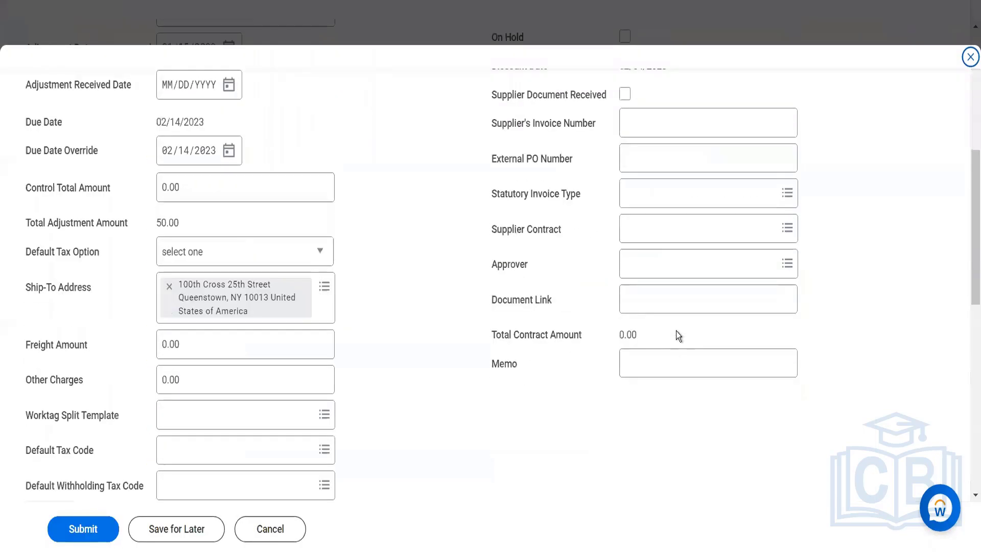
left_click(661, 353)
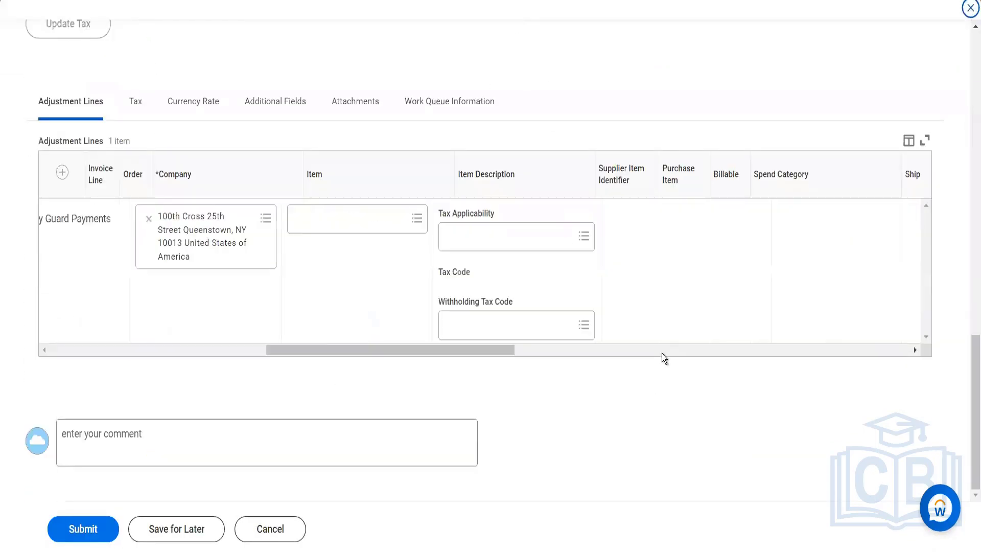
left_click(661, 354)
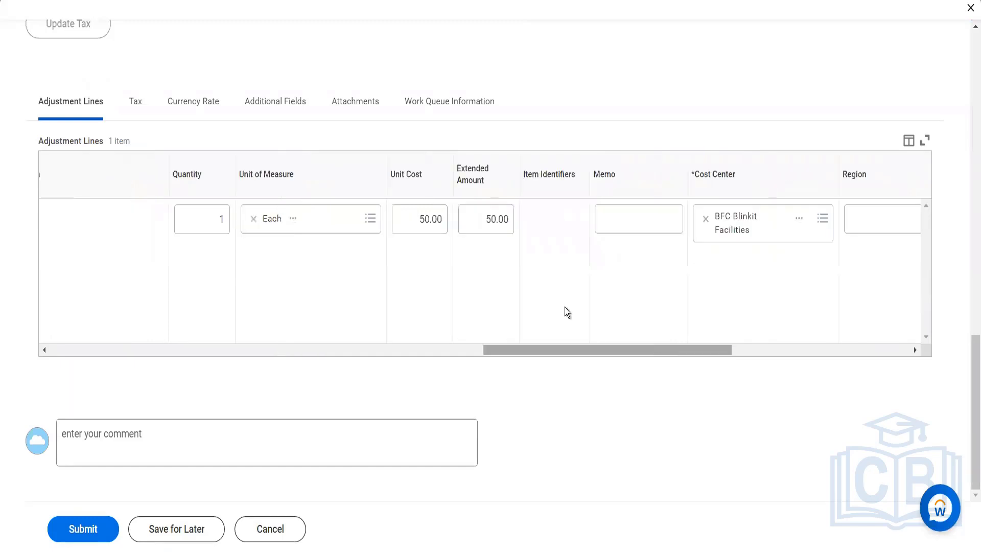
left_click(424, 229)
type("200")
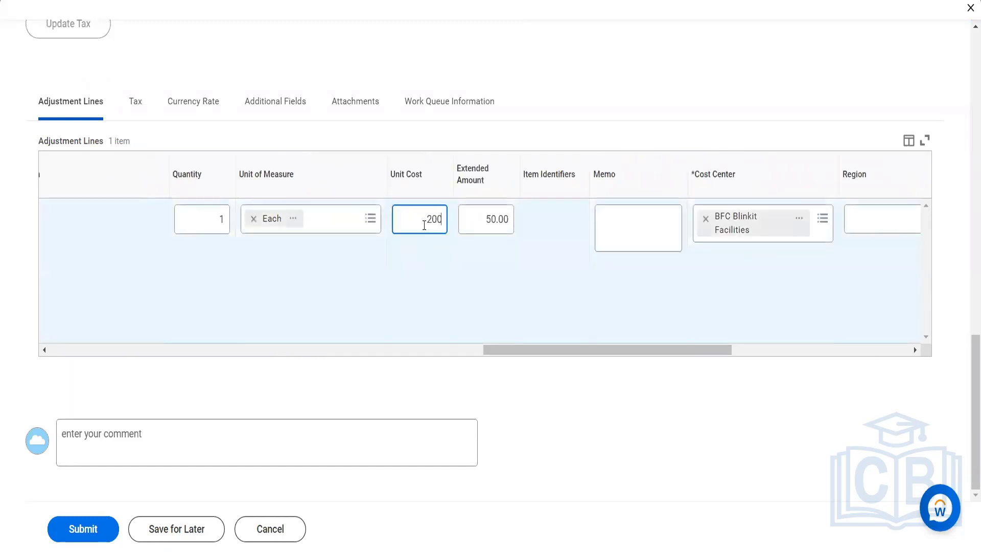
key("Tab")
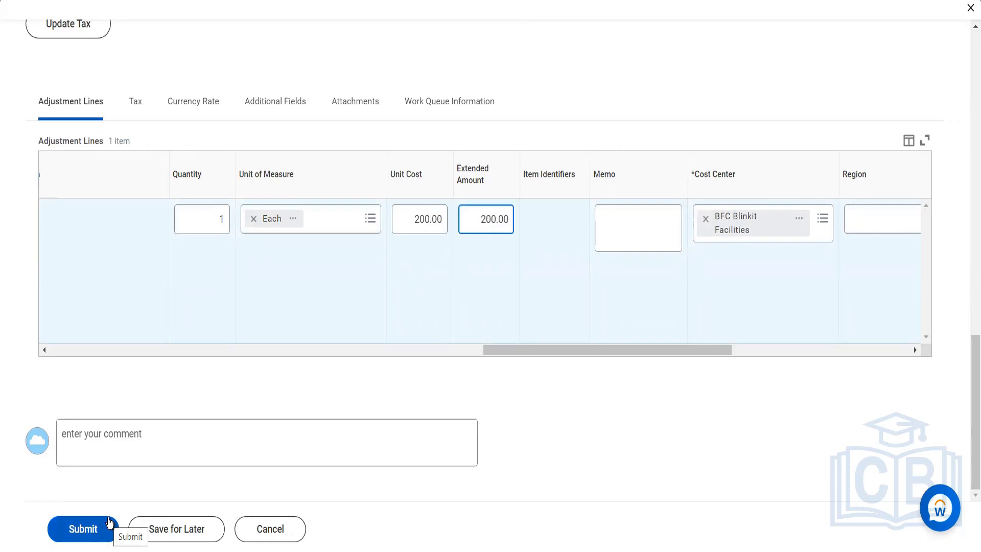
left_click(82, 529)
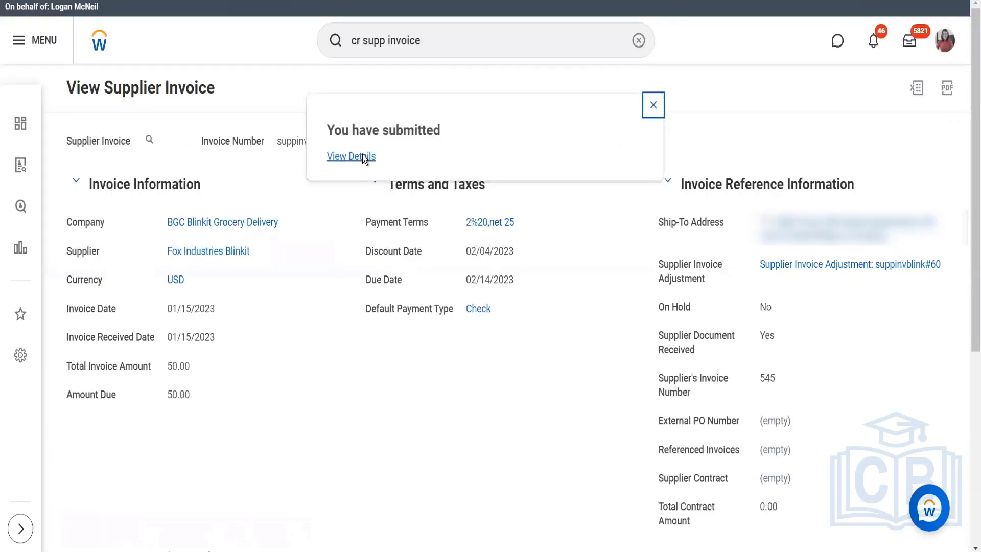
- Open the submitted adjustment's details and process information and review its status and reference invoice
left_click(365, 158)
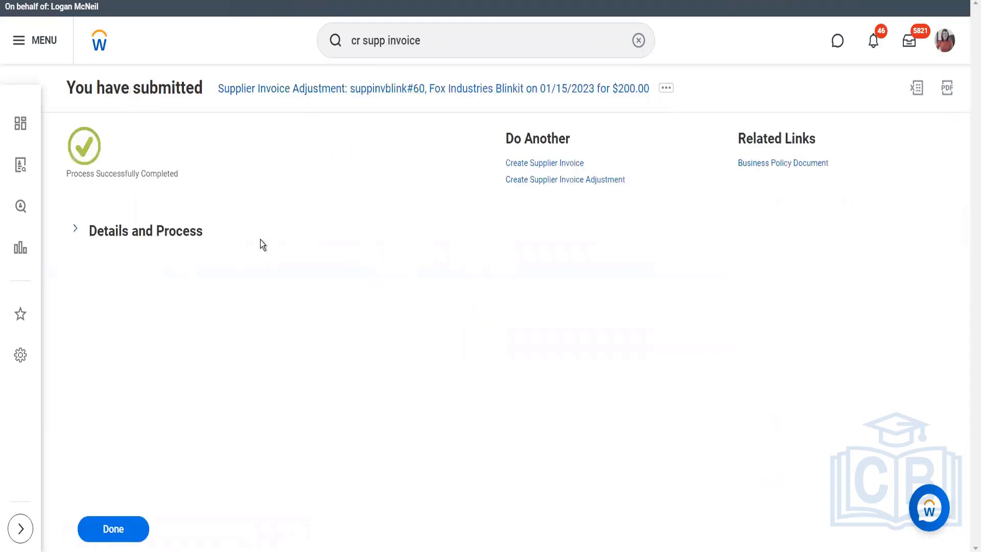
left_click(191, 234)
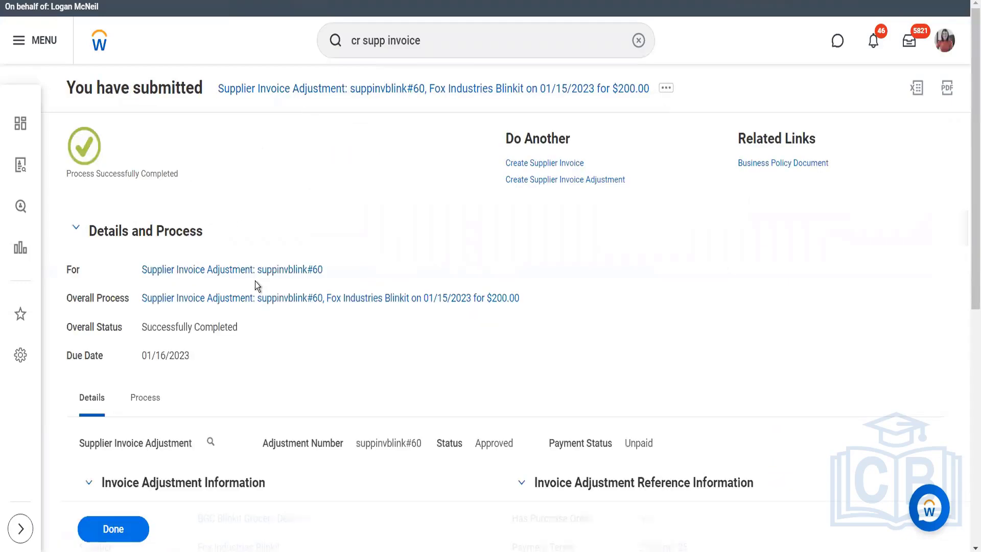
scroll(240, 352, "down", 5)
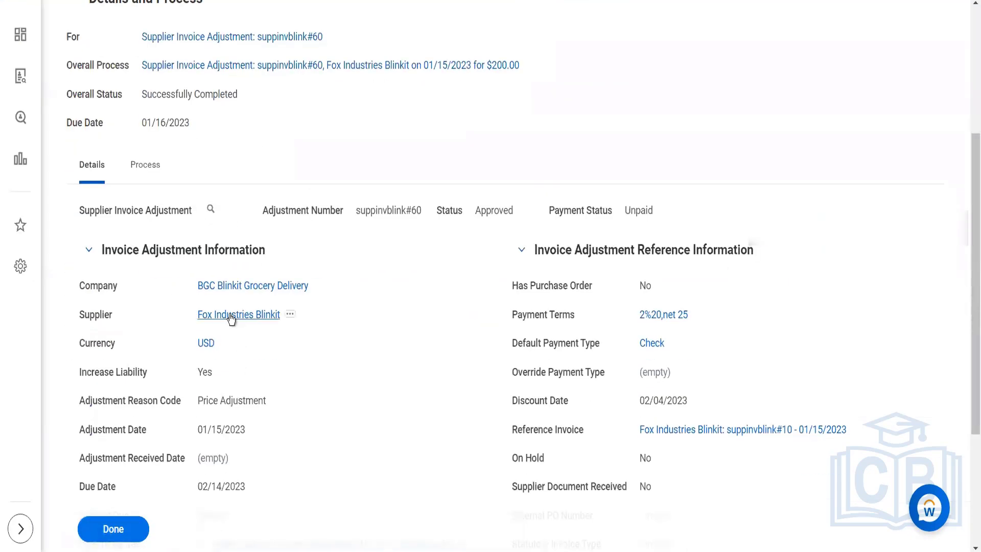
- Go to the Fox Industries Blinkit supplier record and review its recent invoices
left_click(278, 316)
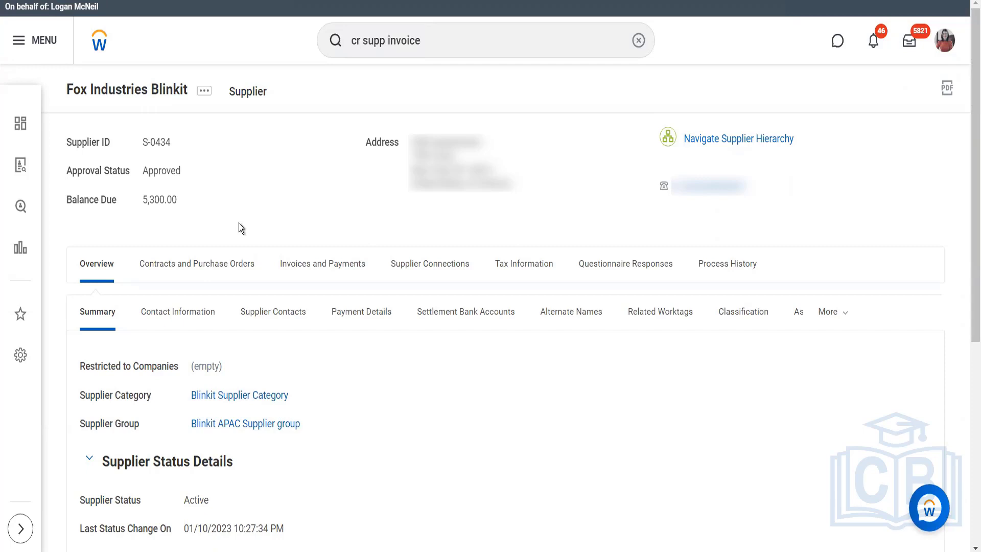
left_click(309, 276)
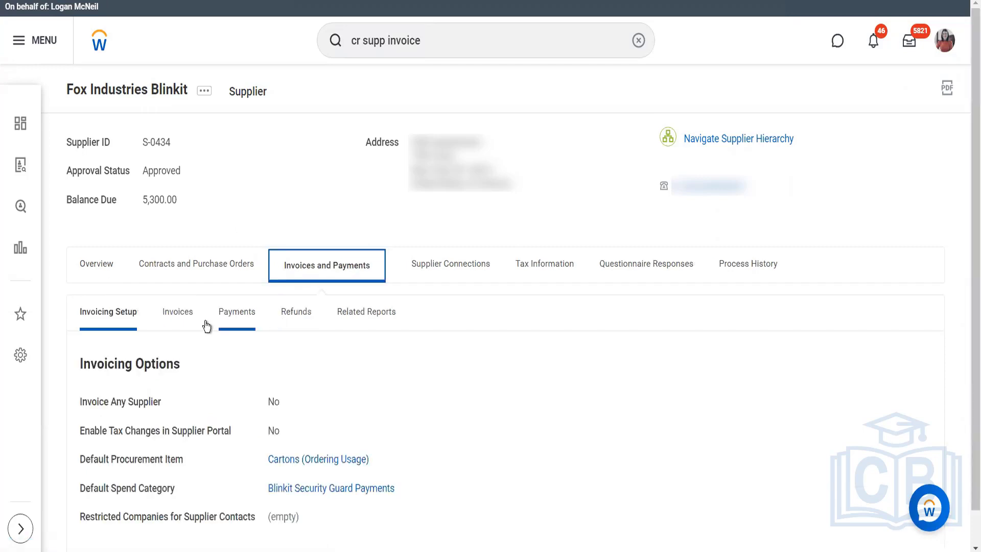
left_click(185, 320)
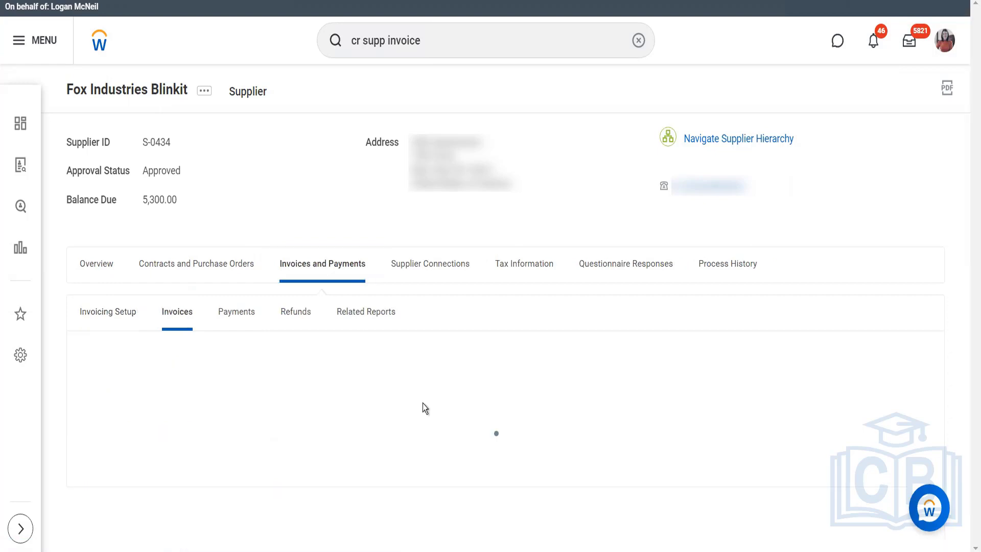
scroll(422, 403, "down", 4)
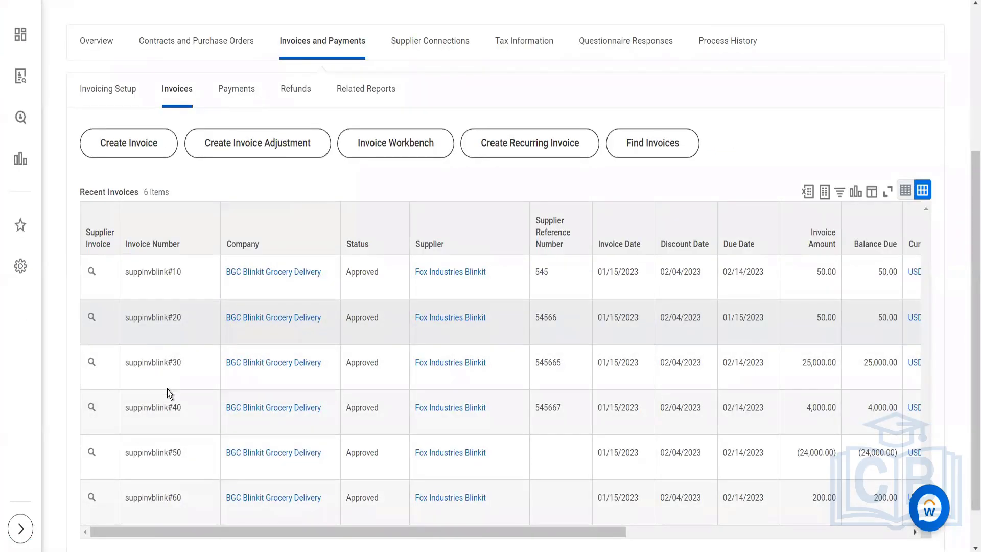
- View the accounting for adjustment suppinvblink#60 and examine the debit and credit journal lines
left_click(149, 483)
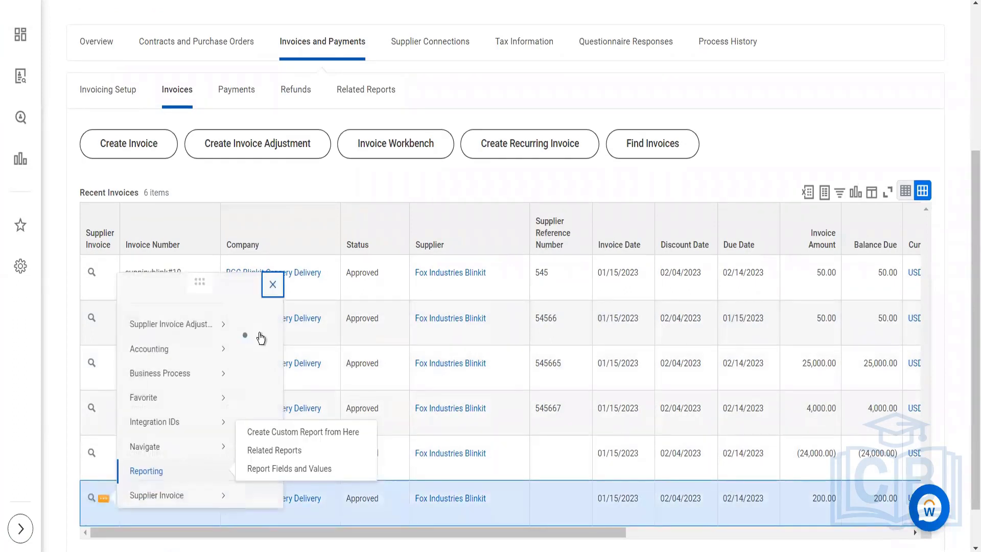
mouse_move(220, 178)
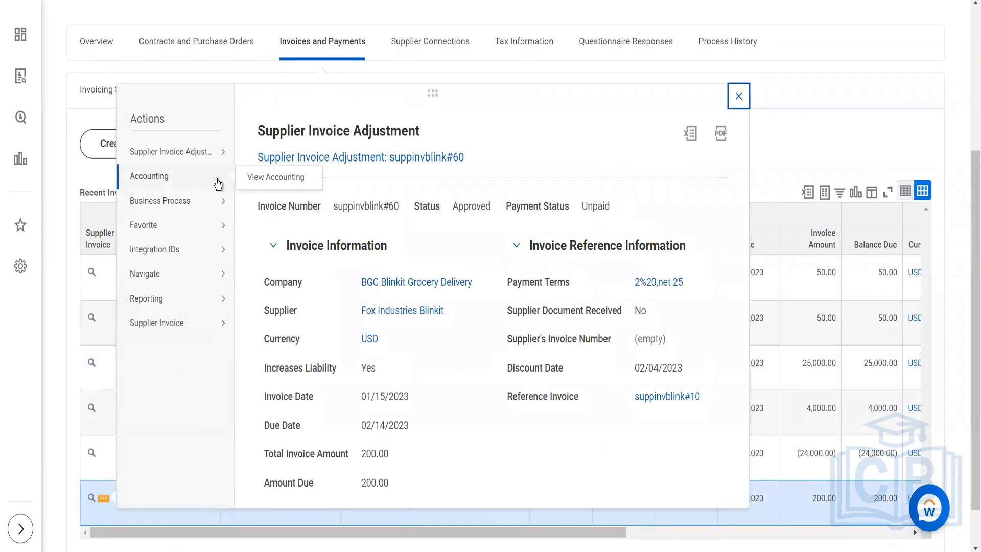
left_click(260, 183)
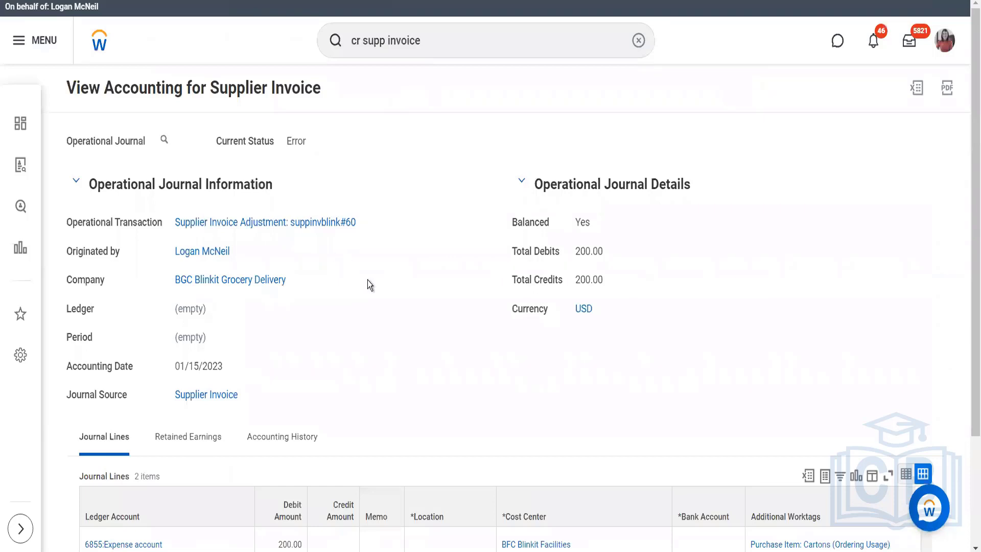
scroll(370, 285, "down", 3)
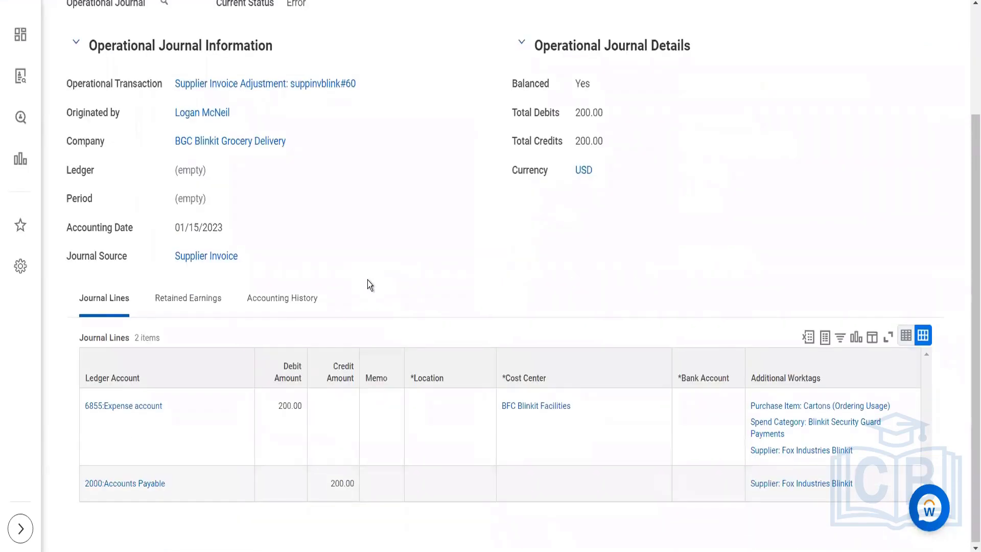
scroll(327, 171, "up", 3)
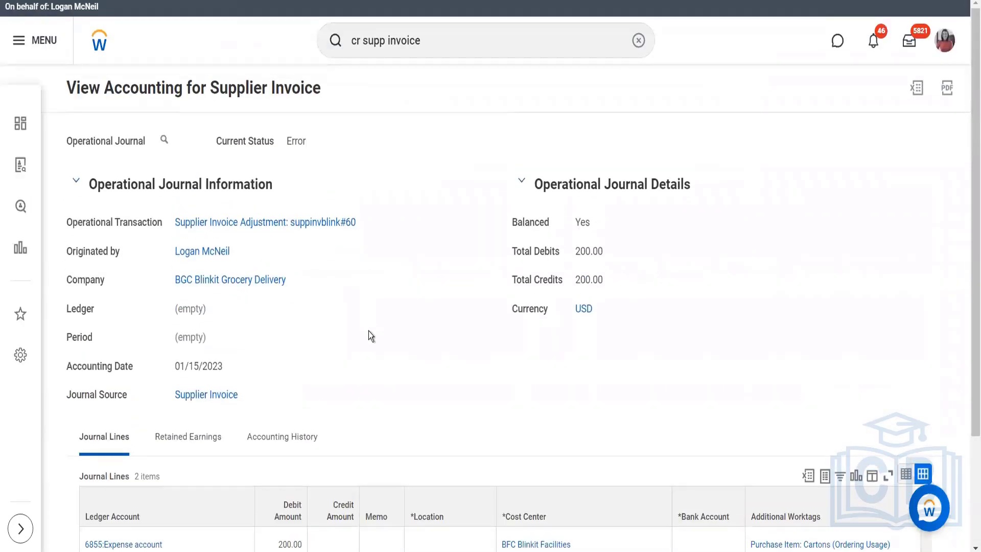
scroll(371, 336, "down", 3)
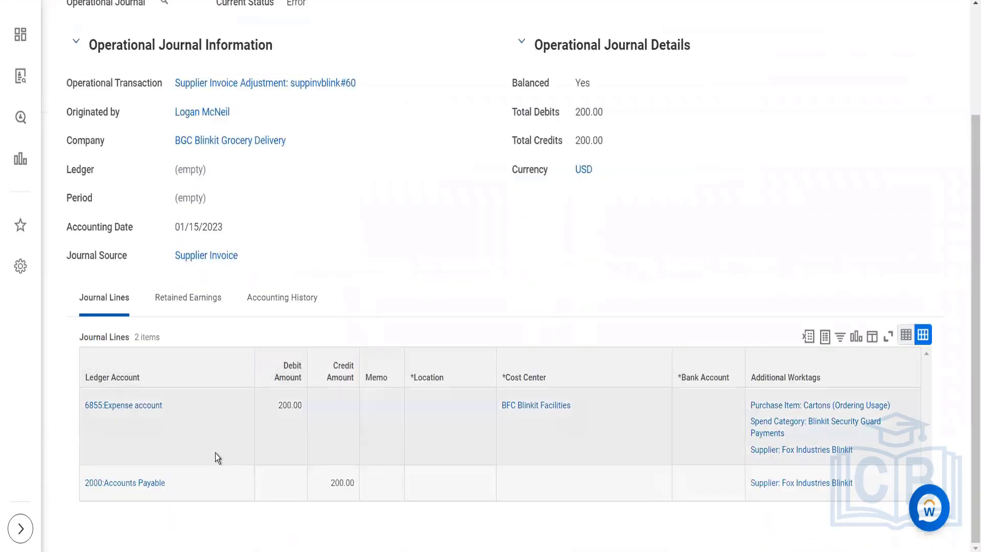
mouse_move(185, 492)
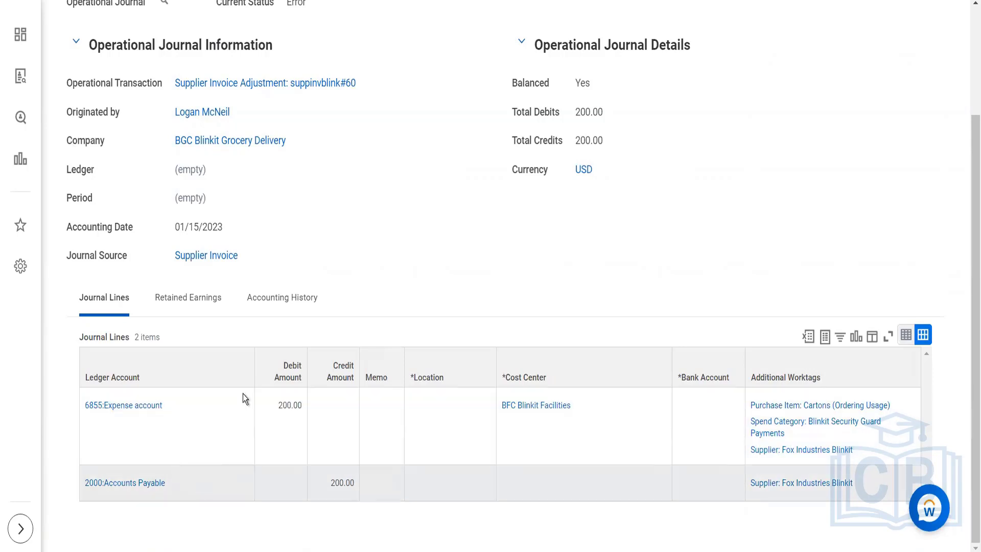
scroll(247, 353, "up", 3)
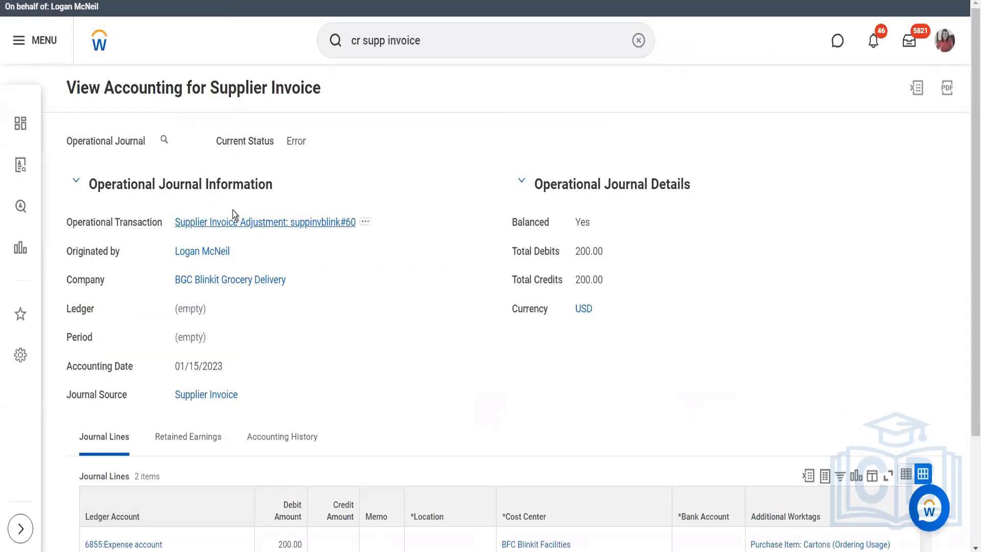
- Open supplier invoice adjustment suppinvblink#60 from its accounting entry and review its adjustment information and lines
scroll(308, 331, "down", 3)
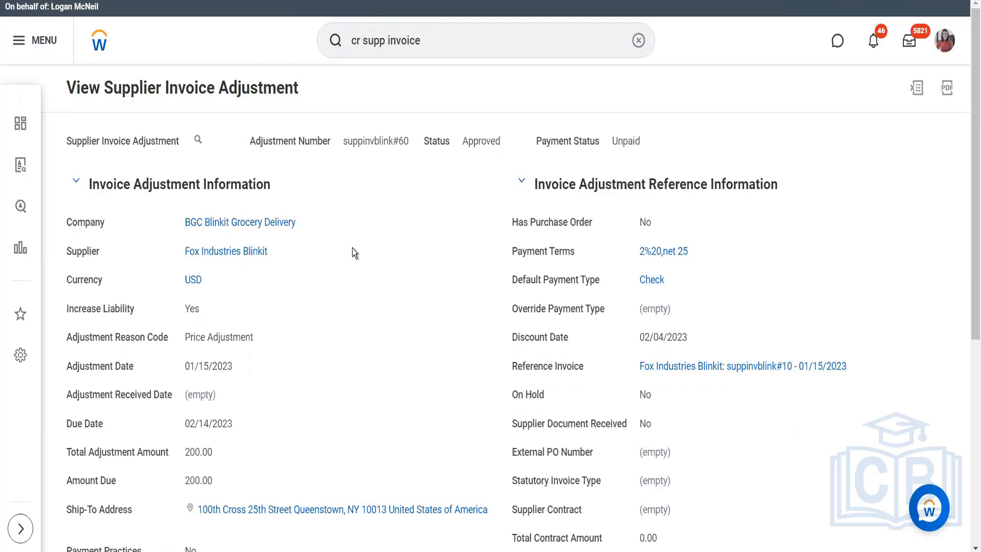
scroll(354, 252, "down", 1)
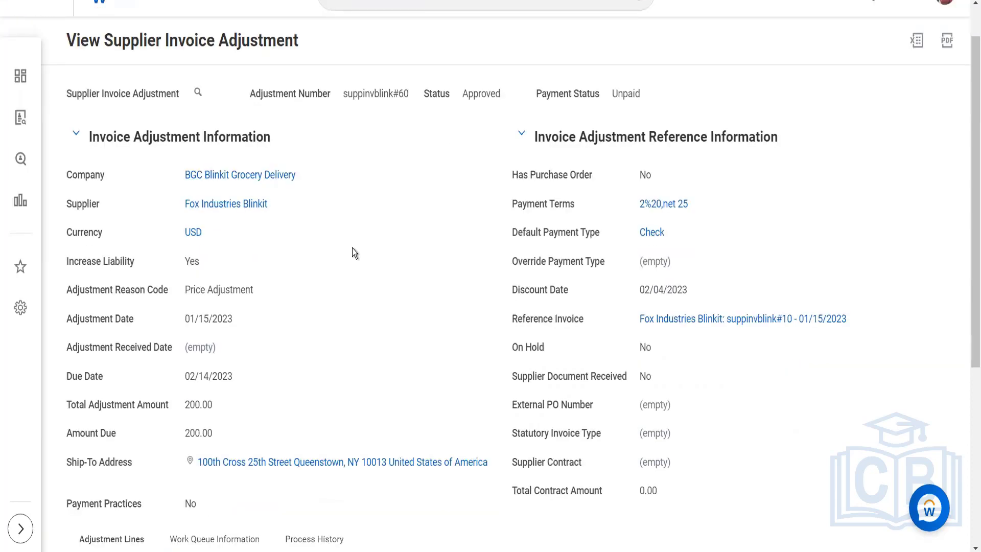
scroll(352, 247, "down", 5)
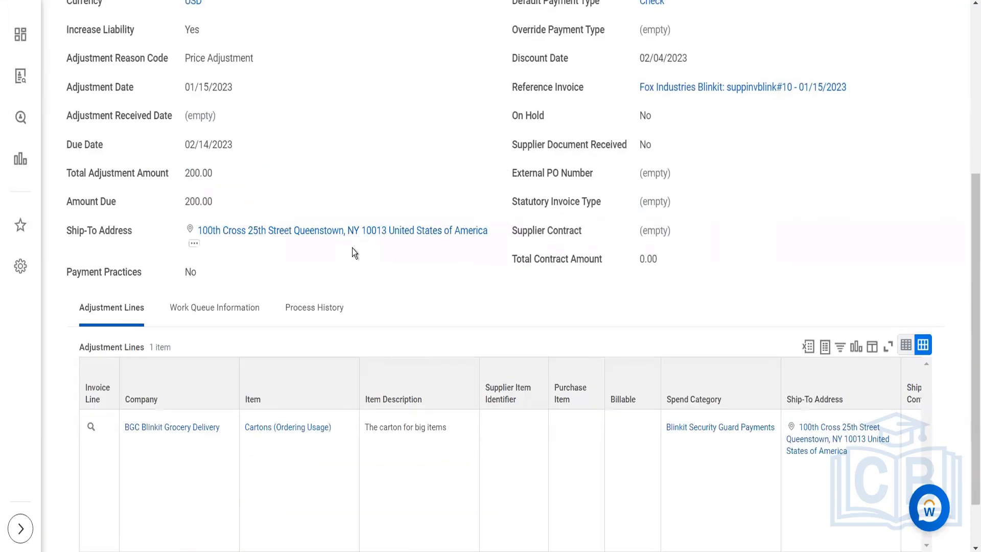
scroll(352, 248, "up", 6)
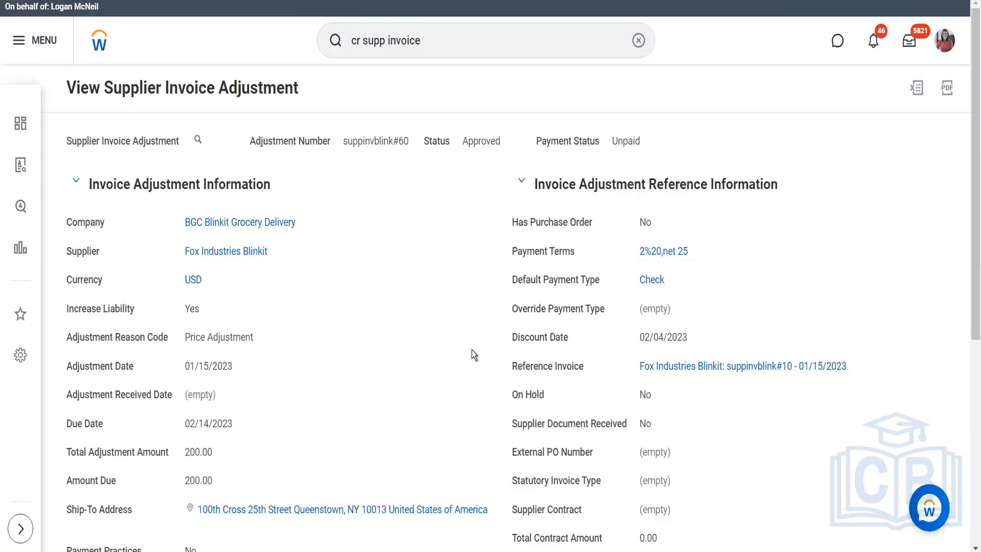
- Open the adjustment's reference invoice suppinvblink#10 and start a copy of that supplier invoice
left_click(664, 365)
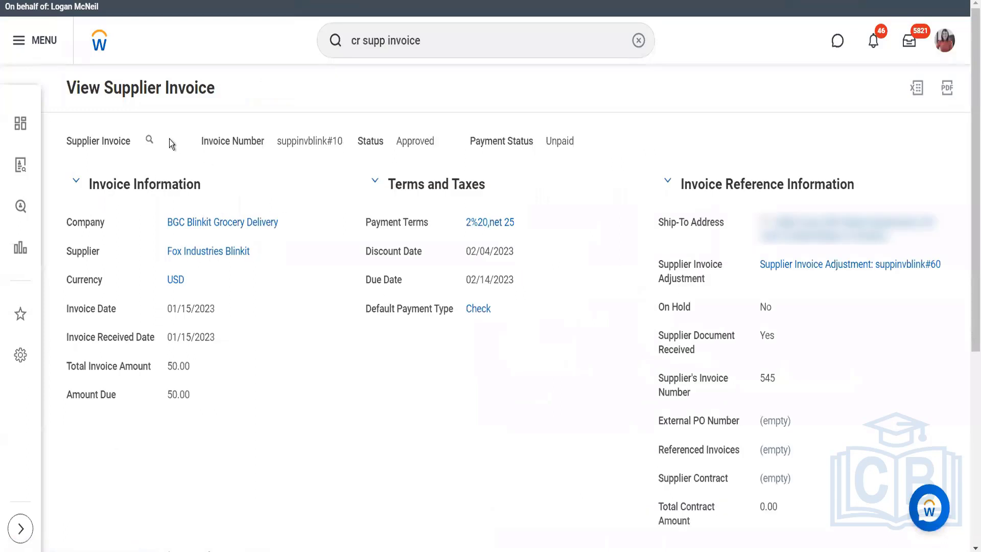
left_click(161, 140)
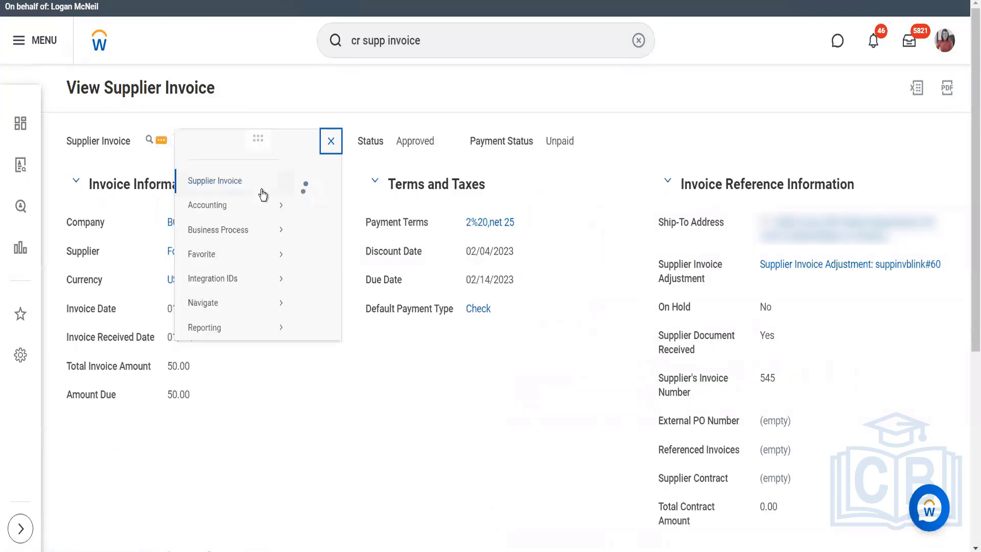
mouse_move(262, 197)
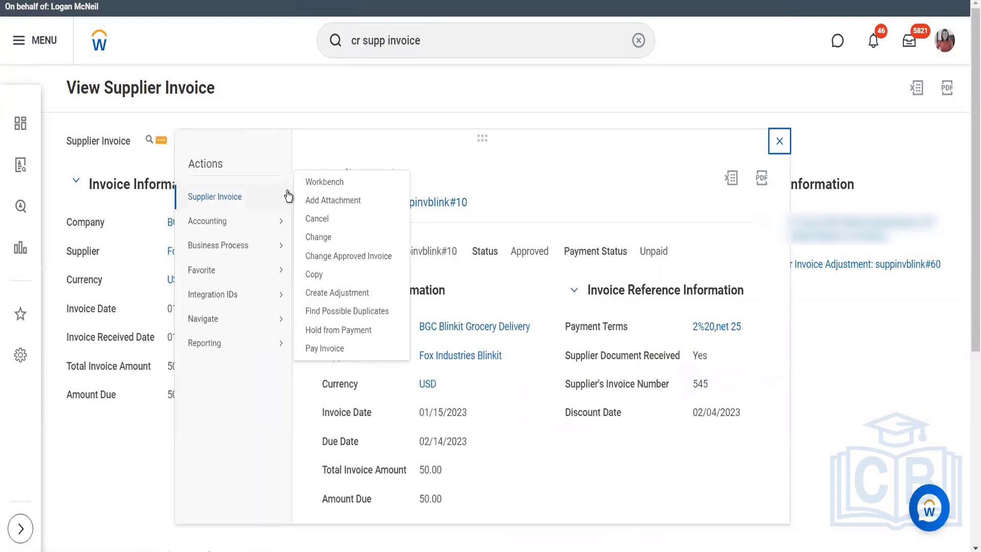
left_click(314, 274)
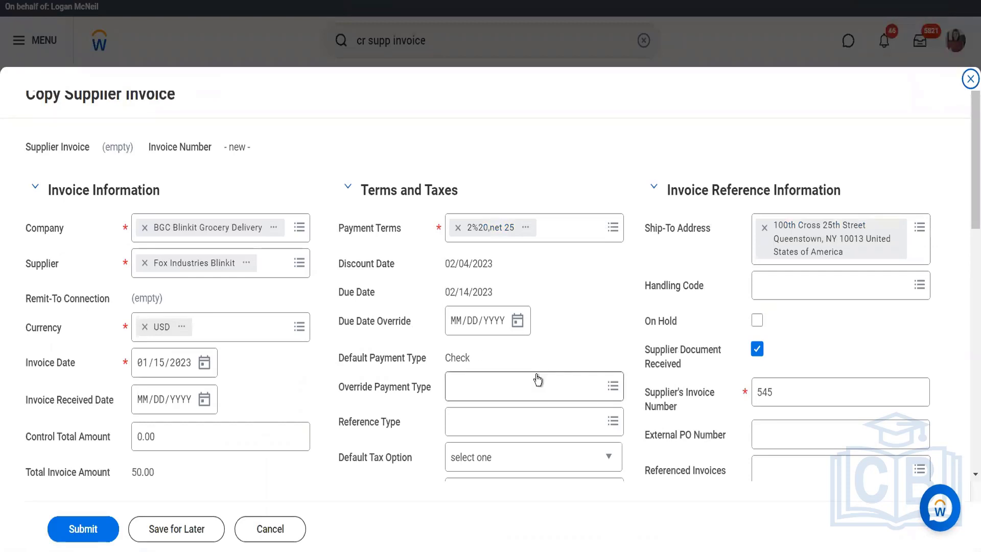
- Set the copied invoice's supplier's invoice number to 545522 and look over its terms and invoice lines
left_click(792, 397)
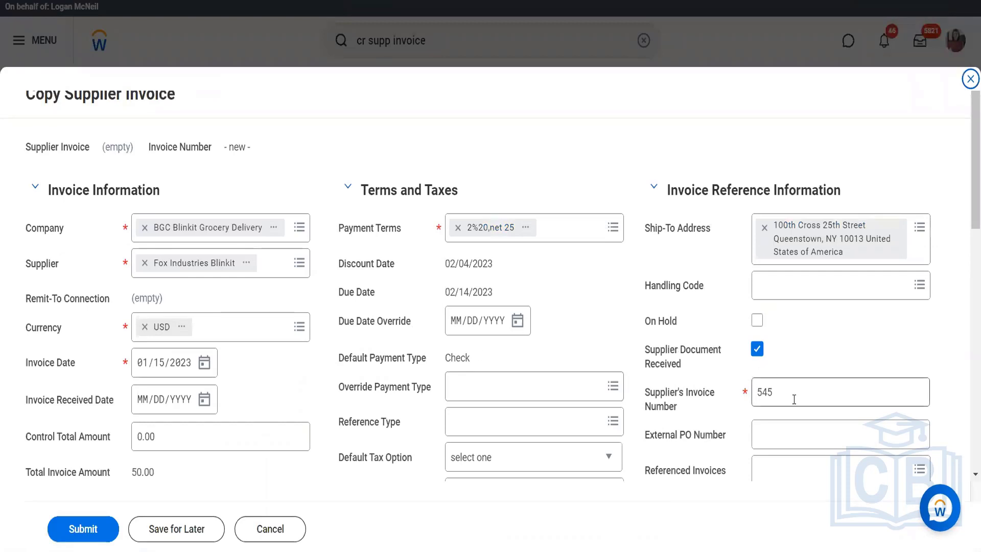
type("522")
scroll(606, 329, "down", 8)
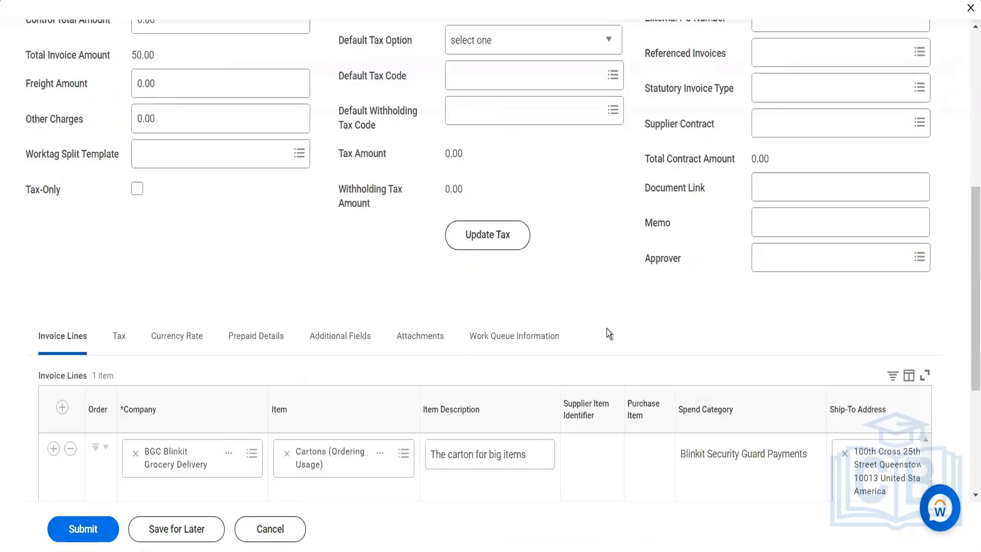
scroll(526, 232, "up", 2)
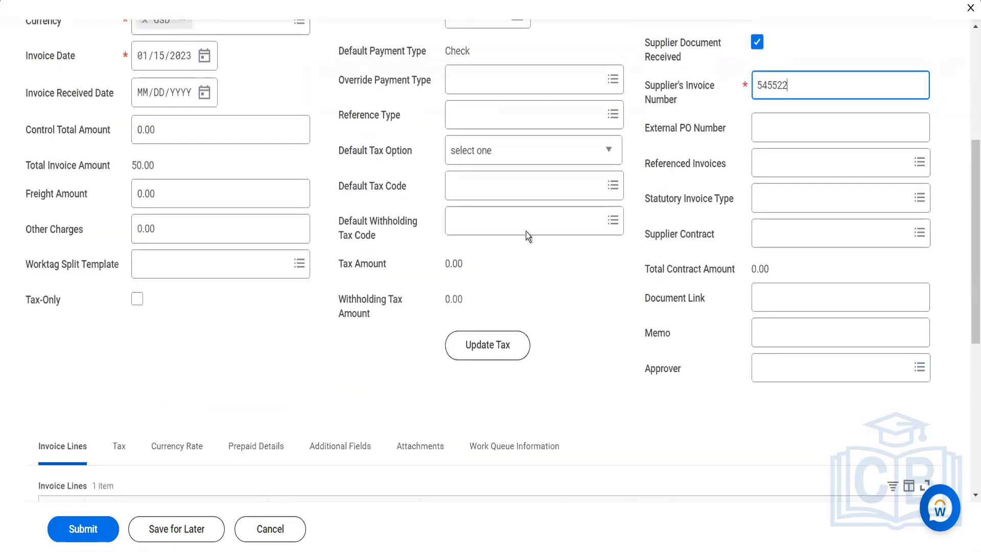
- Set the copied invoice's default tax option to Enter Tax Due to Supplier and its default tax code to Atlanta (4%)
left_click(481, 150)
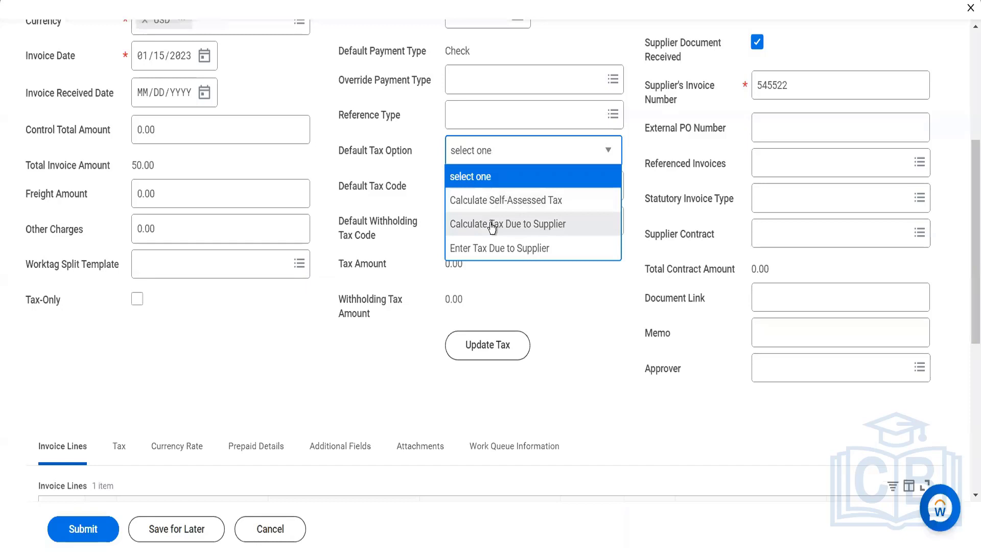
left_click(492, 250)
left_click(475, 198)
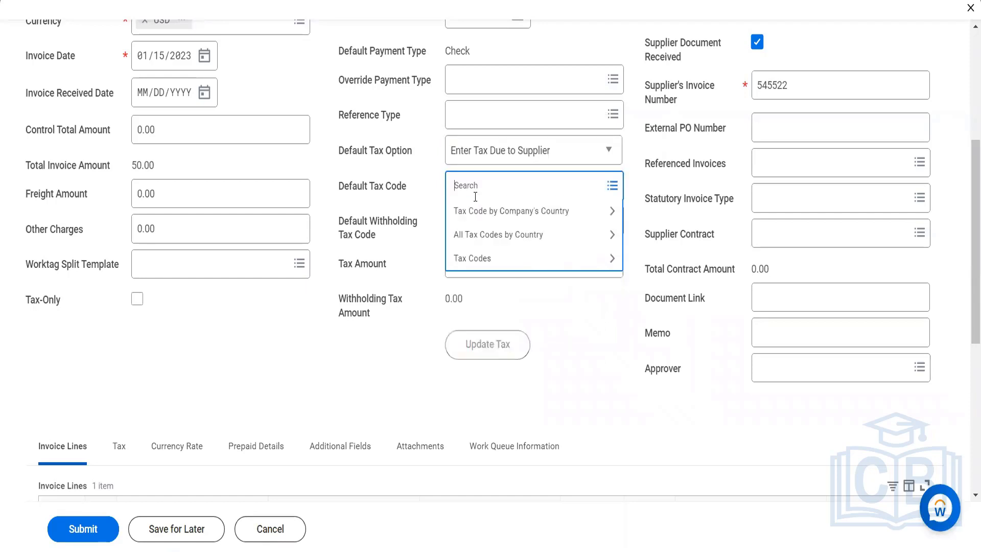
left_click(474, 210)
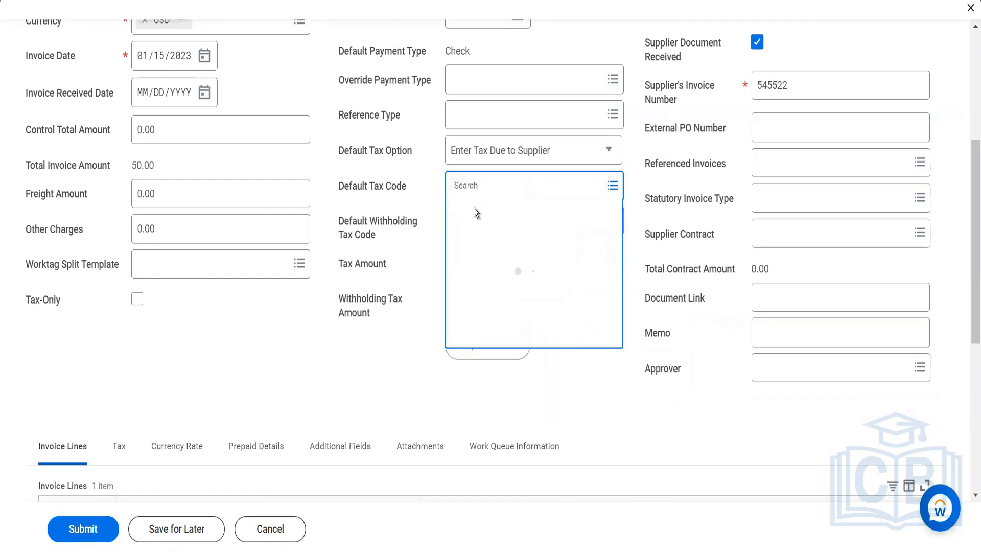
left_click(479, 240)
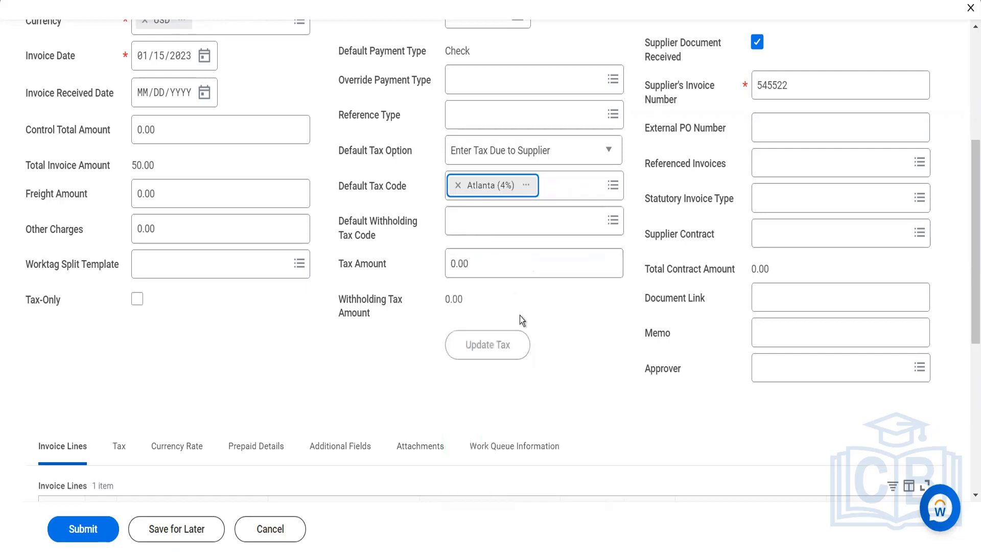
- Set the copied invoice's tax amount to 500
scroll(541, 367, "down", 1)
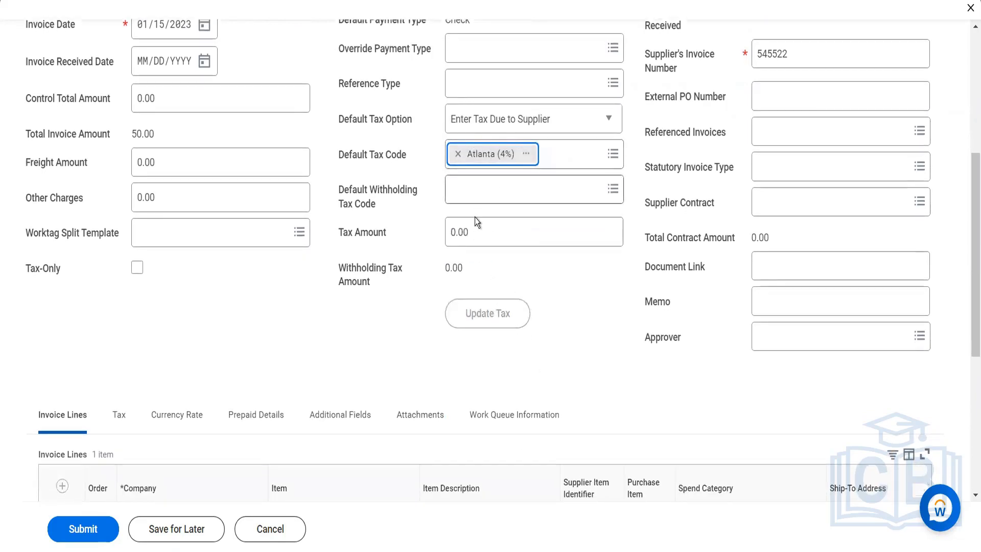
left_click(448, 223)
double_click(449, 223)
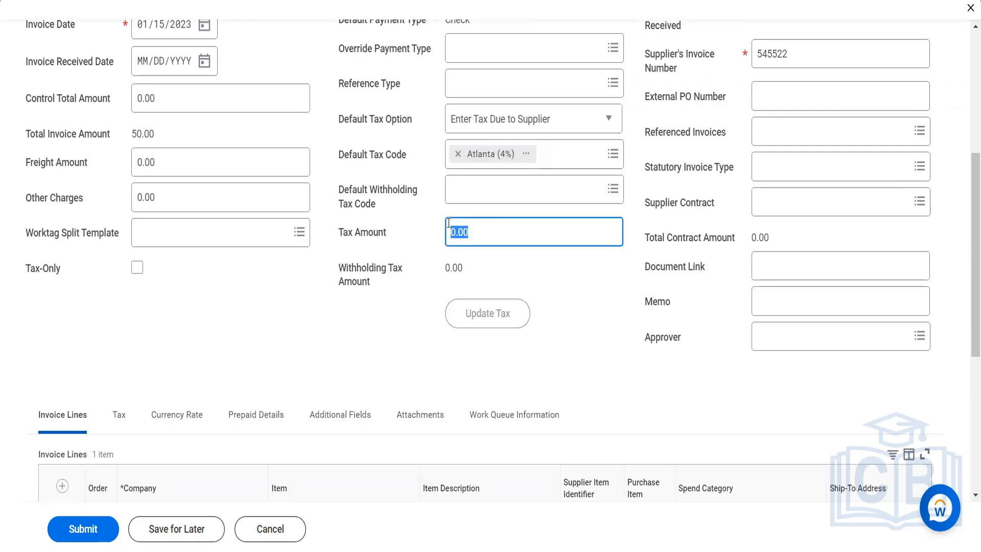
type("50")
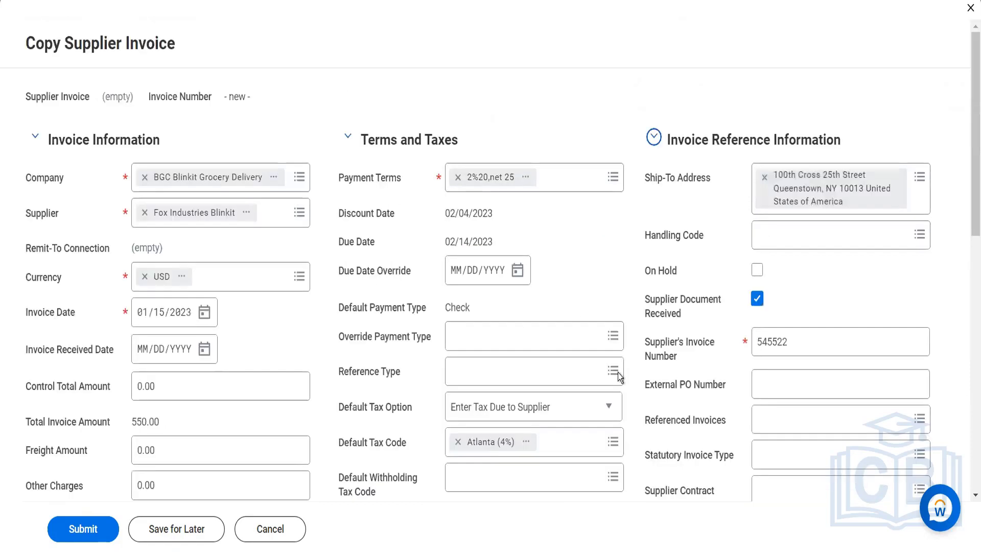
- Set the unit cost of the Cartons (Ordering Usage) invoice line to 5000
scroll(618, 373, "down", 7)
scroll(667, 357, "down", 4)
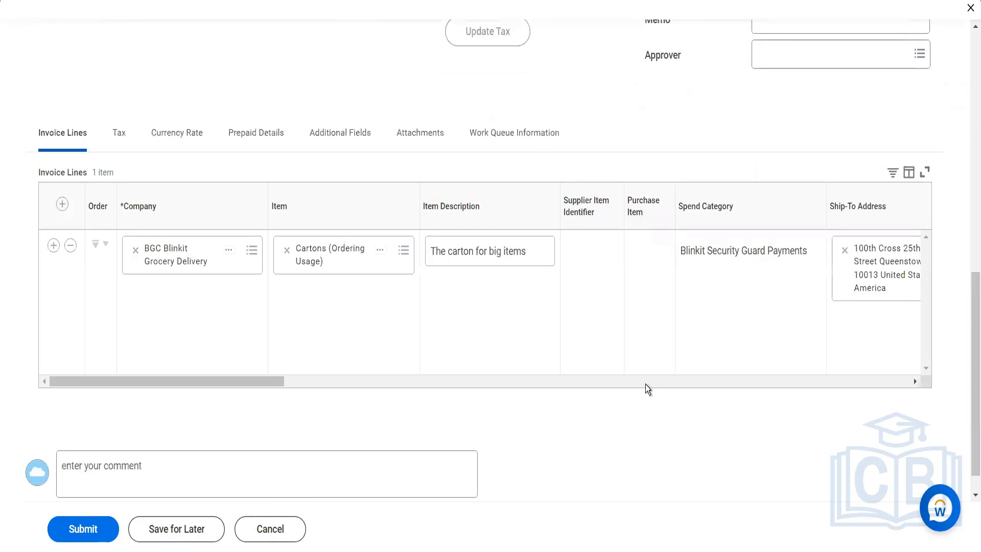
left_click(646, 384)
left_click(636, 384)
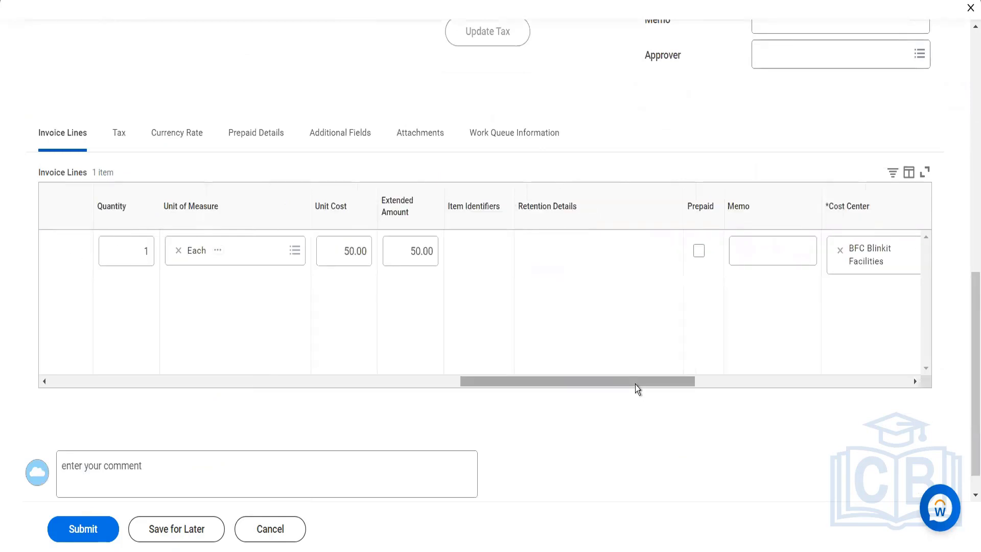
left_click(356, 249)
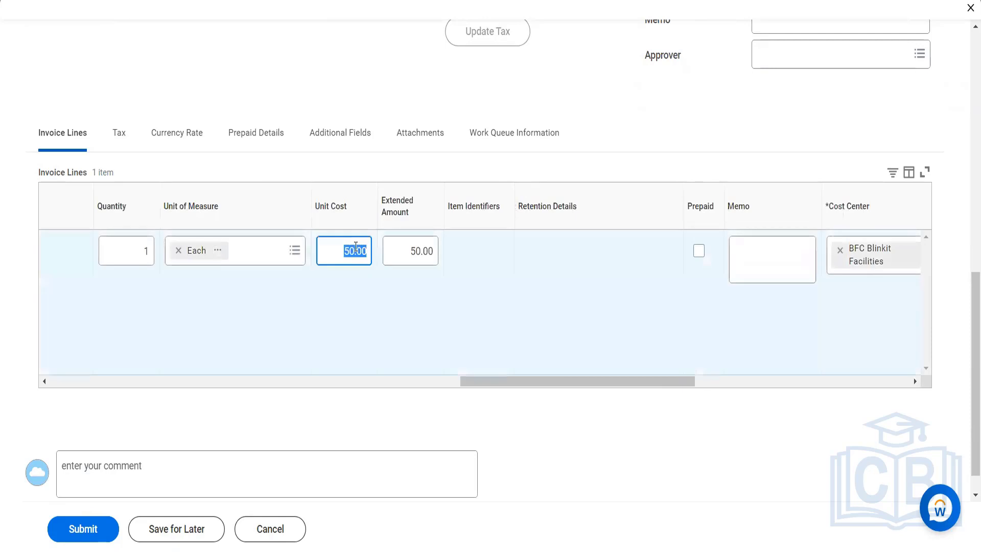
type("5000")
key("Tab")
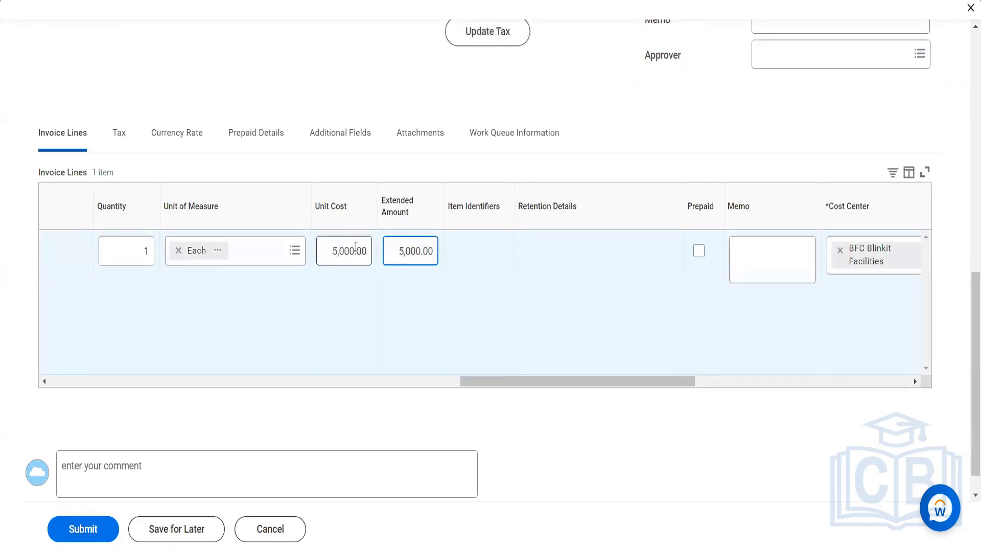
- Try to submit the copied supplier invoice and read the page error details
left_click(101, 534)
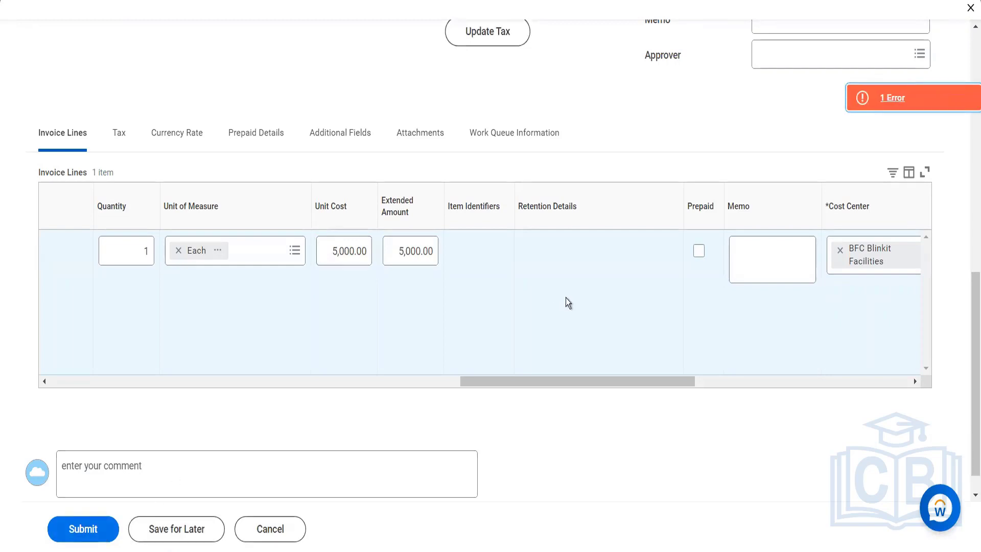
left_click(915, 98)
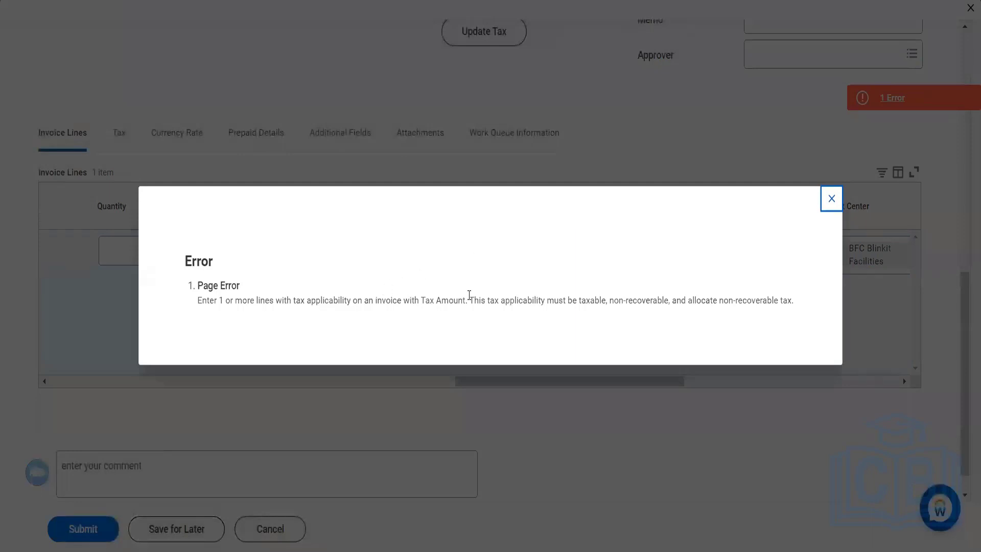
left_click(831, 204)
- Search the invoice line's tax applicability options for "input" and select Input VAT
left_click(336, 379)
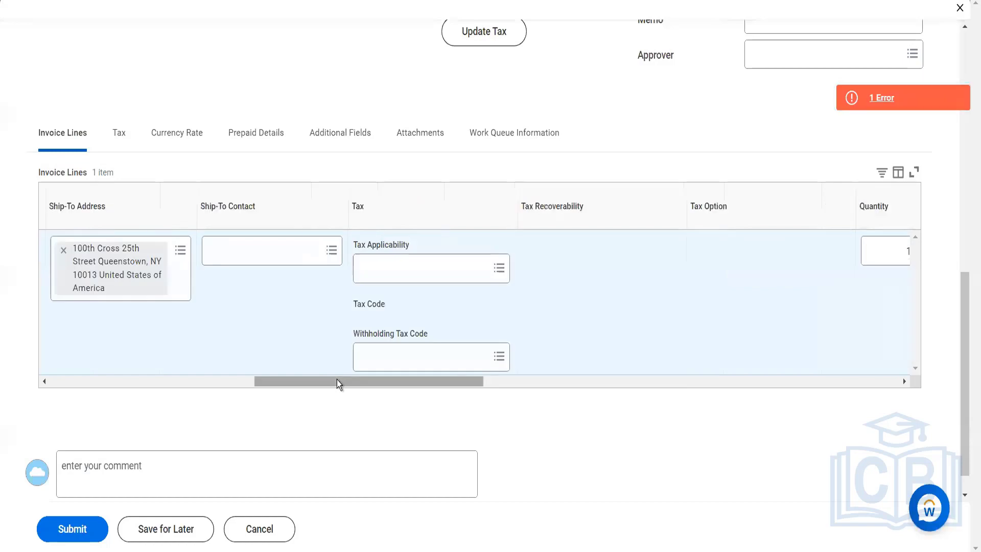
left_click(416, 275)
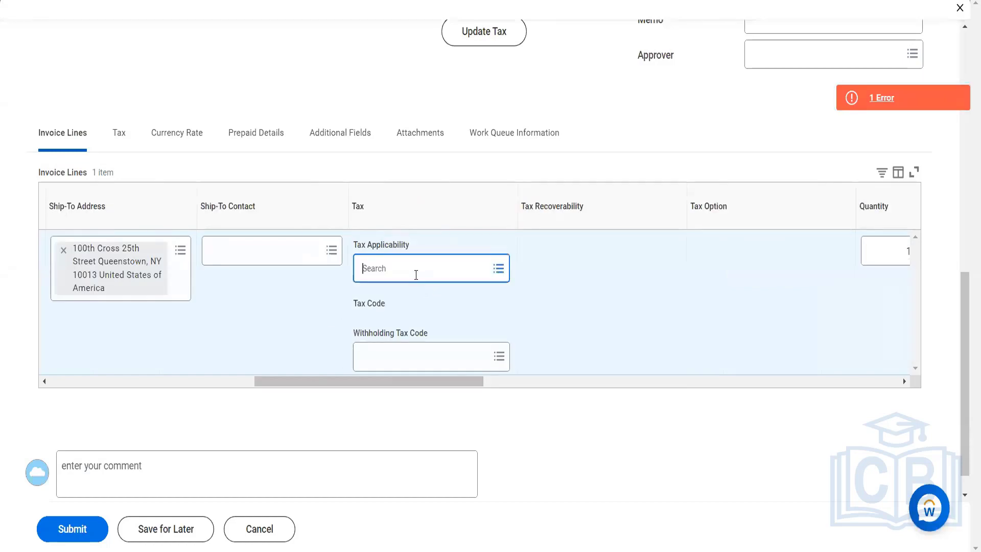
type("inpout")
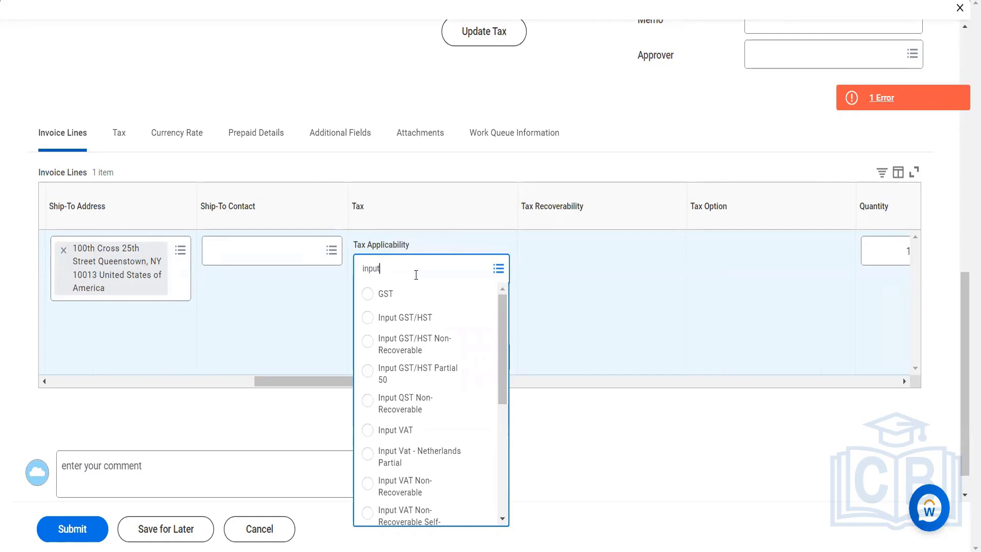
key("Return")
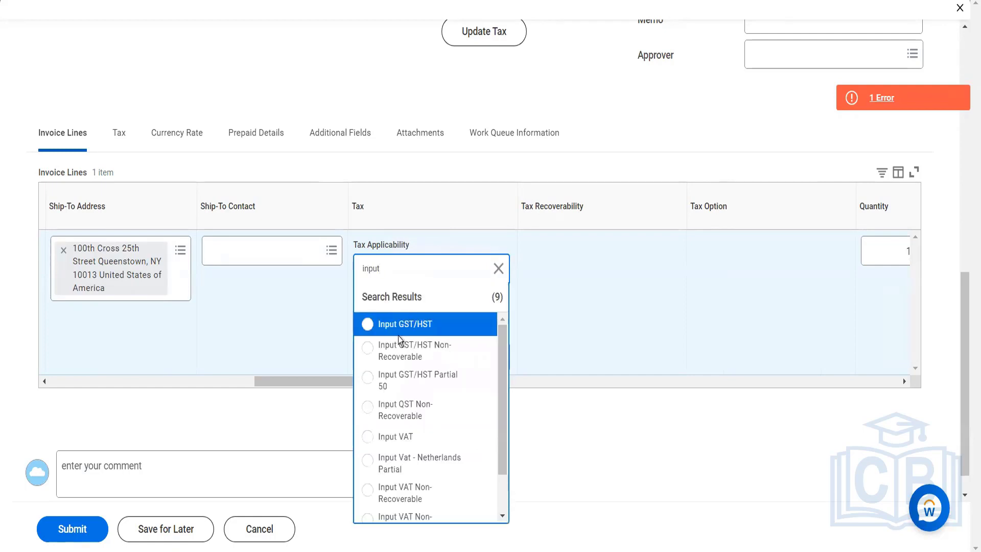
left_click(401, 436)
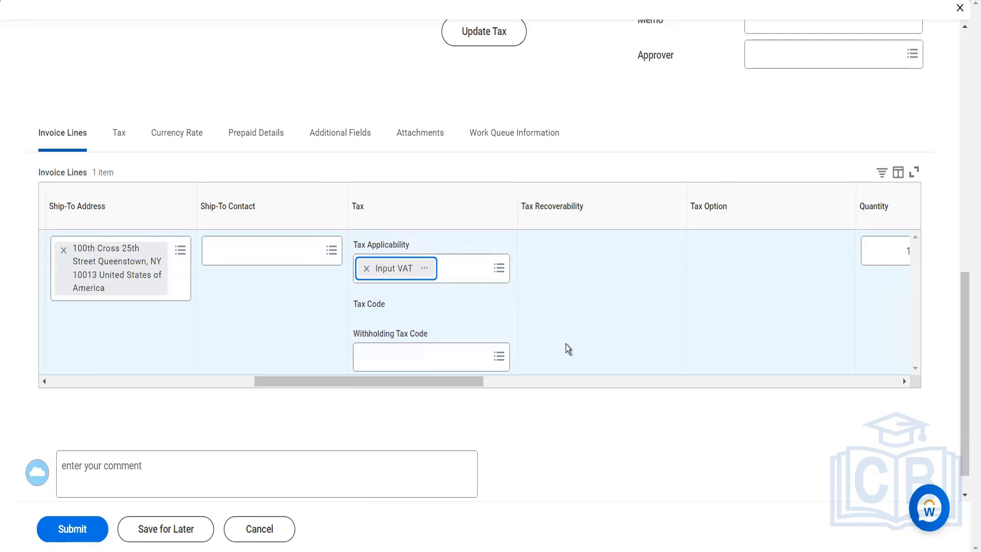
- Try to submit the invoice again with Input VAT on the line and read the error details
scroll(565, 347, "down", 1)
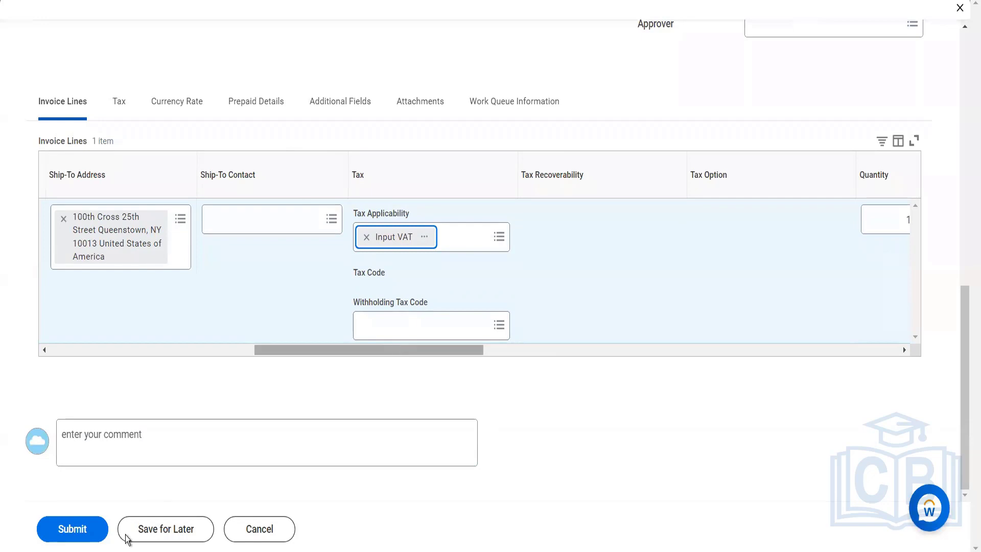
left_click(72, 529)
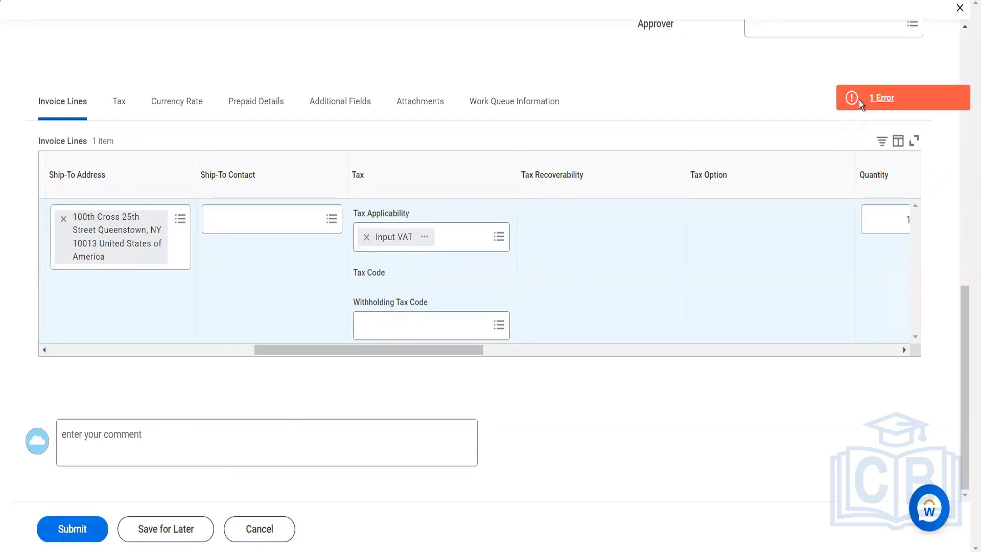
left_click(864, 98)
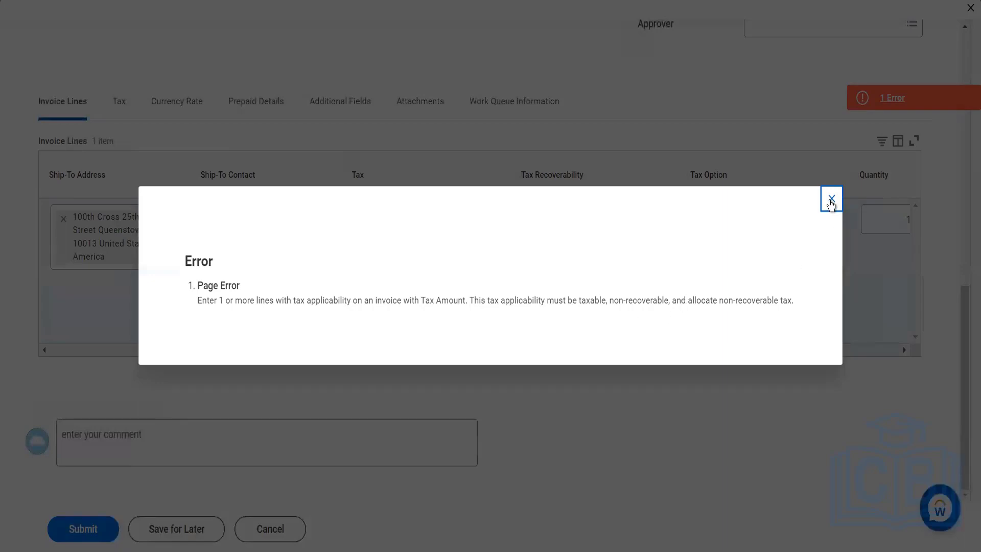
left_click(830, 200)
- Change the invoice's default tax option to Calculate Self-Assessed Tax
scroll(547, 147, "up", 5)
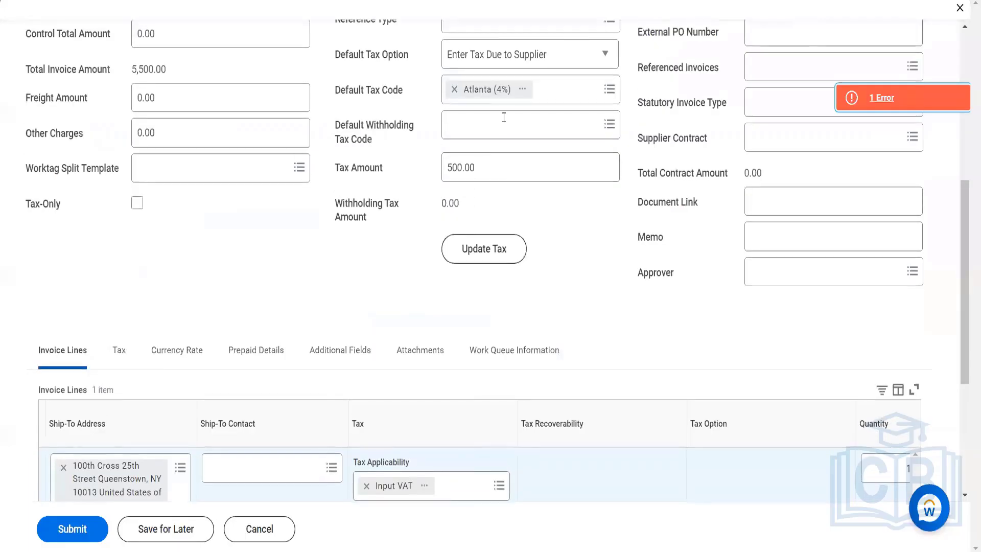
left_click(561, 66)
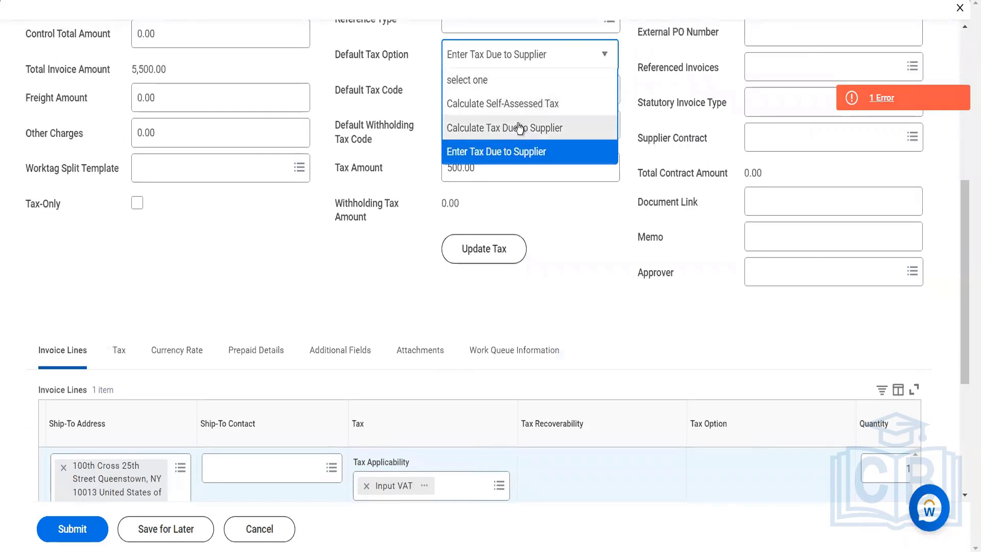
left_click(519, 105)
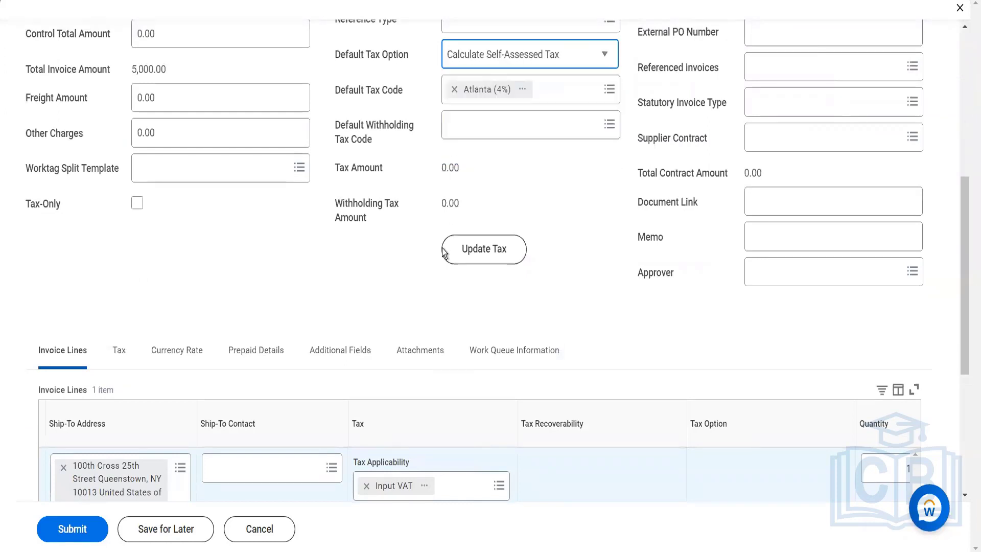
- Set the invoice line's tax code to Atlanta (4%) from the company's country codes and check the invoice's tax settings
scroll(336, 438, "down", 4)
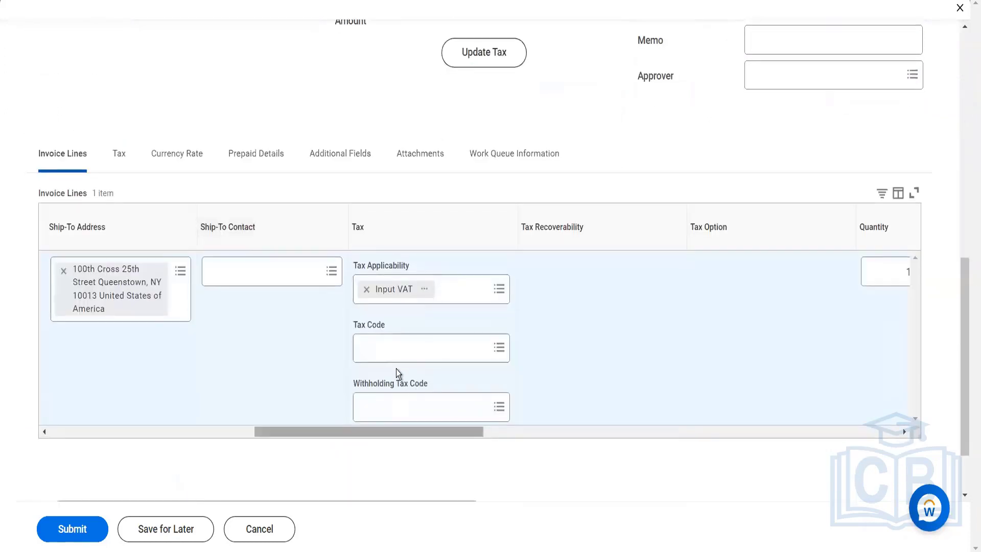
left_click(421, 356)
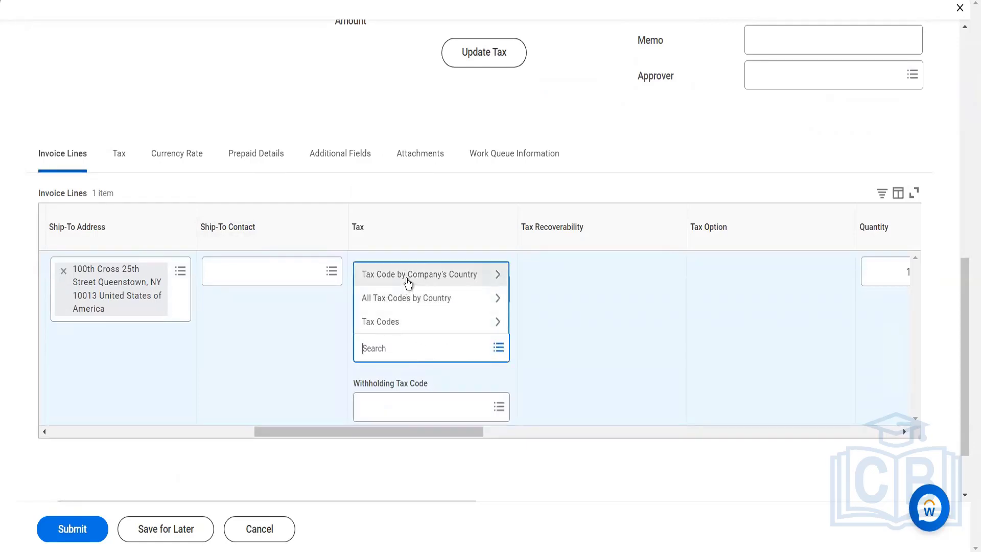
left_click(406, 278)
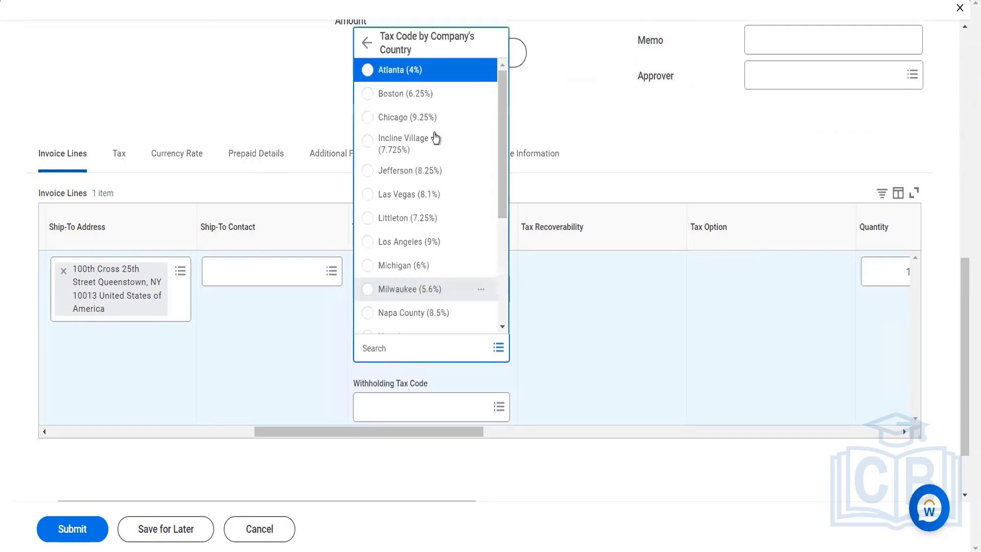
left_click(275, 42)
scroll(334, 142, "up", 8)
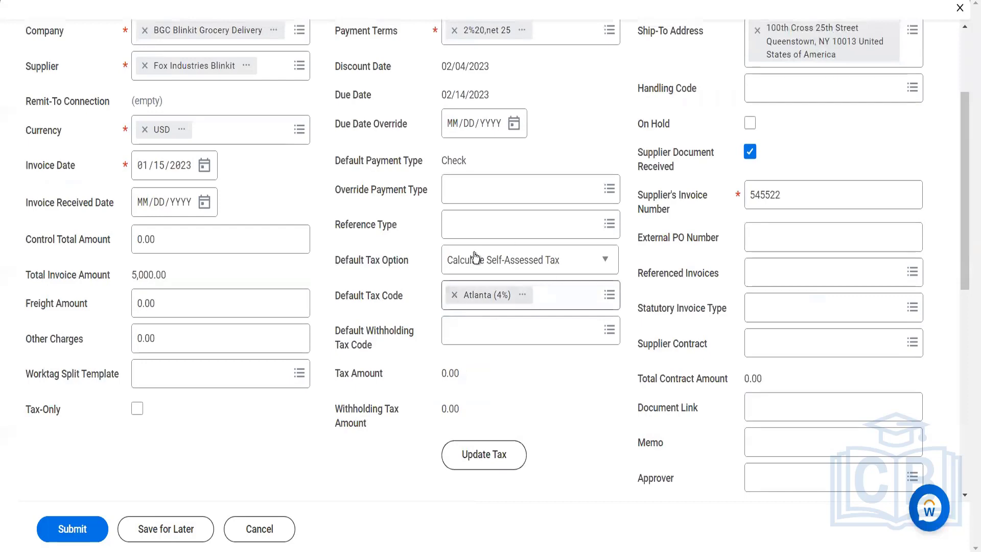
scroll(489, 332, "down", 8)
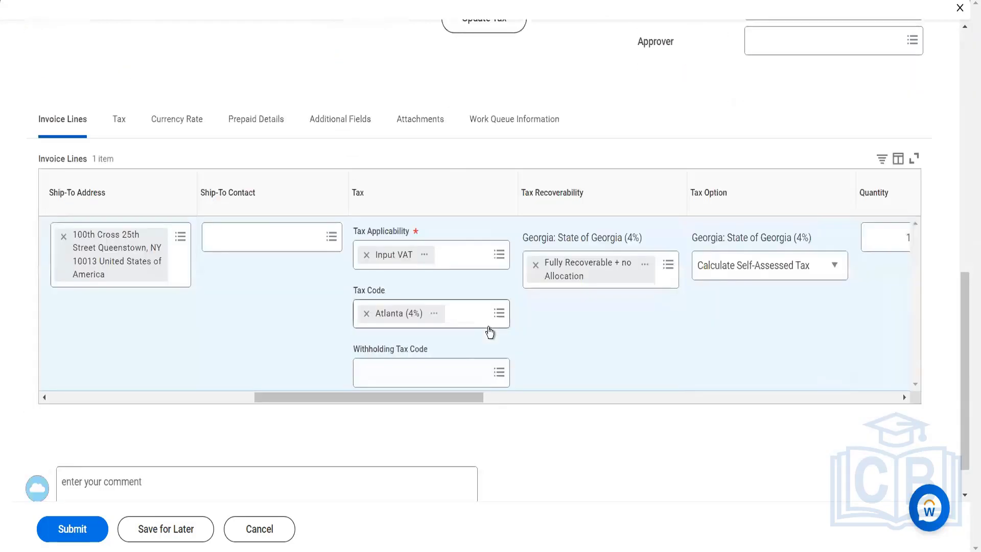